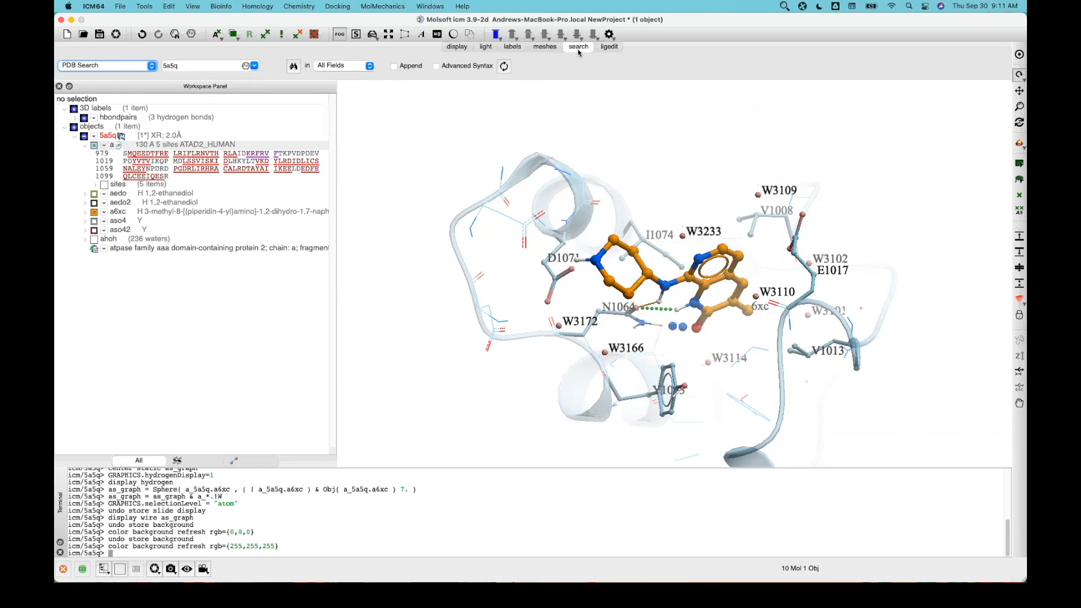
Step: Hide and redisplay protein chain a of 5a5q to view the ligand without the protein
click(783, 8)
click(816, 22)
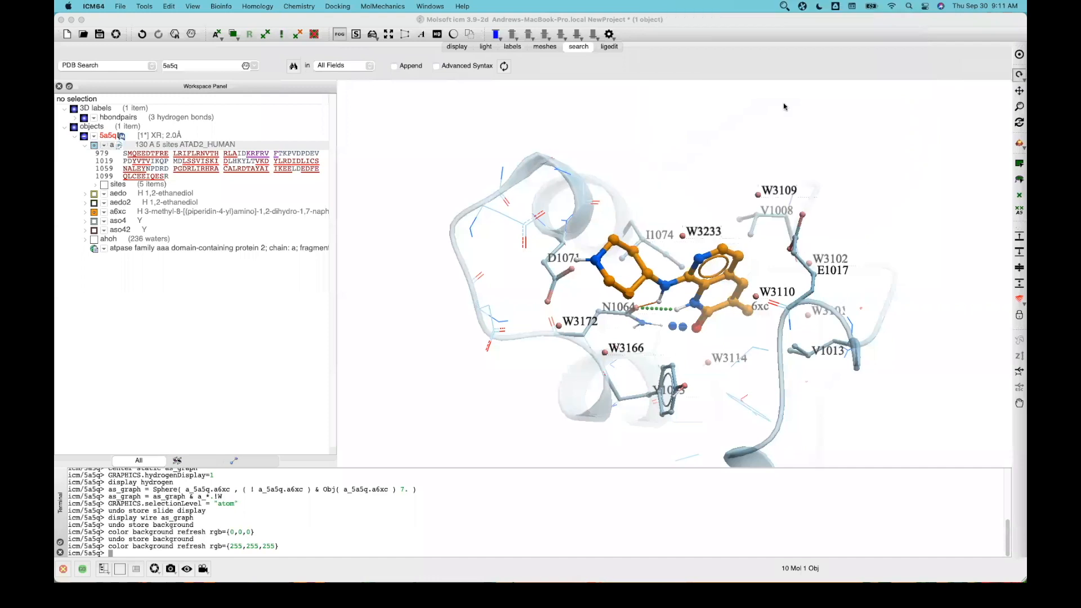
scroll(743, 184, down, 5)
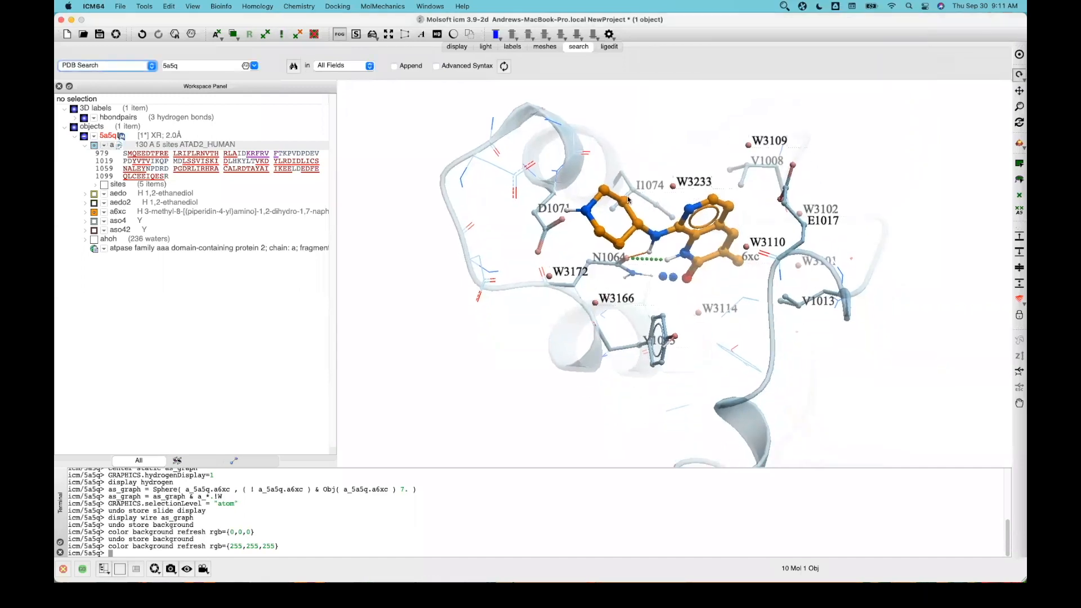
drag(651, 167, 677, 149)
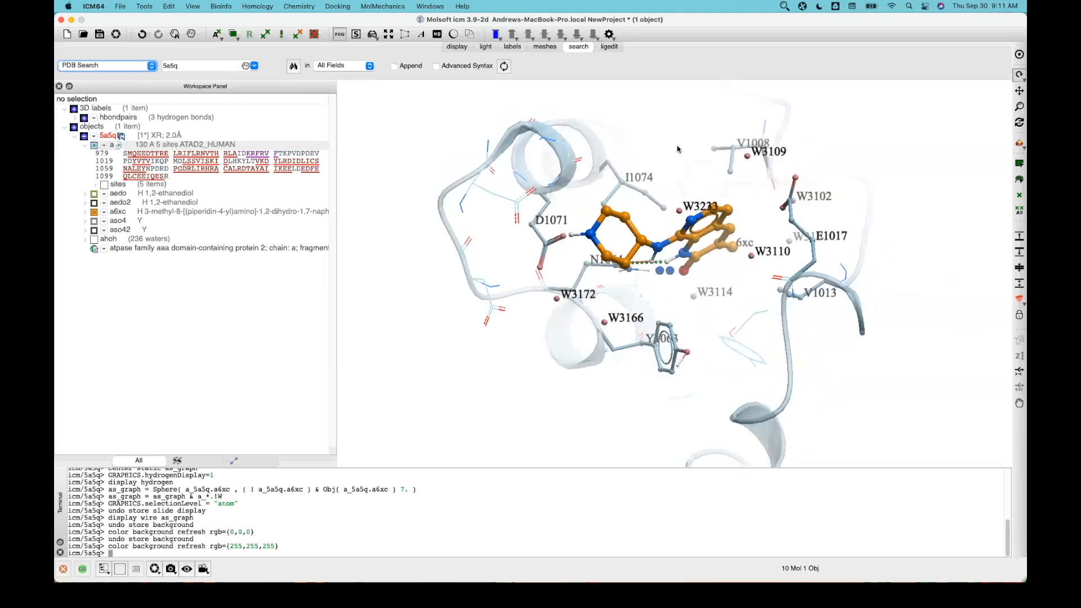
click(94, 147)
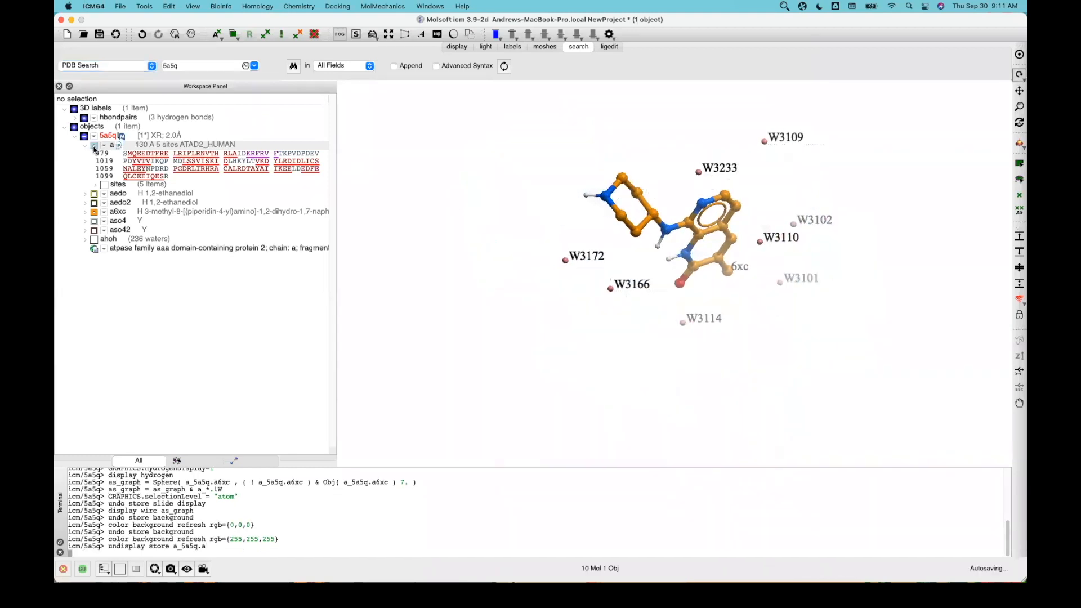
click(94, 148)
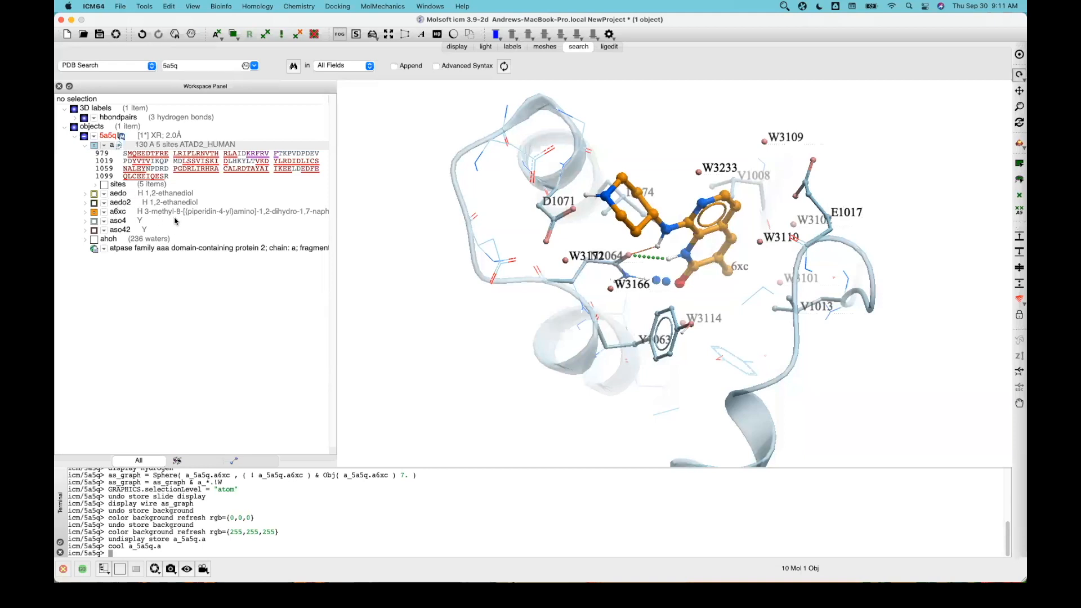
Step: Select ligand a6xc, examine its hydrogen bonds in the ATAD2 binding pocket under magnification, and clear the selection
click(150, 215)
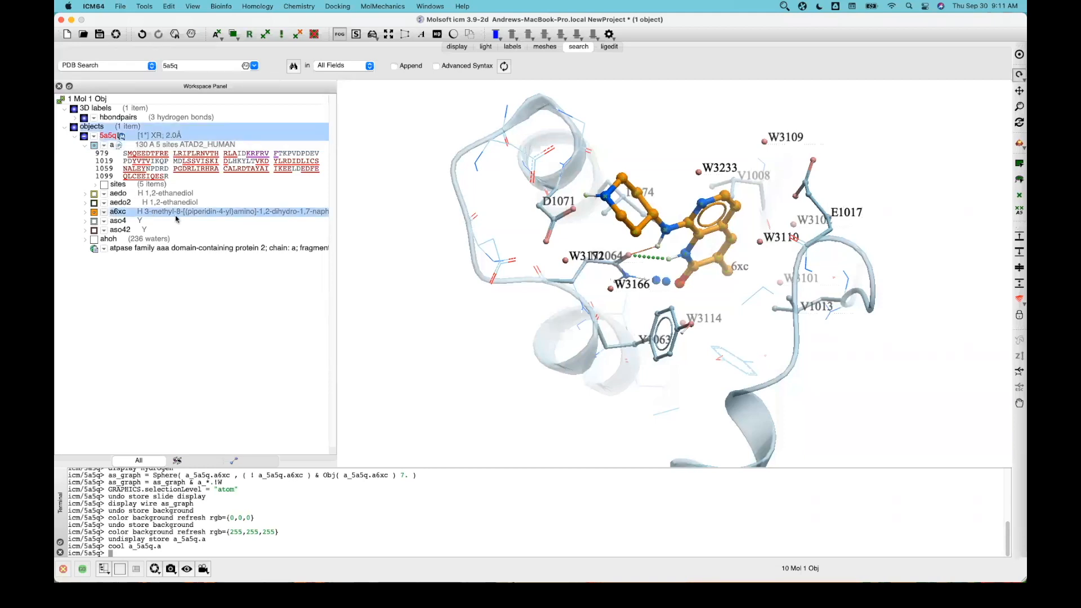
drag(429, 259, 388, 256)
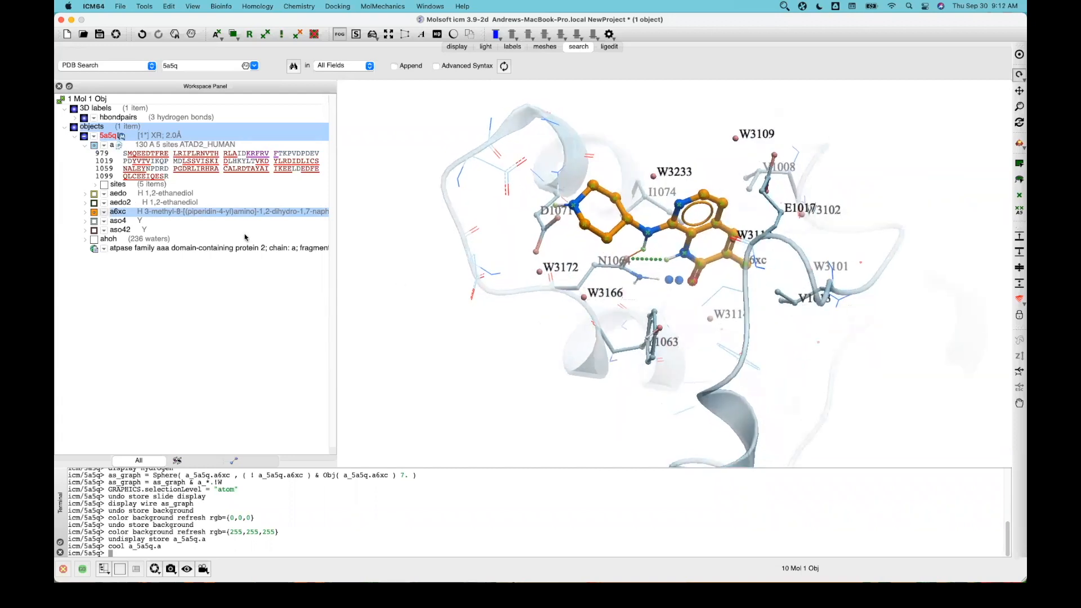
click(783, 6)
click(805, 20)
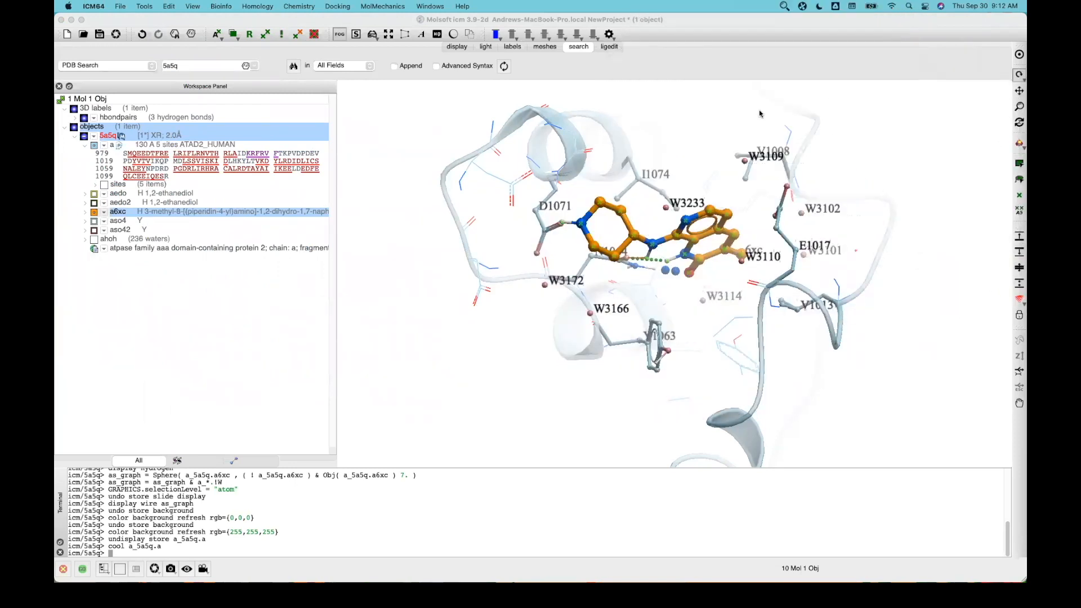
middle_drag(497, 311, 456, 363)
click(441, 370)
drag(439, 370, 402, 333)
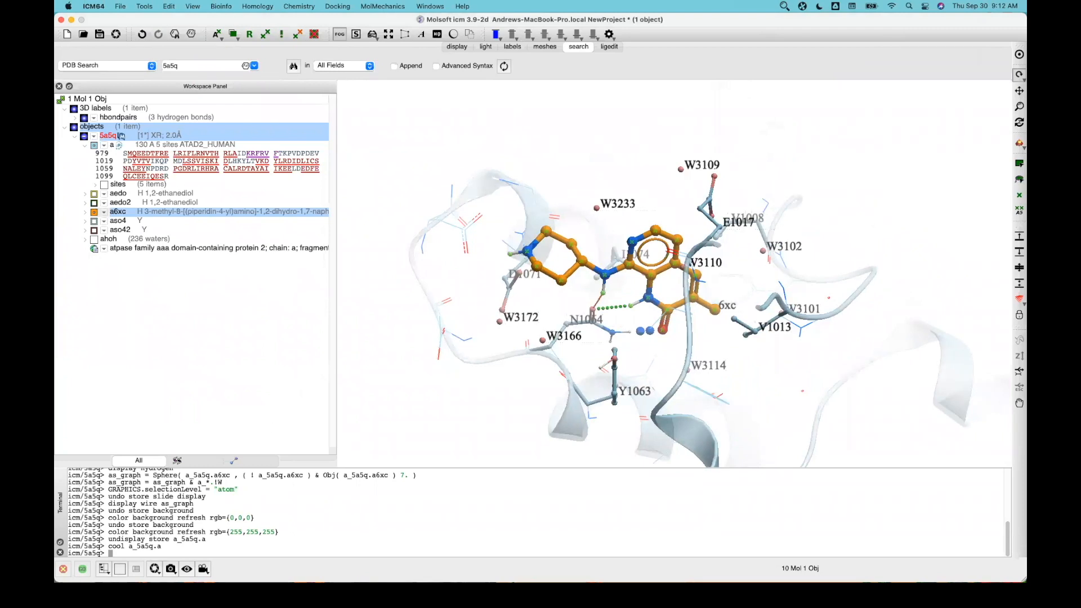
drag(527, 322, 462, 249)
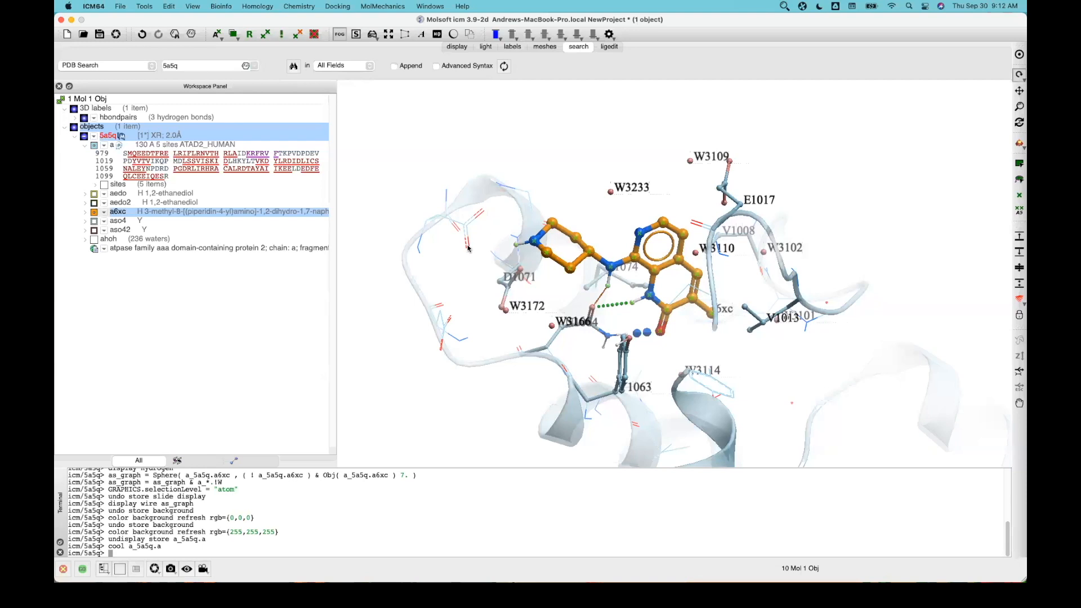
drag(472, 257, 691, 273)
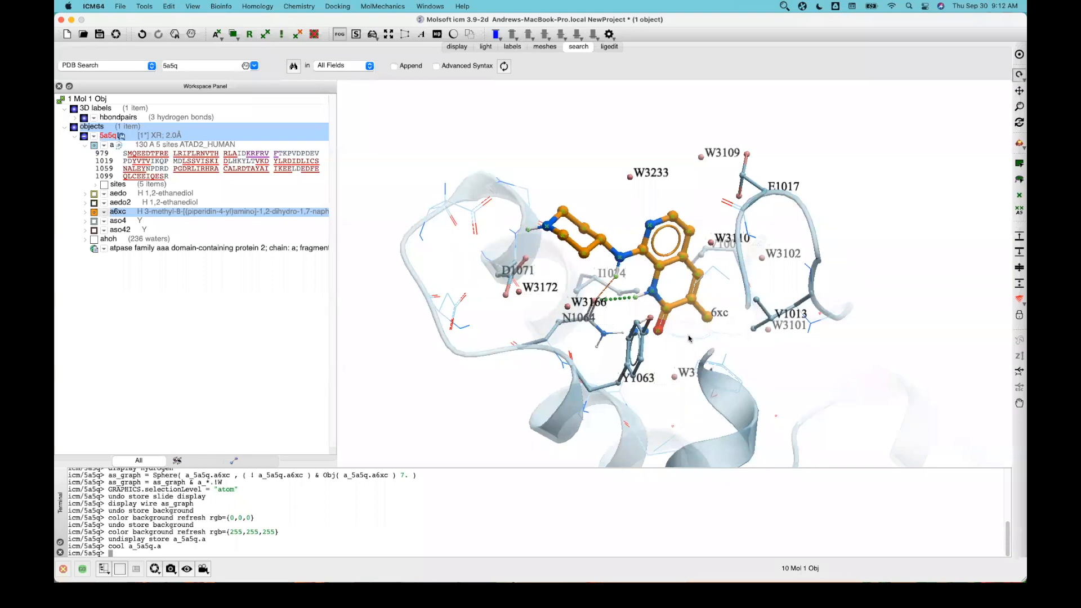
click(888, 274)
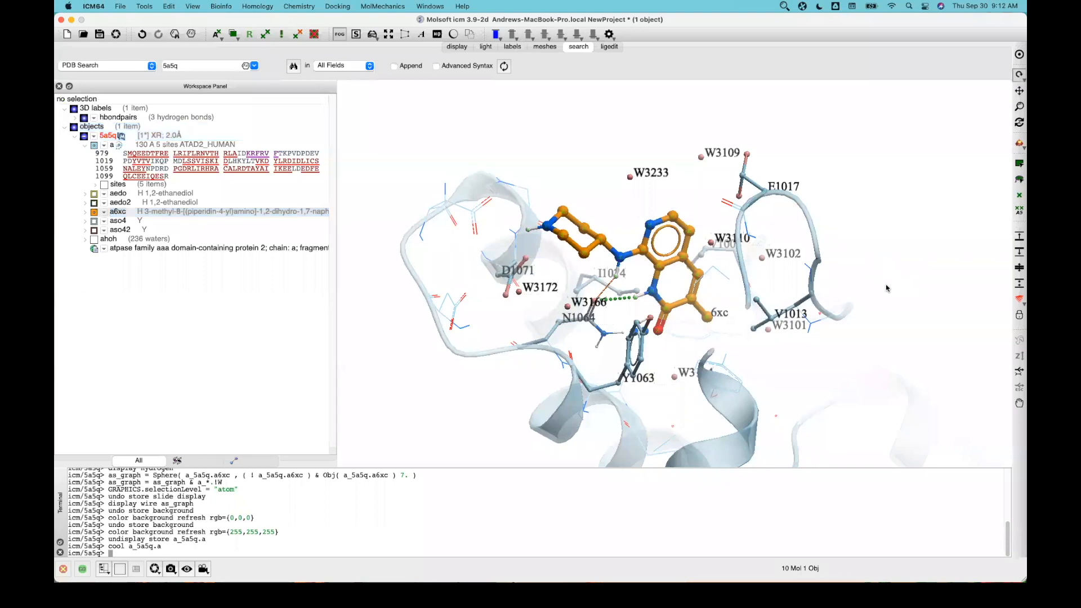
Step: Examine the labelled residues and water molecules around the ligand from several angles and distances
drag(860, 332, 672, 277)
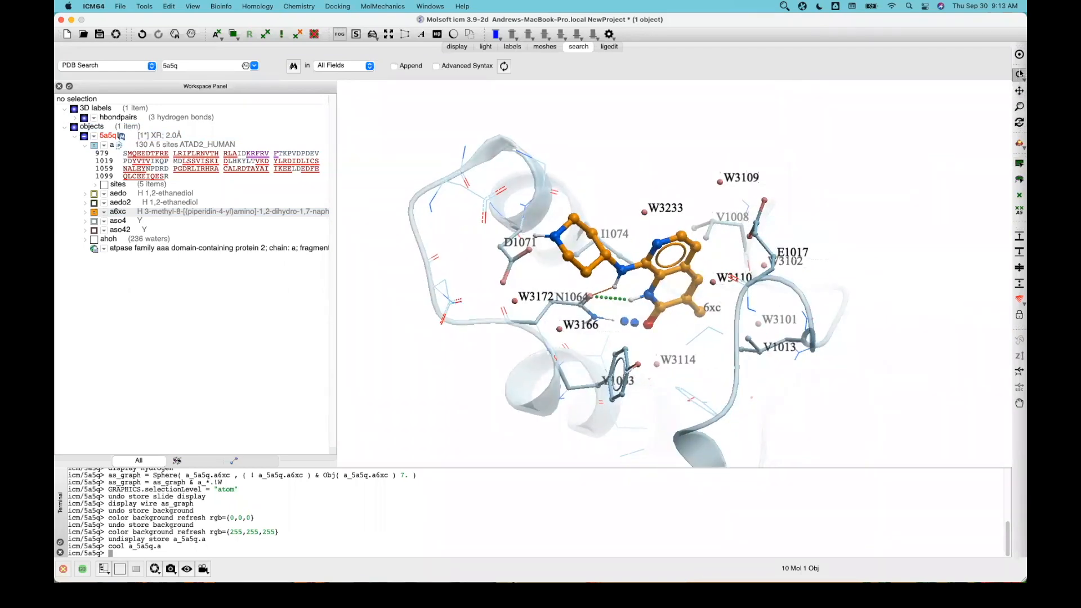
drag(840, 162, 366, 222)
scroll(355, 233, up, 5)
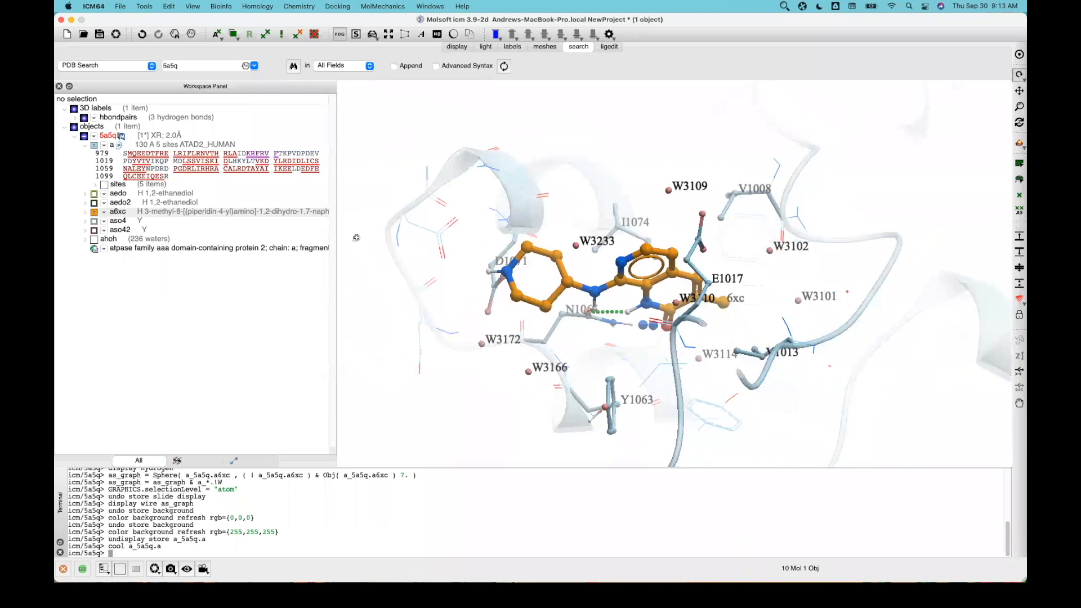
scroll(343, 252, down, 3)
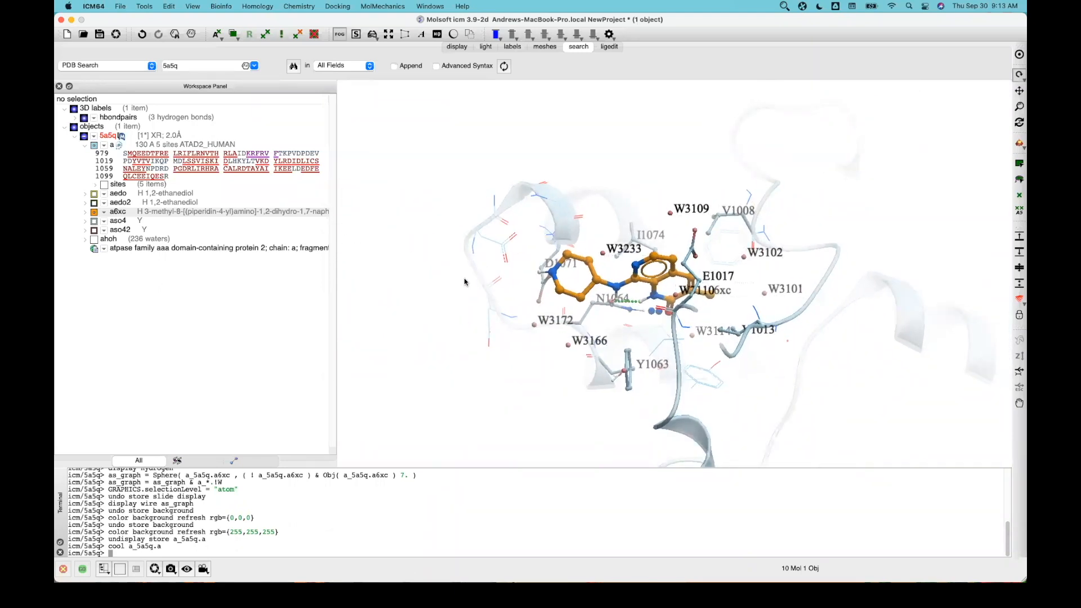
scroll(467, 281, up, 5)
drag(490, 374, 486, 325)
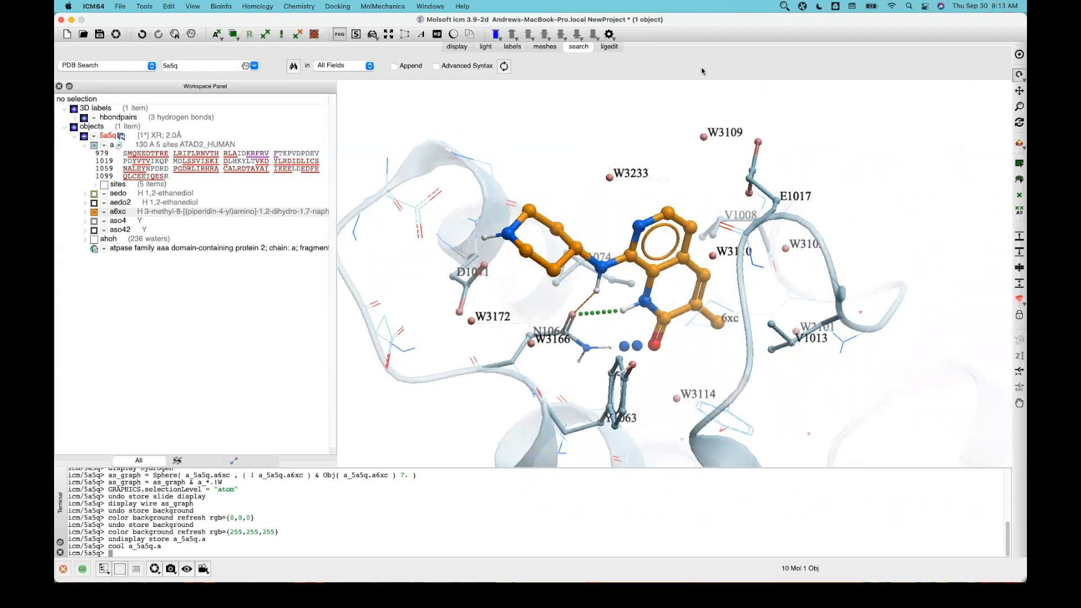
Step: Open the ligand editor and inspect its tools with the magnifying glass
click(609, 47)
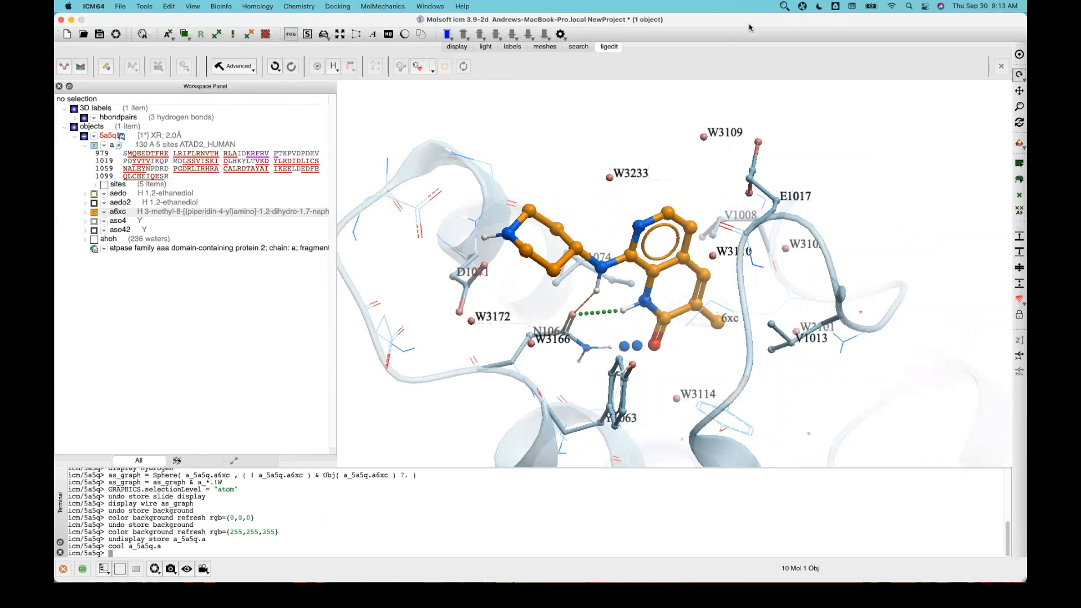
click(783, 7)
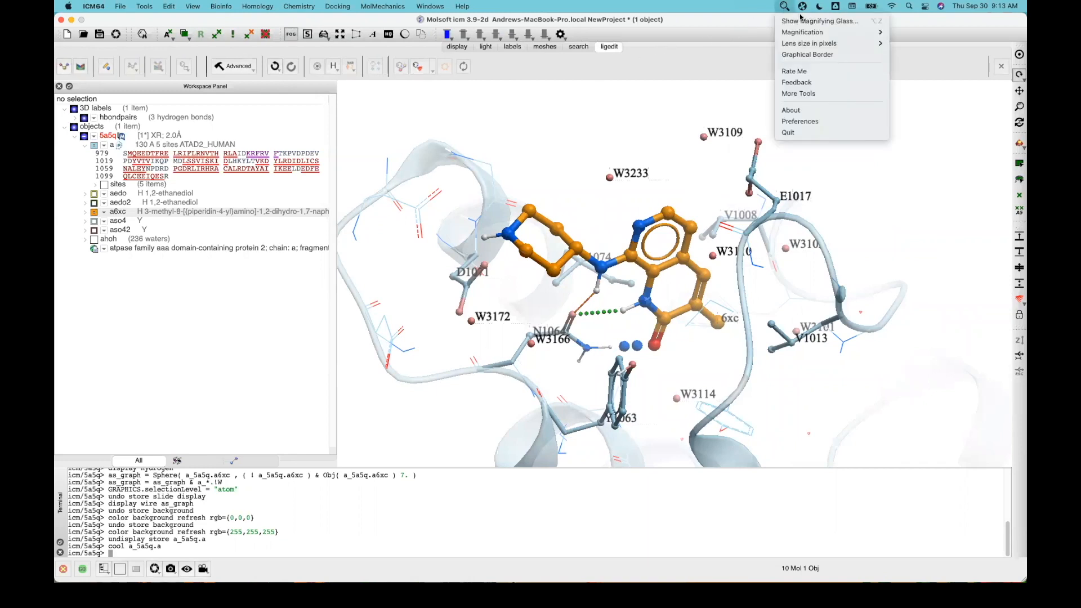
click(800, 21)
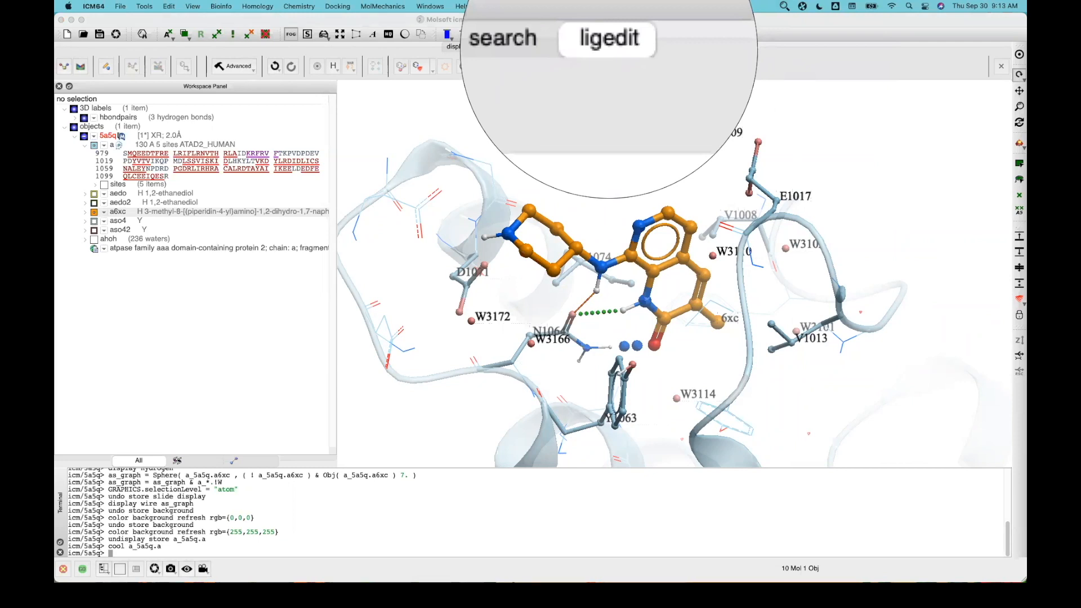
click(875, 112)
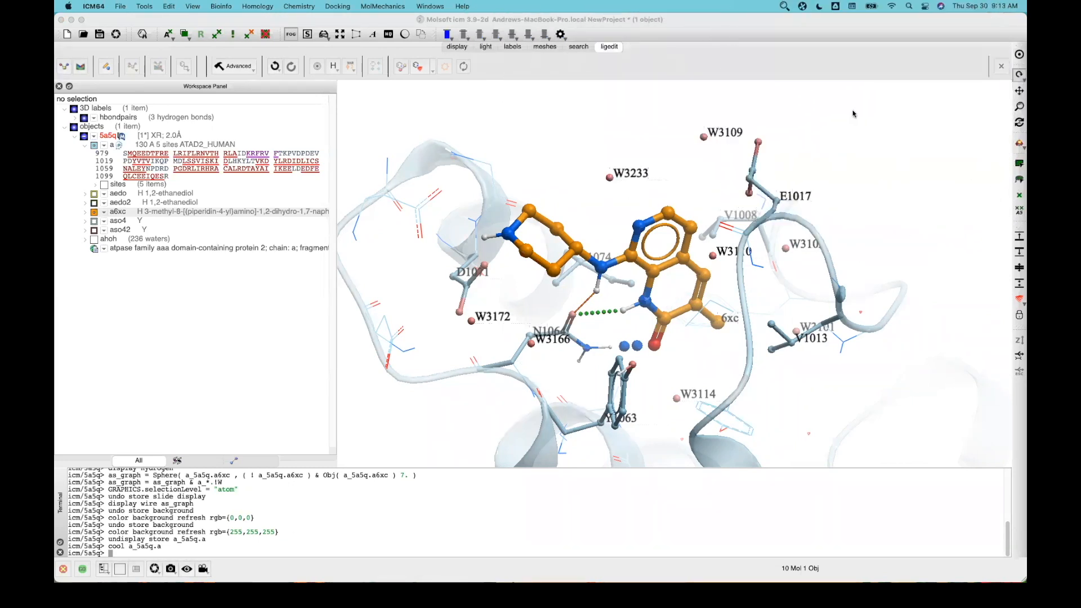
click(785, 7)
click(780, 22)
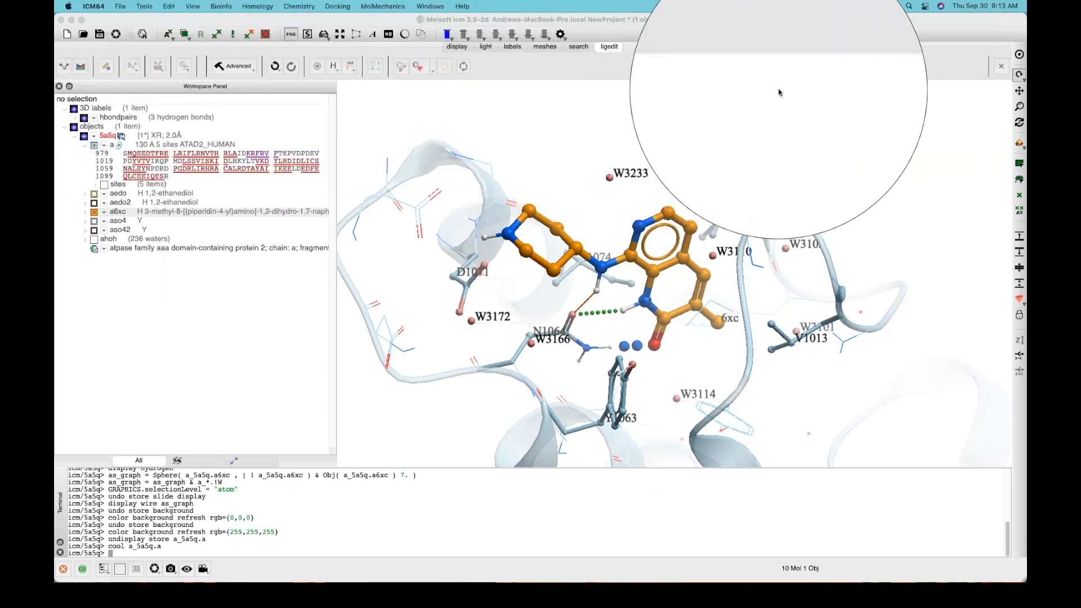
Step: Set up a_5a5q.a6xc as the ligand with formal charges assigned automatically at pH 7.00
click(65, 70)
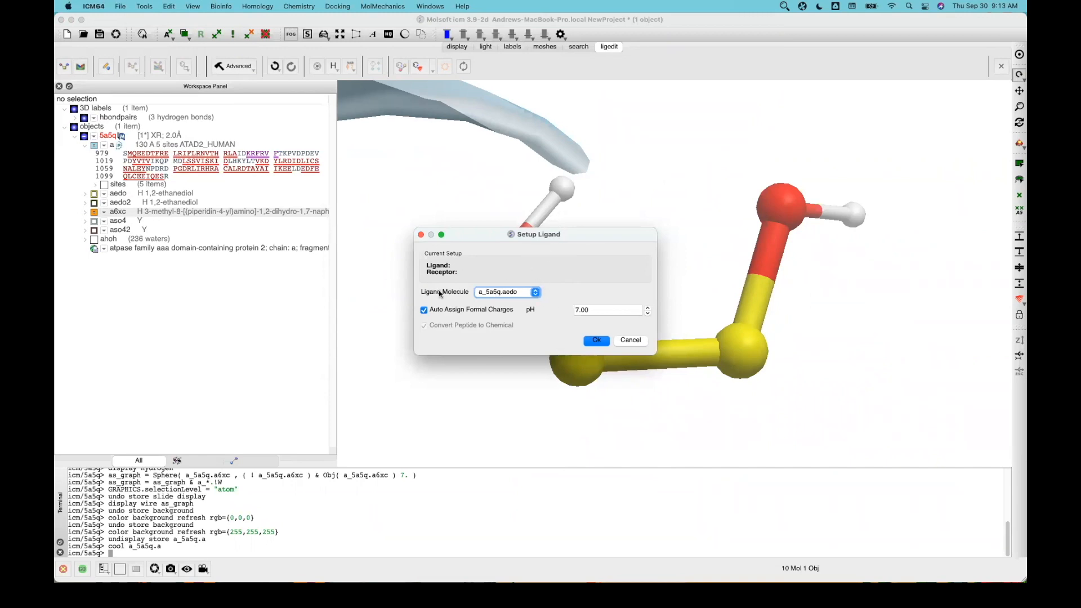
click(535, 293)
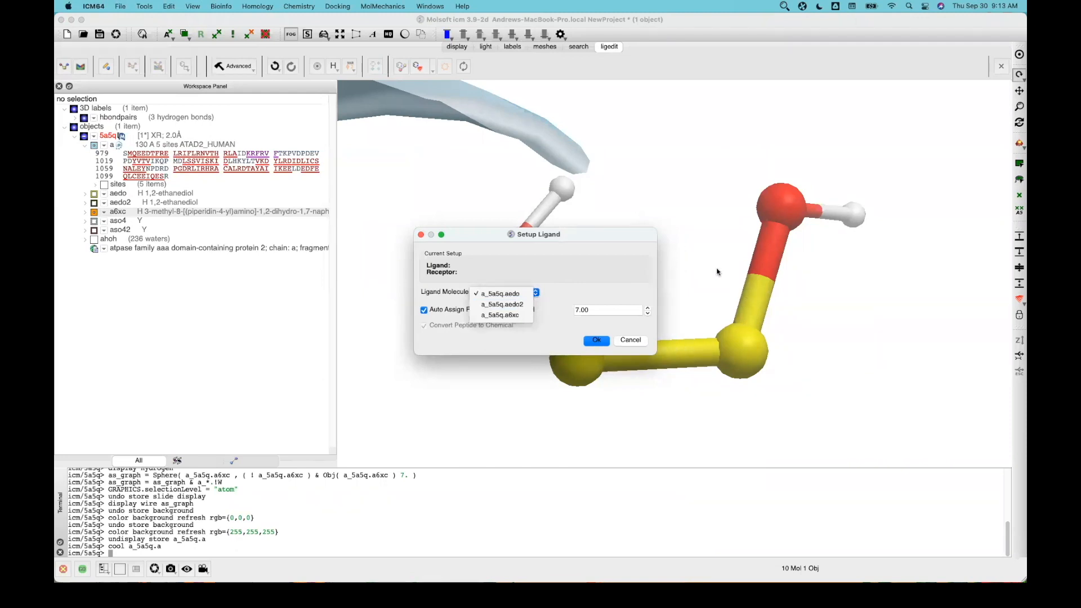
click(505, 317)
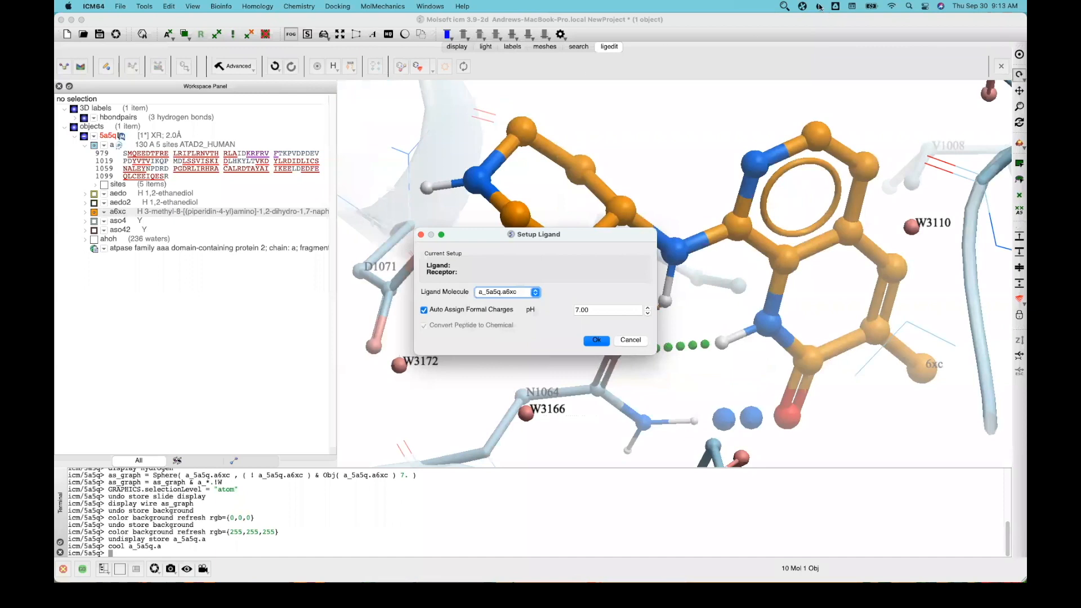
click(784, 7)
click(811, 21)
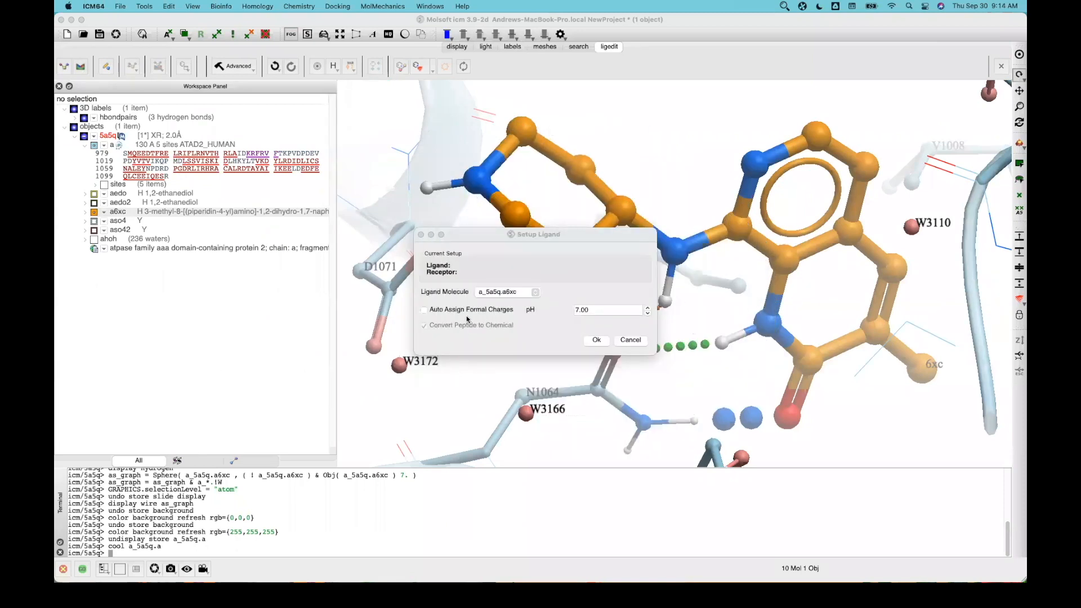
click(426, 313)
click(431, 312)
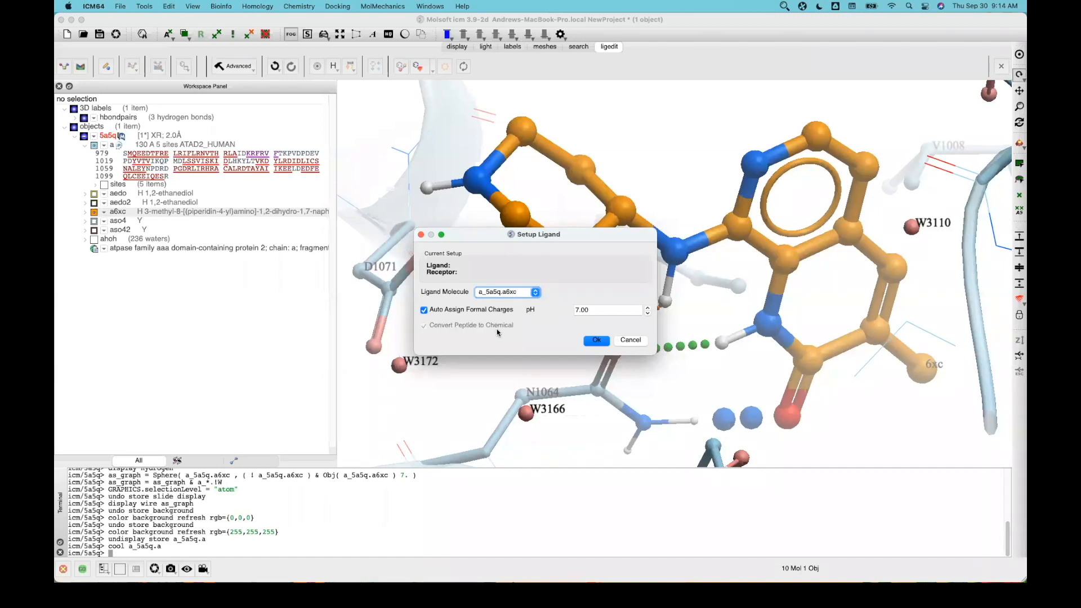
click(598, 341)
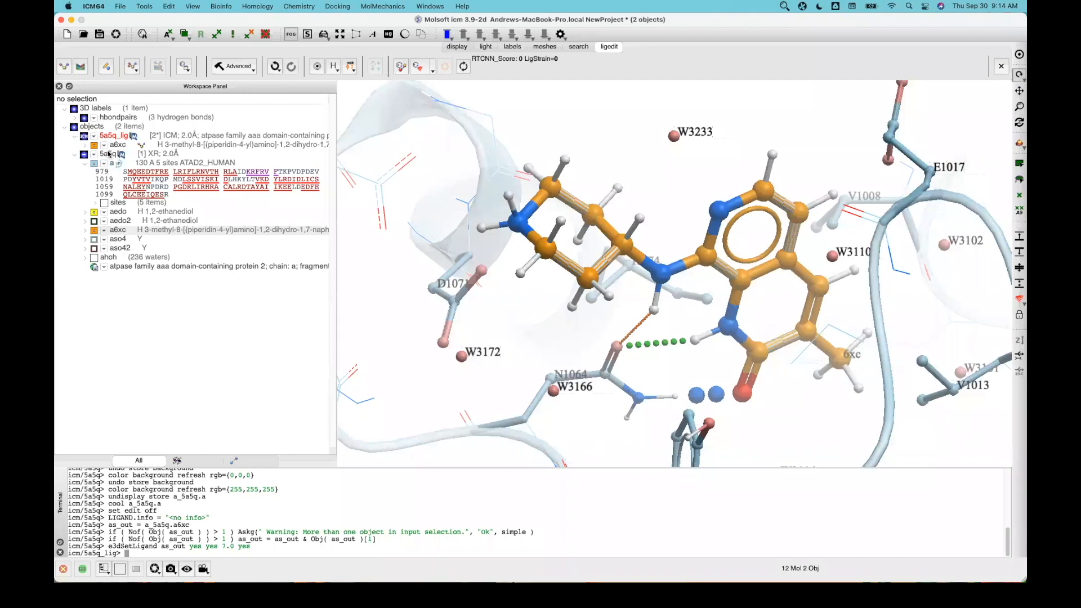
Step: Magnify the new ligand object 5a5q_lig, then hide and redisplay its molecule a6xc
click(784, 7)
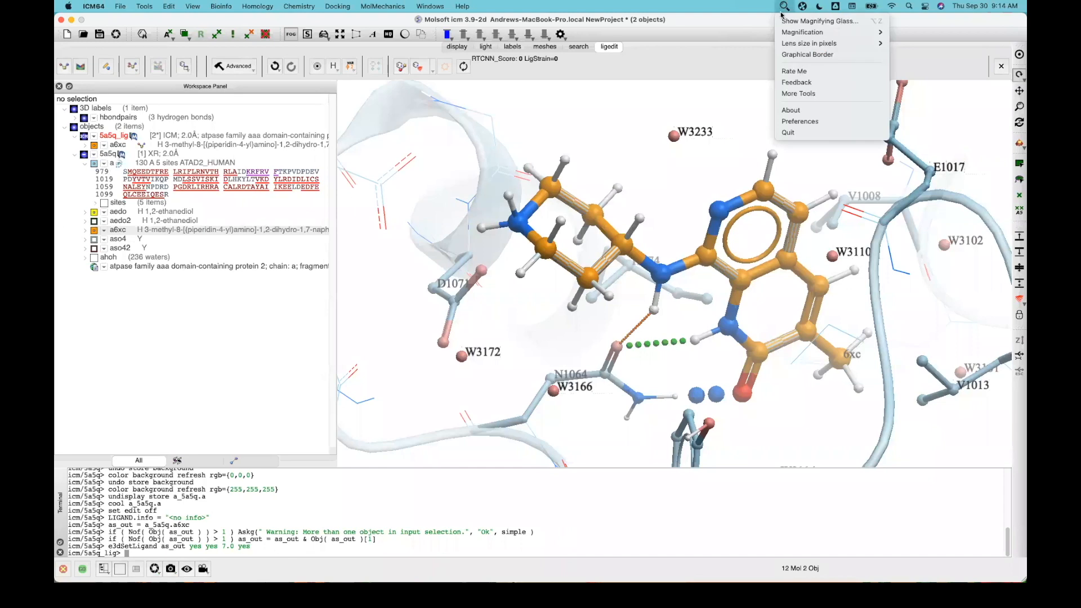
click(786, 20)
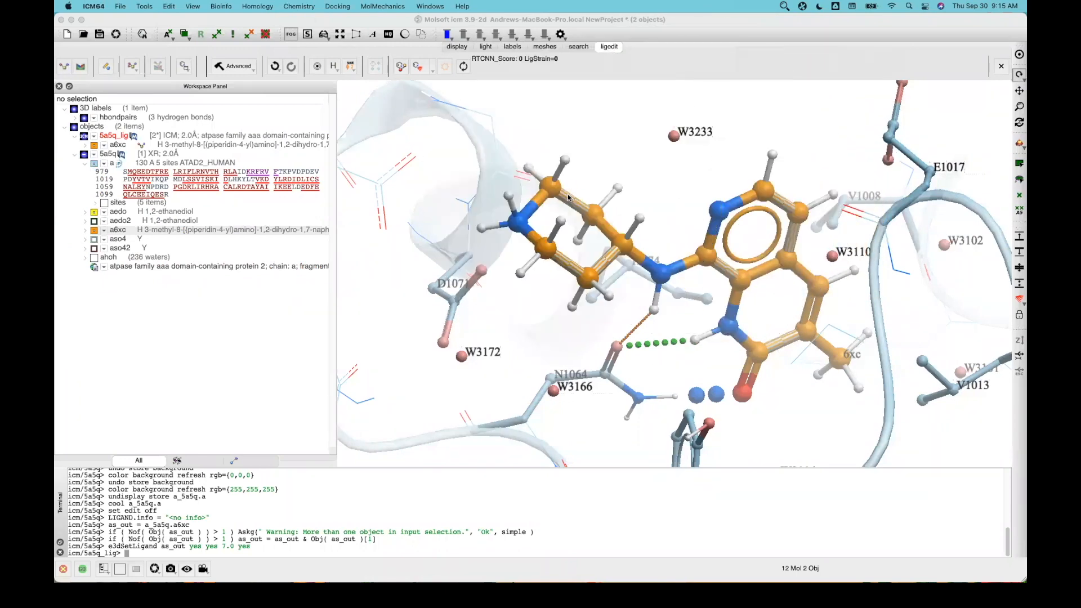
click(94, 147)
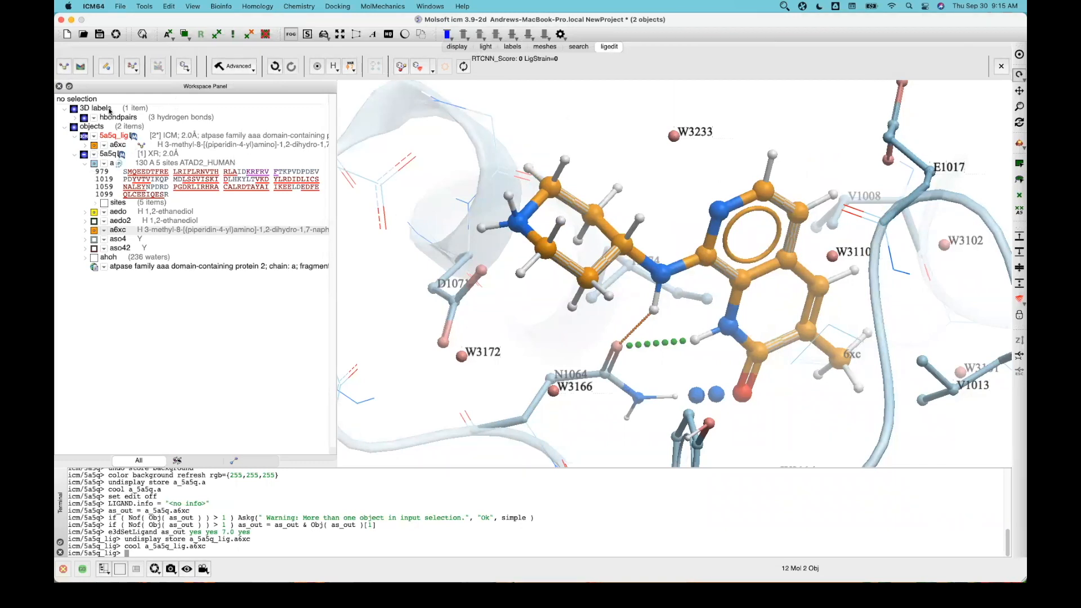
Step: Magnify the ligand editor's setup tools, open the receptor setup and inspect its Protein and APF options
click(784, 6)
click(822, 21)
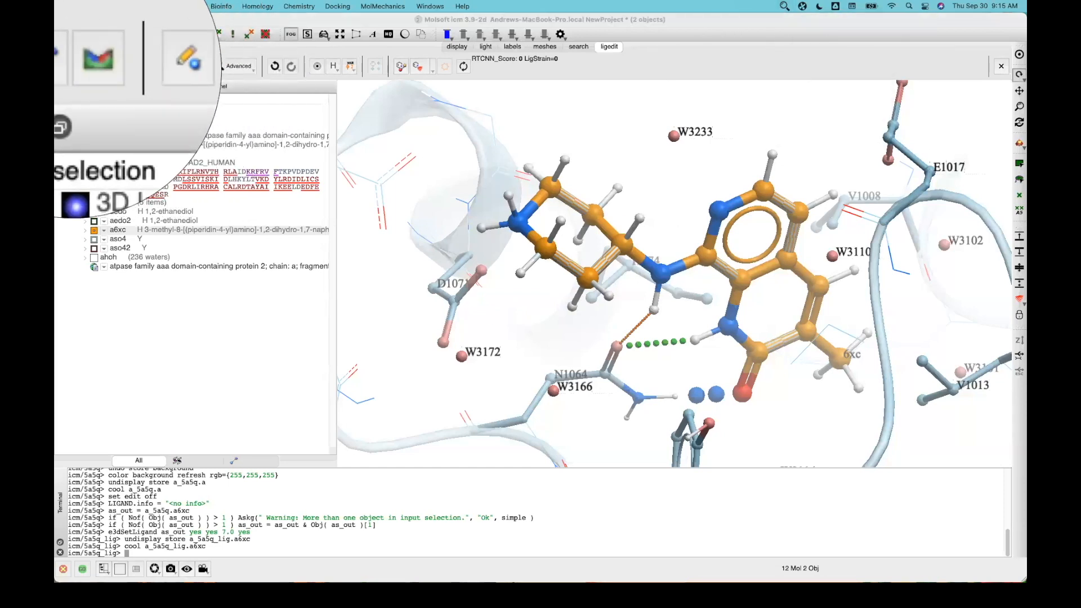
click(66, 77)
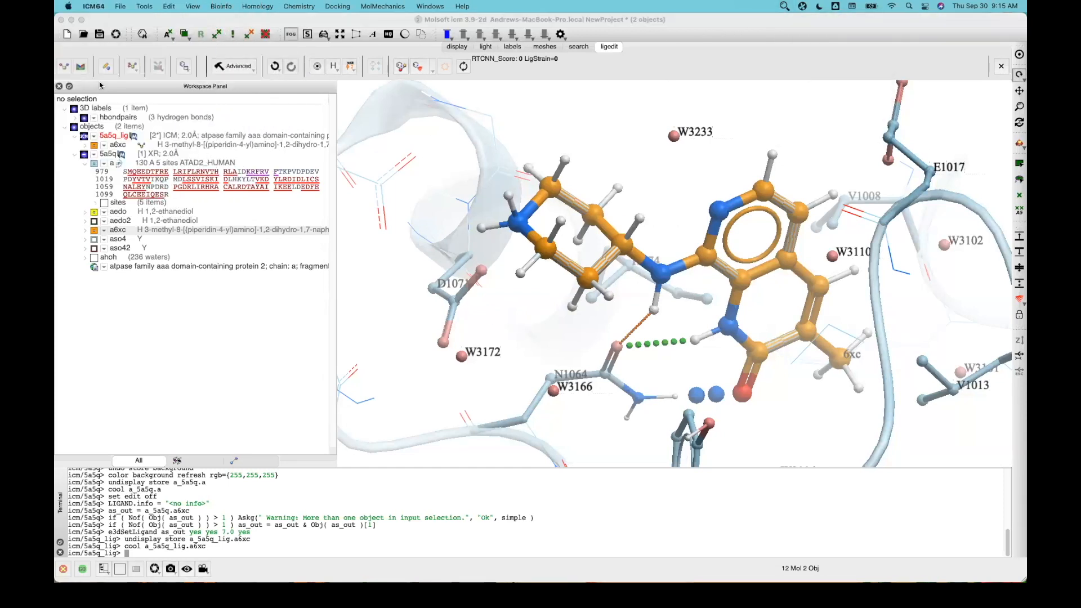
click(82, 68)
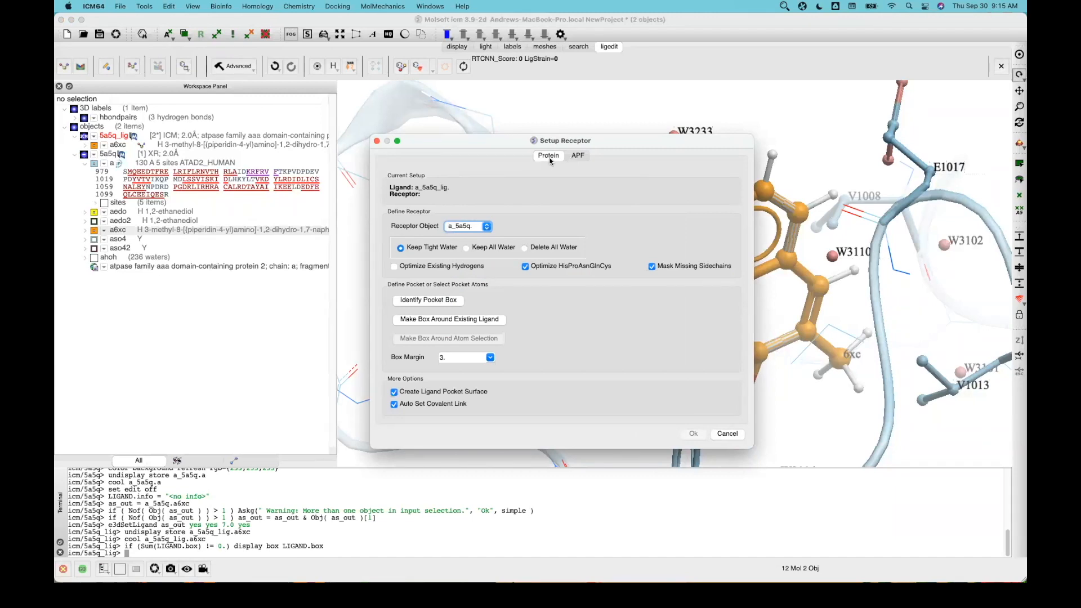
click(577, 155)
click(579, 156)
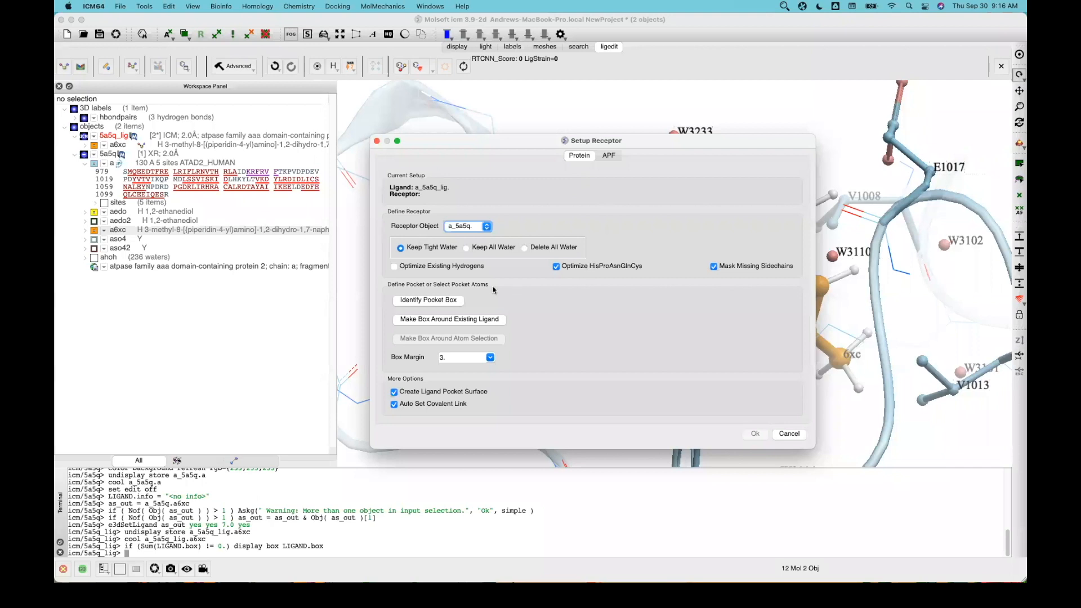
Step: Enable Optimize Existing Hydrogens for the receptor object a_5a5q and magnify the receptor definition options
click(394, 267)
click(787, 7)
click(800, 21)
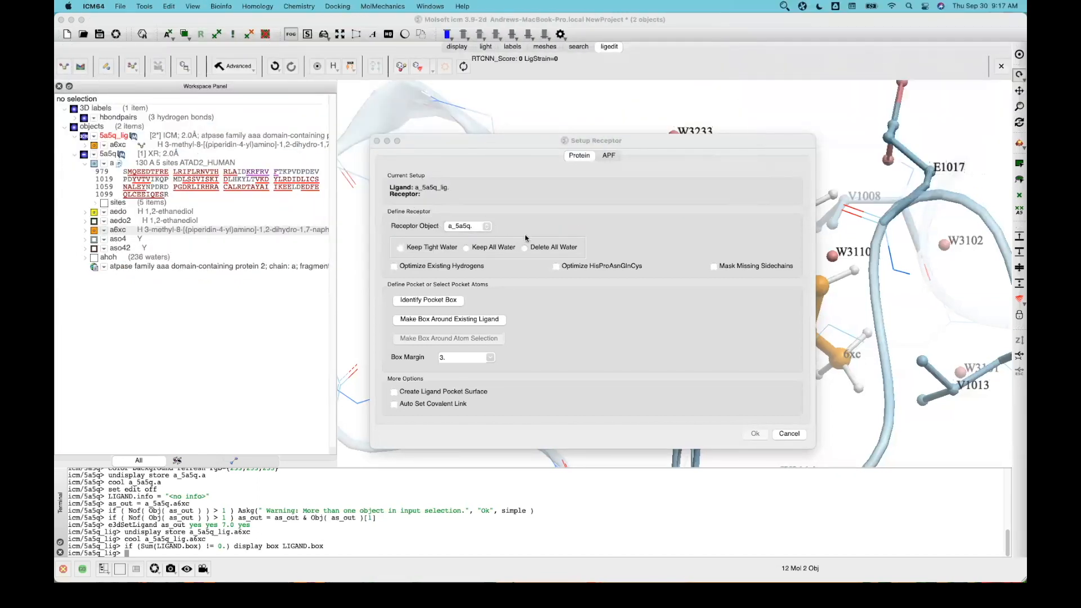
click(425, 268)
click(440, 268)
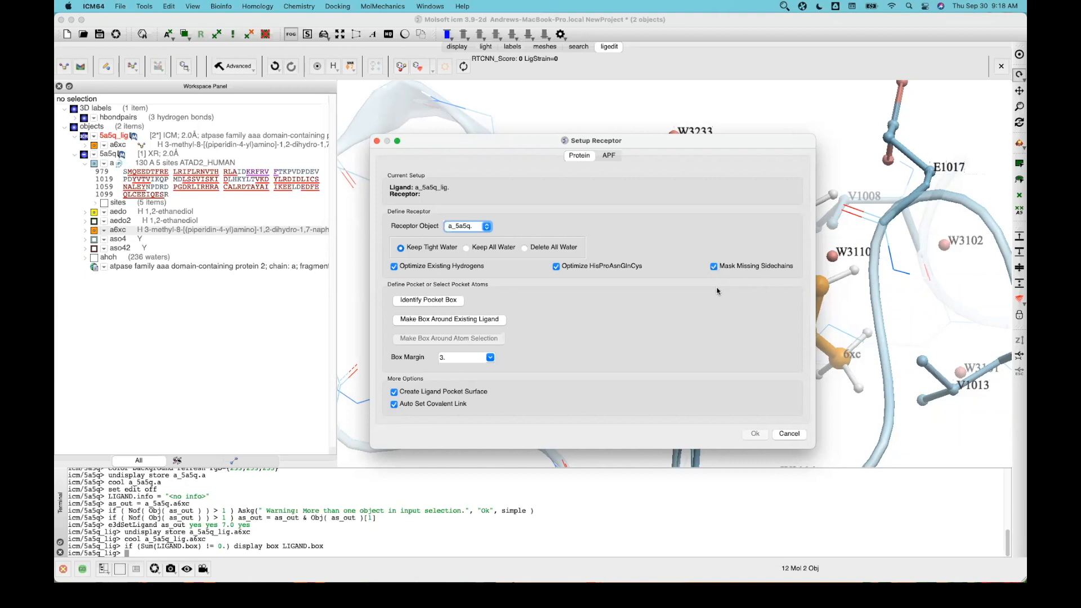
Step: Move the receptor setup dialog off the ligand and make the pocket box around the existing ligand
drag(717, 148, 459, 309)
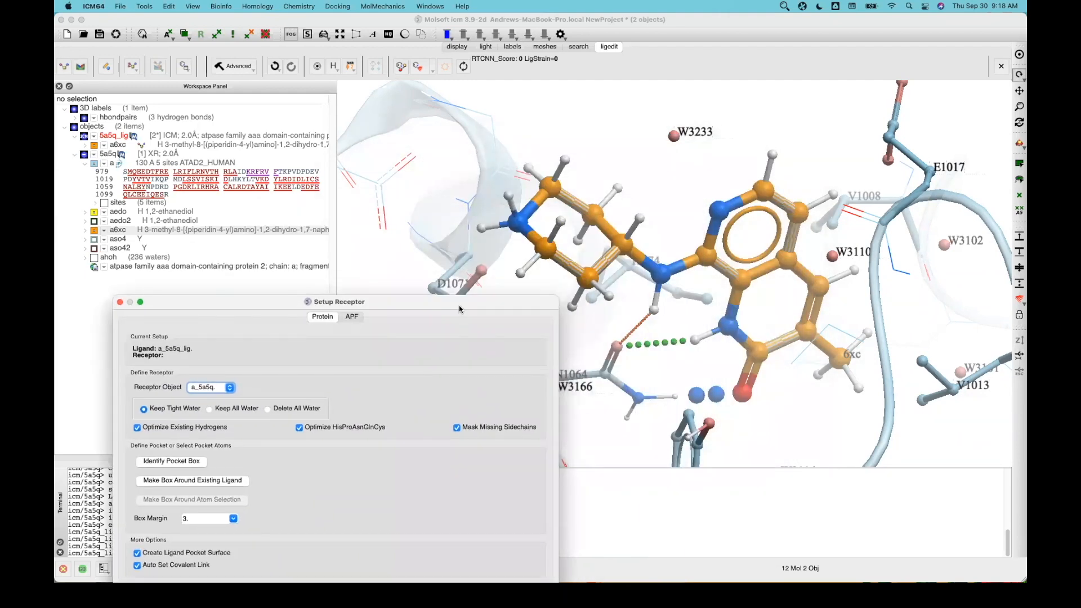
click(600, 164)
mouse_move(601, 170)
mouse_down()
mouse_move(620, 161)
mouse_move(605, 161)
mouse_up()
drag(426, 303, 541, 188)
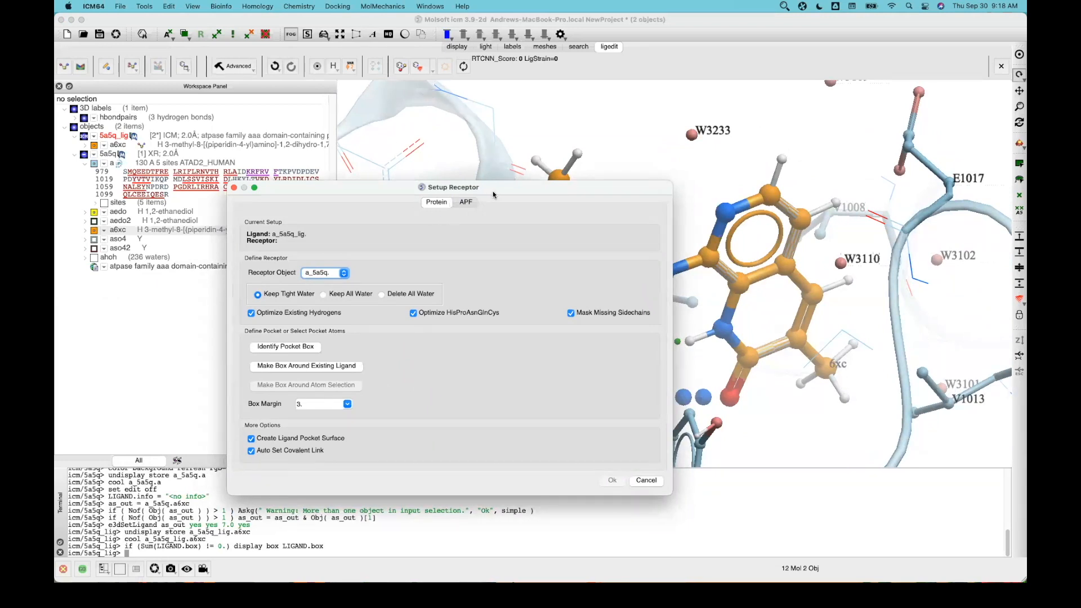
drag(511, 190, 340, 210)
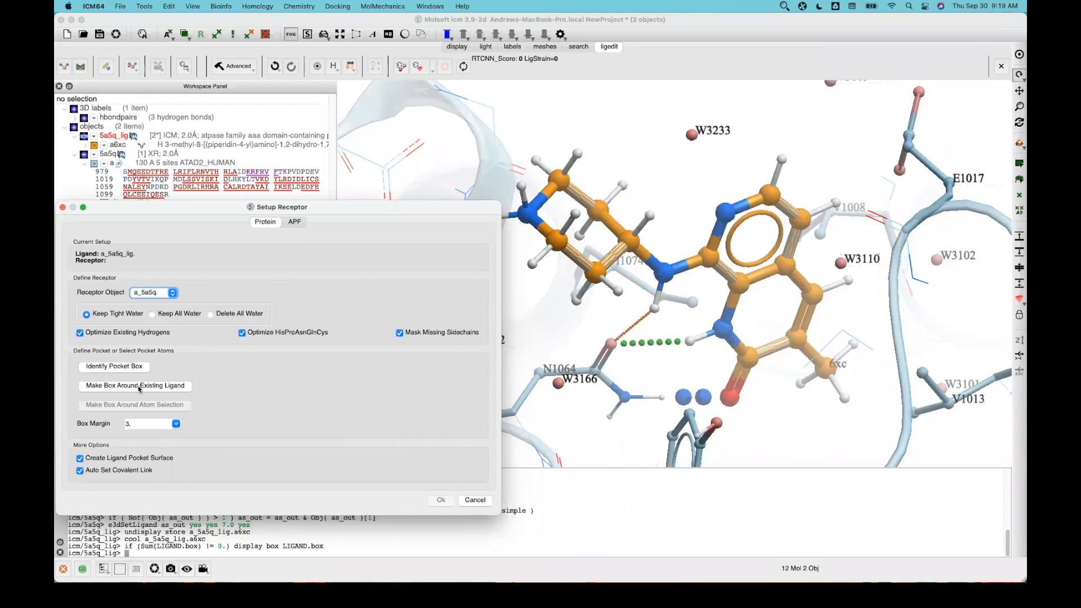
click(783, 6)
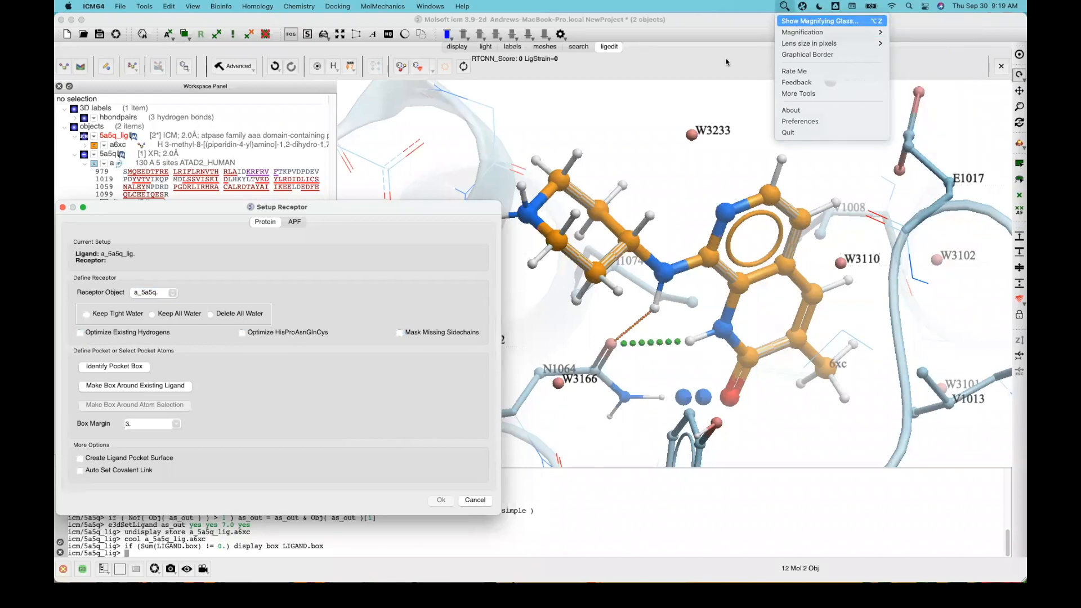
click(820, 21)
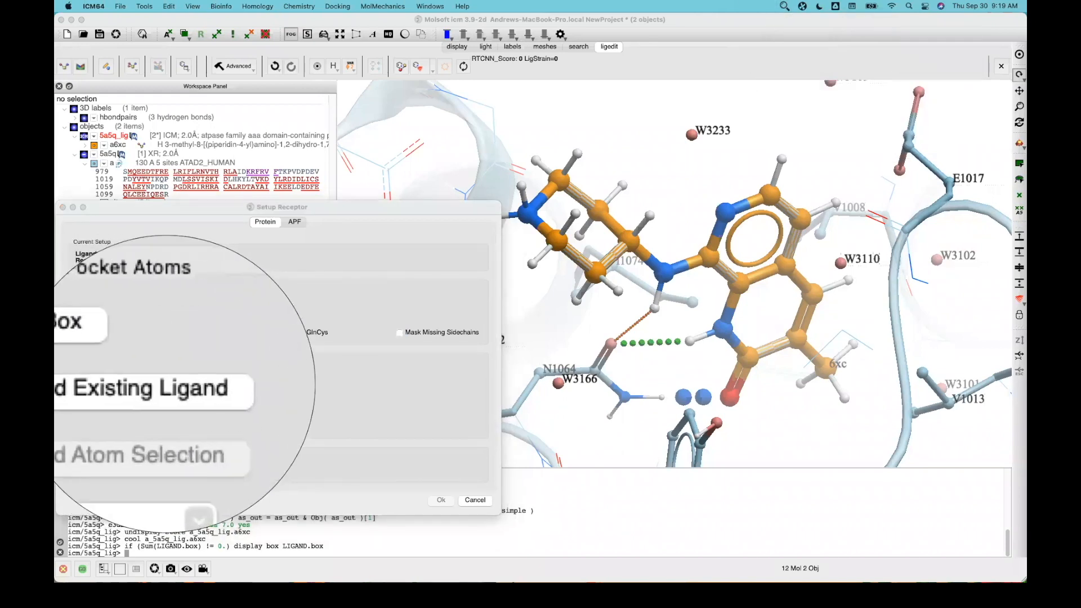
click(159, 387)
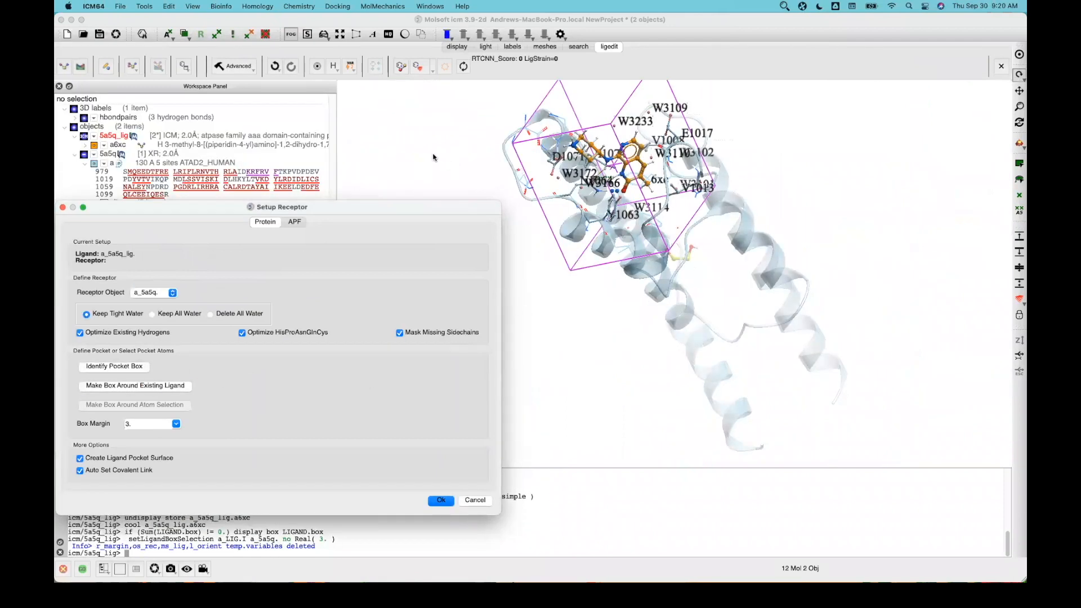
Step: Enlarge the purple pocket box to about 18.4 × 17.5 × 17.3 and run the receptor setup with it
click(358, 177)
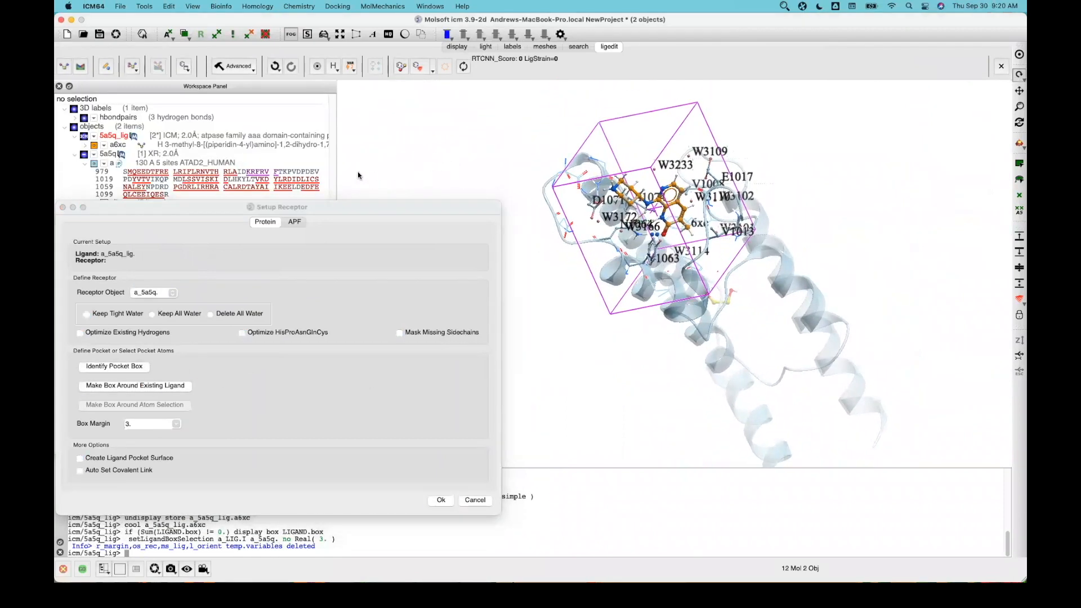
drag(352, 178, 361, 152)
middle_drag(384, 154, 430, 221)
scroll(921, 186, down, 2)
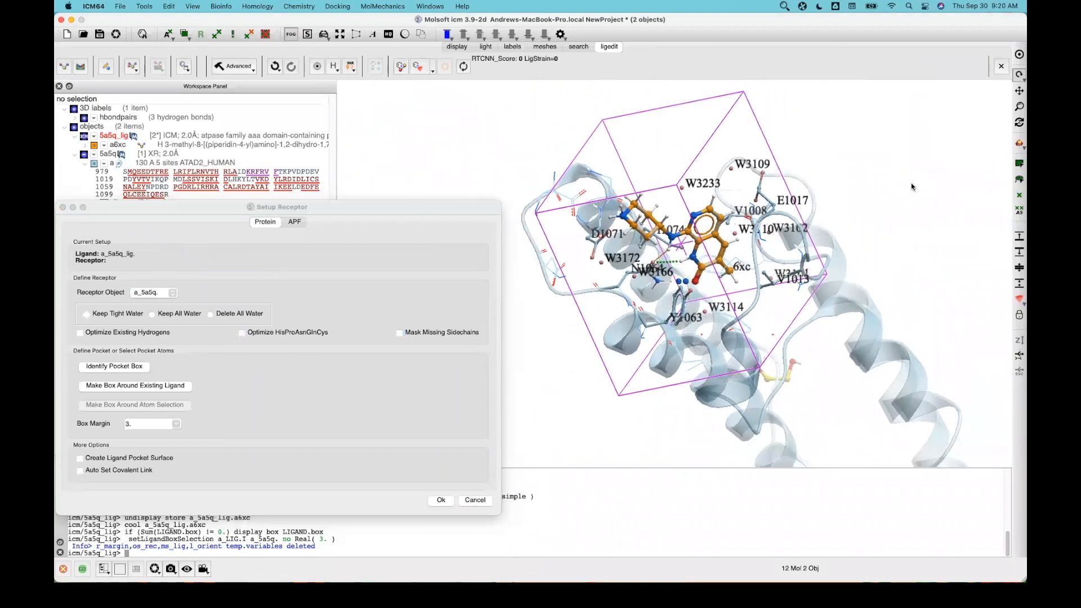
mouse_move(911, 188)
mouse_down()
mouse_move(934, 172)
mouse_move(913, 175)
mouse_move(936, 174)
mouse_move(917, 178)
mouse_up()
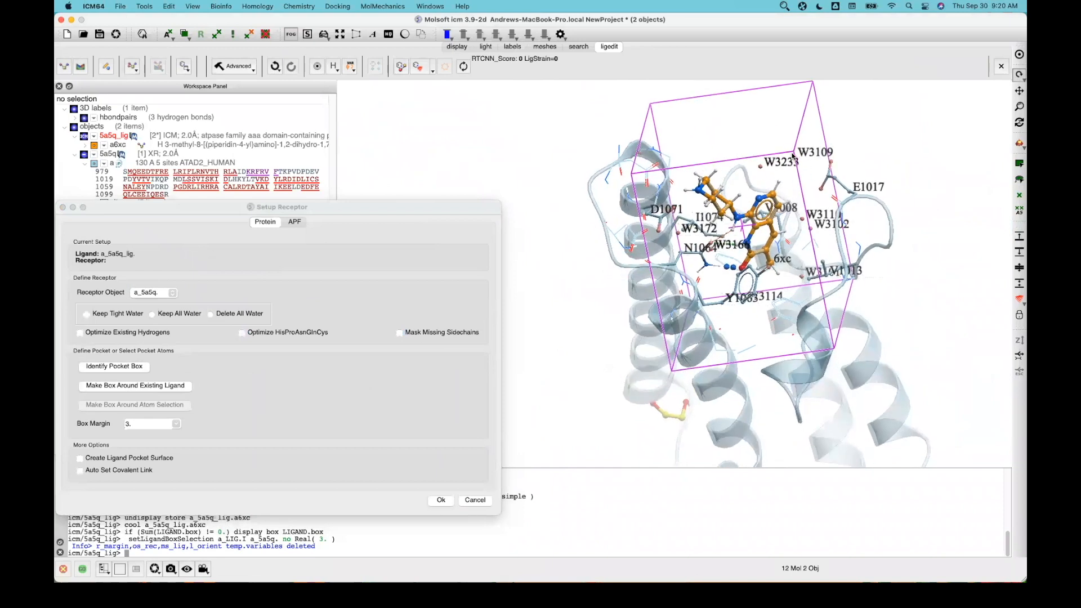
drag(793, 153, 825, 150)
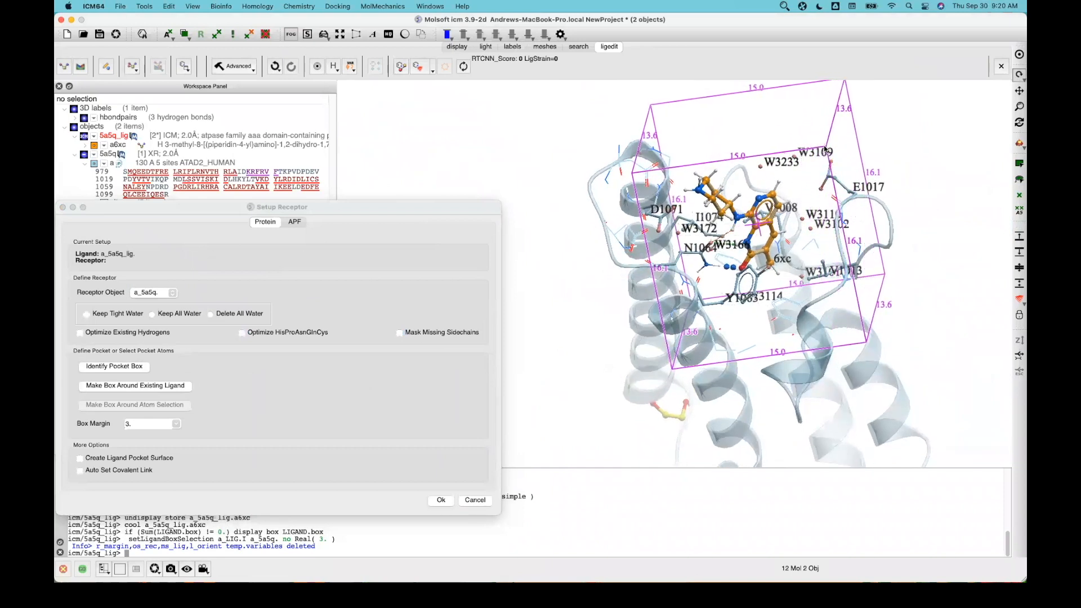
drag(904, 142, 726, 237)
drag(532, 176, 584, 130)
drag(622, 180, 583, 175)
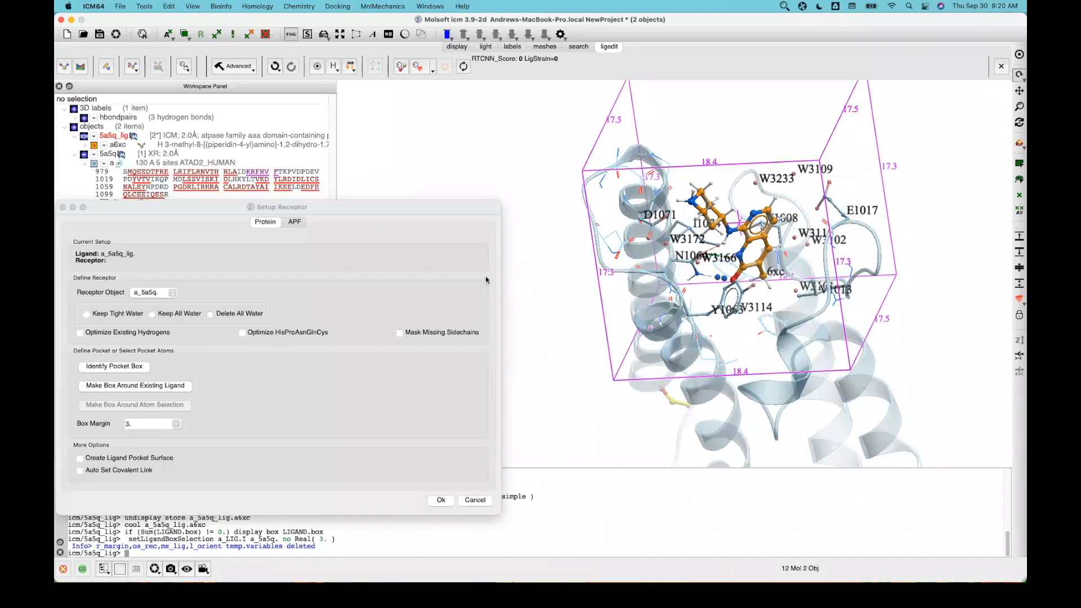
click(442, 501)
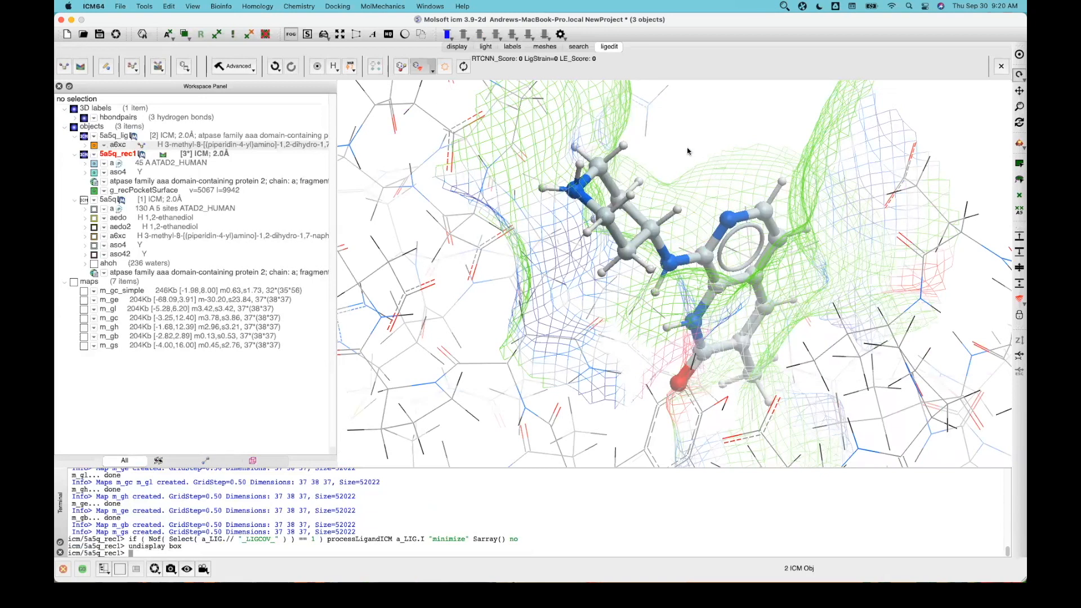
middle_drag(685, 148, 671, 171)
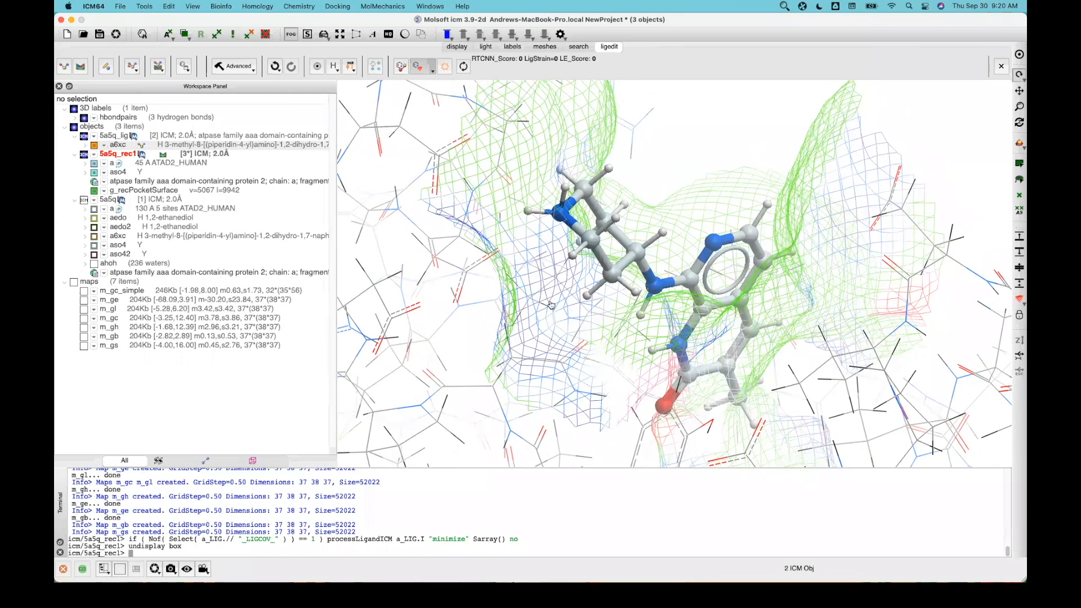
Step: Switch to PowerPoint and present slide 9, Java Script version of the Ligand Editor, as a slide show
key(super+Tab)
scroll(214, 366, down, 2)
scroll(215, 353, down, 10)
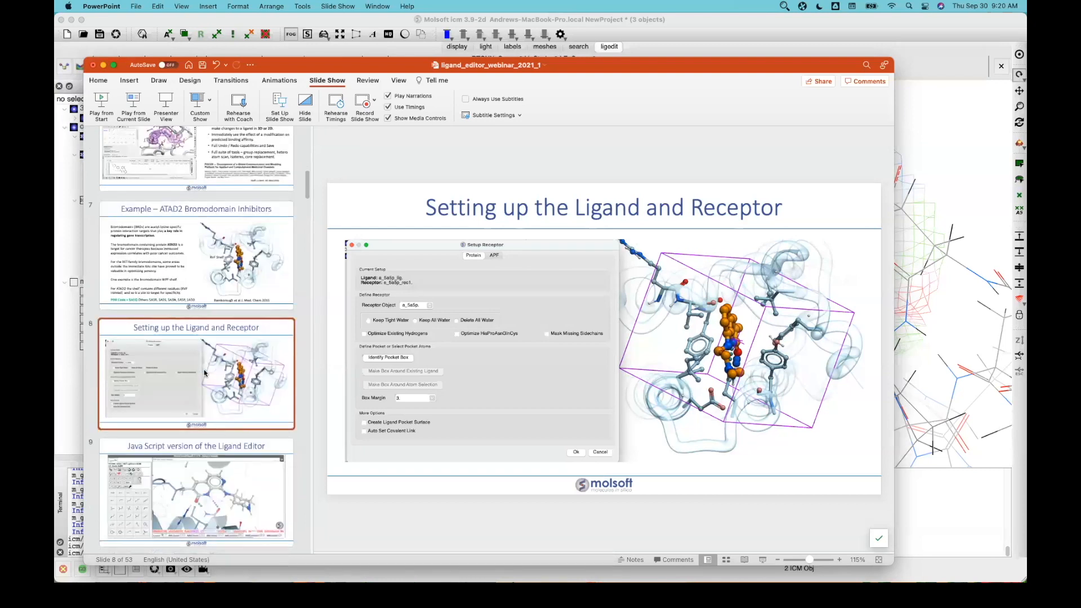
click(228, 410)
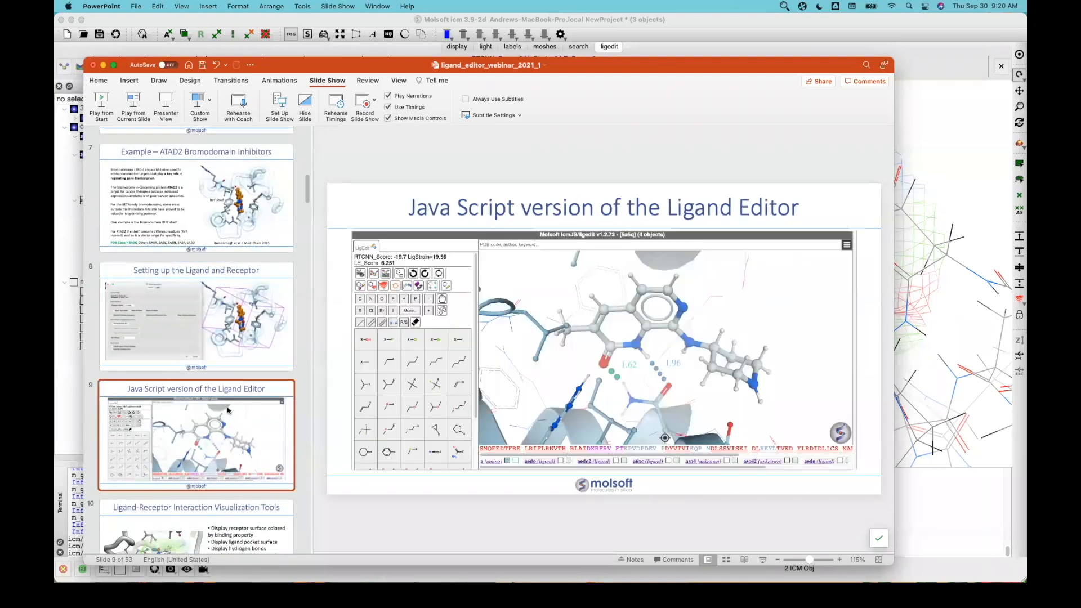
click(129, 106)
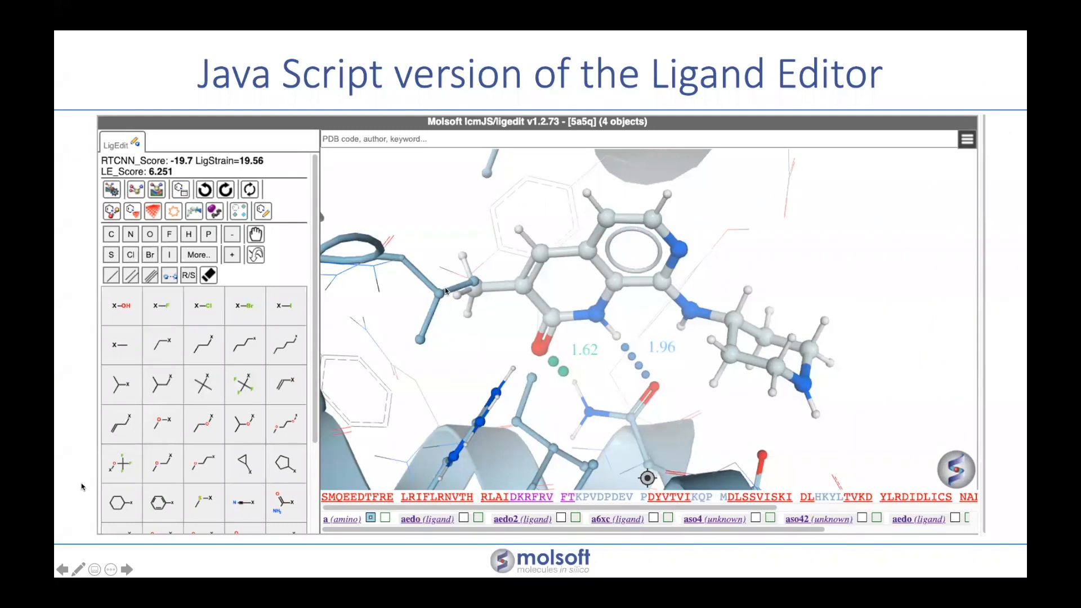
Step: Switch to the Chrome window 5a5q, which holds the web version of the ligand editor
key(super+Tab)
mouse_move(446, 581)
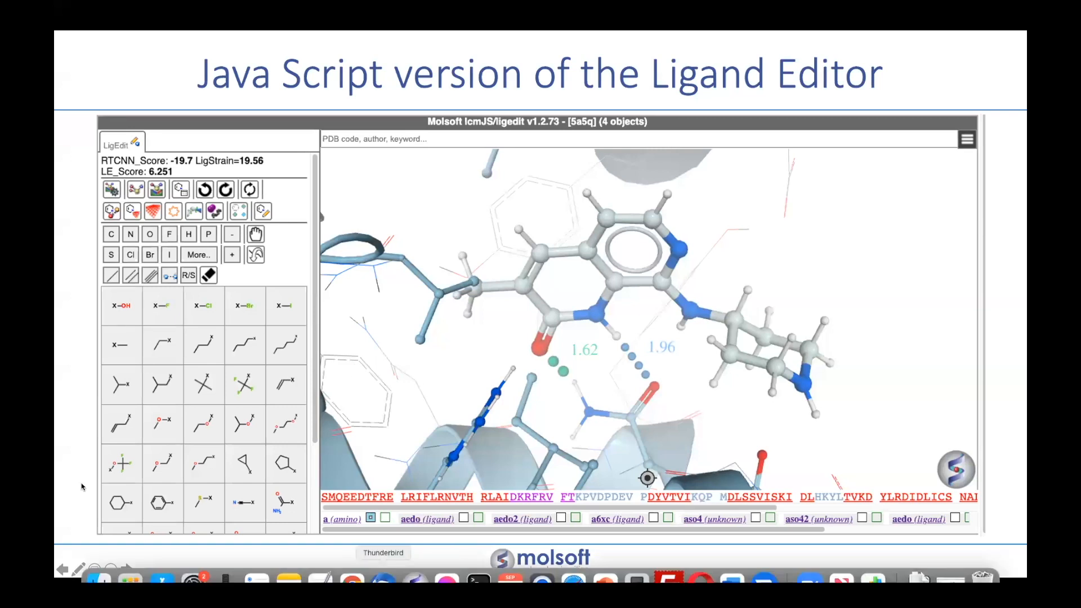
click(352, 580)
right_click(351, 580)
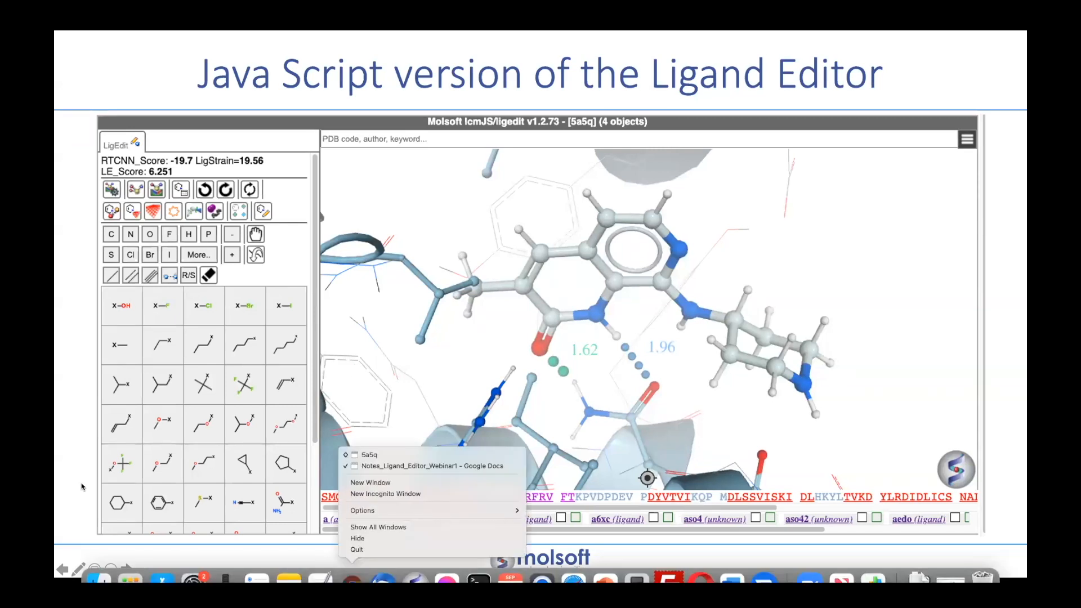
click(381, 455)
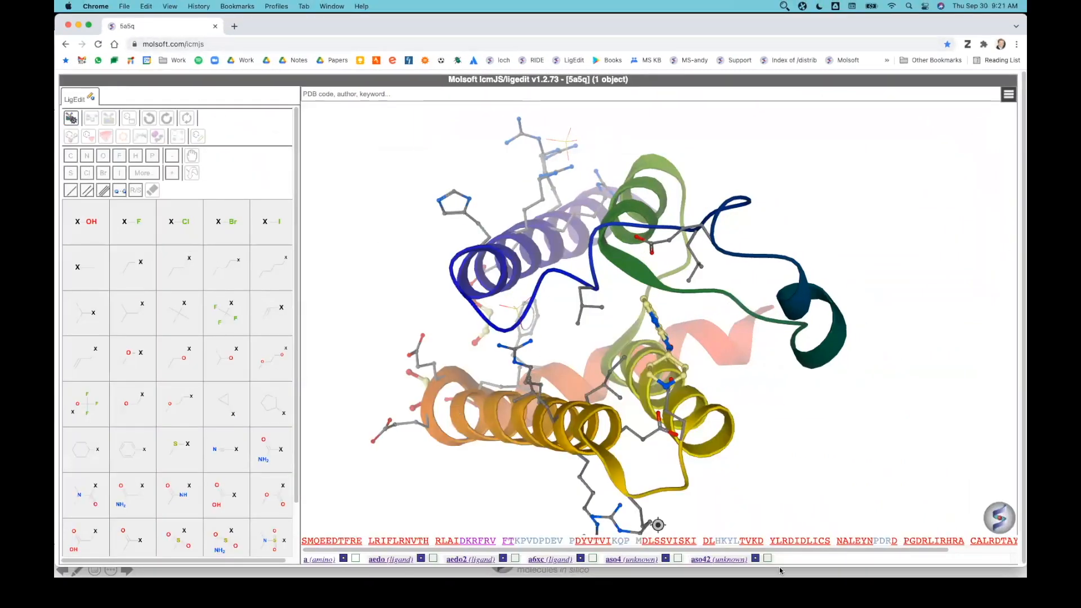
Step: Rotate the 5a5q structure in the web editor, and inspect the Setup Ligand/Receptor options without applying them
click(403, 93)
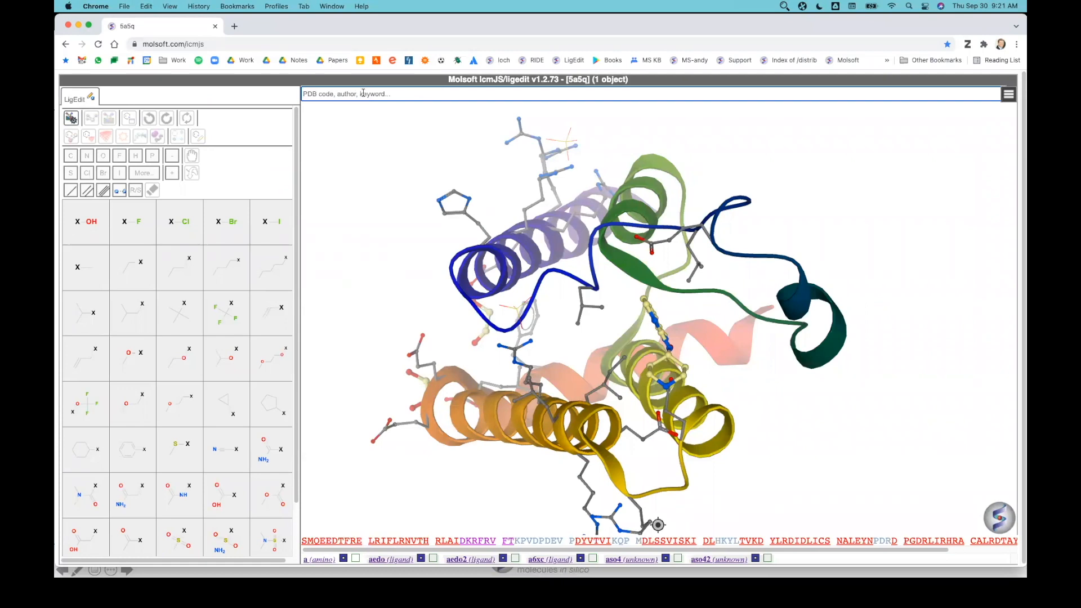
mouse_move(527, 328)
mouse_down()
mouse_move(564, 308)
mouse_move(513, 315)
mouse_up()
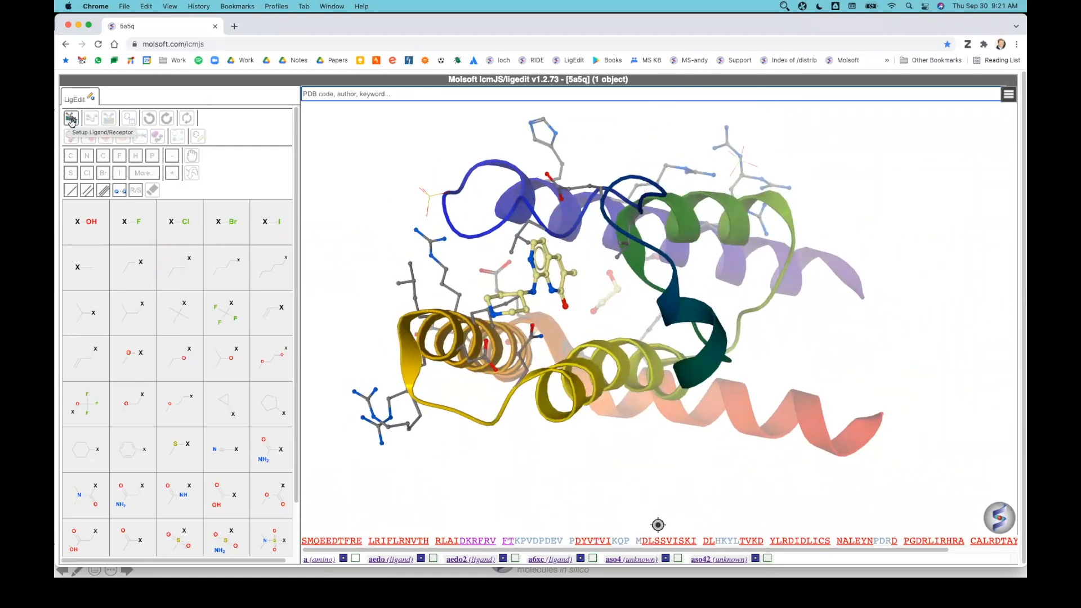
click(71, 122)
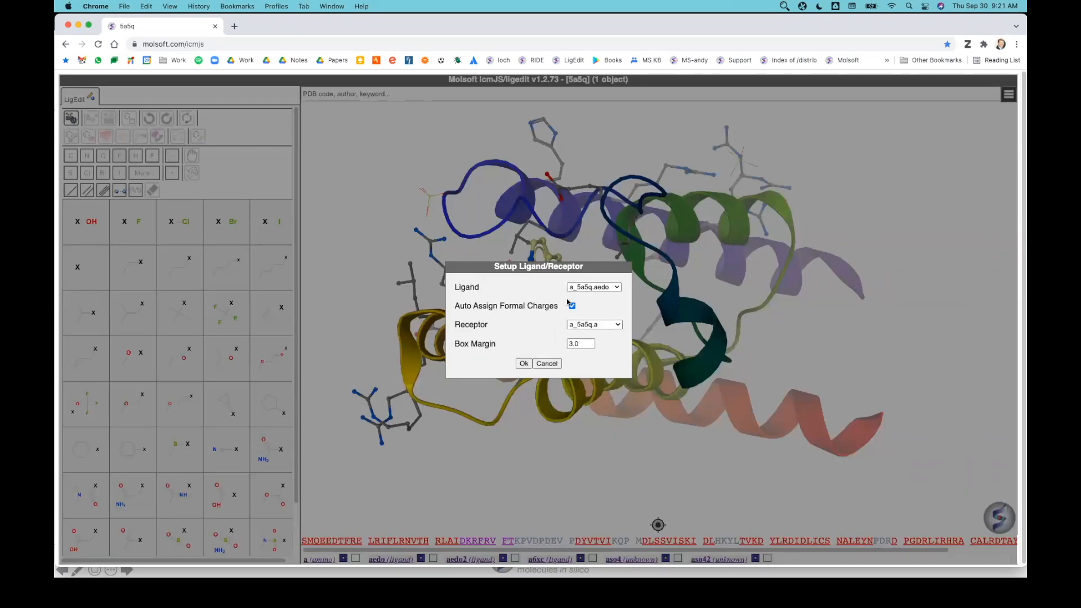
click(544, 366)
drag(616, 305, 354, 235)
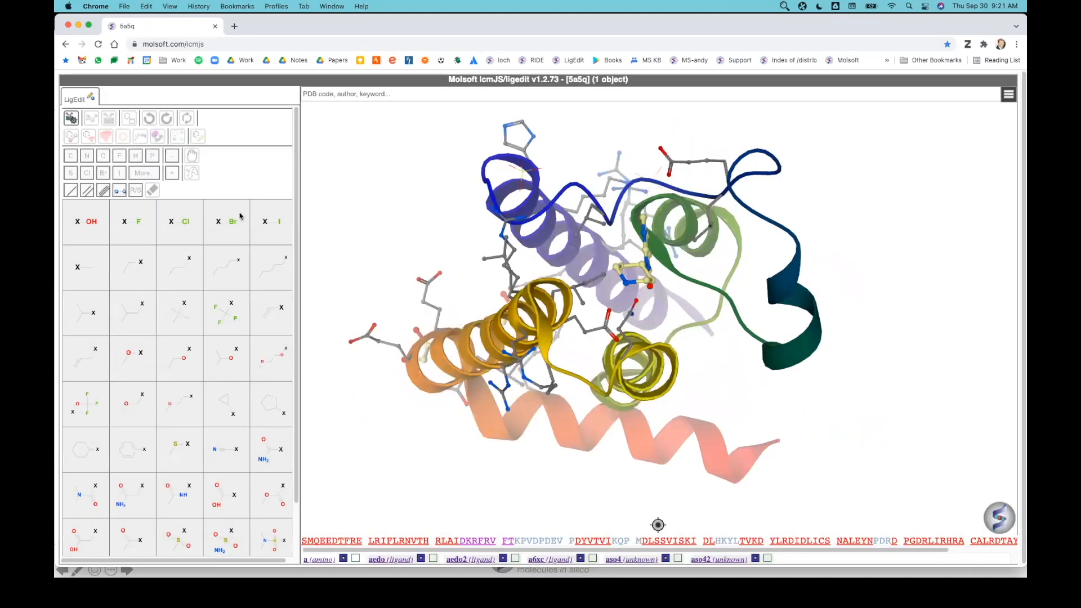
Step: Look through the web editor's fragment library and examine the 5a5q ligand and helices from other angles
scroll(146, 313, down, 3)
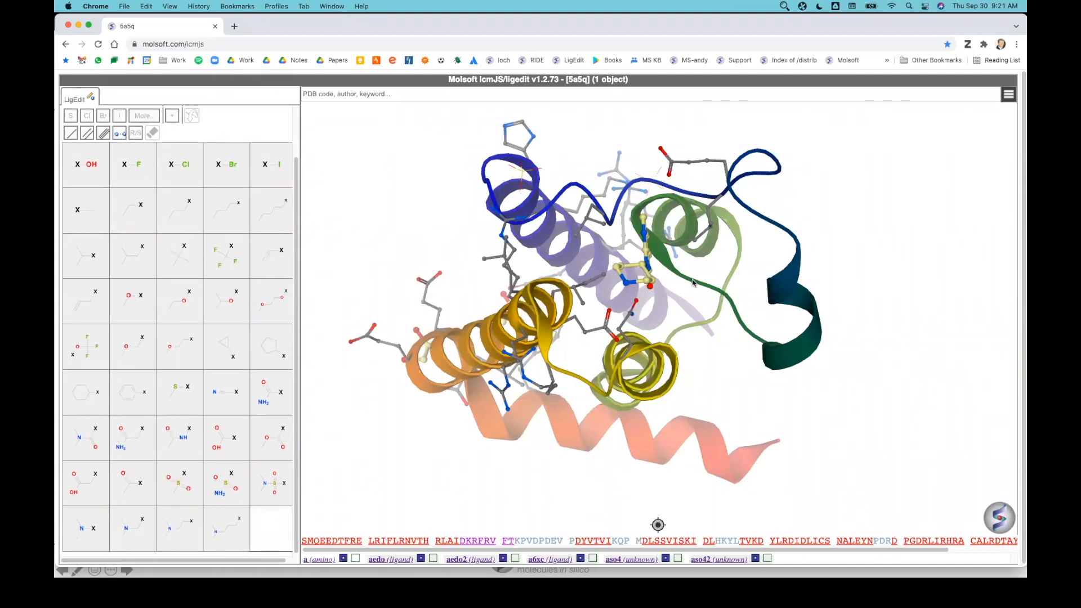
drag(554, 307, 485, 269)
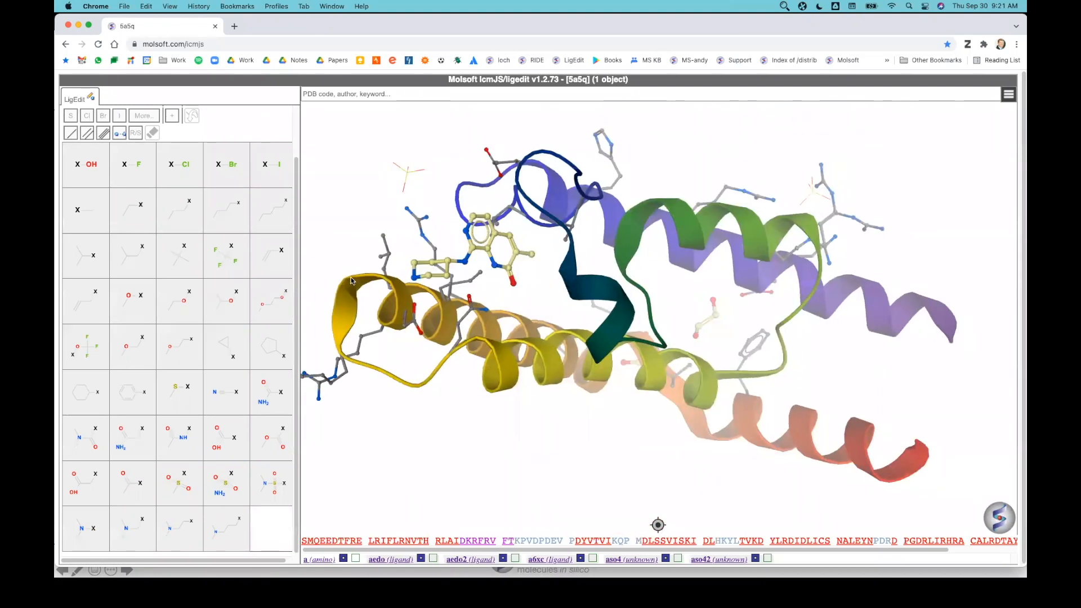
scroll(773, 284, up, 3)
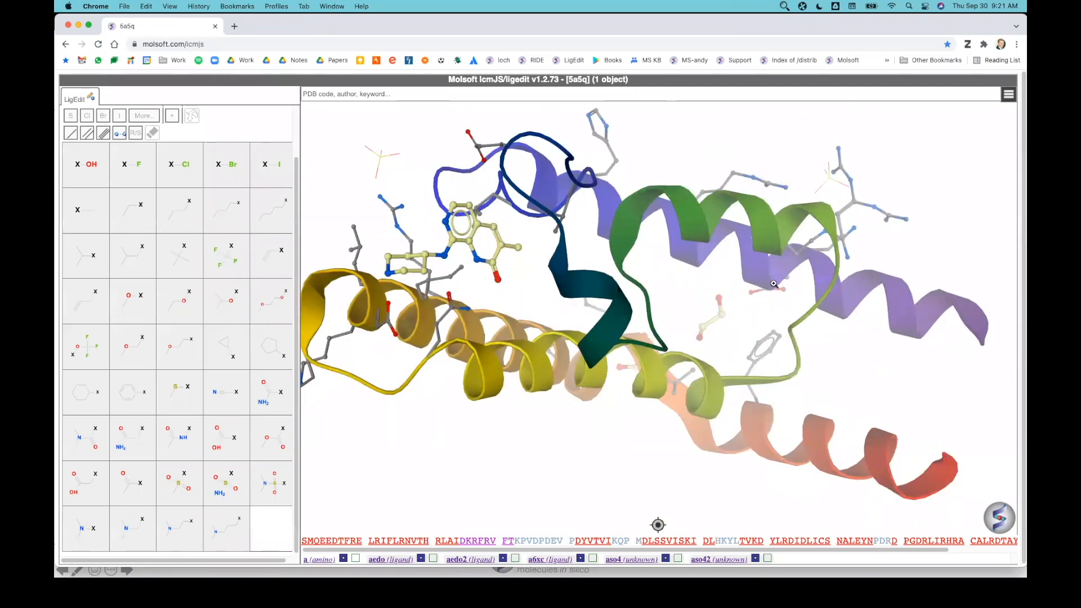
scroll(773, 285, up, 1)
drag(774, 284, 866, 281)
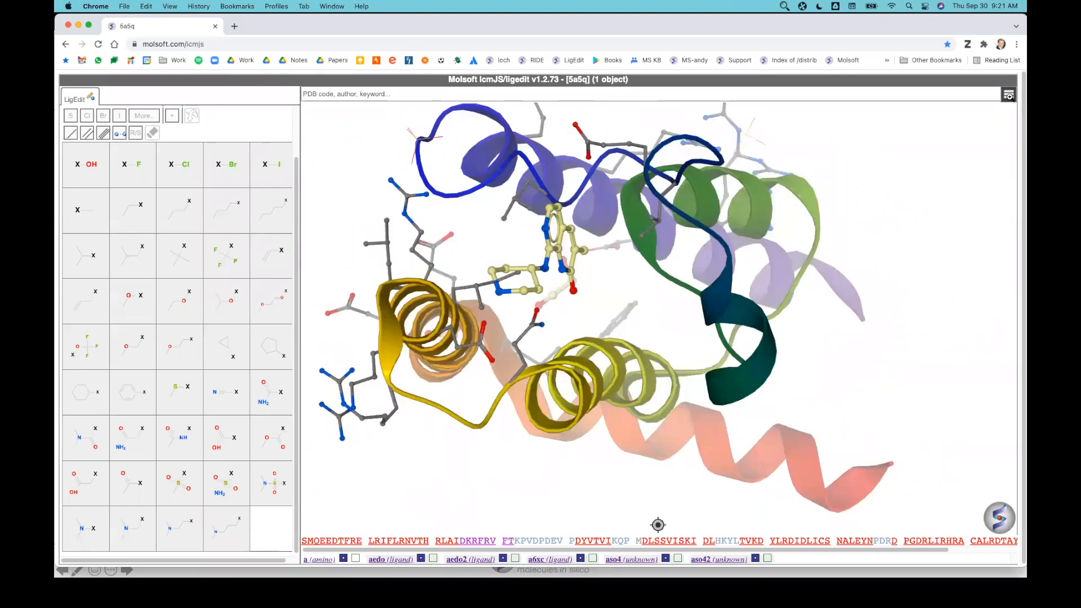
Step: Inspect the web viewer's display, label and module options, then return to the PowerPoint slide show
click(1008, 96)
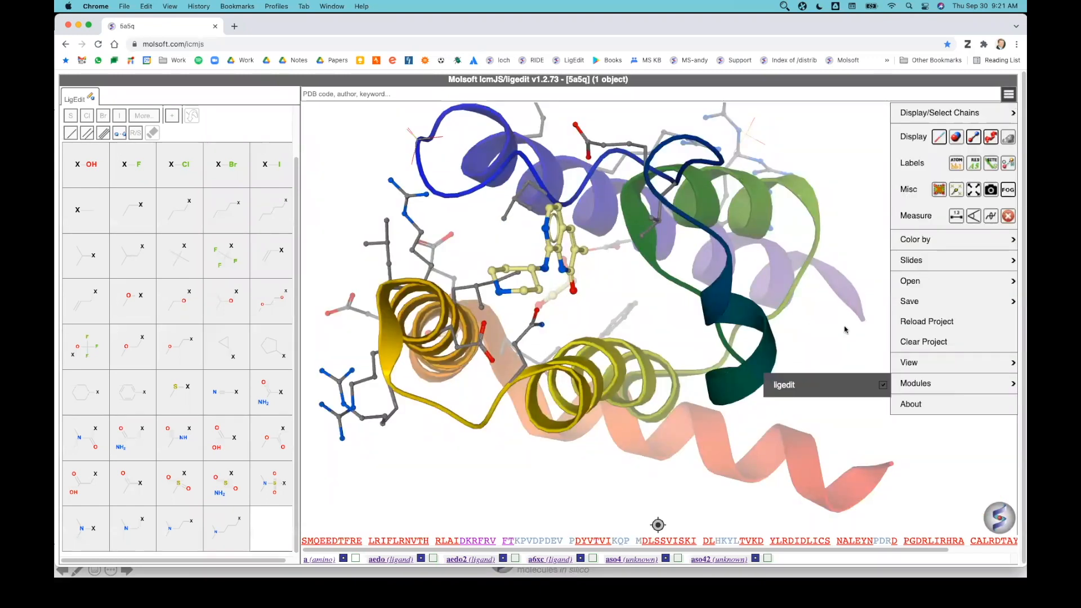
drag(784, 304, 723, 122)
key(super+Tab)
key(super+Tab)
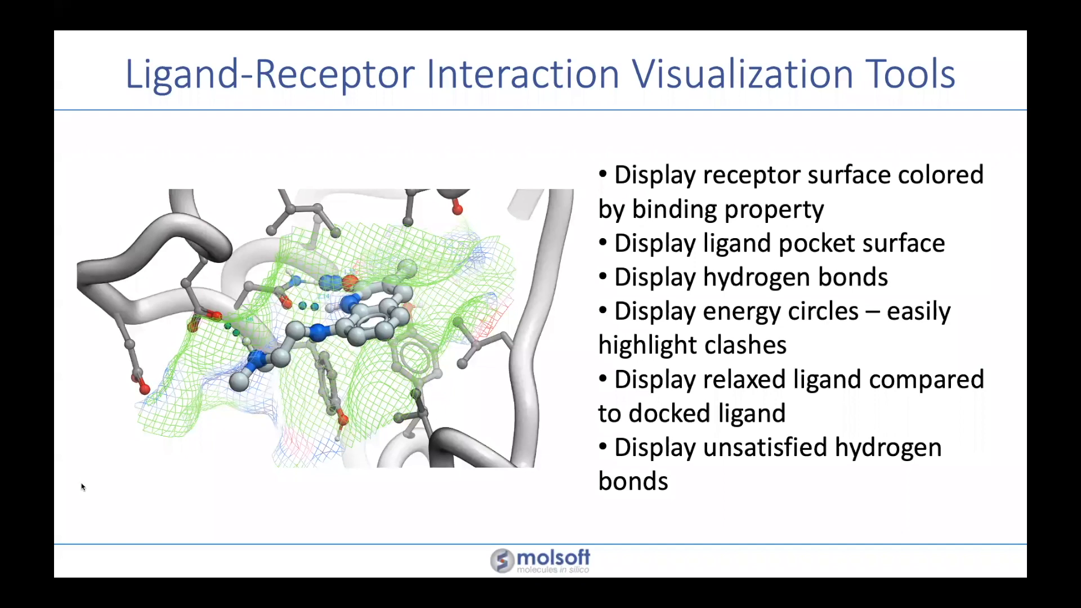
key(super+Tab)
key(super+Tab)
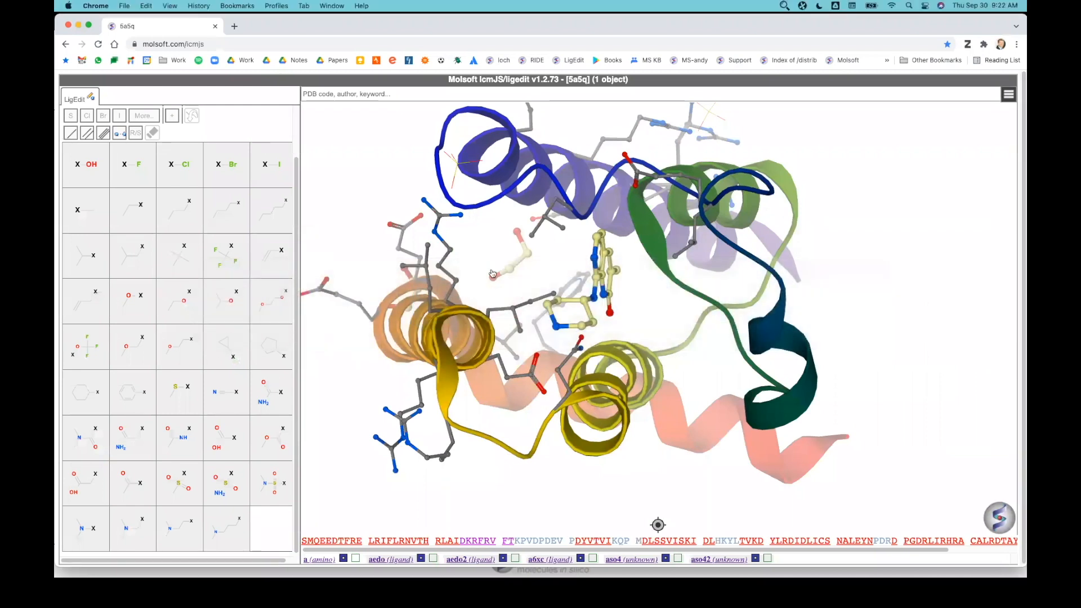
key(super+Tab)
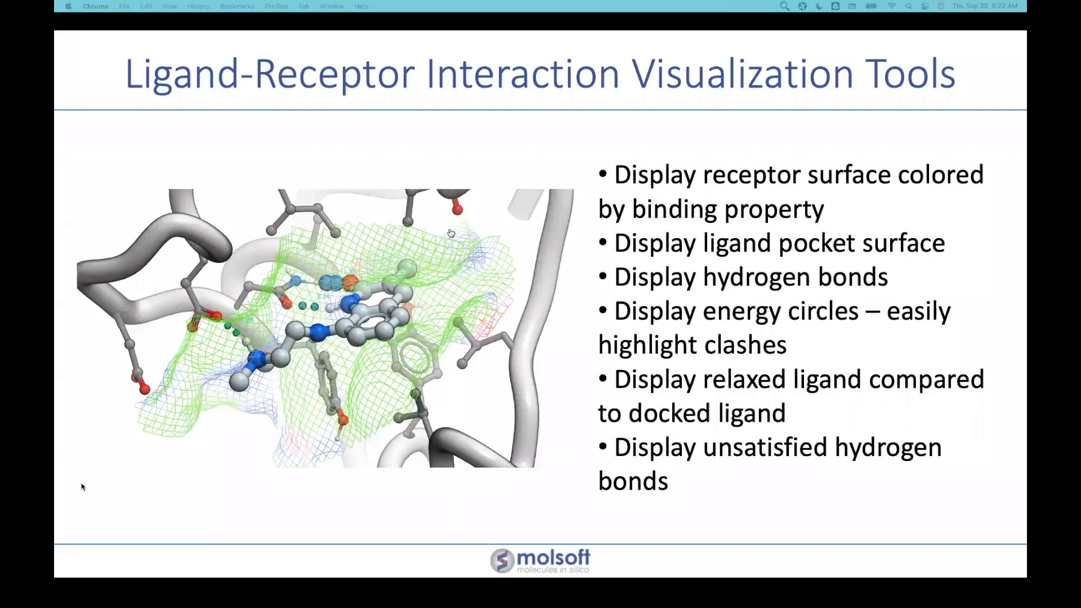
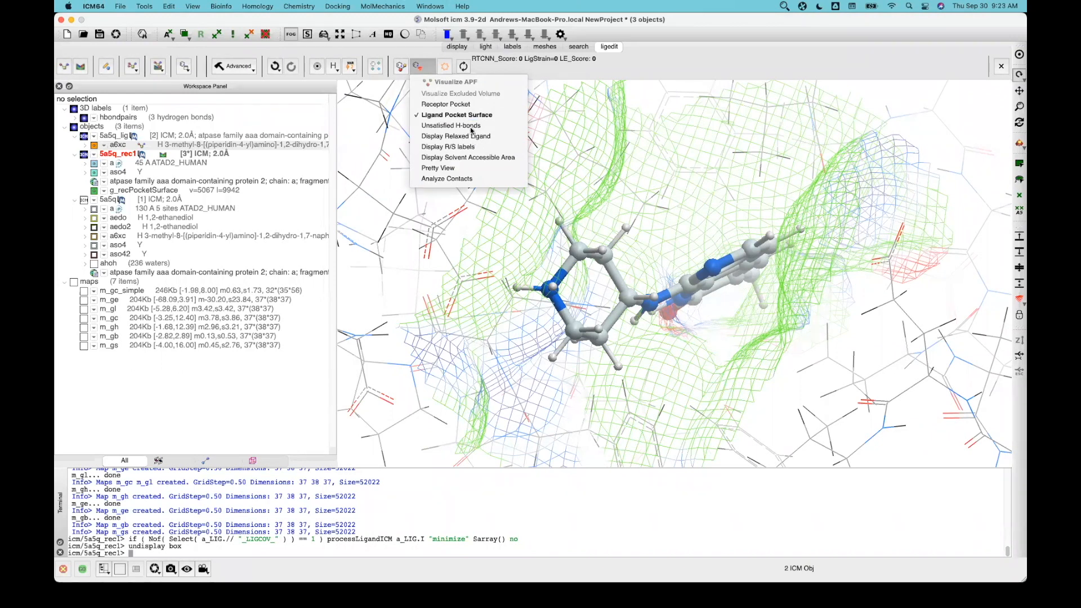
Step: Turn the ligand pocket surface off and on again in ICM, and close the terminal pane to enlarge the 3D view
click(467, 115)
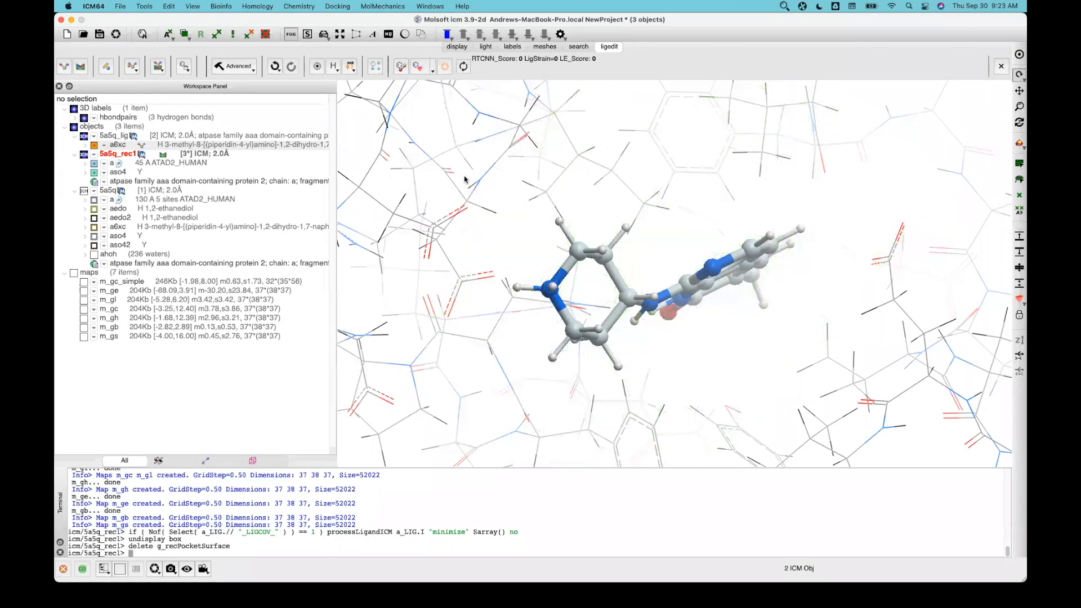
click(433, 70)
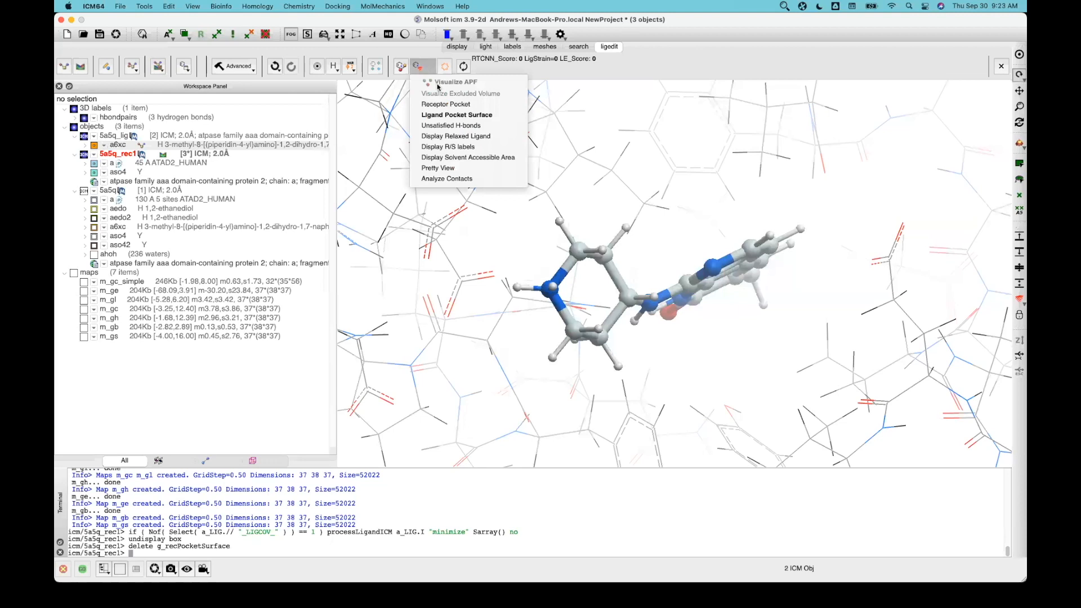
click(441, 115)
drag(564, 227, 807, 324)
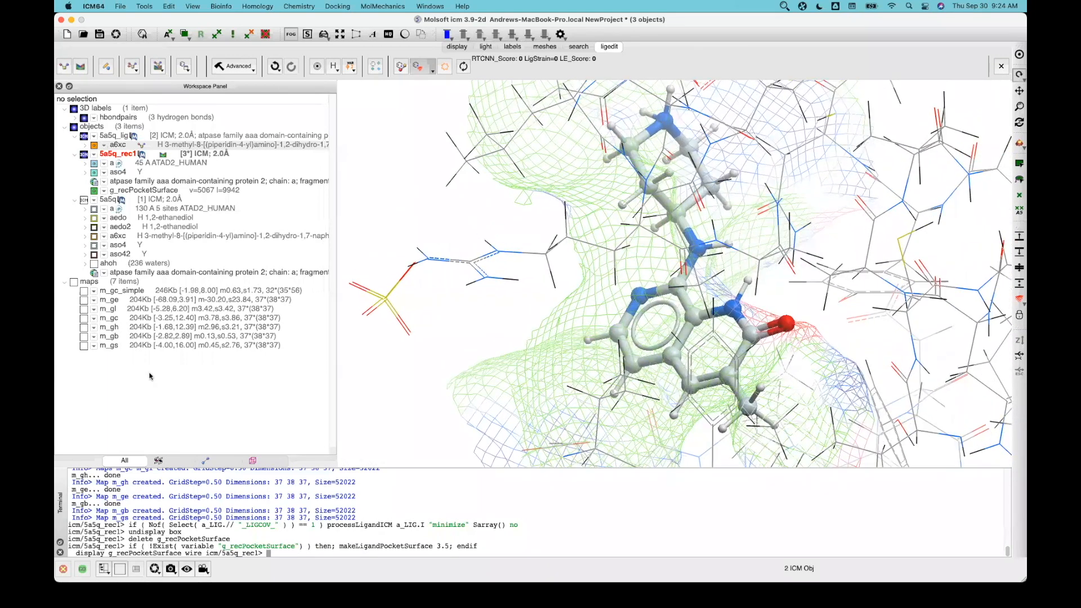
click(60, 554)
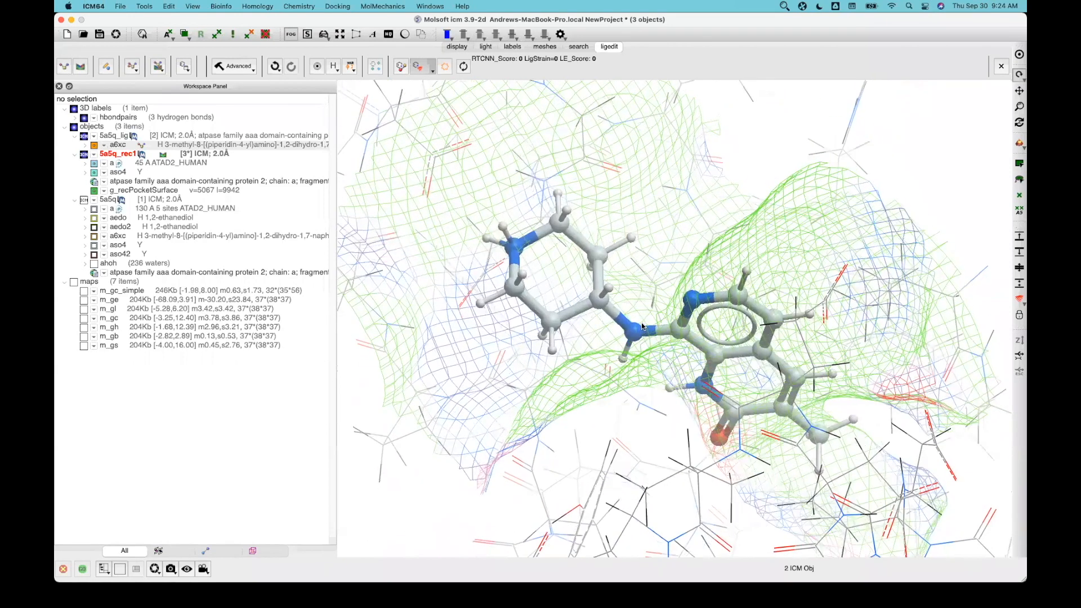
drag(572, 387, 462, 347)
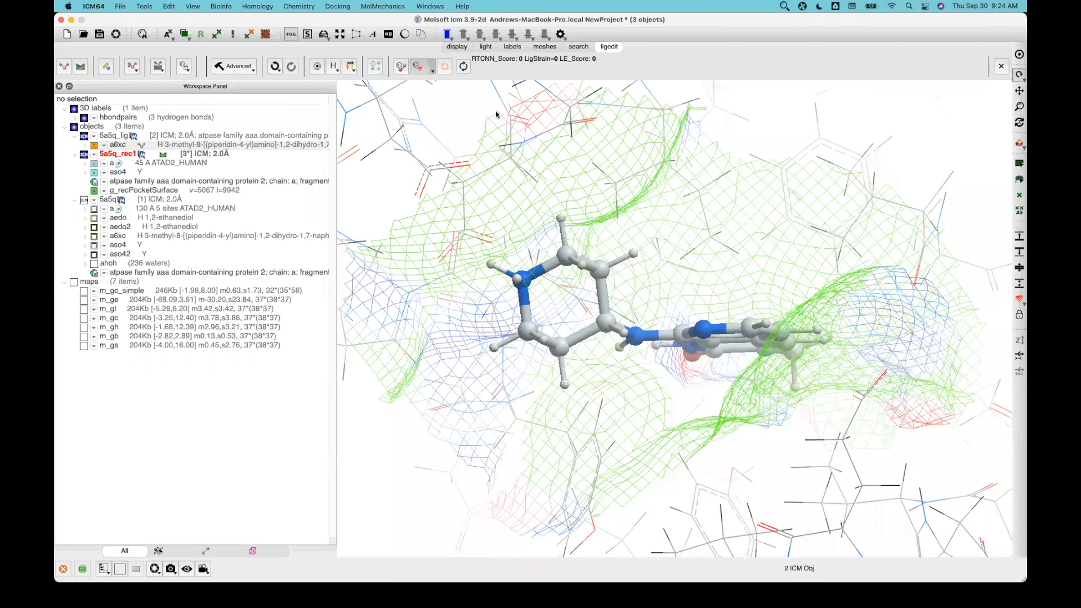
Step: Replace the ligand pocket surface with the receptor pocket surface, and examine ligand a6xc inside it from several angles
click(433, 69)
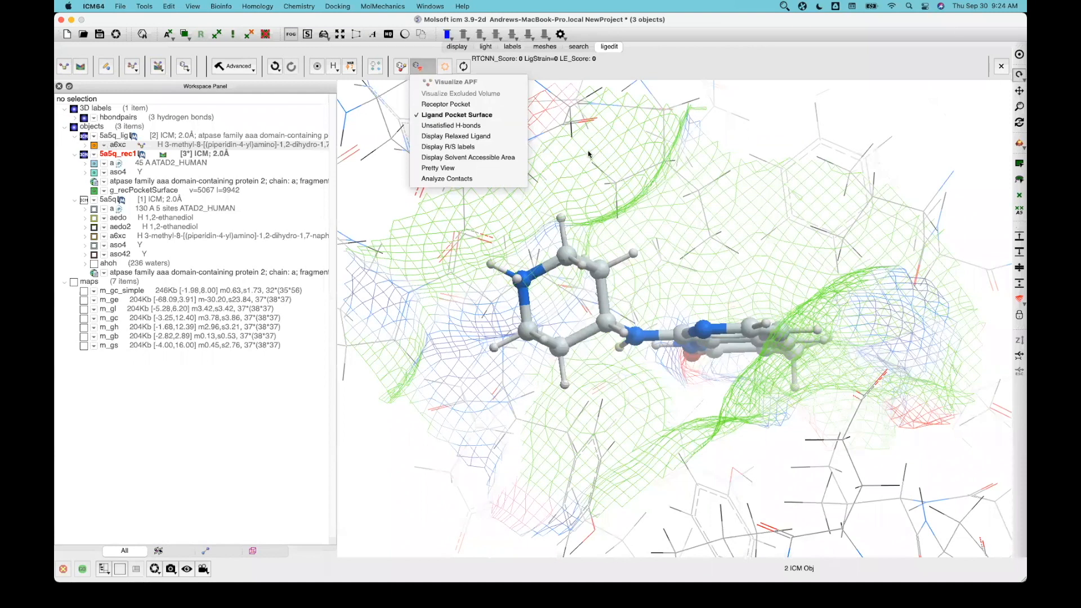
click(445, 115)
click(433, 70)
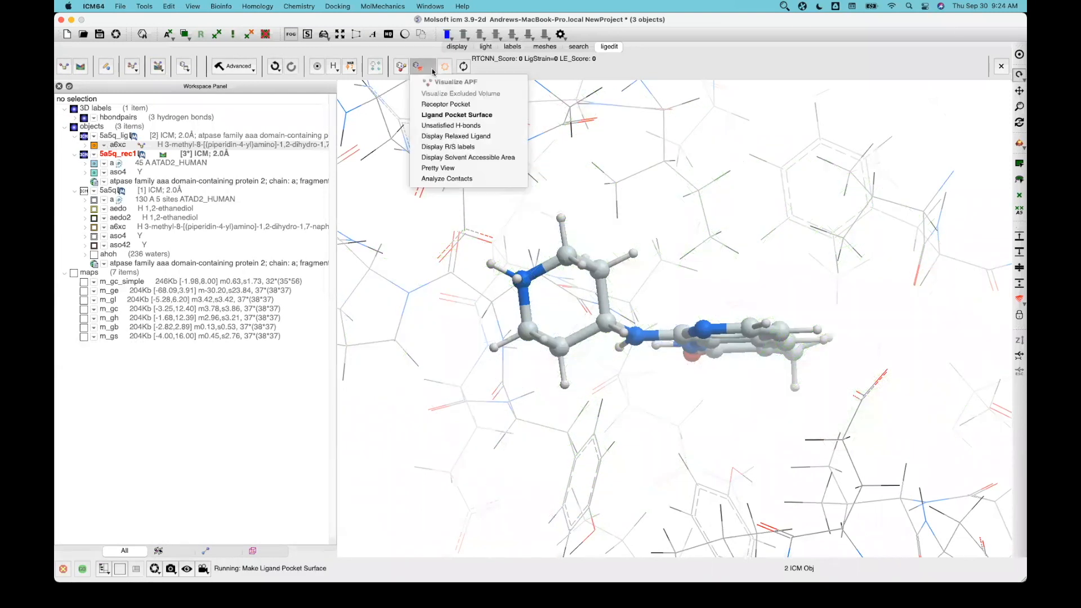
click(442, 104)
drag(505, 242, 590, 178)
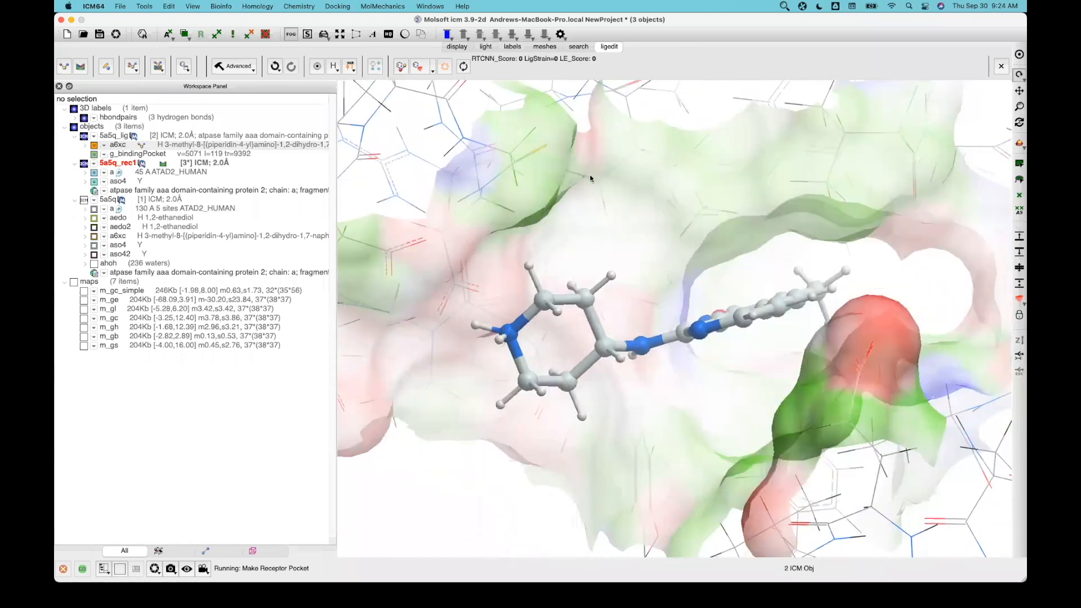
drag(669, 219, 716, 157)
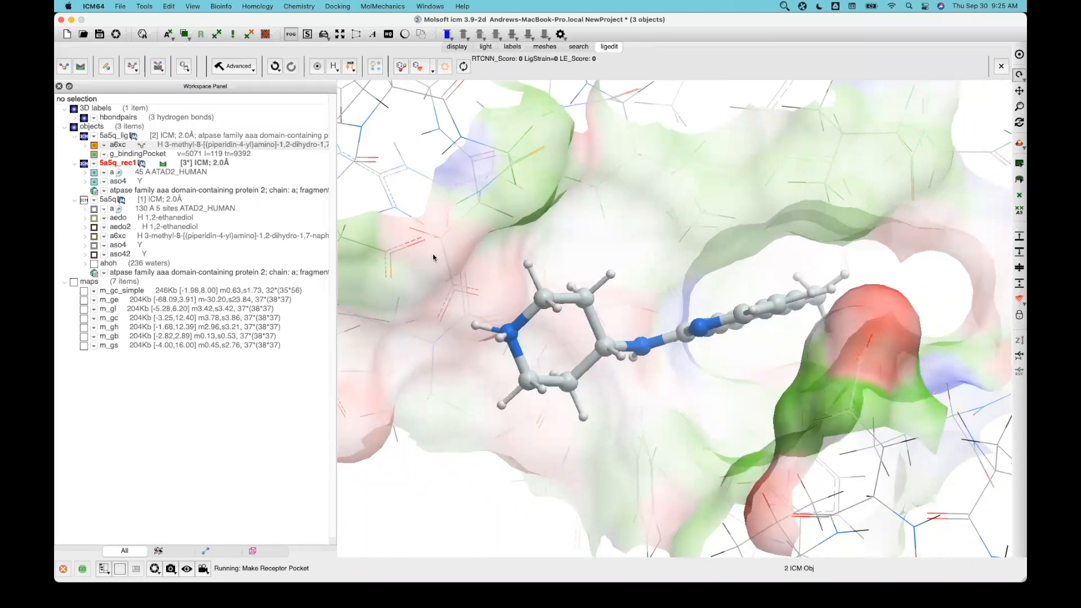
drag(538, 231, 437, 161)
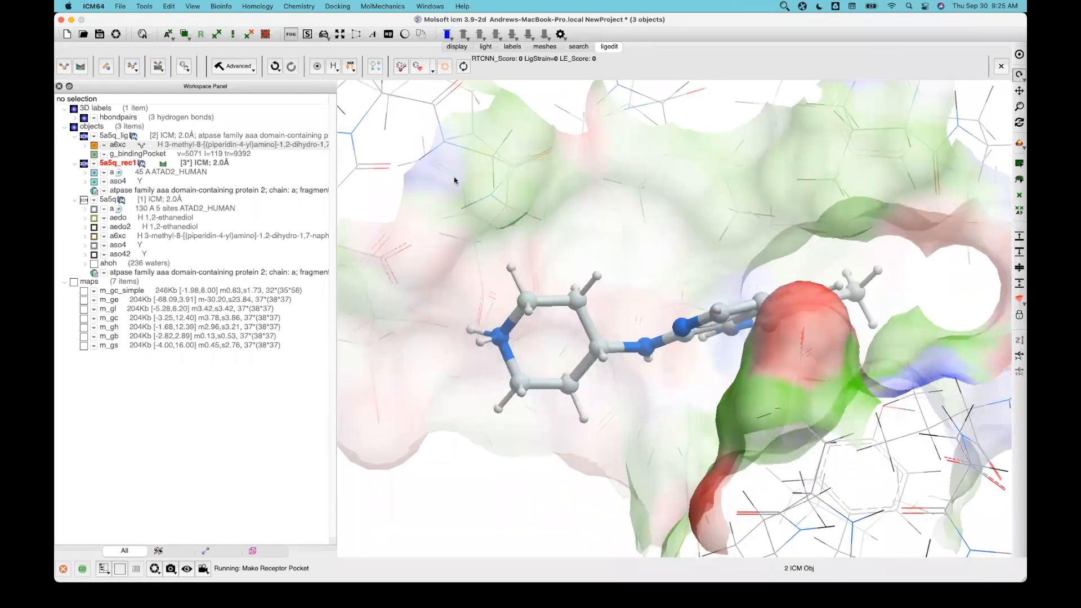
drag(506, 236, 666, 252)
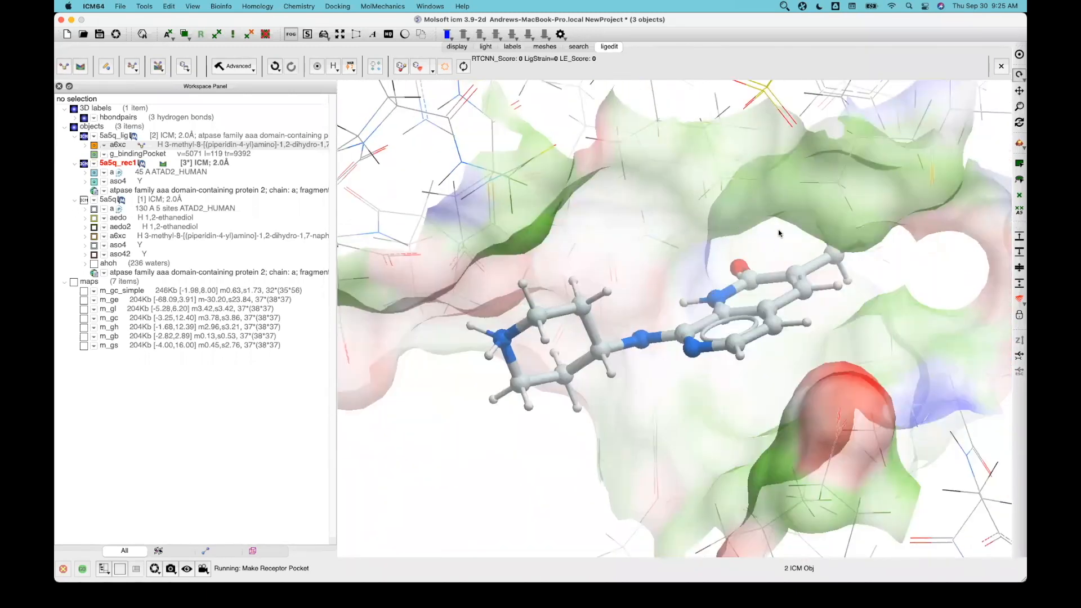
drag(723, 280, 614, 121)
Step: Enable Sketch Accents for the 3D view and examine the shaded receptor pocket around the ligand
click(434, 69)
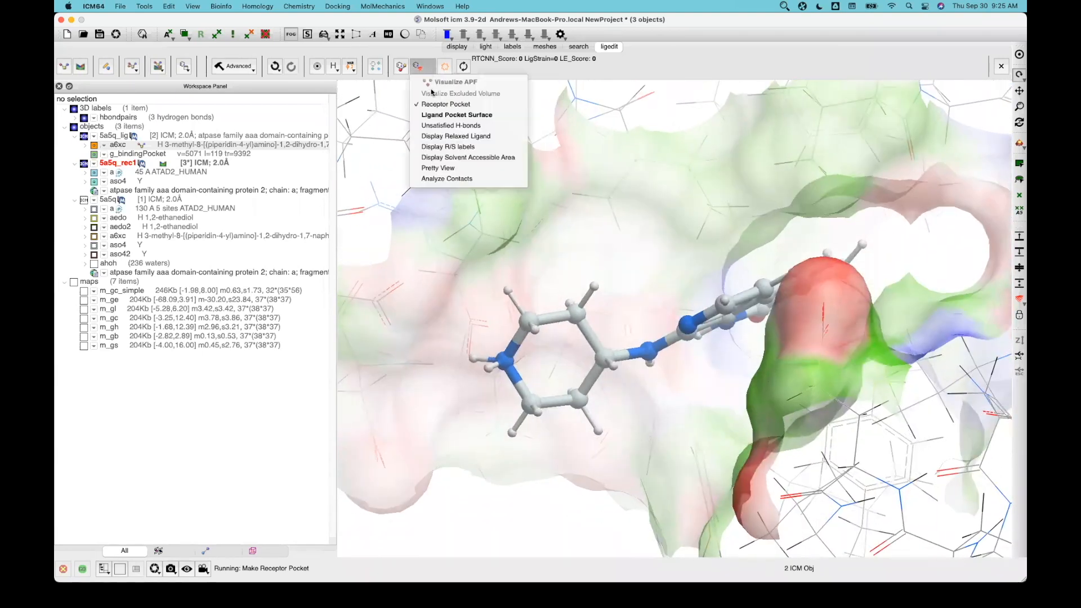
click(144, 6)
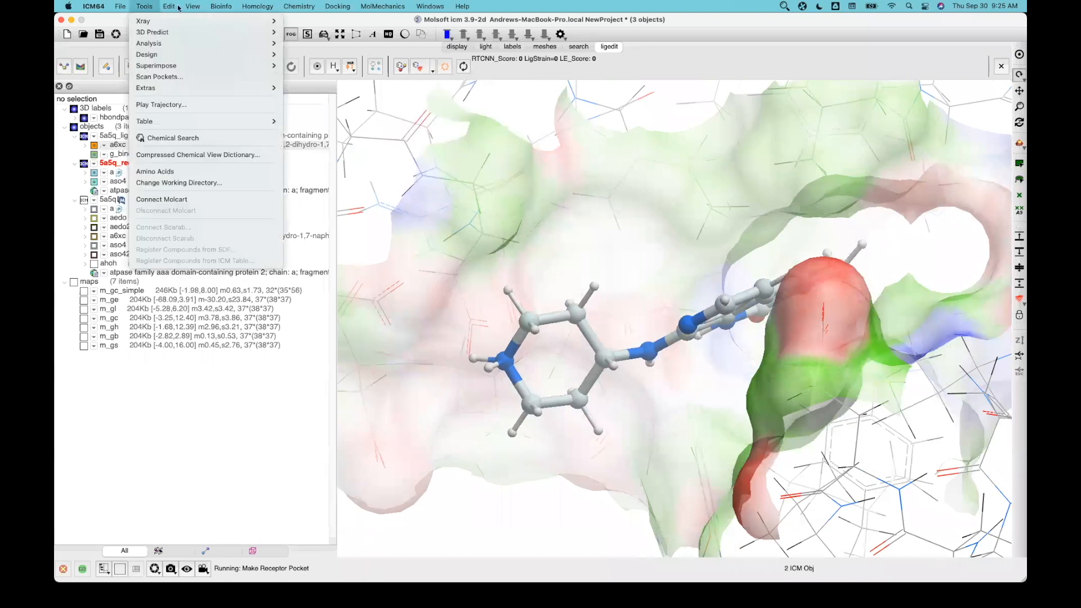
mouse_move(192, 6)
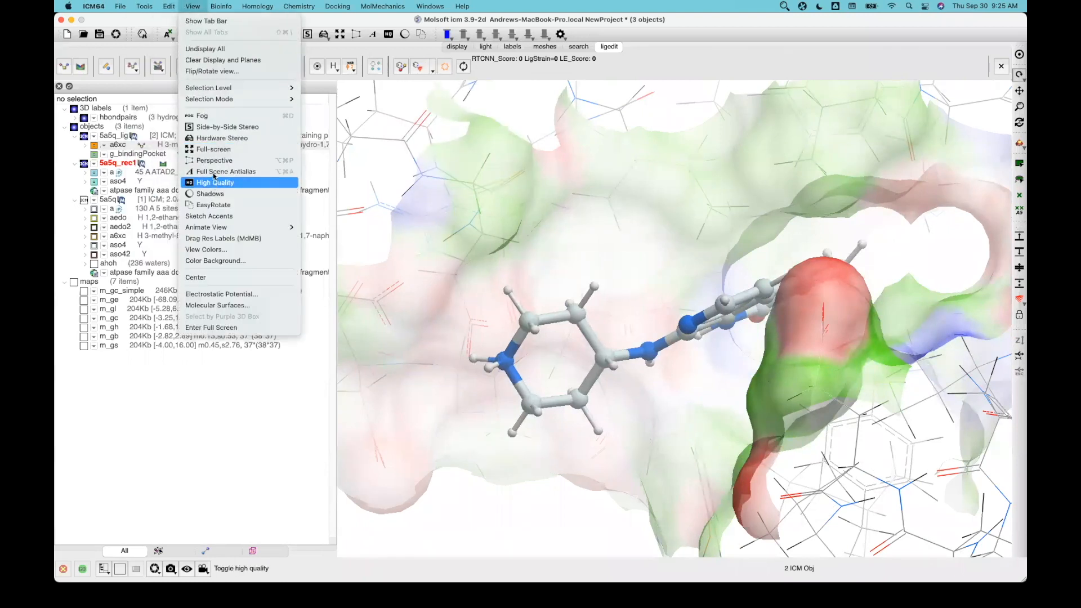
click(208, 217)
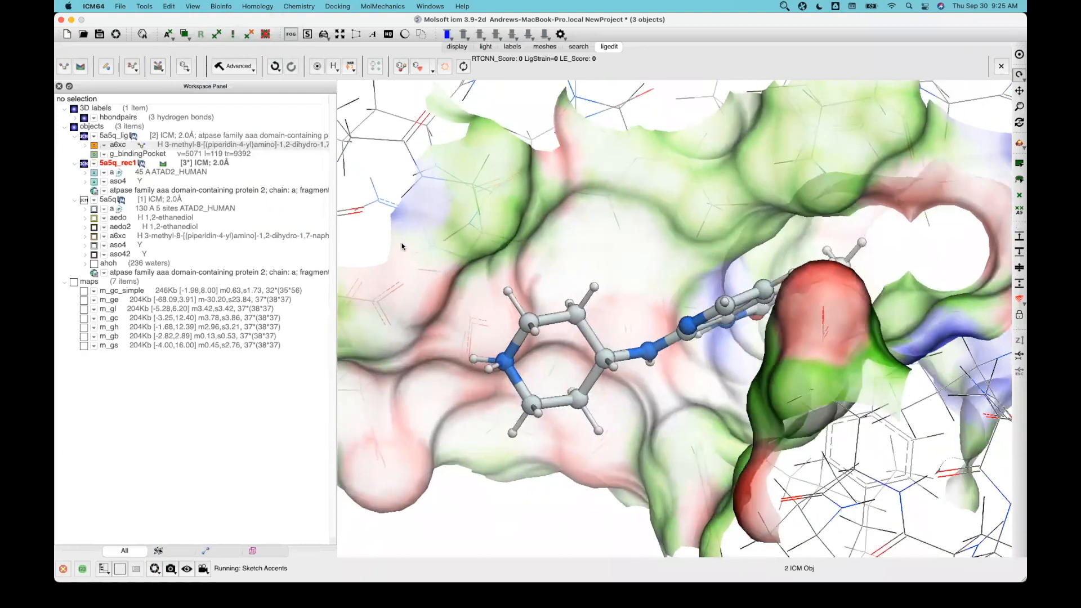
drag(401, 246, 412, 263)
click(192, 7)
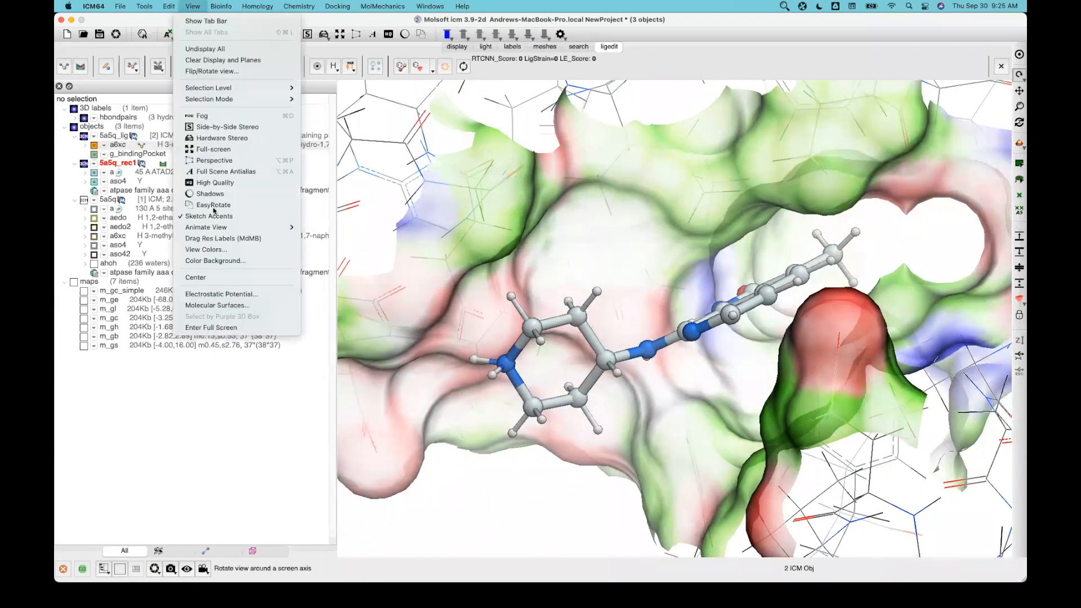
click(495, 274)
drag(497, 277, 531, 255)
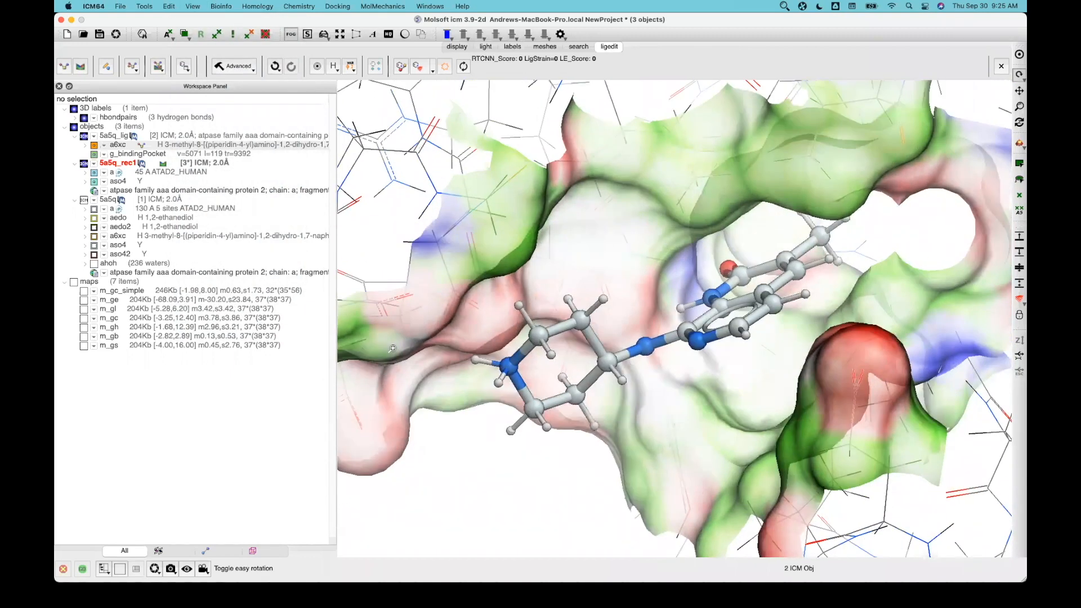
drag(465, 255, 597, 209)
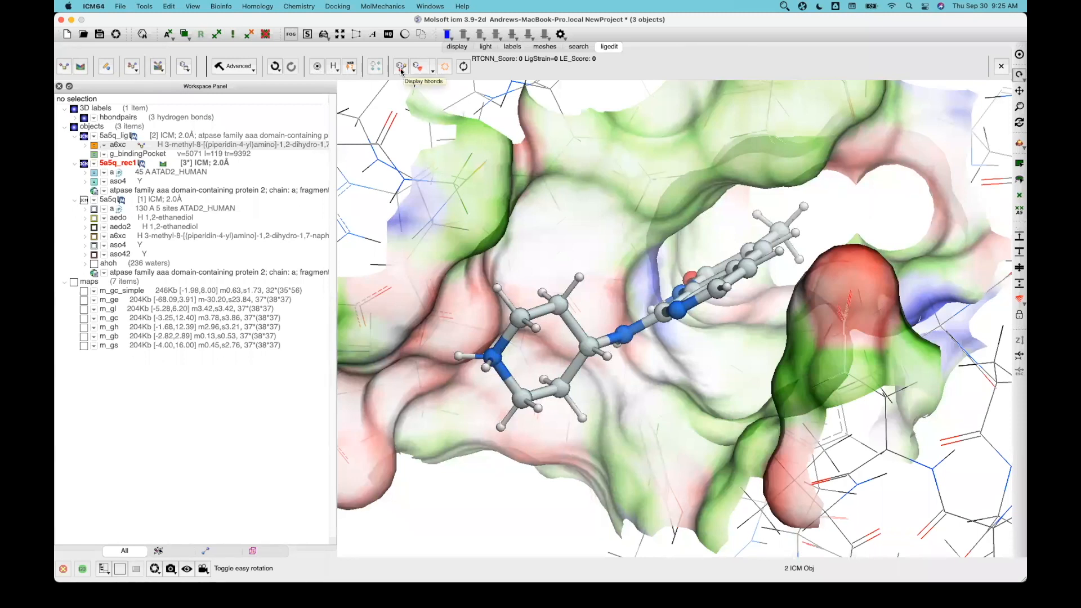
Step: Display the ligand's hydrogen bonds with the receptor, and hide the receptor pocket surface to expose them
click(785, 7)
click(791, 21)
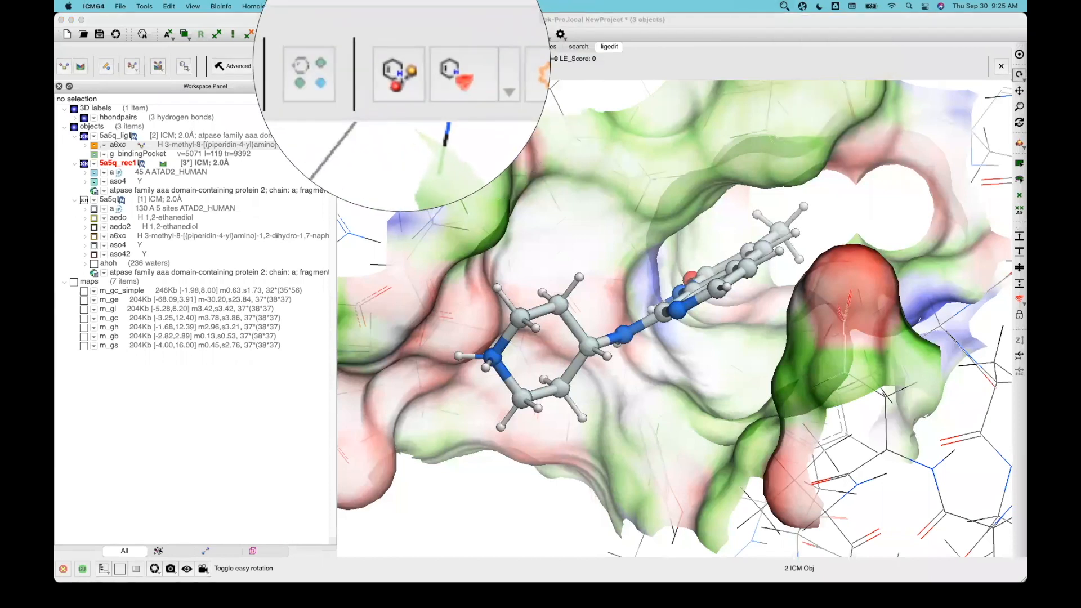
click(400, 65)
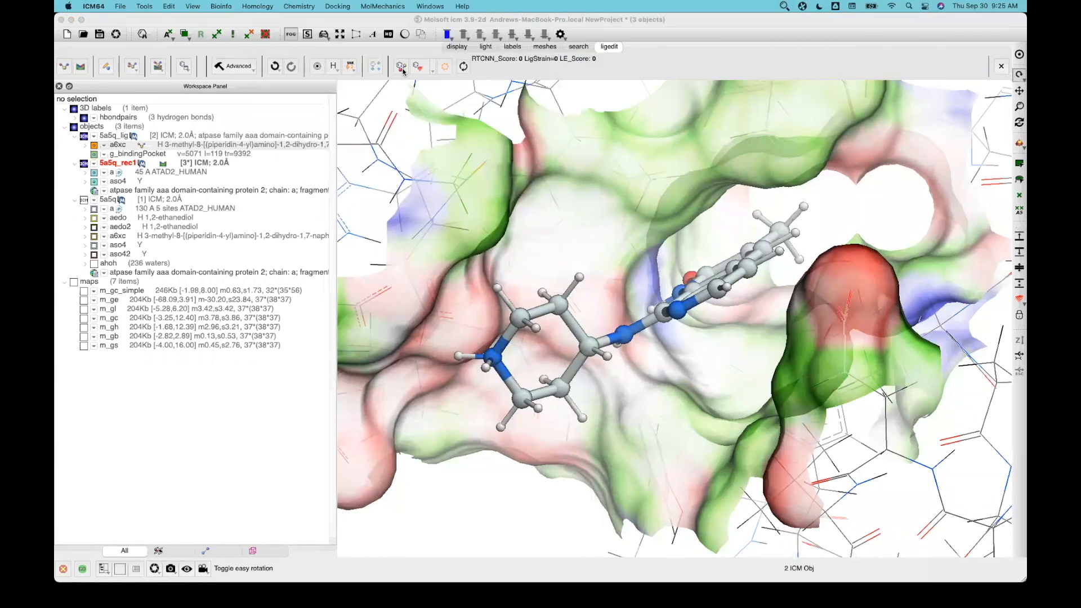
click(401, 68)
drag(582, 318, 730, 260)
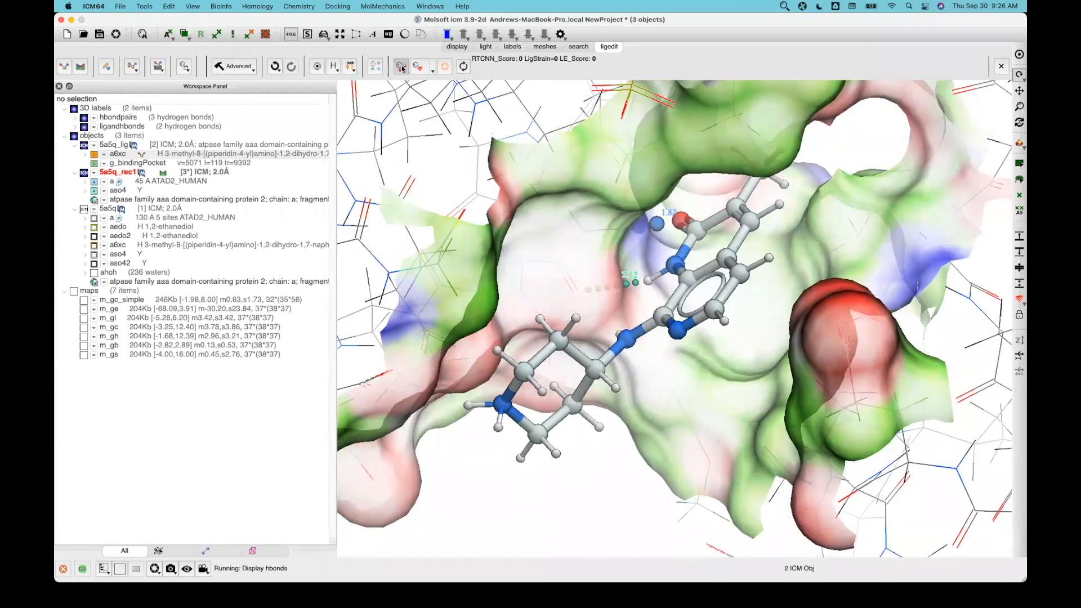
drag(518, 245, 504, 224)
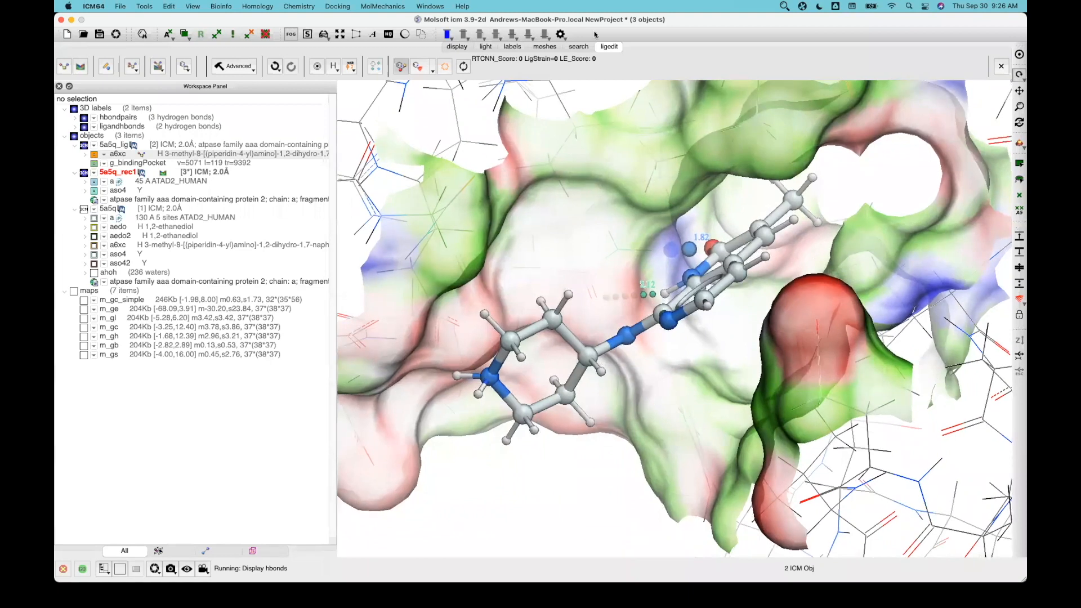
click(446, 65)
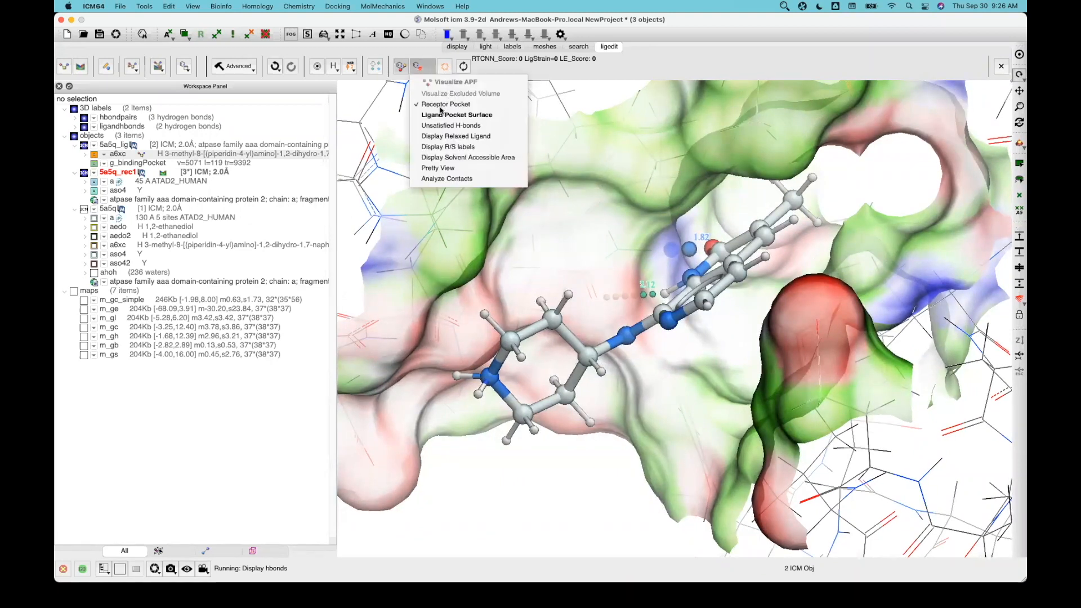
click(435, 71)
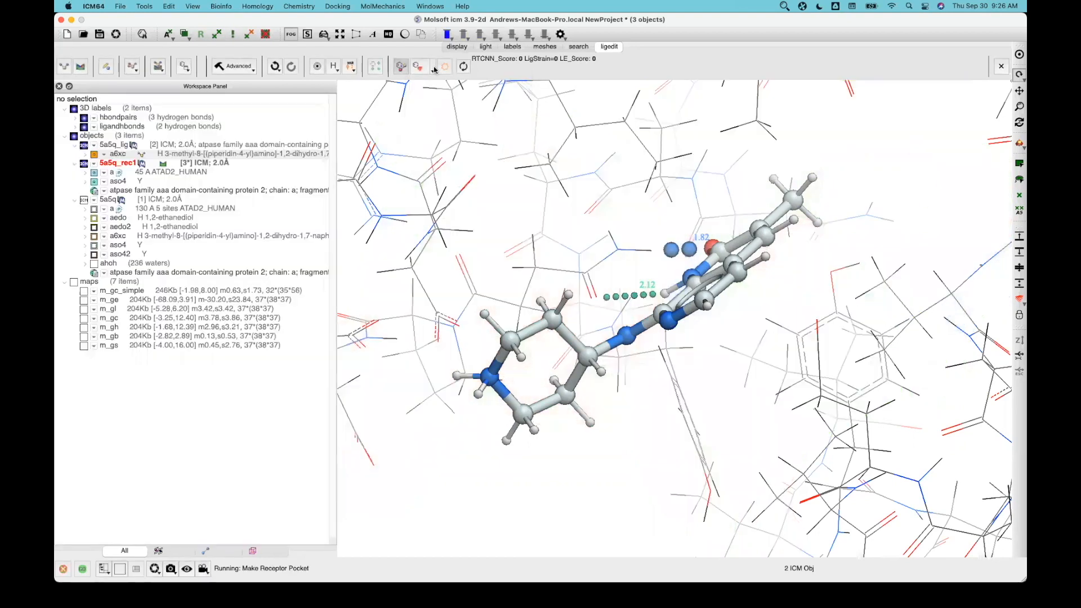
Step: Display the relaxed ligand over the docked a6xc to compare them, and hide the relaxed copy in the workspace
click(431, 69)
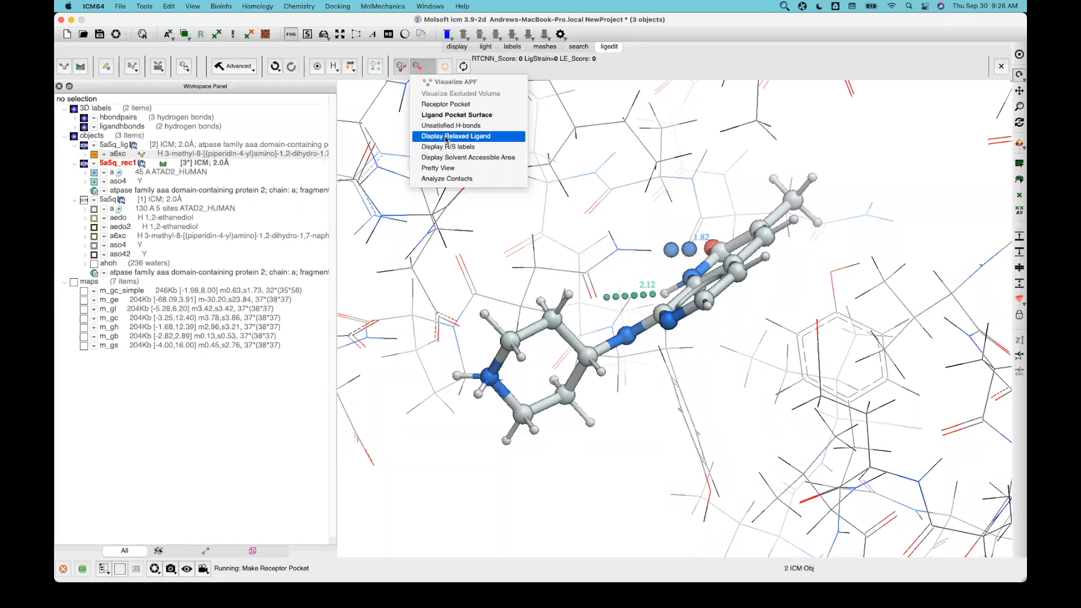
click(447, 137)
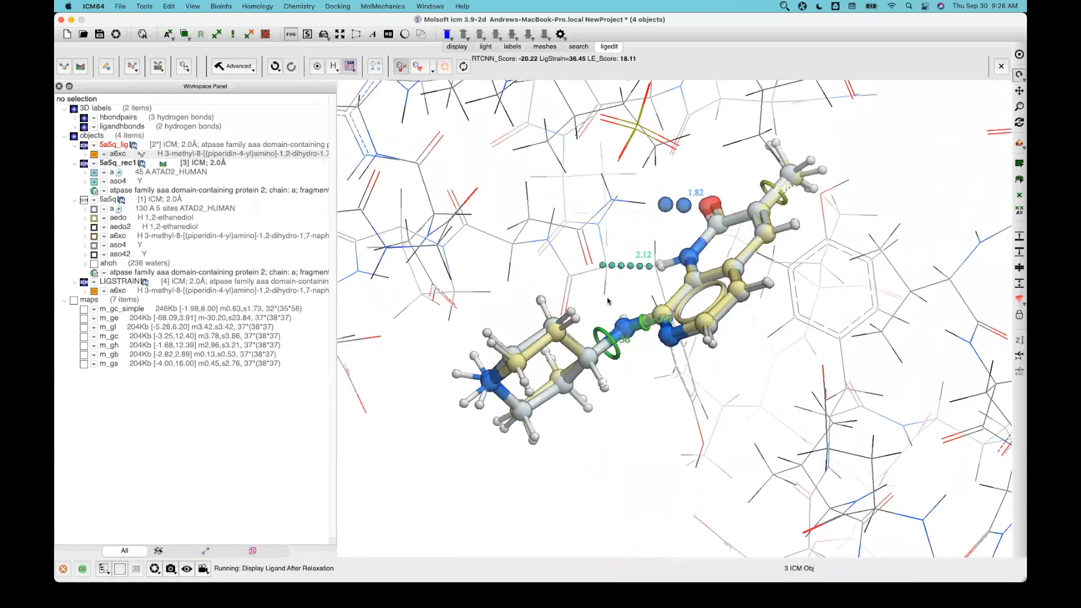
drag(637, 304, 474, 240)
click(94, 291)
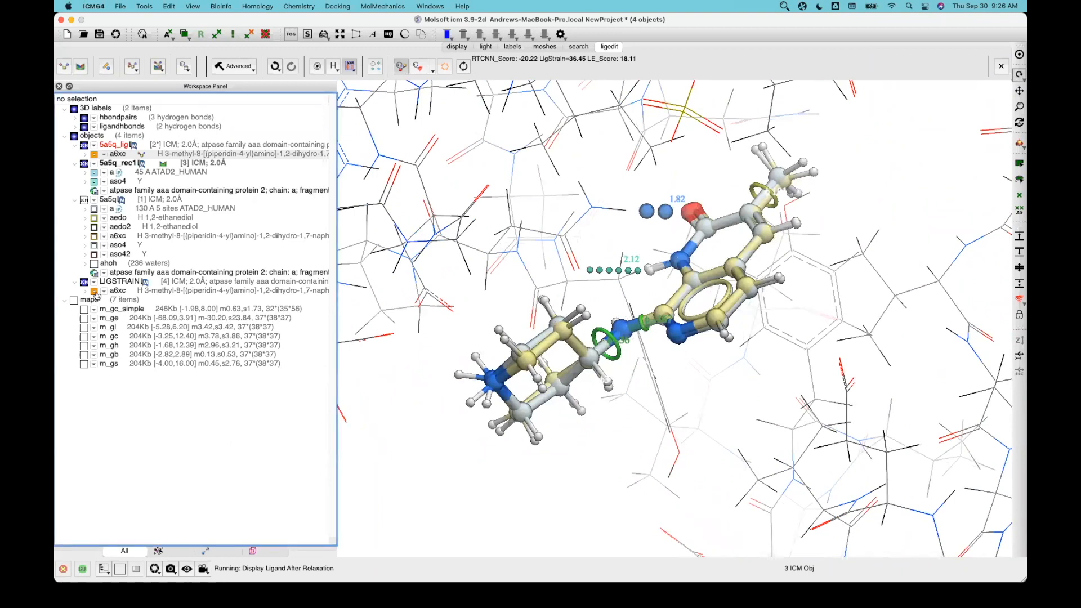
Step: Display the unsatisfied hydrogen bonds and inspect the ligand and surrounding receptor residues
click(433, 69)
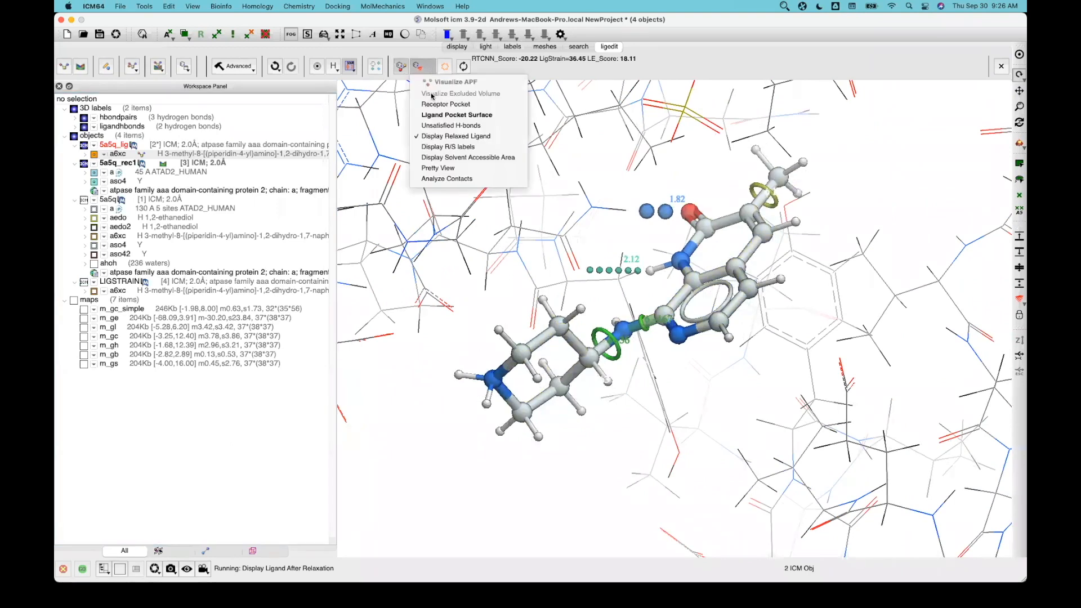
click(443, 127)
mouse_move(528, 220)
mouse_down()
mouse_move(508, 286)
mouse_move(511, 262)
mouse_move(532, 276)
mouse_move(520, 271)
mouse_move(514, 235)
mouse_up()
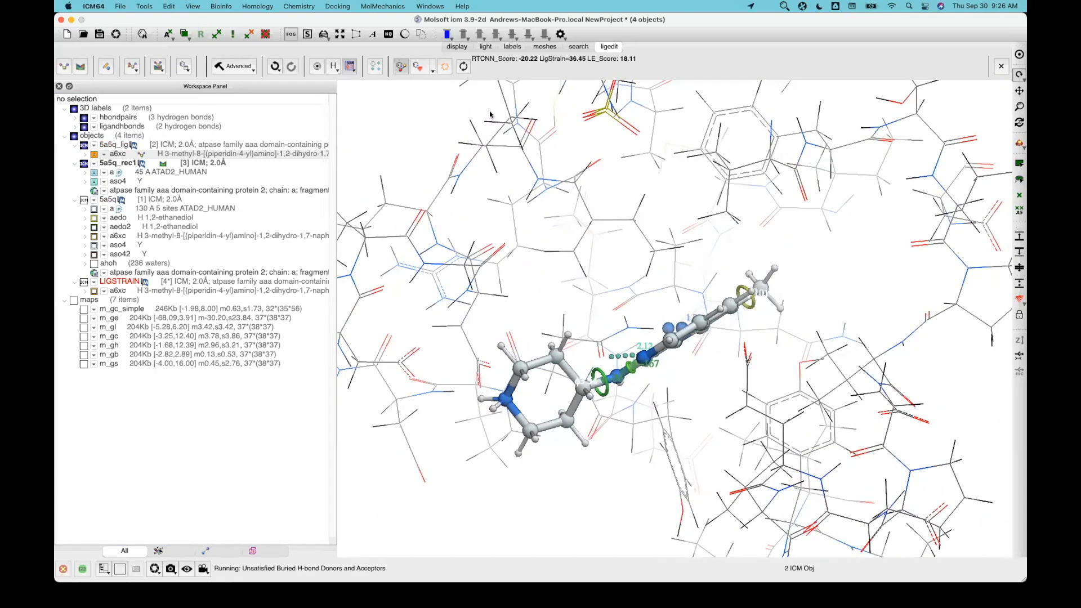
Step: Turn off both the relaxed ligand and the unsatisfied hydrogen bond displays
click(432, 67)
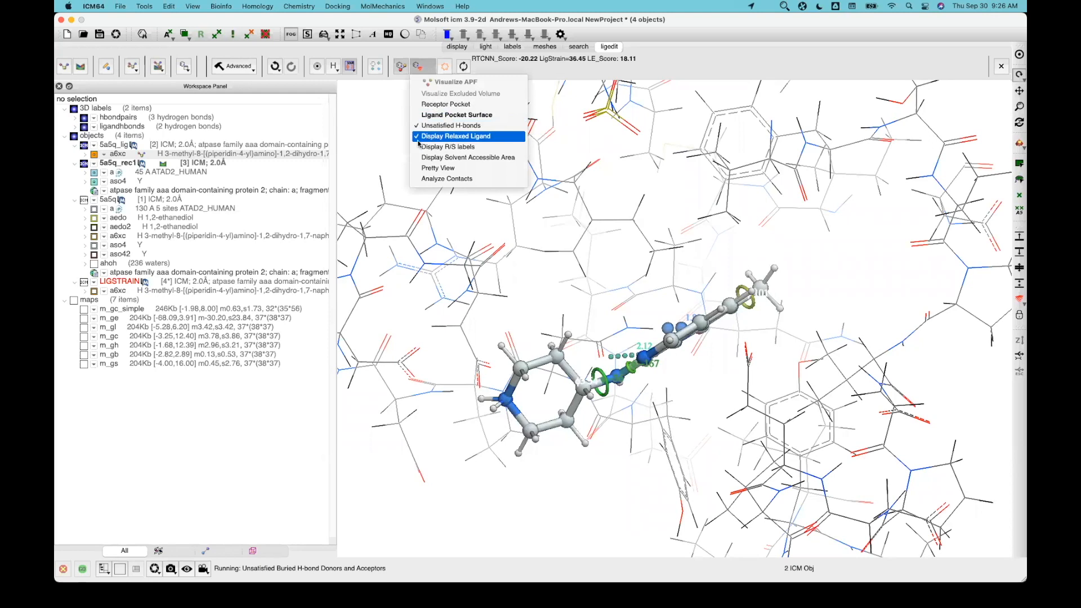
click(419, 140)
click(433, 69)
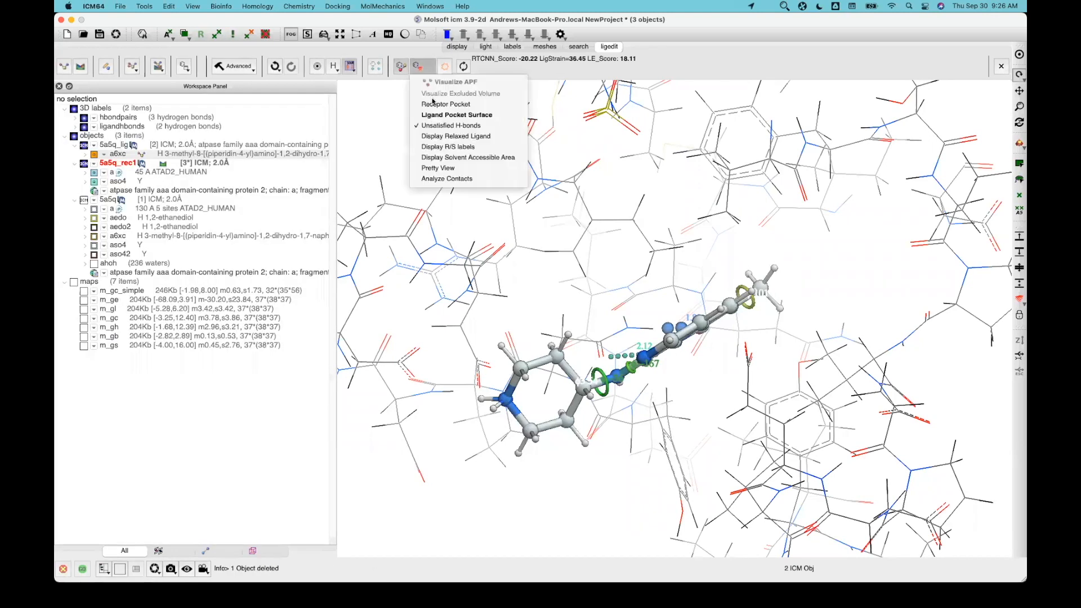
click(432, 128)
click(431, 69)
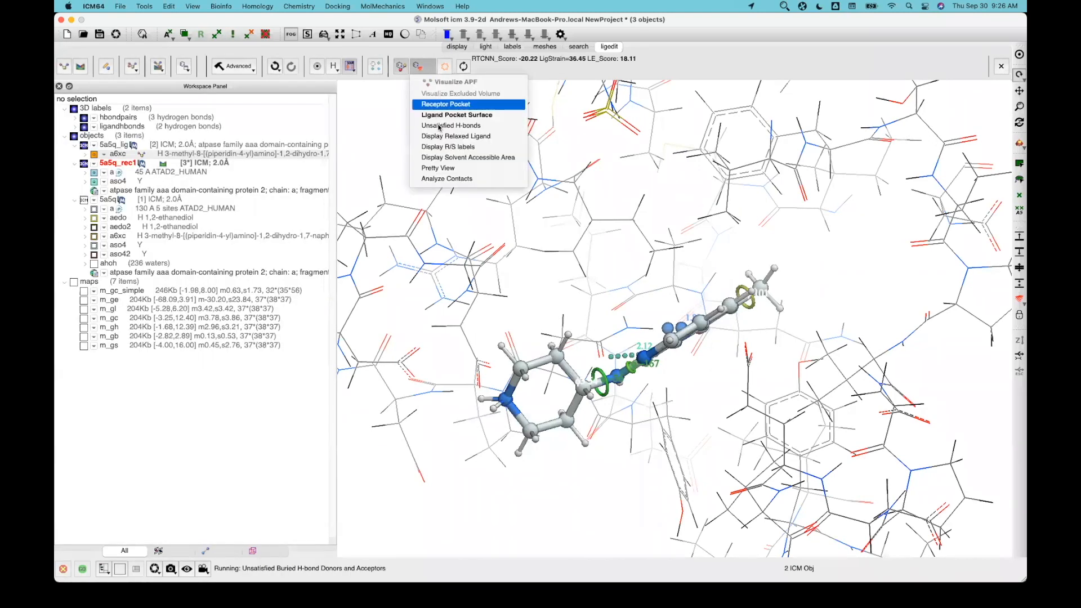
Step: Turn the unsatisfied hydrogen bonds display back on and inspect the ligand and surrounding receptor atoms from several angles
click(437, 127)
mouse_move(534, 289)
mouse_down()
mouse_move(545, 274)
mouse_move(525, 304)
mouse_up()
drag(503, 302, 749, 217)
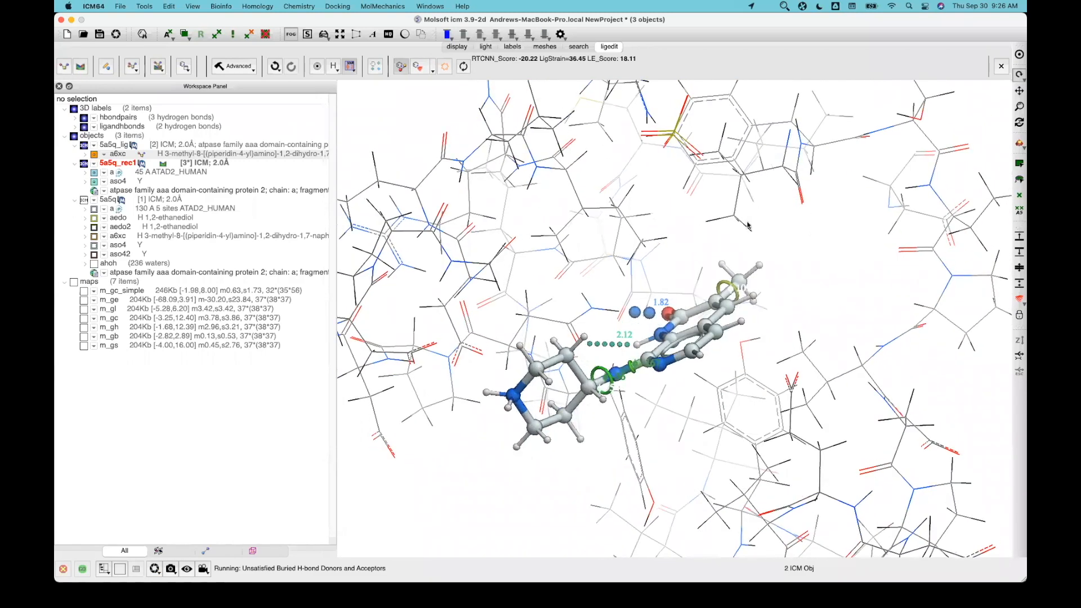
mouse_move(789, 246)
mouse_down()
mouse_move(799, 254)
mouse_move(784, 243)
mouse_up()
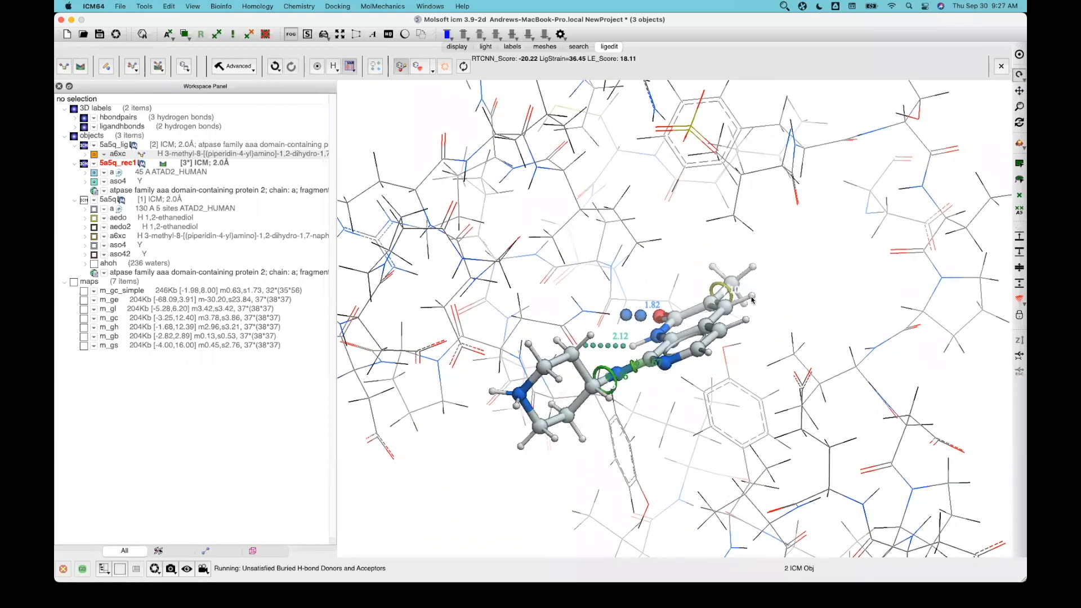
drag(766, 261, 627, 407)
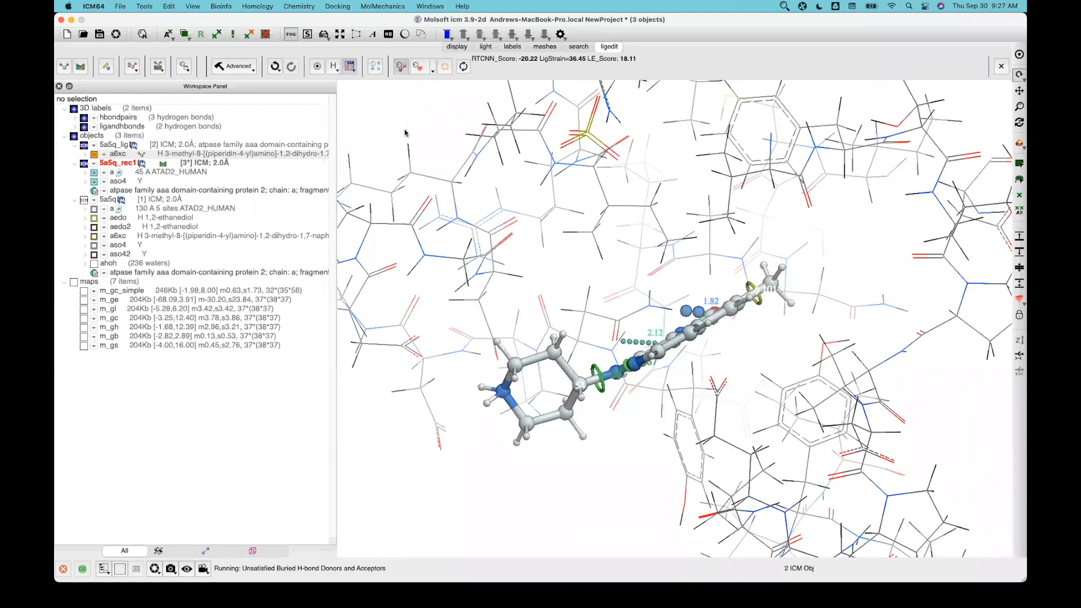
Step: Analyze the contacts between ligand a6xc and the receptor with an xsticks zoom scale of 100
click(431, 72)
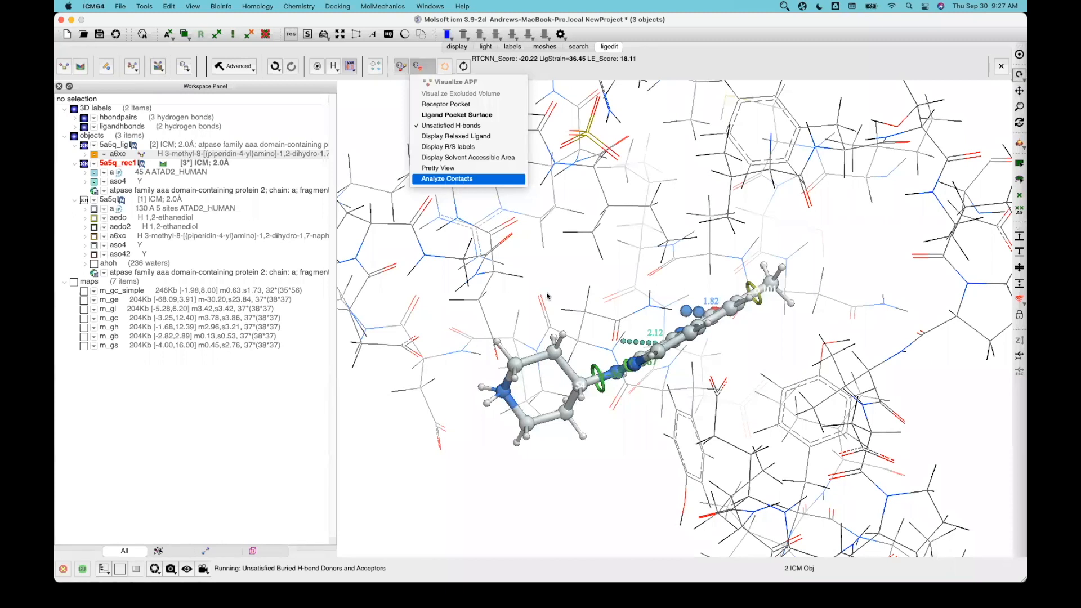
drag(605, 267, 786, 275)
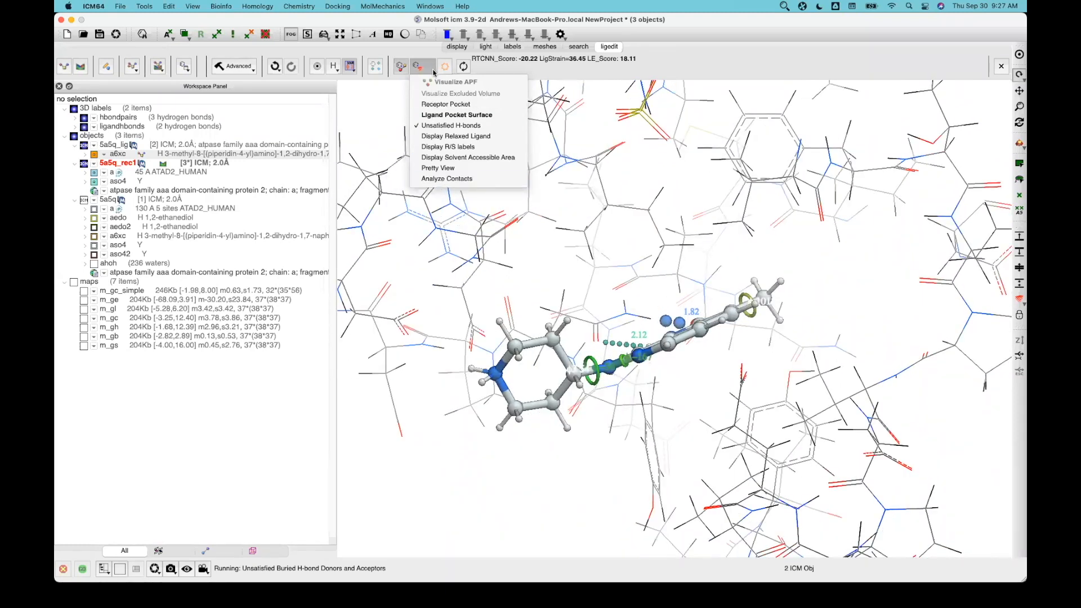
click(441, 180)
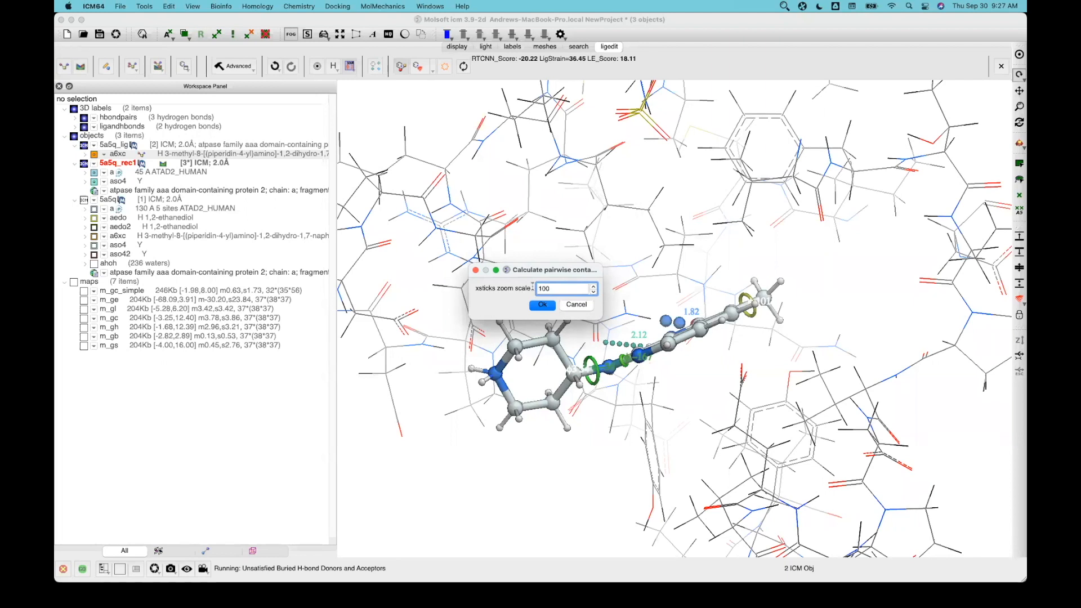
click(543, 306)
click(541, 308)
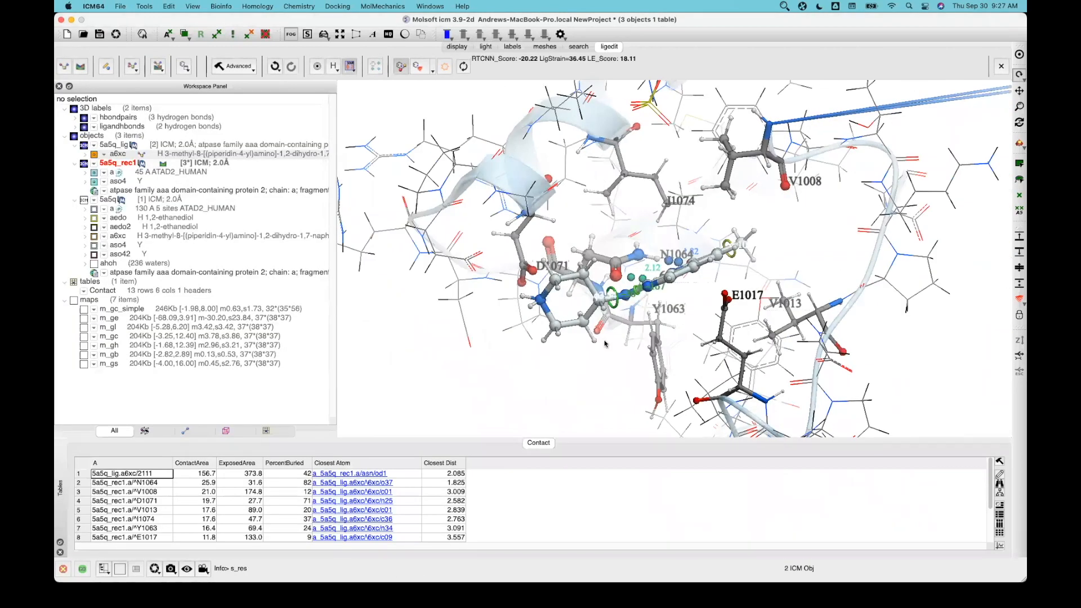
Step: Select the backbone atoms near V1008 with the stray long blue sticks, hide those sticks, and clear the selection
drag(718, 163, 731, 161)
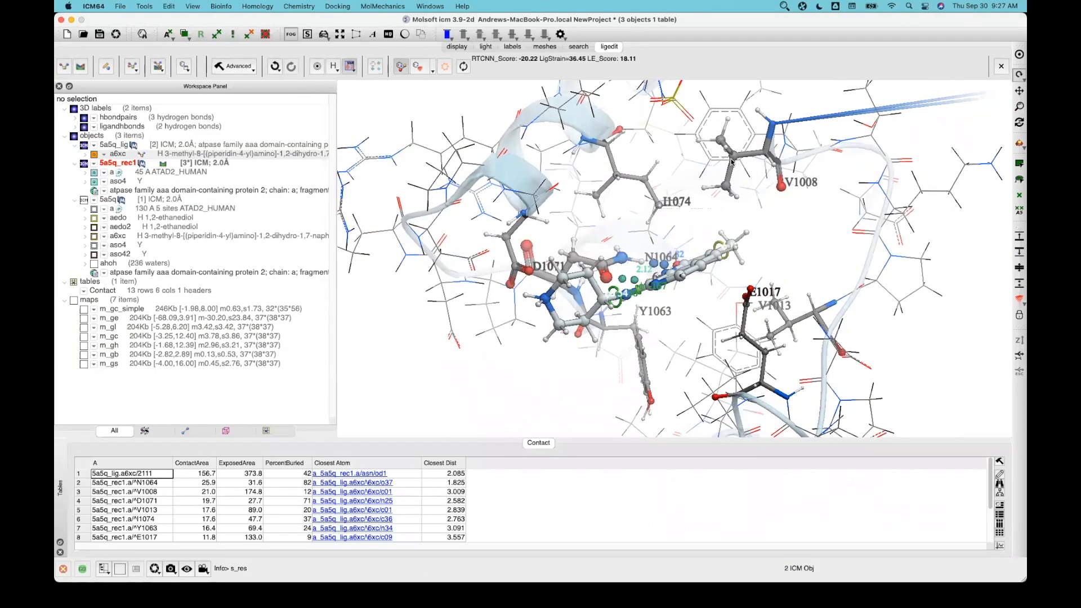
key(super+d)
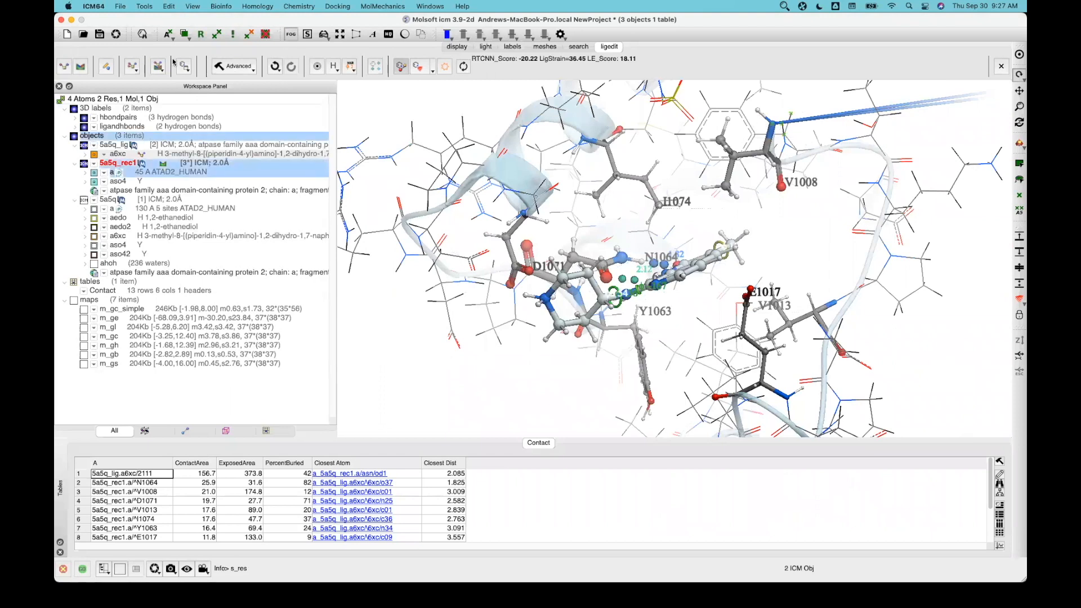
click(456, 46)
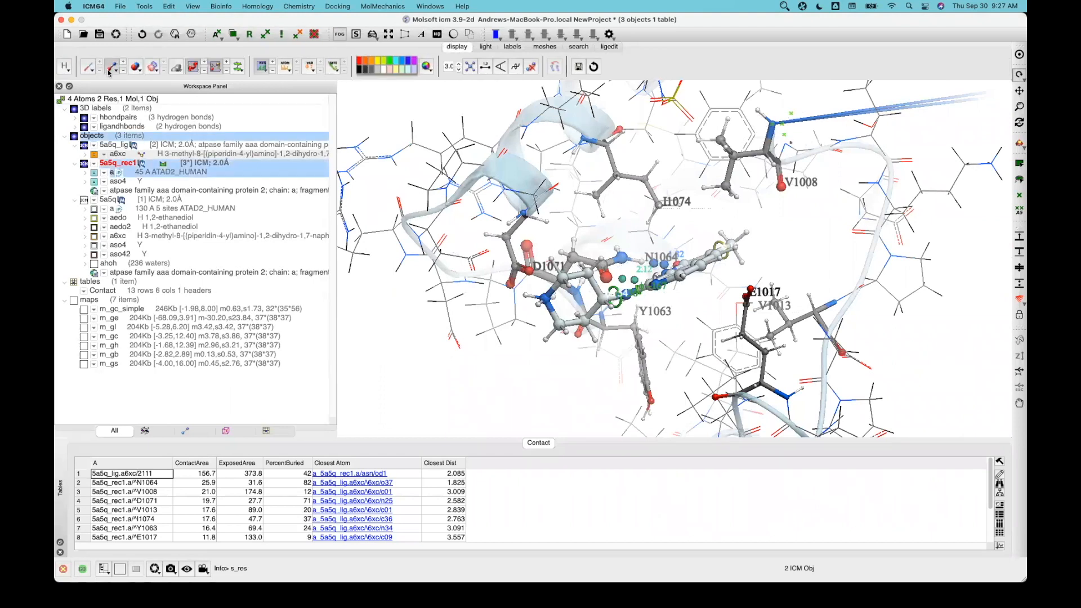
click(797, 246)
Step: Inspect the labelled contact residues around the ligand from different angles, including N1064 and D1071, and look through the Contact table
mouse_move(795, 252)
mouse_down()
mouse_move(783, 234)
mouse_move(786, 270)
mouse_up()
right_click(583, 232)
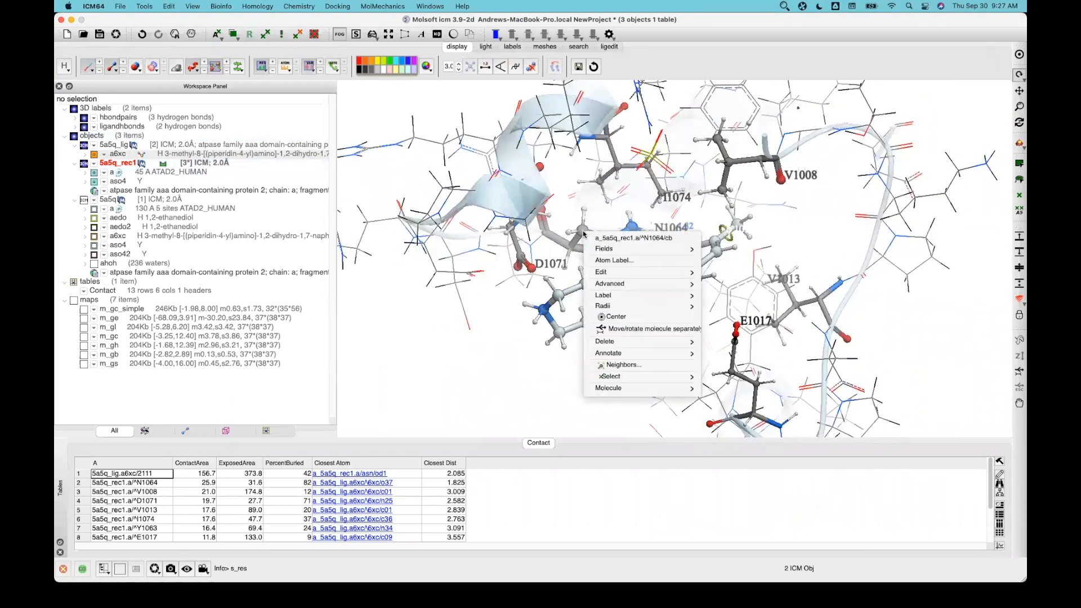
click(573, 256)
drag(573, 256, 706, 268)
drag(541, 384, 595, 239)
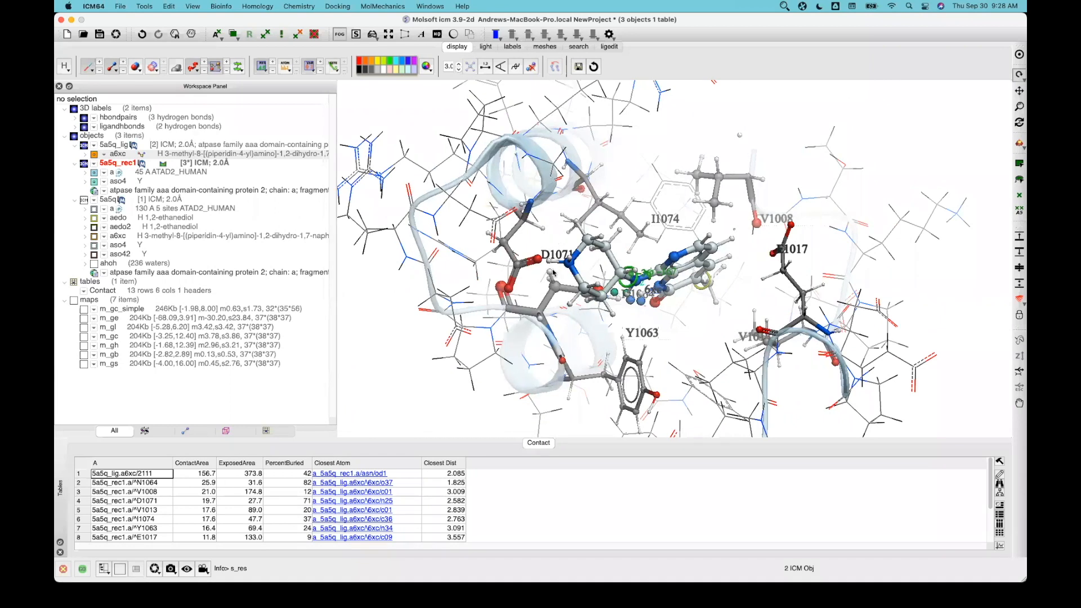
drag(476, 381, 425, 457)
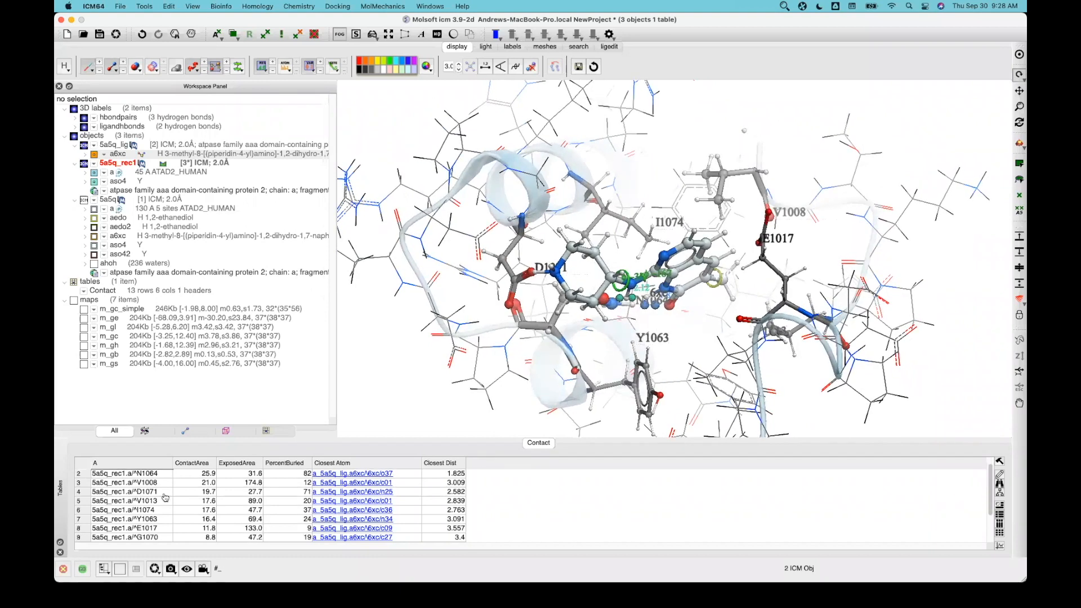
Step: Magnify the Contact table columns, and highlight and magnify the contact atoms of the V1008 entry in the 3D view
click(783, 7)
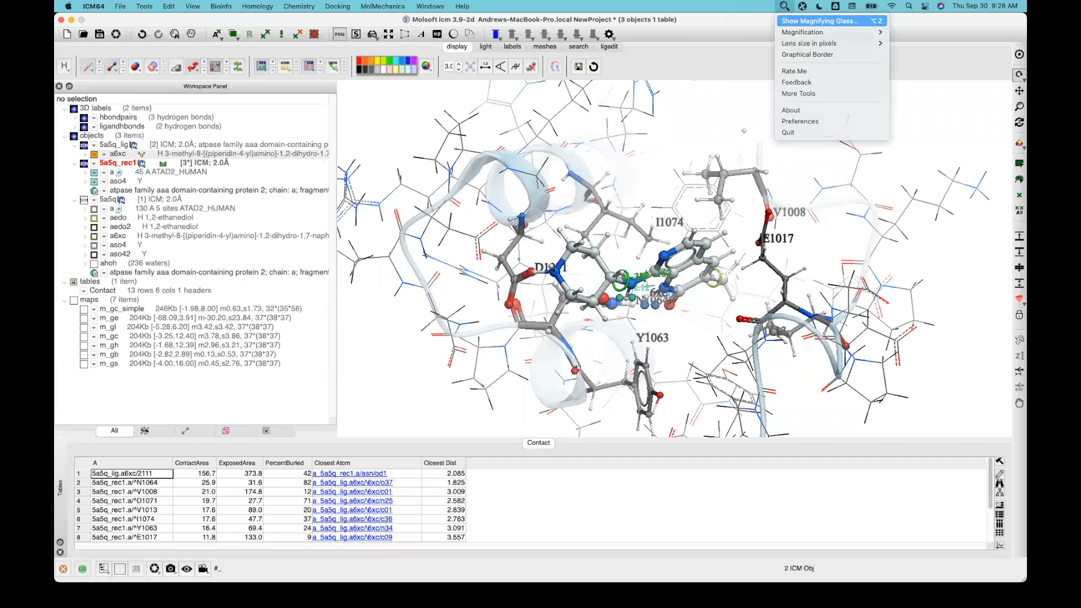
click(811, 21)
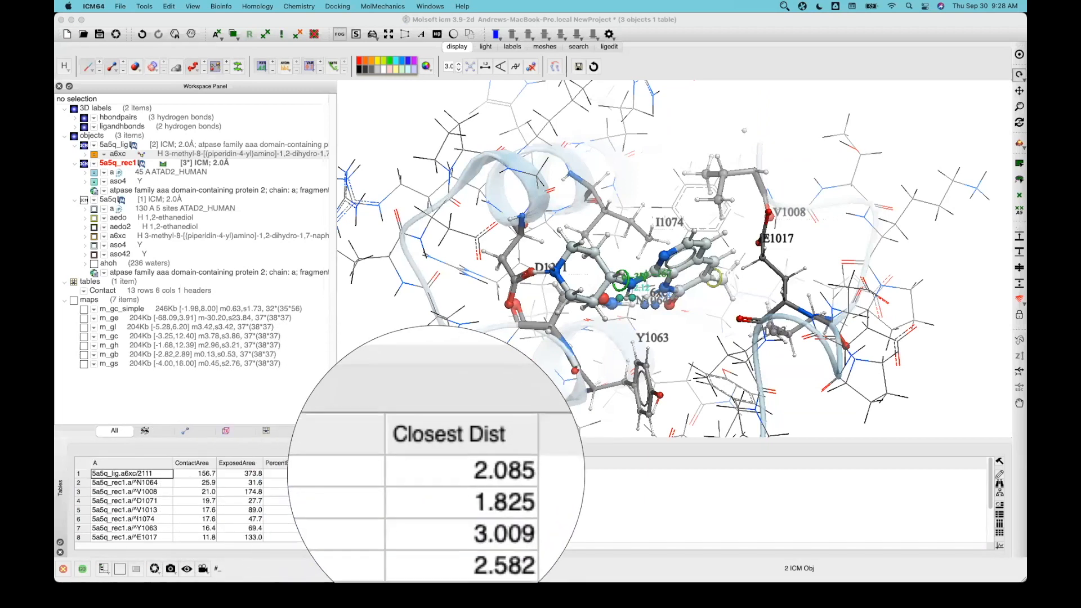
click(122, 494)
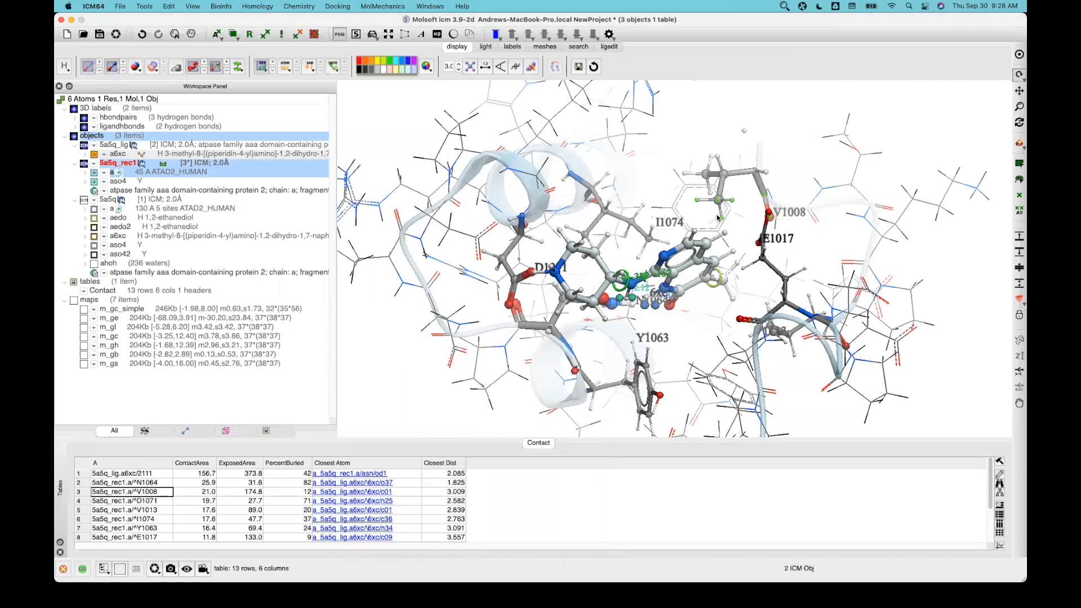
click(789, 8)
click(808, 21)
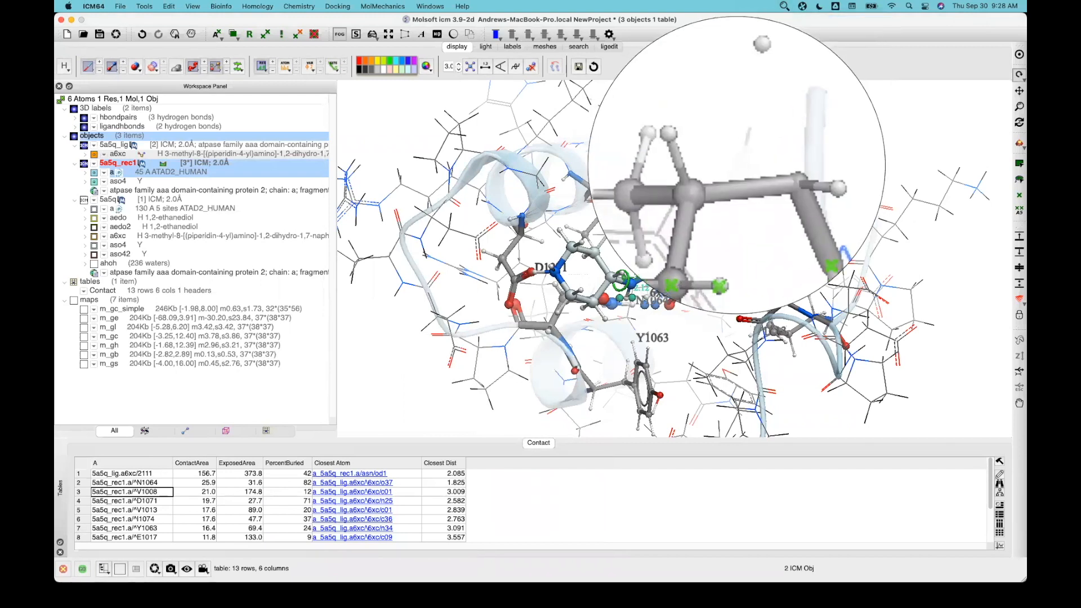
click(719, 190)
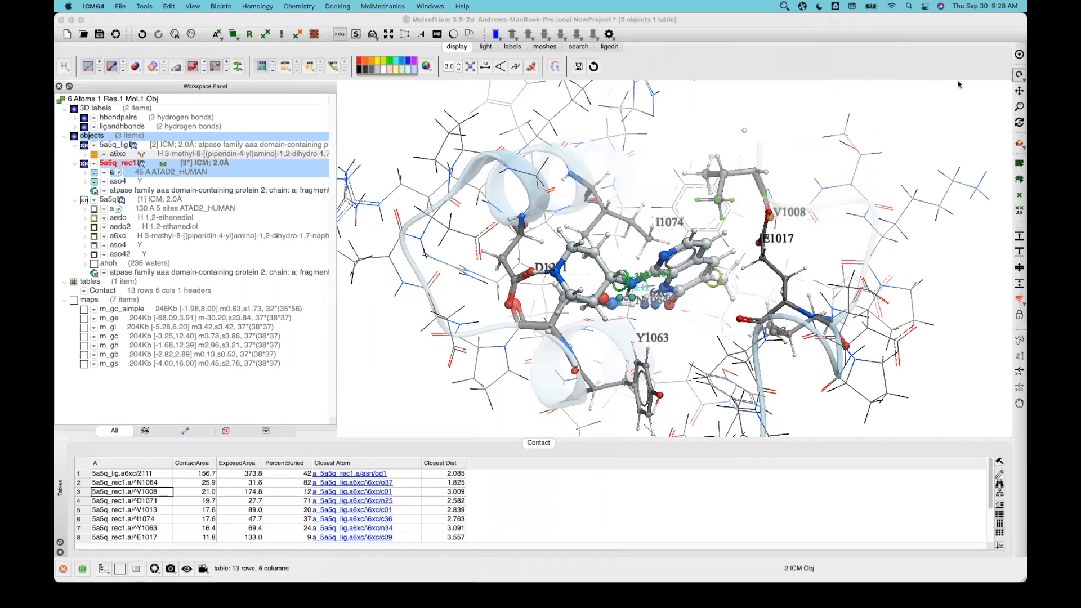
Step: Center the view on the selected V1008 contact atoms, and return to an overview of the ligand and its labelled neighbours
click(1019, 56)
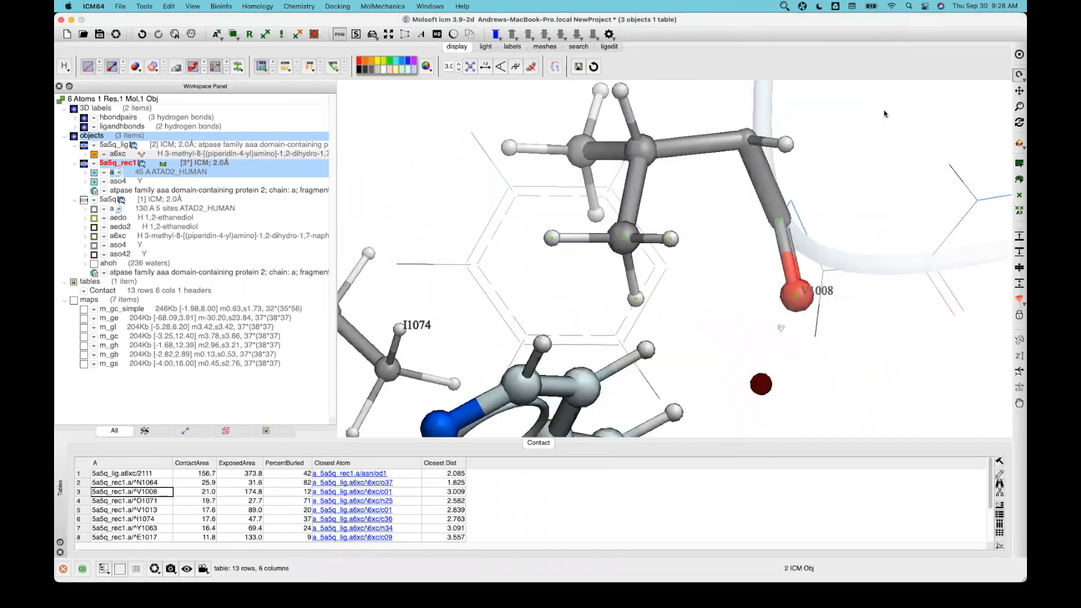
click(1019, 55)
click(1019, 55)
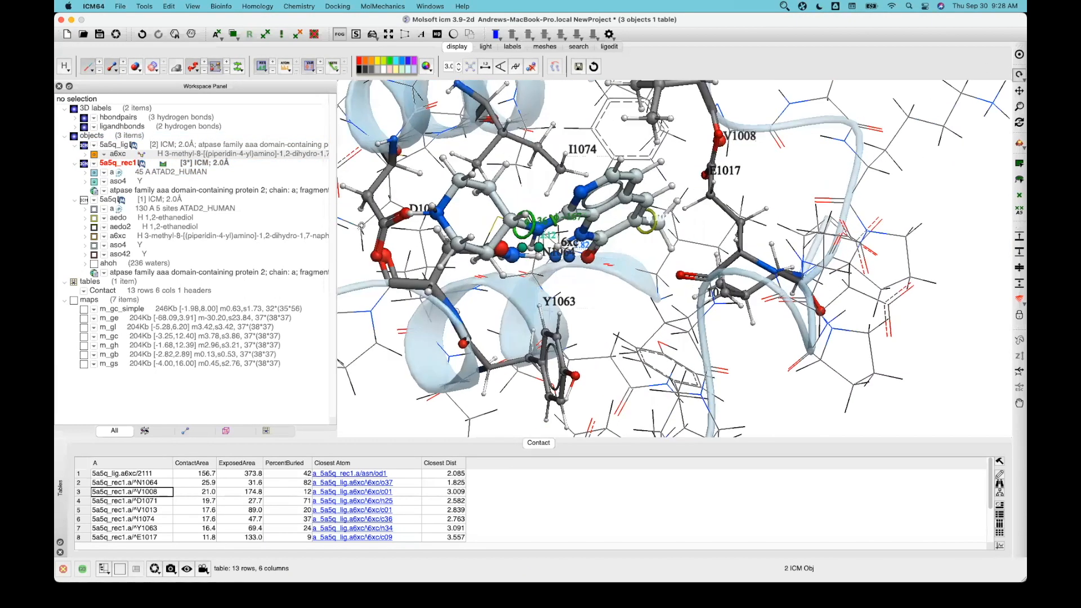
drag(361, 226, 395, 239)
drag(624, 321, 538, 109)
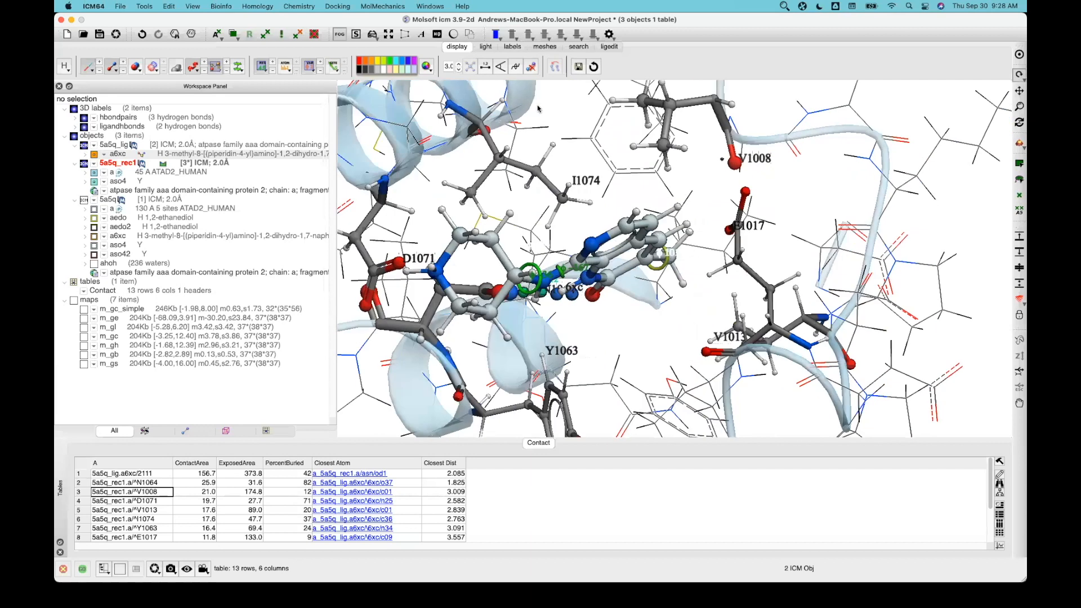
Step: Apply the Pretty View representation to the ligand and its contact residues
click(608, 46)
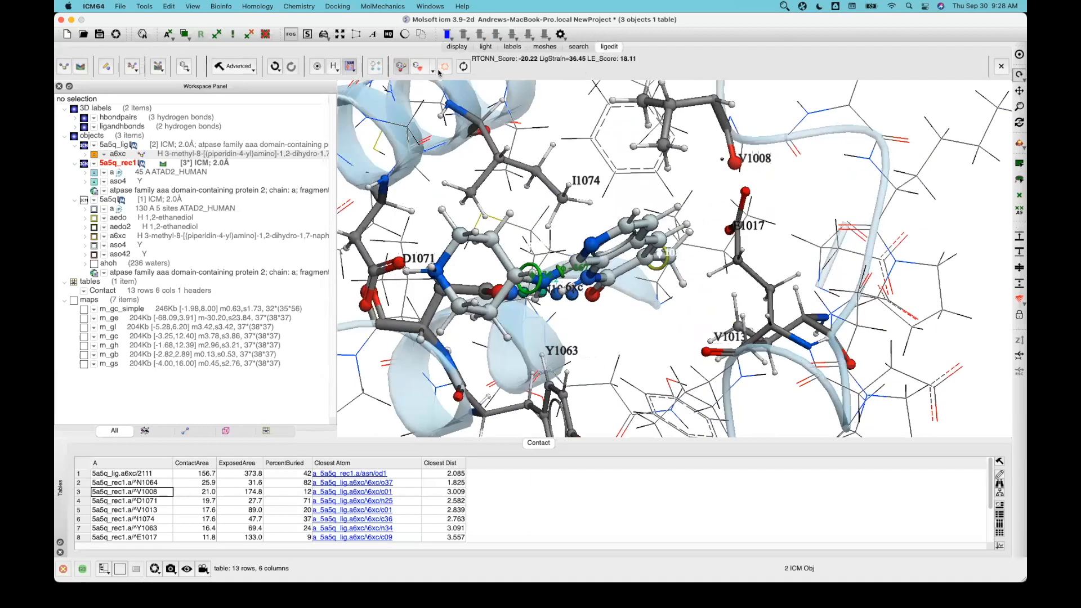
click(434, 70)
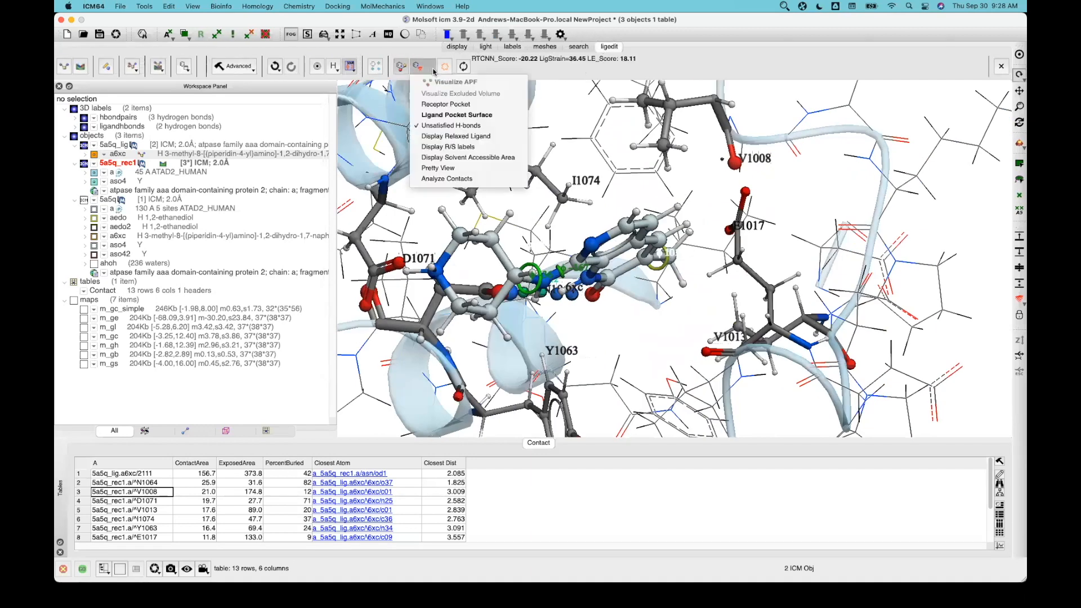
click(439, 169)
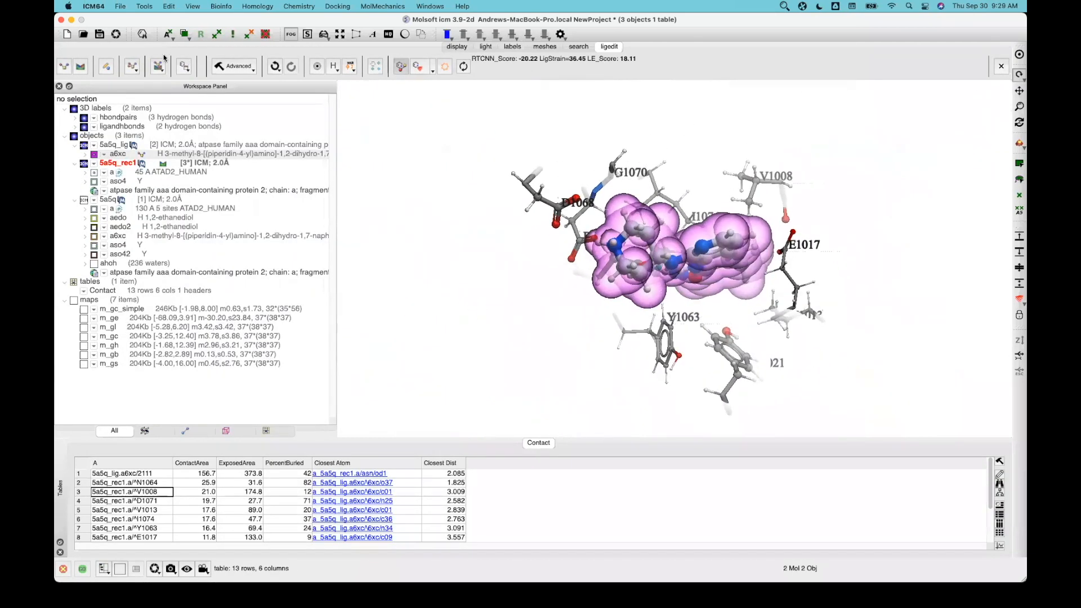
Step: Remove the ligand's pink space-filling (CPK) display to expose its ball-and-stick structure and hydrogen bonds
click(456, 47)
click(132, 67)
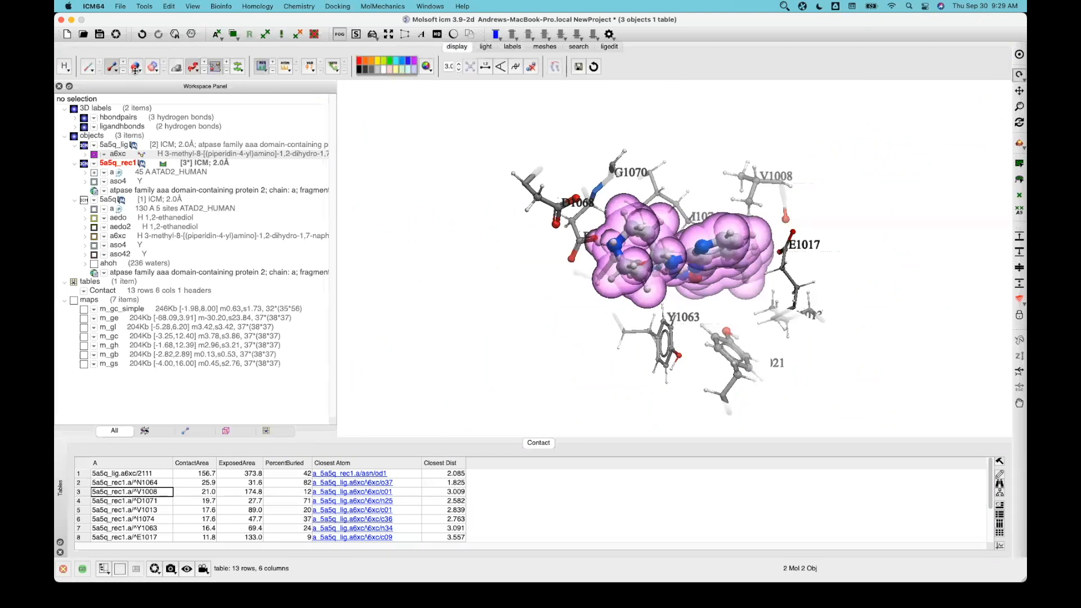
drag(469, 273, 387, 297)
scroll(362, 261, up, 5)
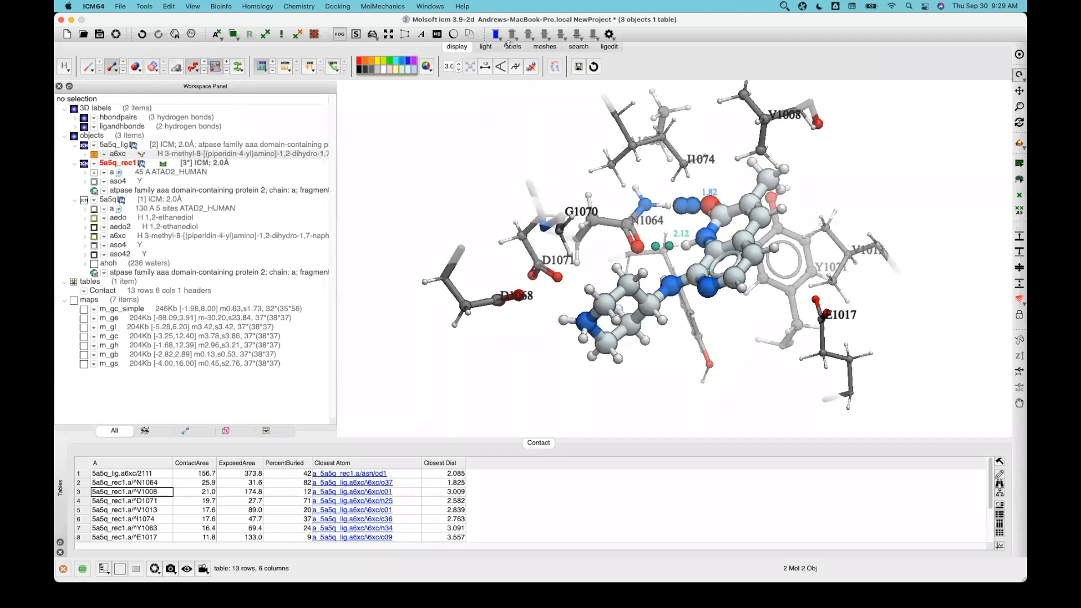
Step: Adjust the transparency lighting setting to show the receptor backbone as a translucent ribbon around the ligand
click(485, 47)
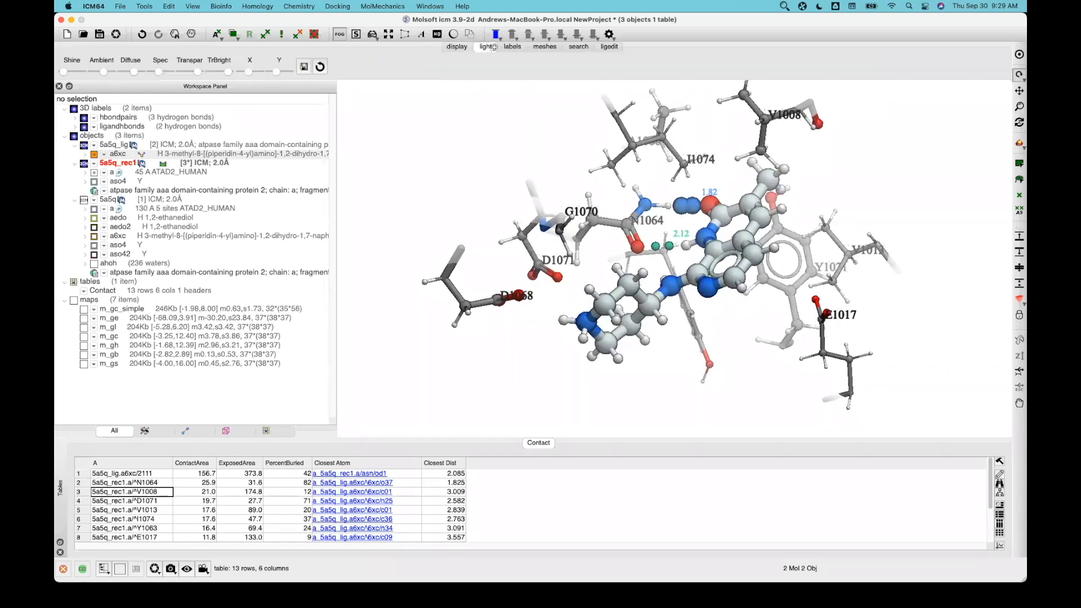
drag(205, 71, 190, 72)
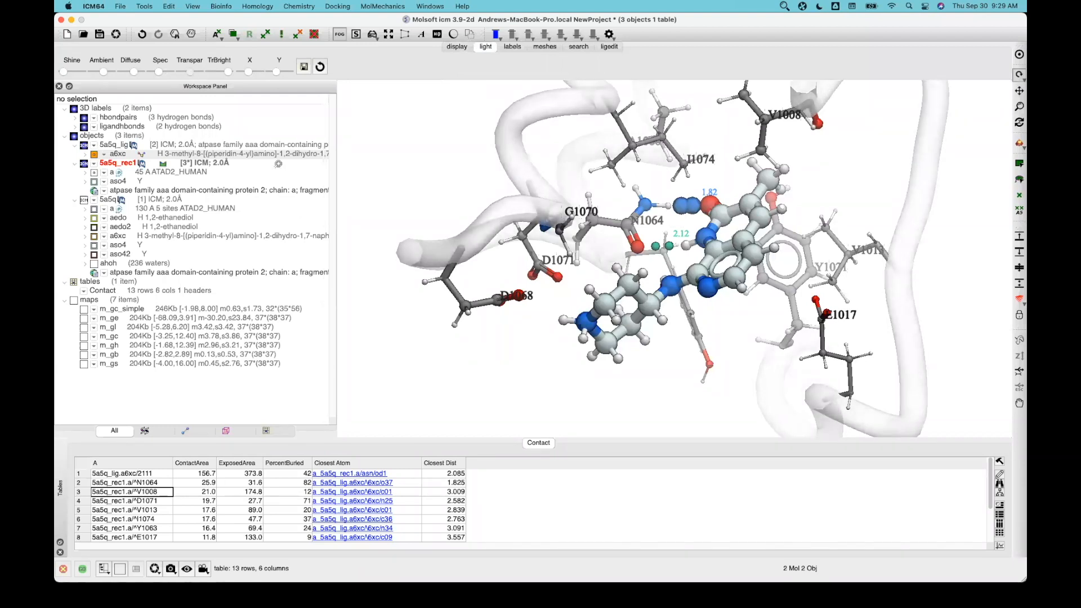
drag(405, 205, 509, 273)
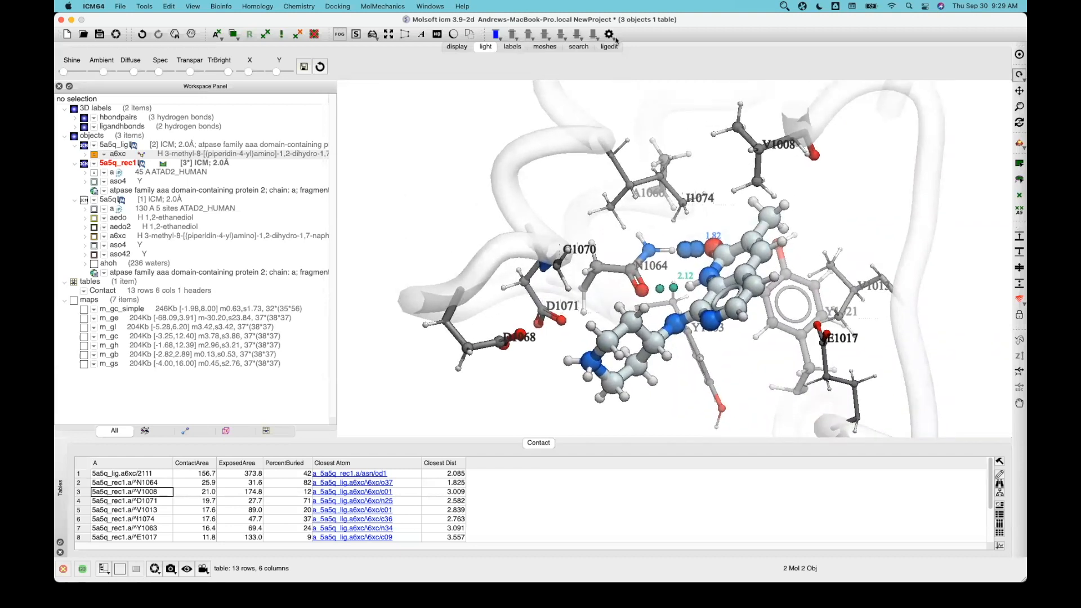
Step: Generate the 2D interaction diagram of ligand a6xc with receptor 5a5q_rec1 and view its residue contacts
click(611, 49)
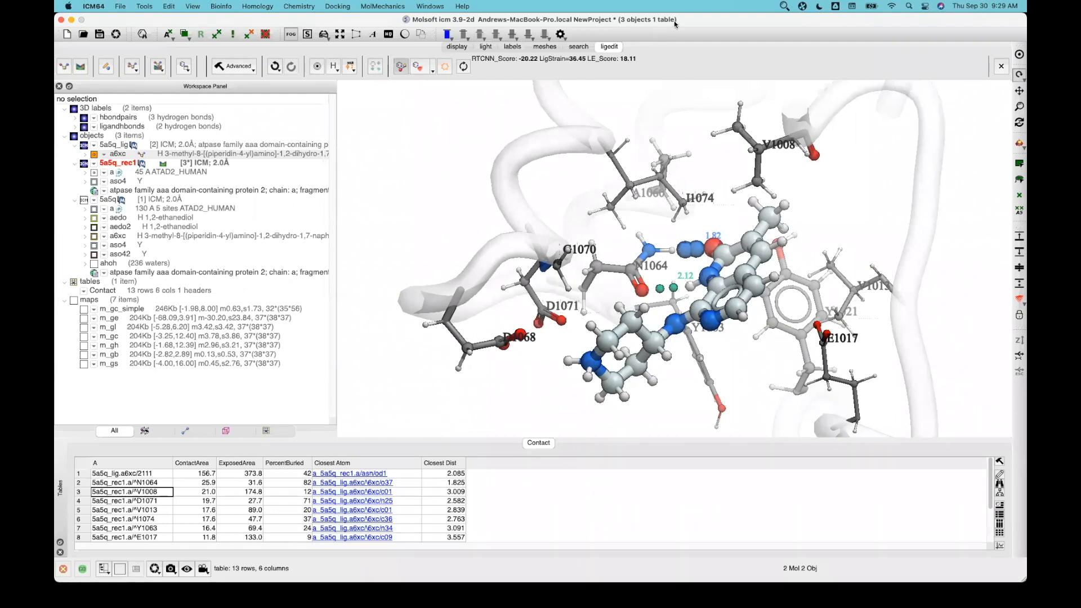
click(784, 7)
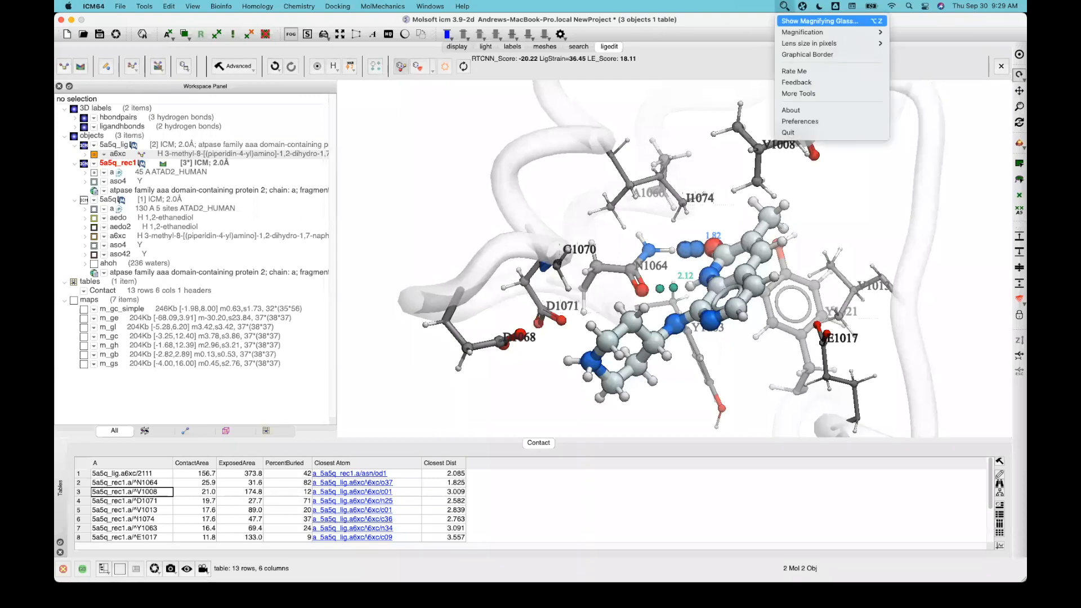
click(820, 21)
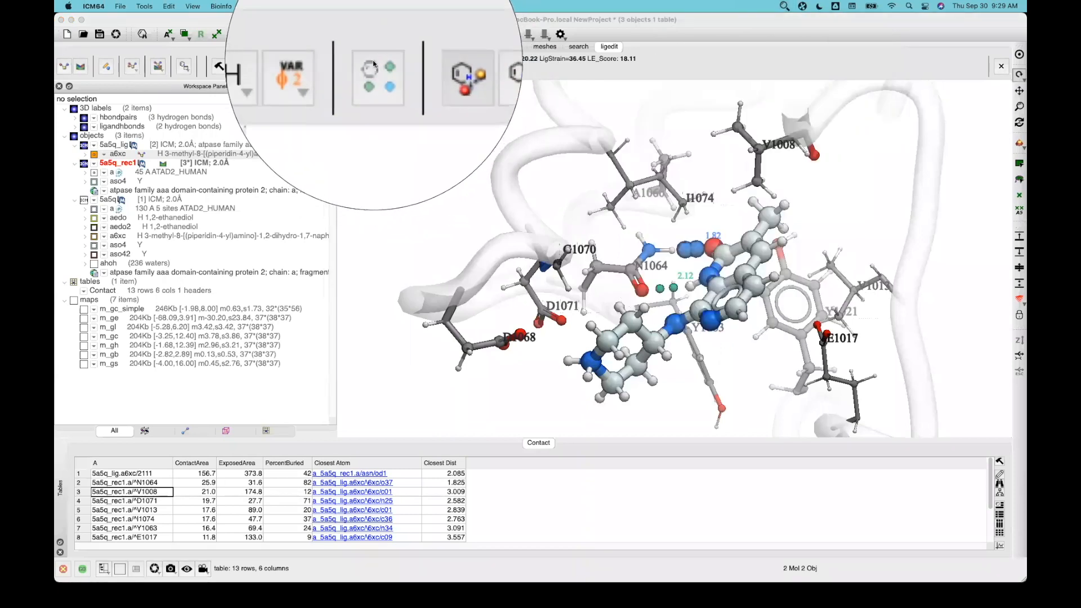
click(373, 69)
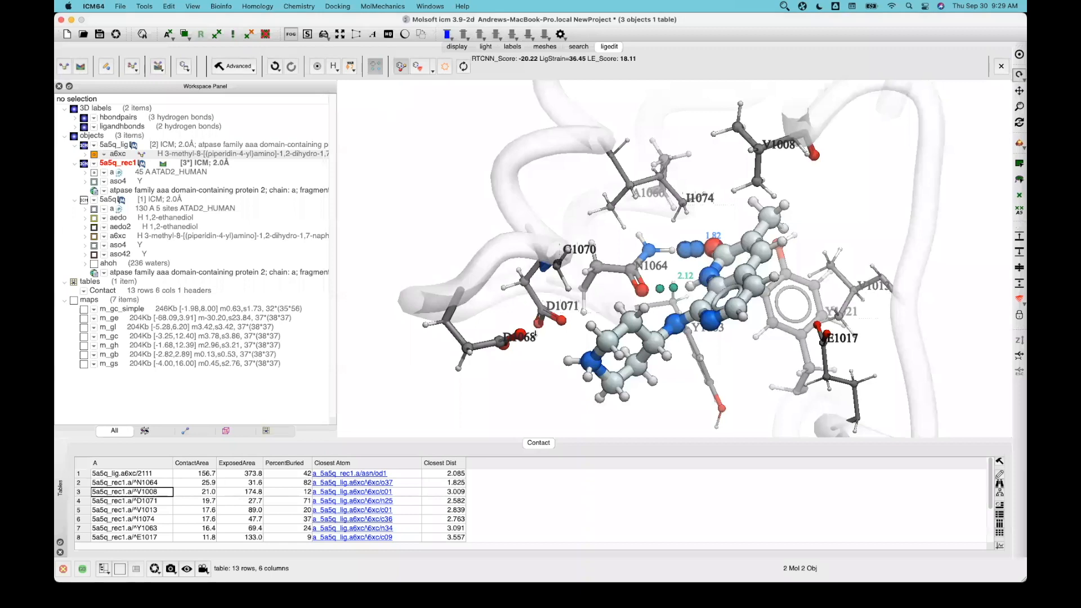
click(612, 323)
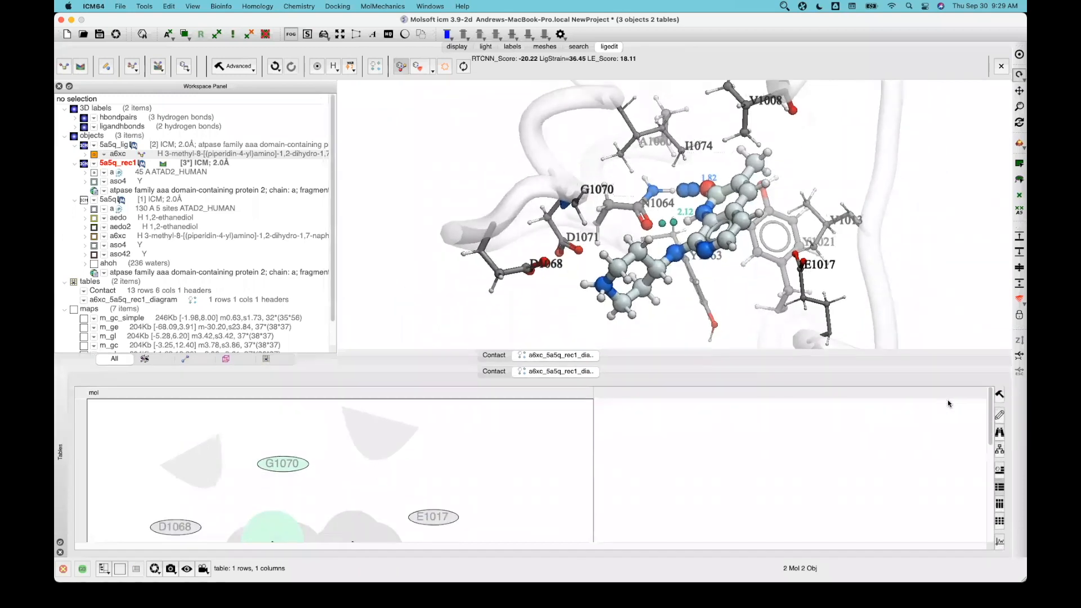
scroll(489, 430, down, 5)
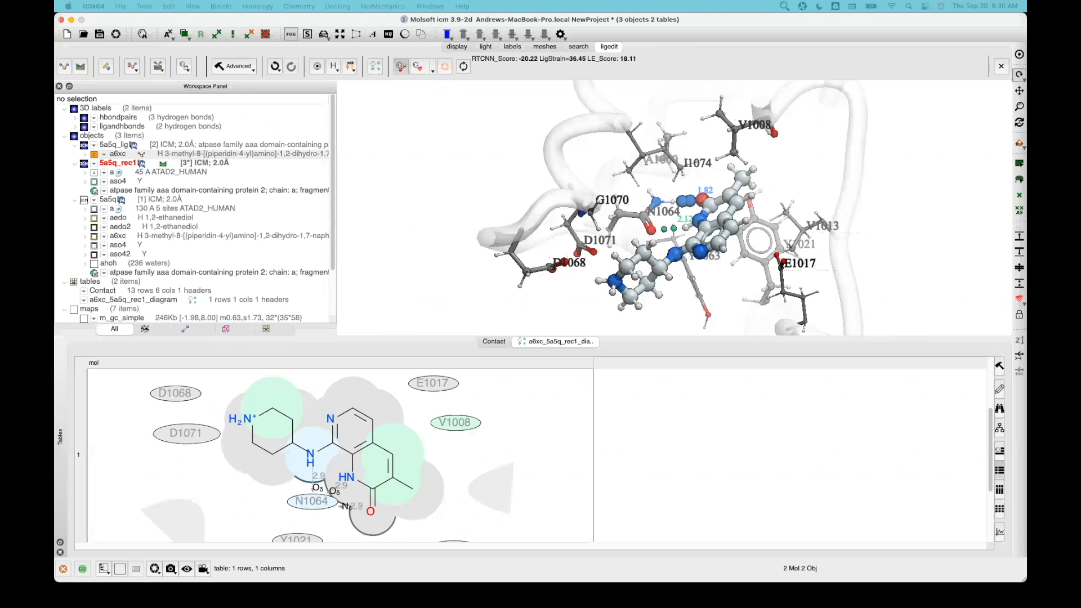
Step: Look over the molecular image save and export options available for the 2D interaction diagram
right_click(410, 428)
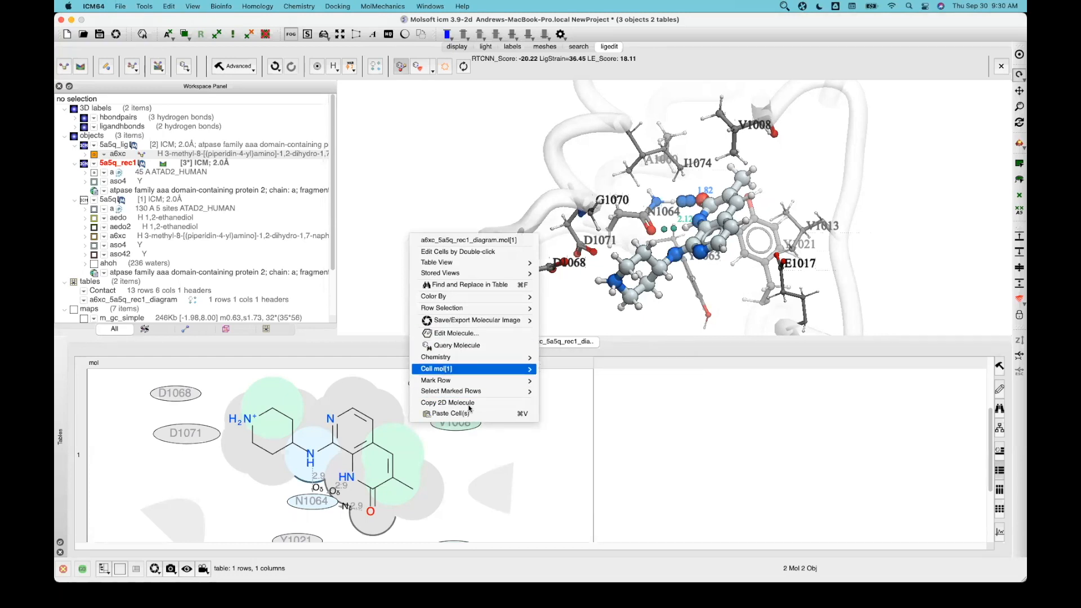
mouse_move(509, 320)
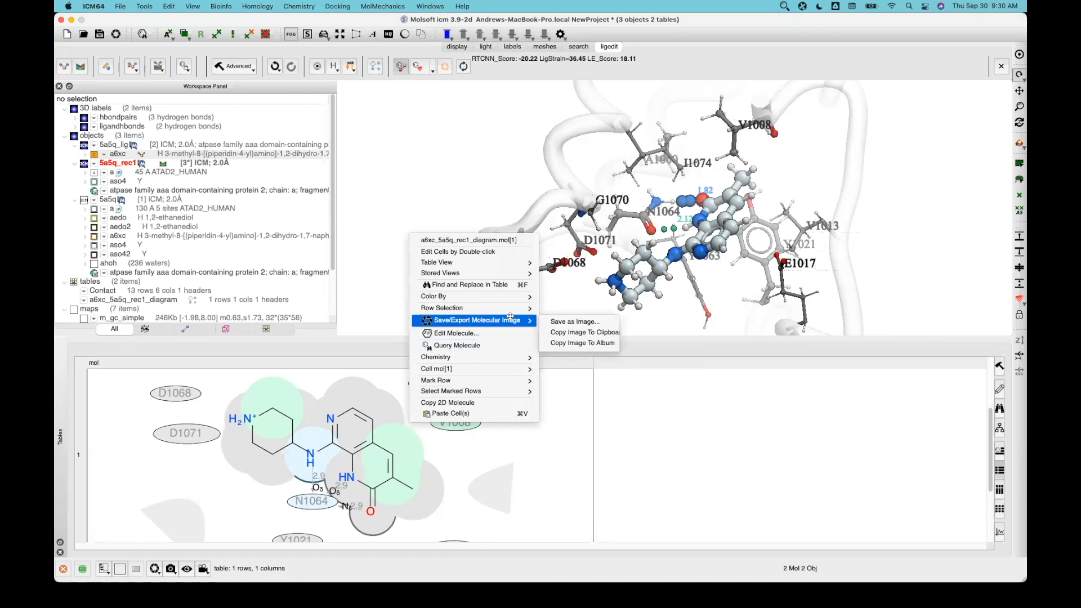
click(660, 415)
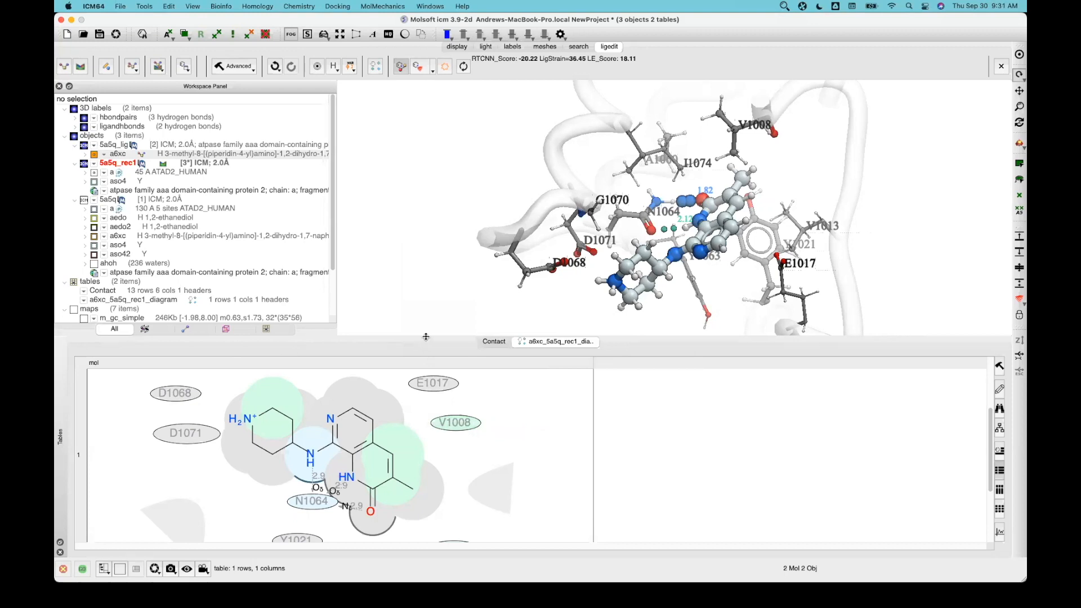
Step: Enlarge the 3D view over the table area, display energy circles on ligand a6xc and inspect the strained atoms
drag(425, 334, 426, 432)
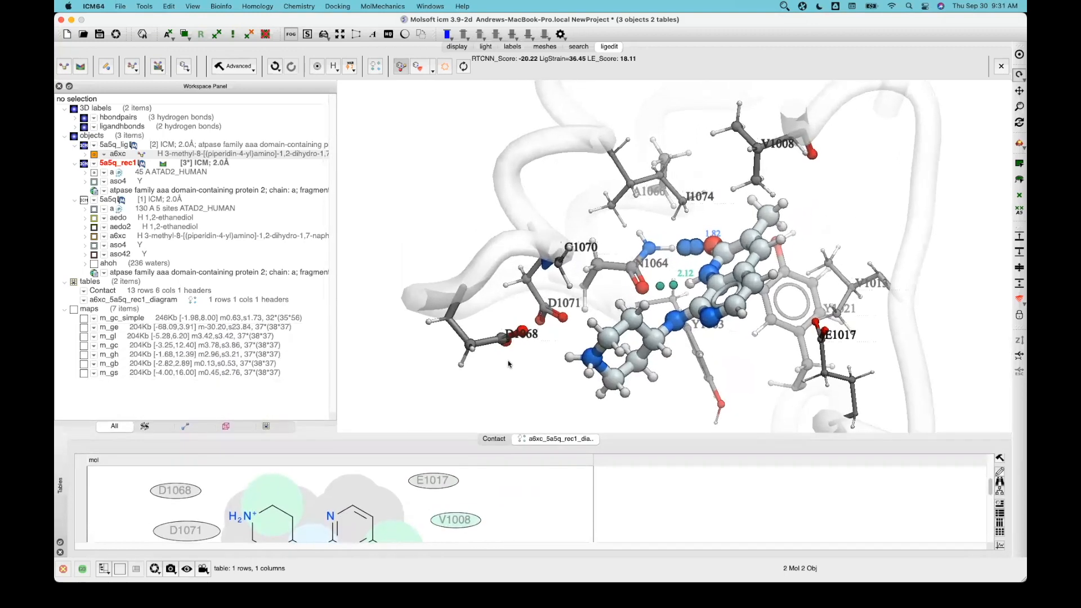
drag(528, 380, 508, 359)
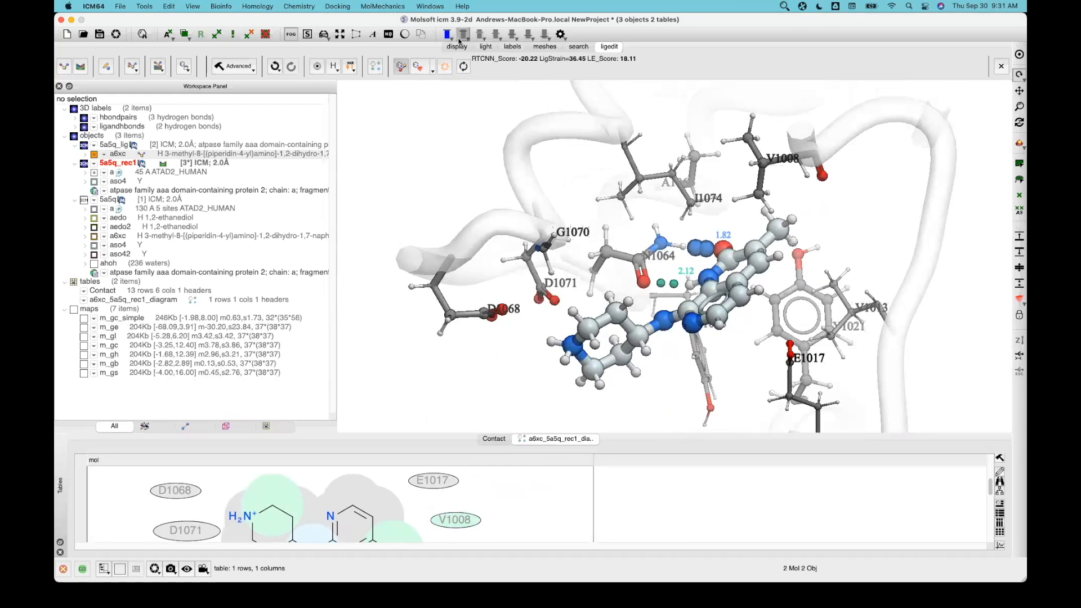
click(789, 6)
click(790, 21)
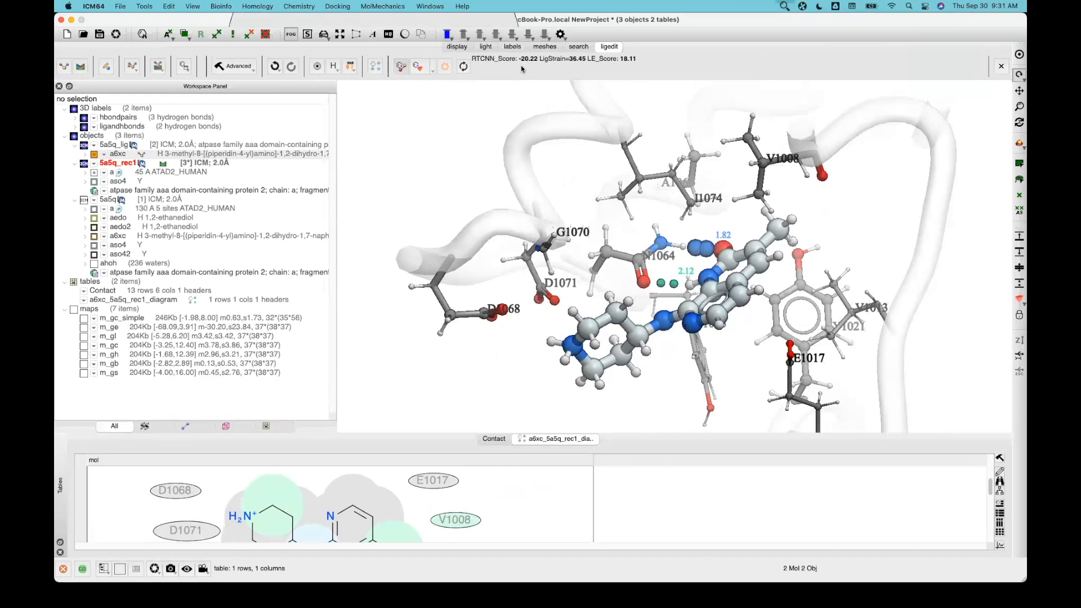
click(454, 67)
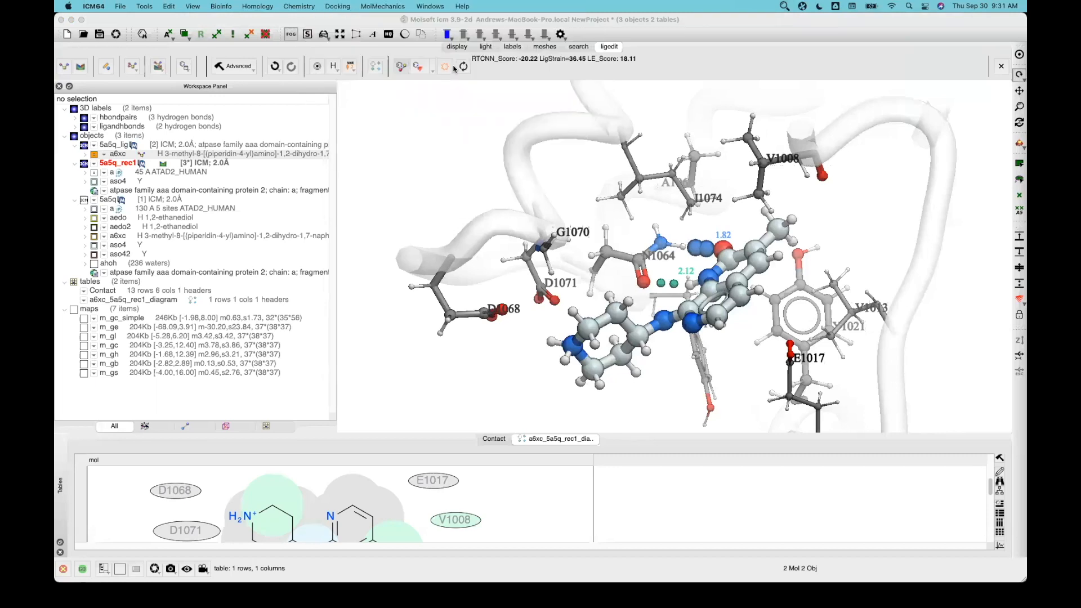
click(444, 67)
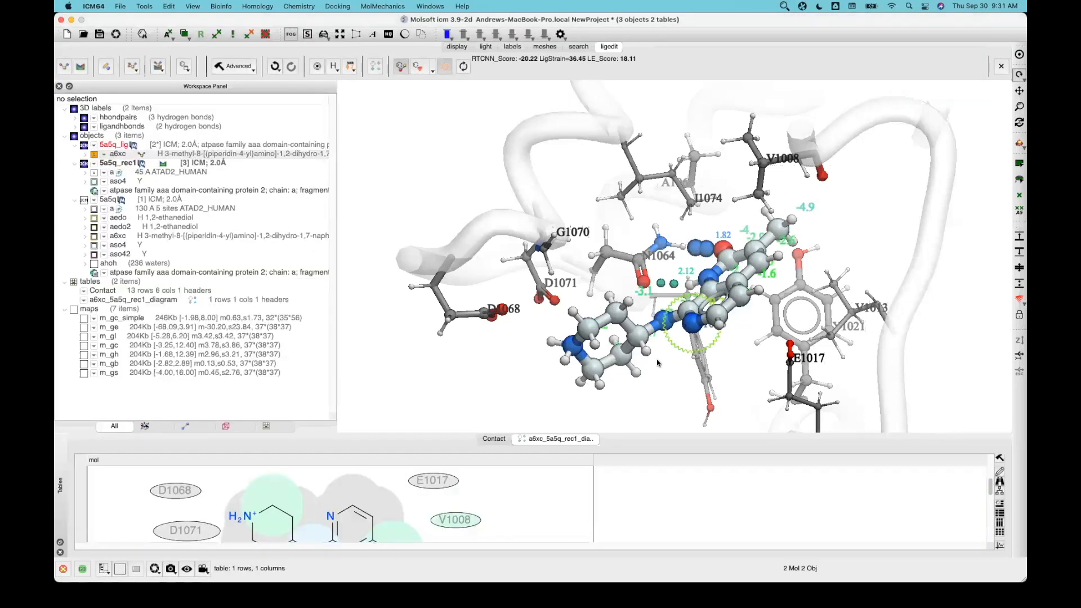
drag(673, 387, 685, 412)
drag(817, 303, 806, 294)
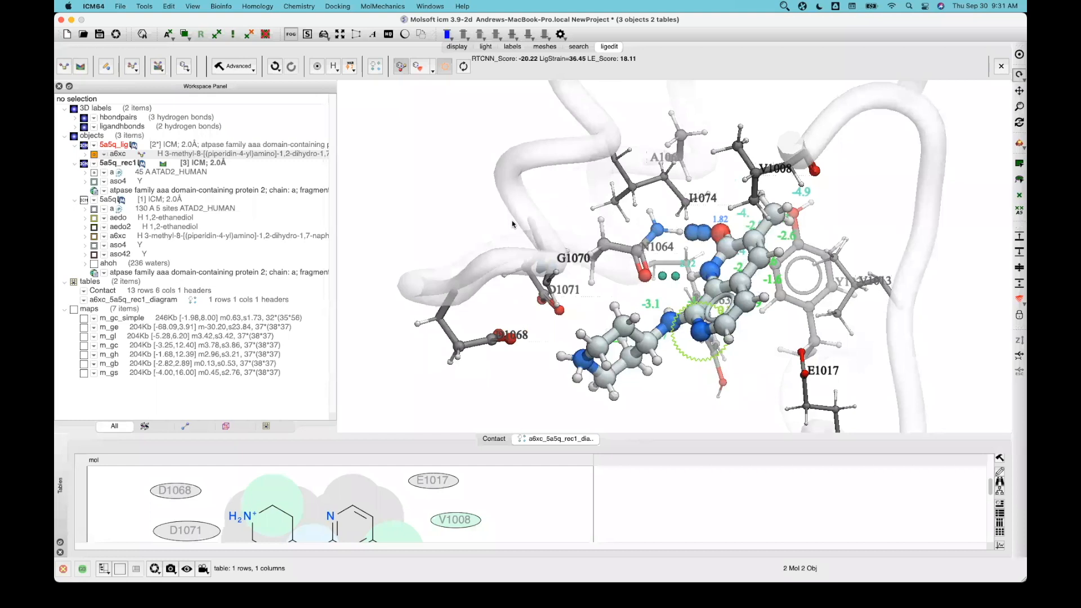
drag(559, 232, 654, 305)
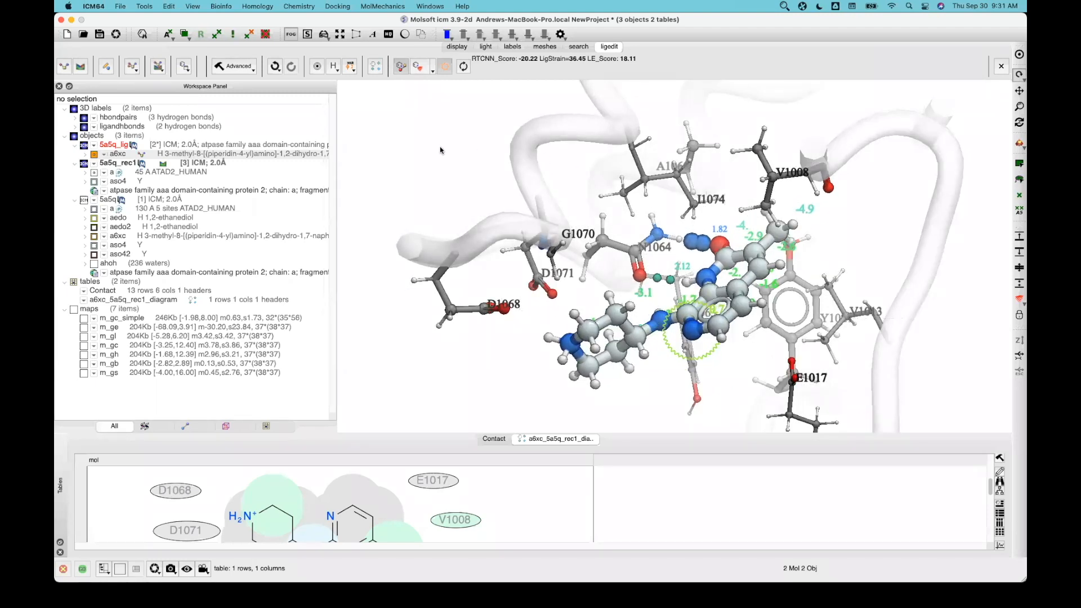
middle_drag(440, 180, 419, 165)
mouse_move(468, 363)
mouse_down()
mouse_move(491, 350)
mouse_move(474, 363)
mouse_up()
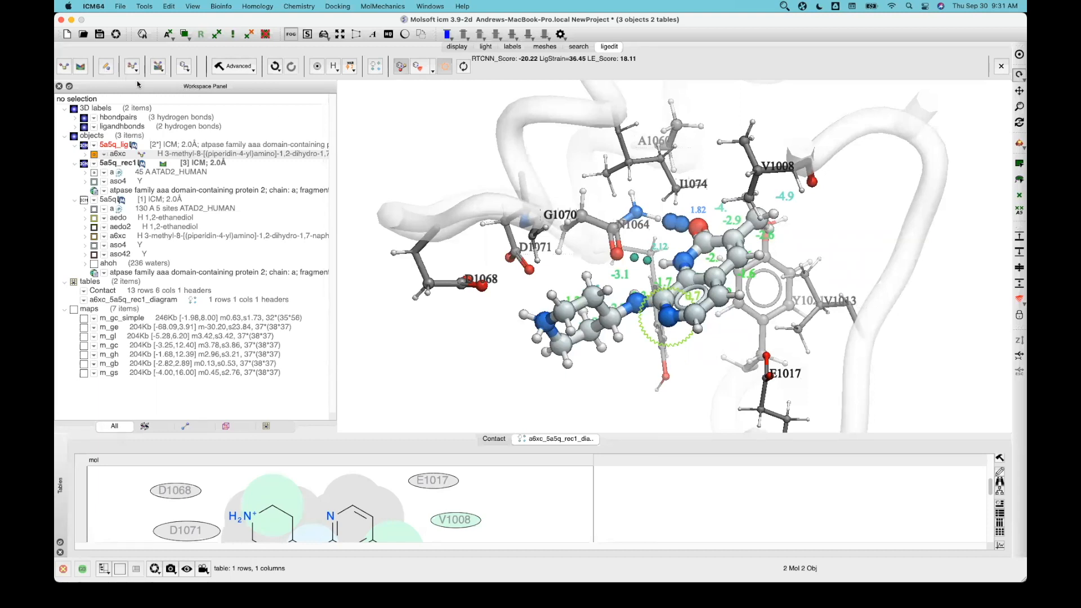
Step: Relax ligand a6xc within the receptor pocket and inspect its updated hydrogen bonds and scores from several angles
click(784, 6)
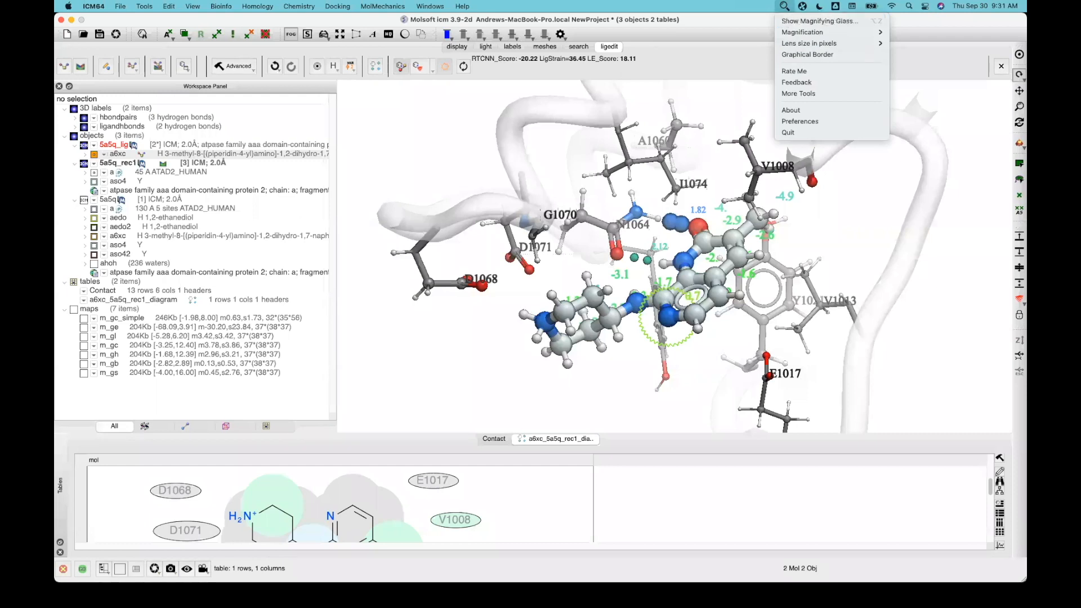
click(799, 21)
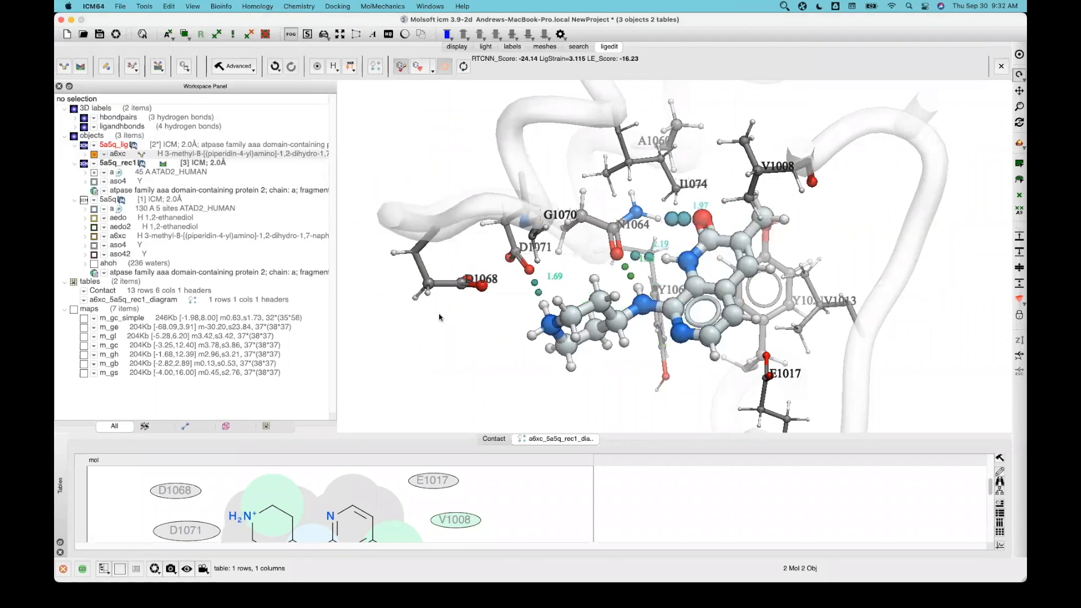
drag(404, 329, 571, 63)
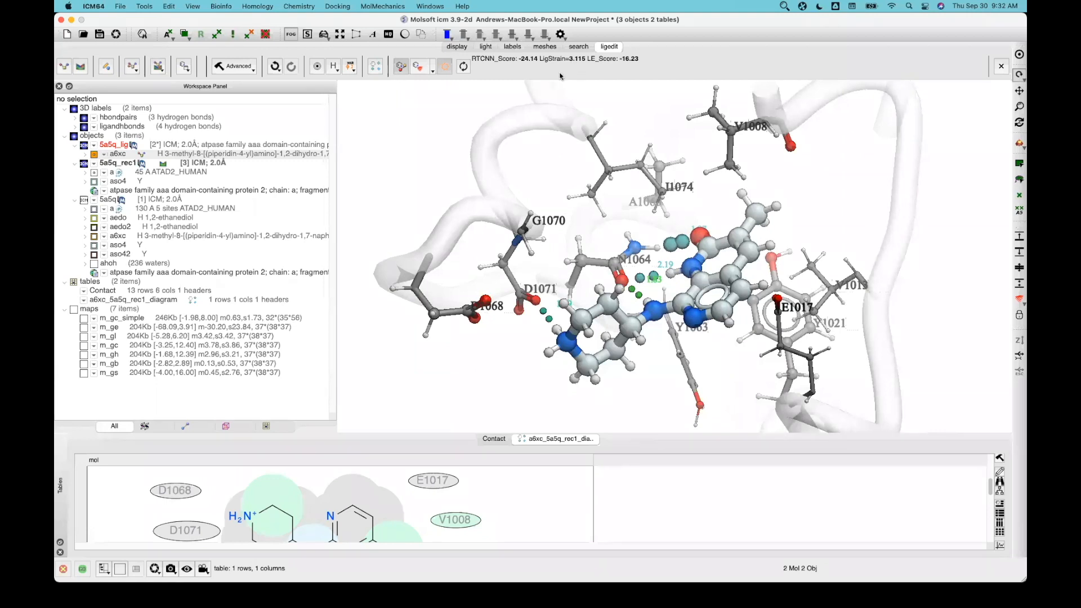
drag(488, 65, 493, 63)
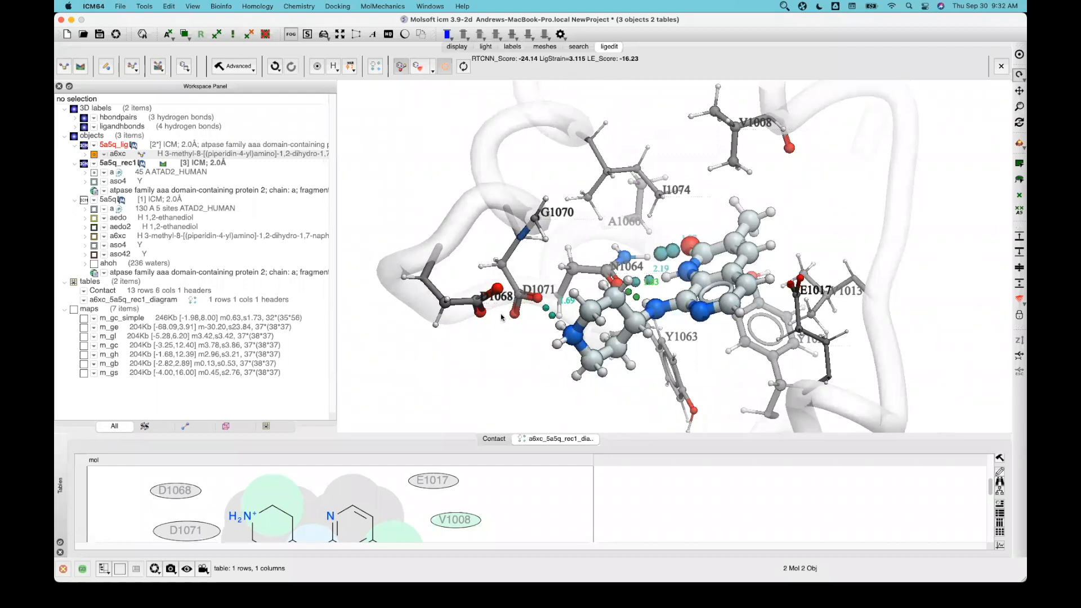
drag(476, 339, 518, 323)
drag(489, 357, 473, 334)
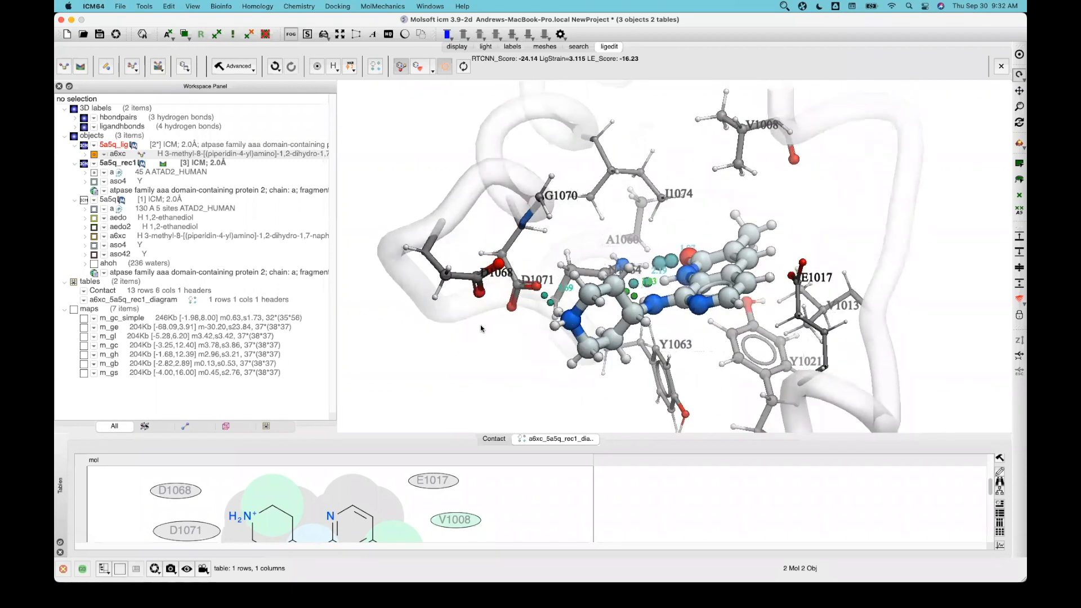
drag(475, 374, 445, 240)
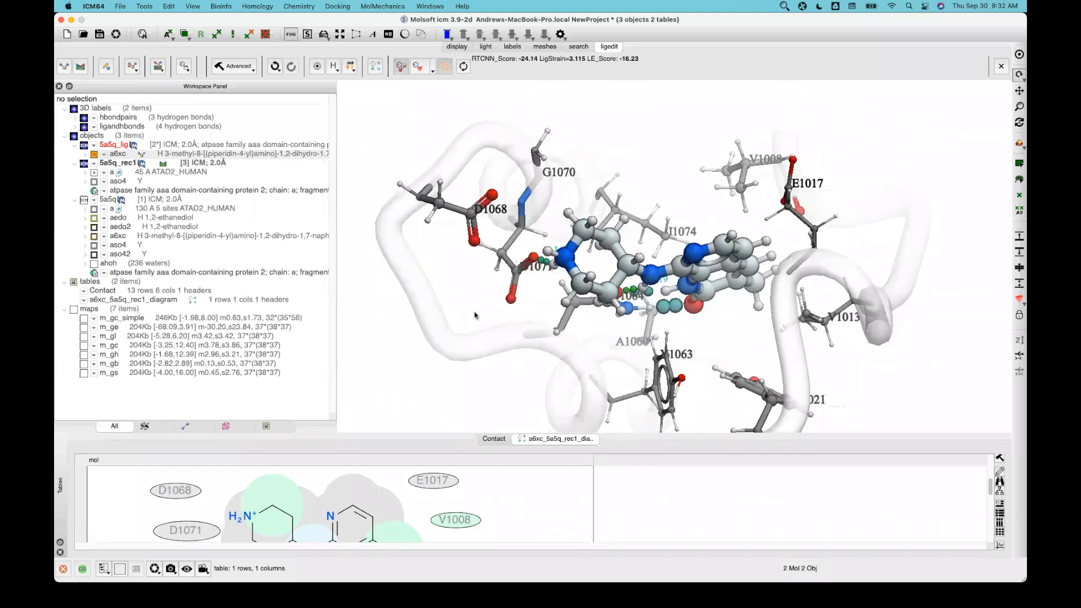
mouse_move(474, 327)
mouse_down()
mouse_move(450, 331)
mouse_move(431, 353)
mouse_up()
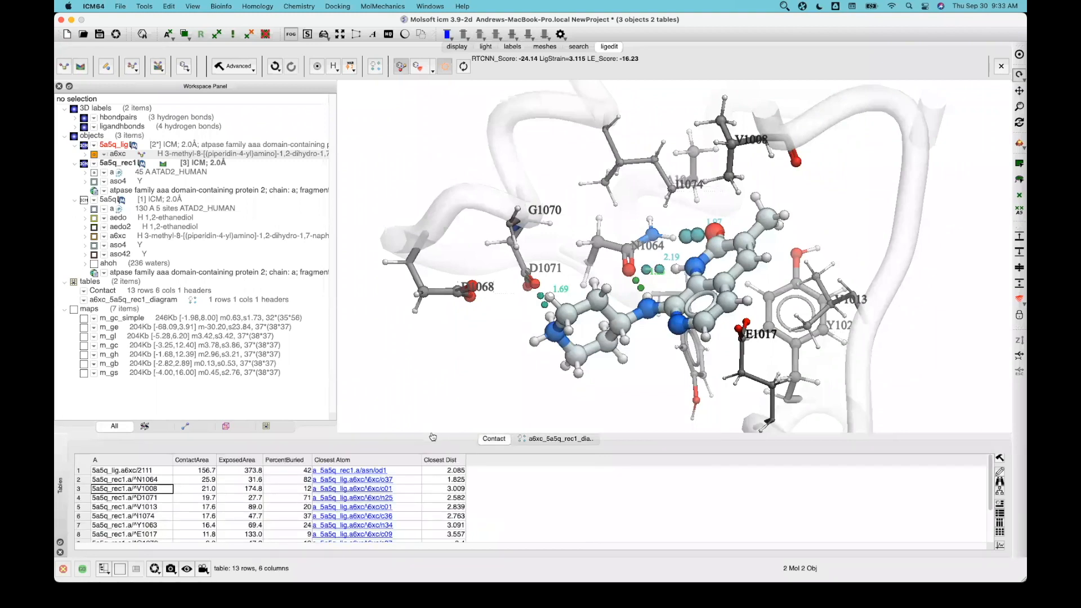
key(super+Tab)
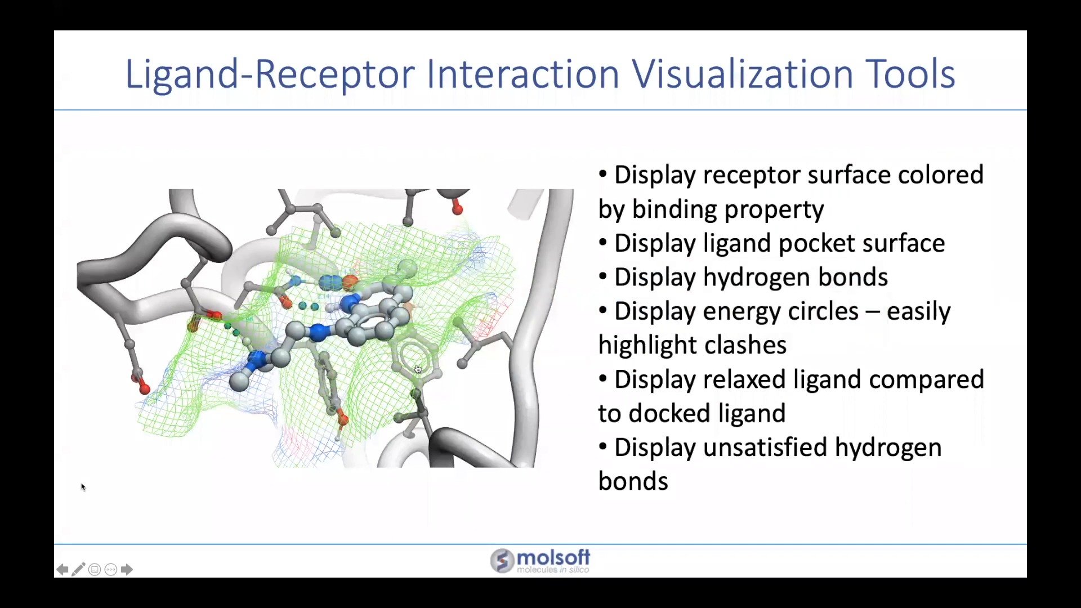
key(Right)
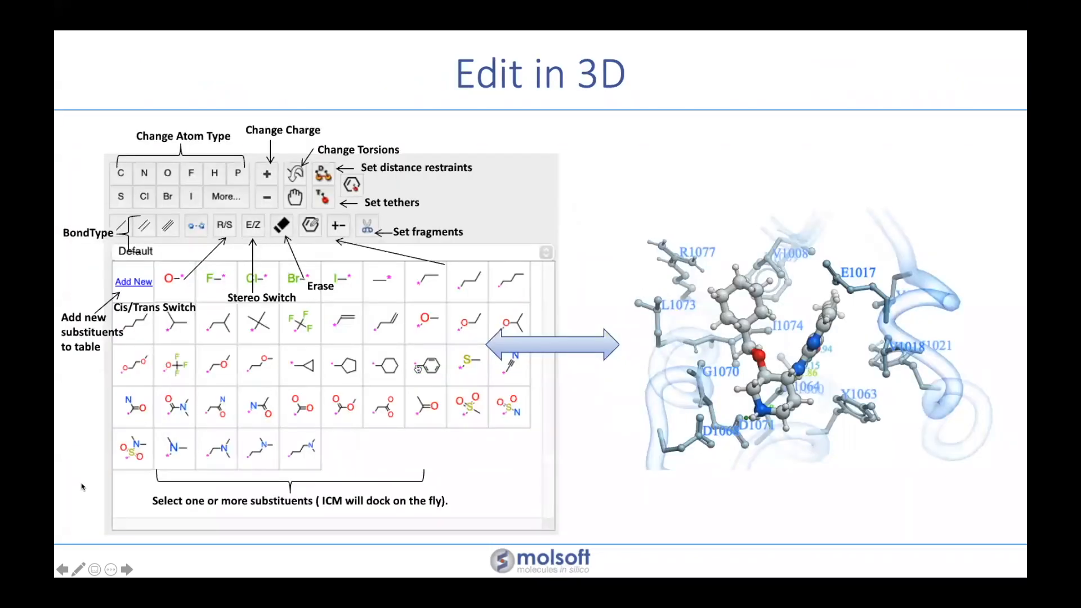
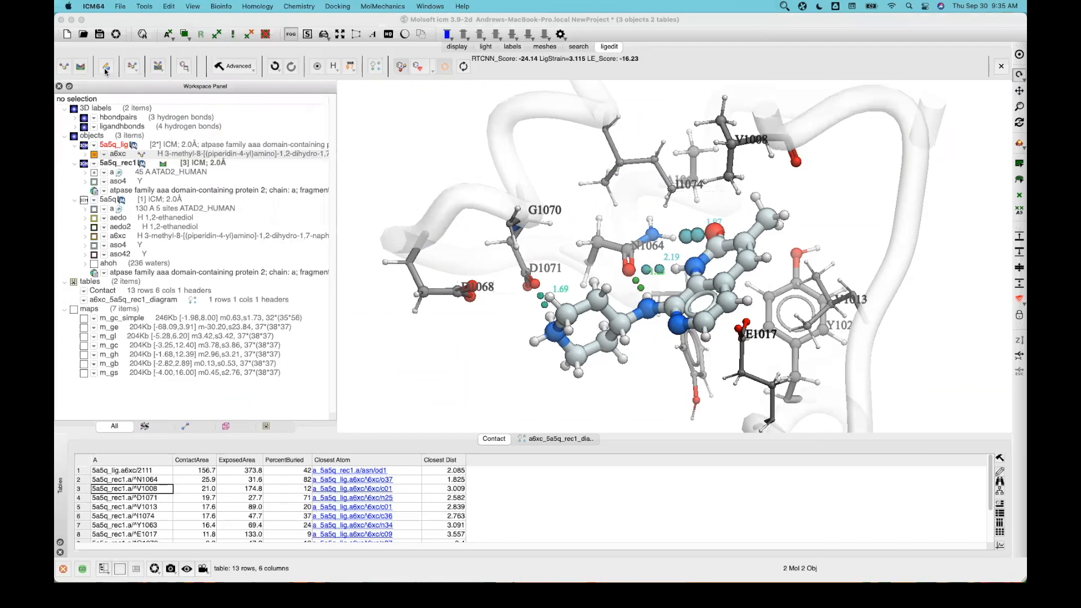
Step: Open the 3D ligand editing tools and delete the a6xc_5a5q_rec1_diagram and Contact tables
click(106, 68)
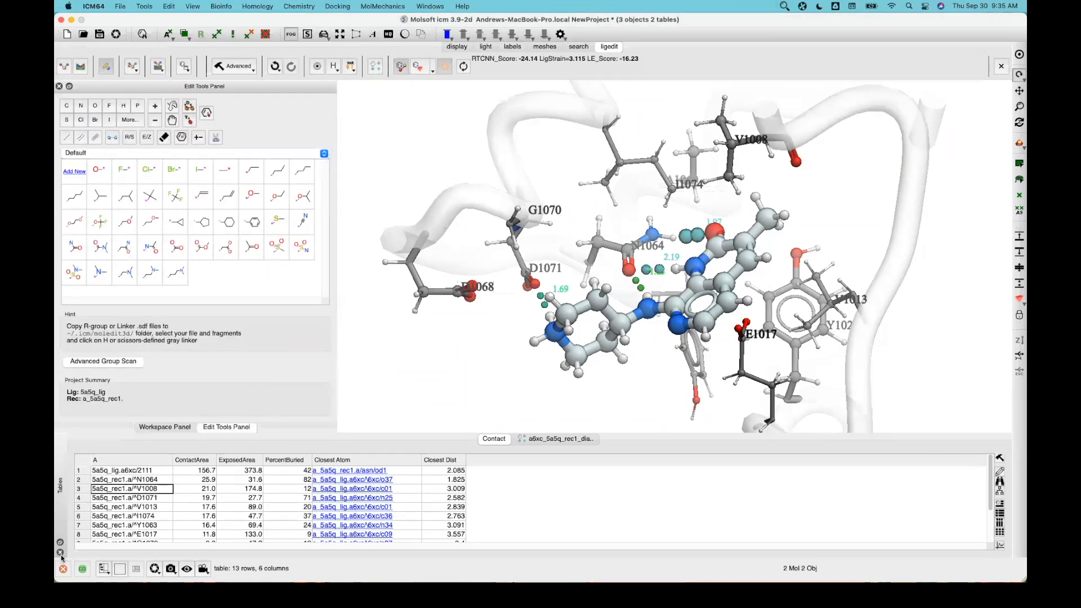
click(554, 443)
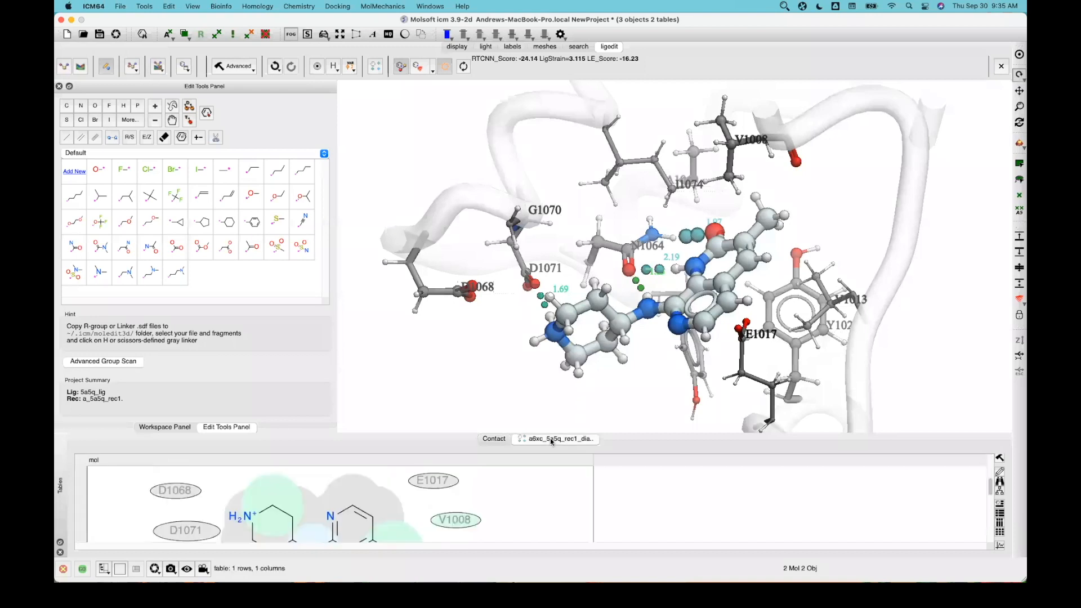
right_click(554, 442)
click(580, 375)
click(614, 315)
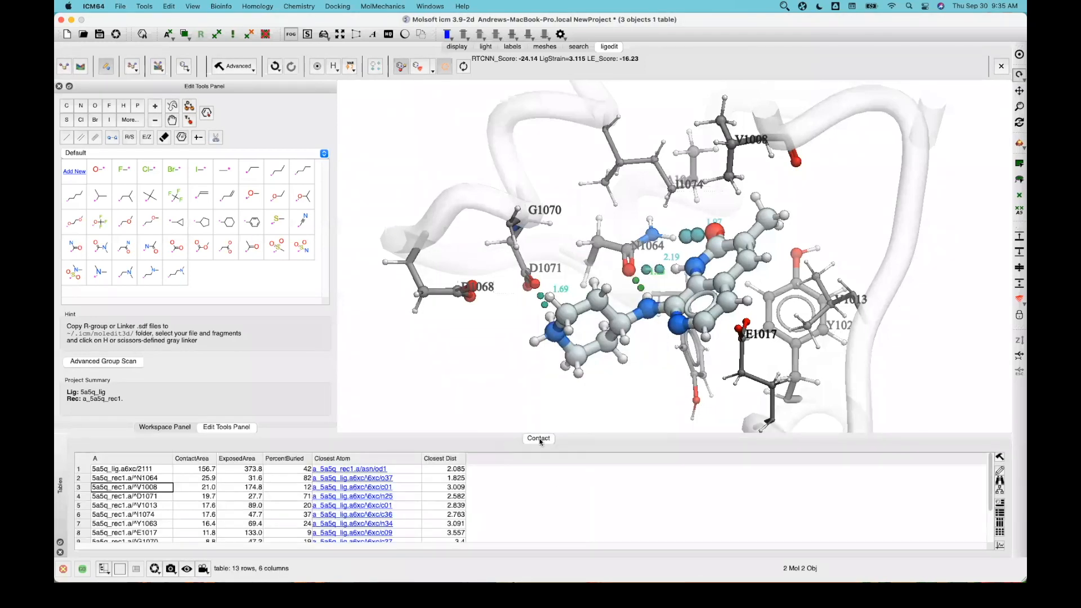
right_click(539, 438)
click(575, 371)
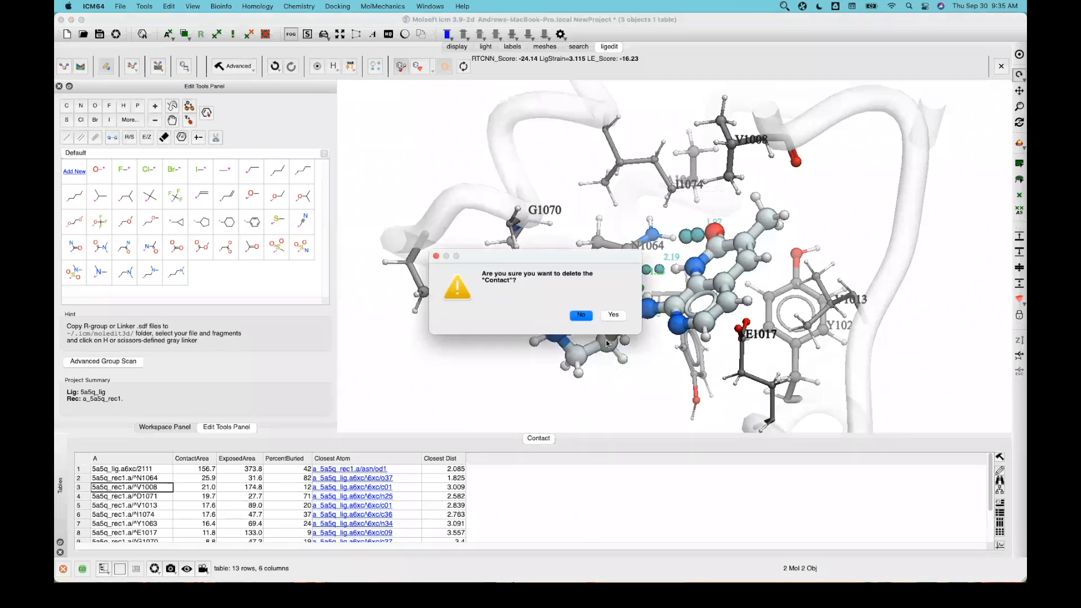
click(612, 316)
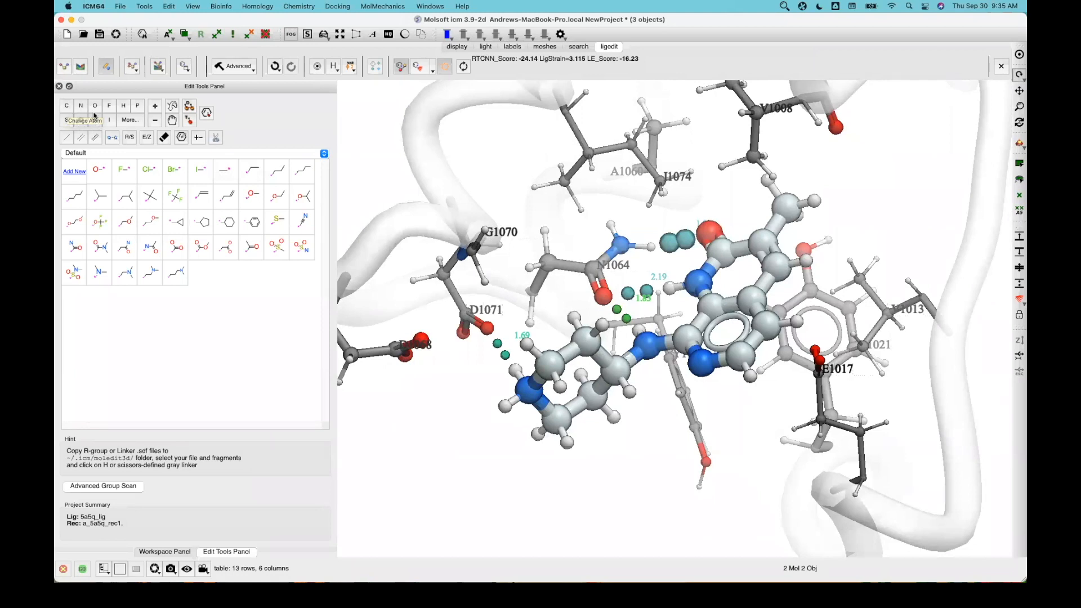
Step: Change the ligand's linker nitrogen next to the piperidine ring to carbon and recalculate the ligand scores
click(66, 107)
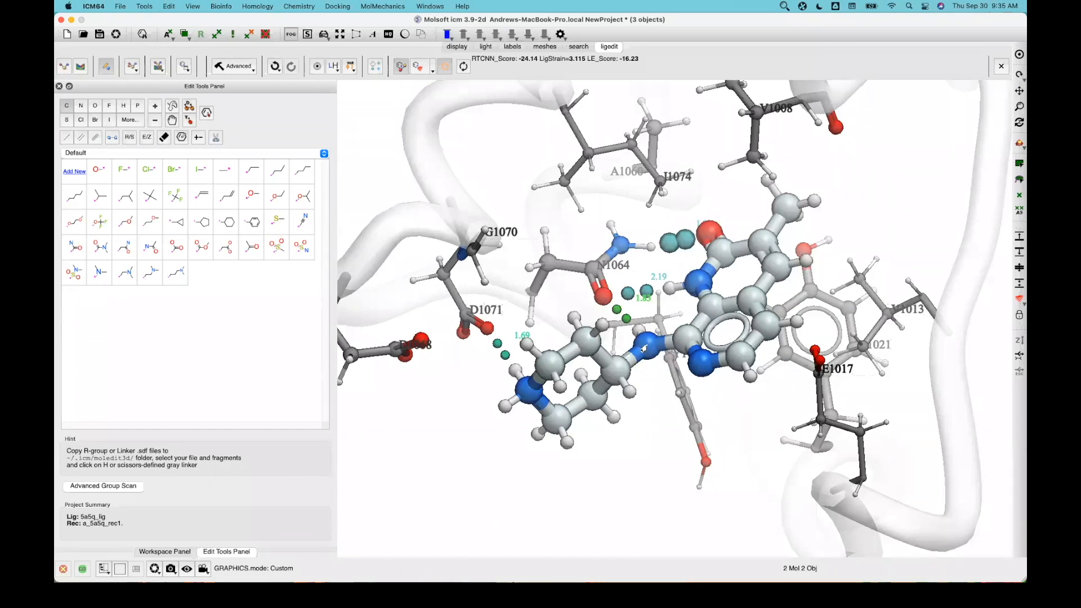
click(643, 348)
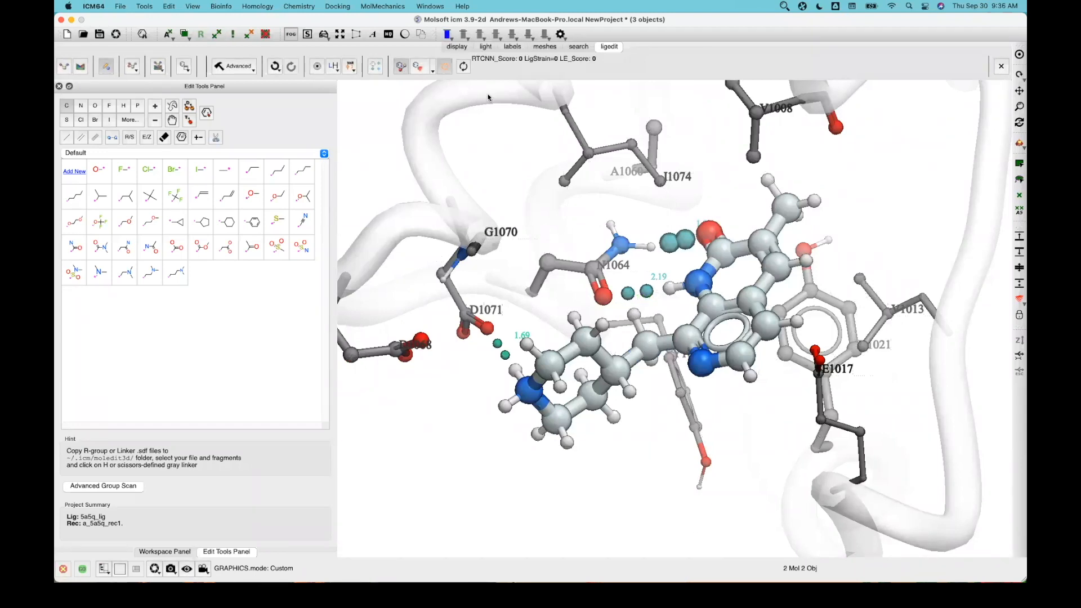
click(464, 66)
drag(575, 304, 611, 302)
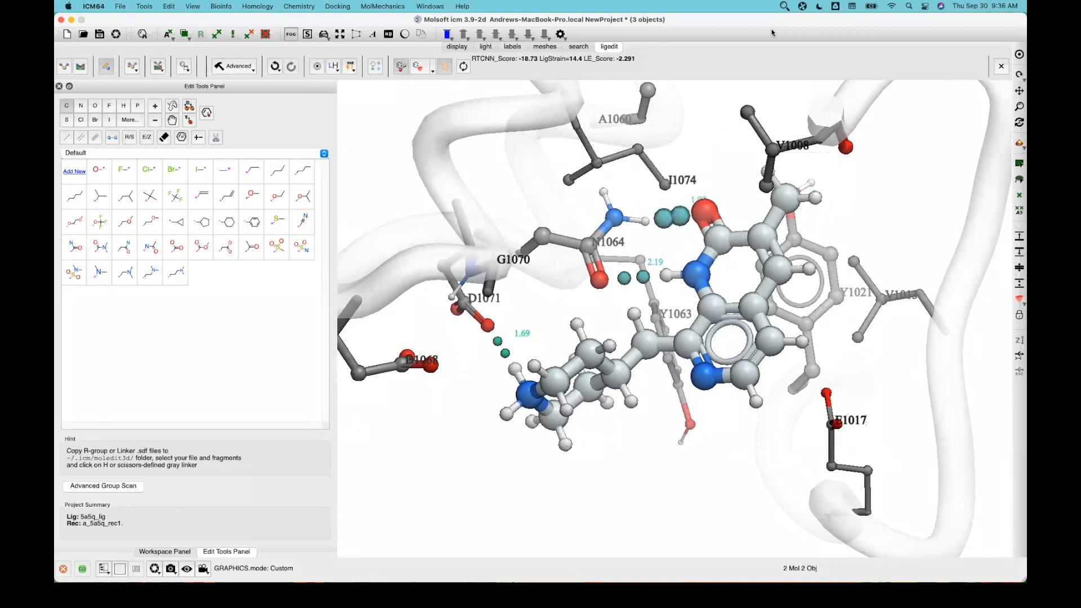
Step: Undo the nitrogen-to-carbon change on the ligand's linker atom
click(783, 8)
click(788, 22)
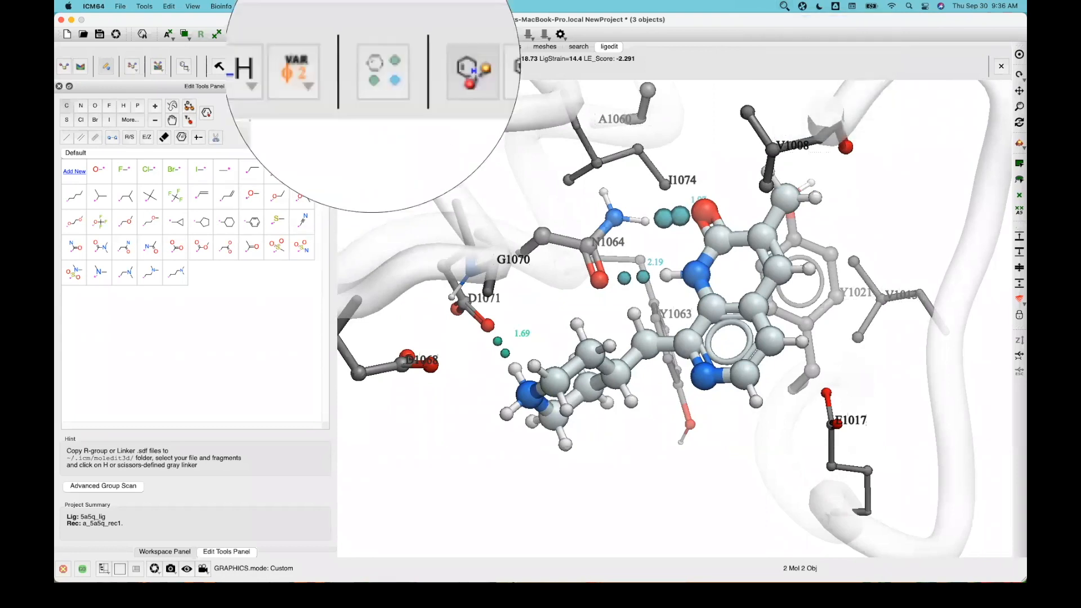
click(271, 70)
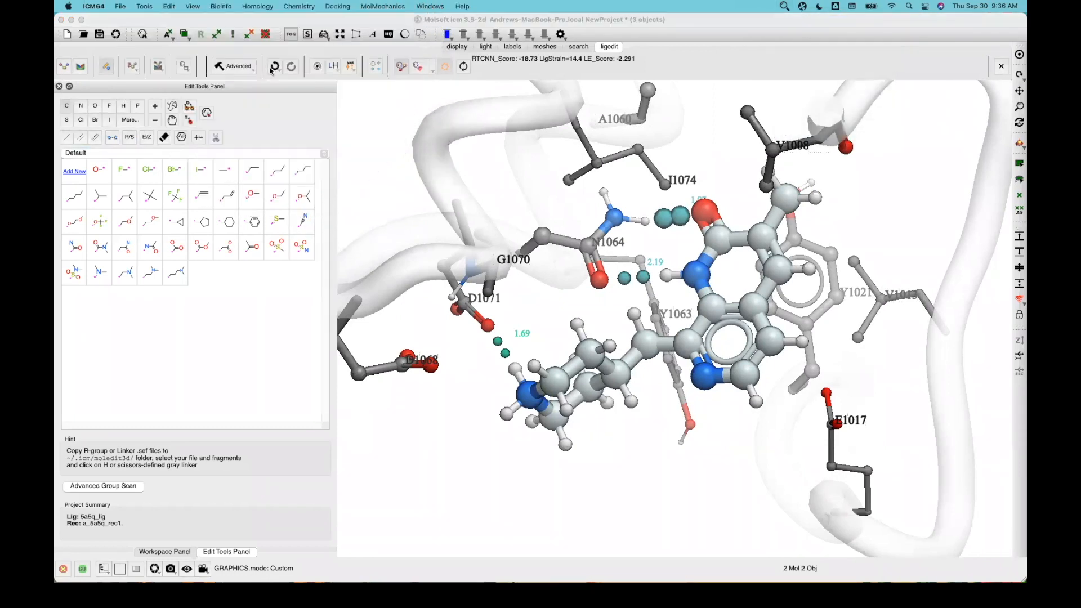
click(275, 70)
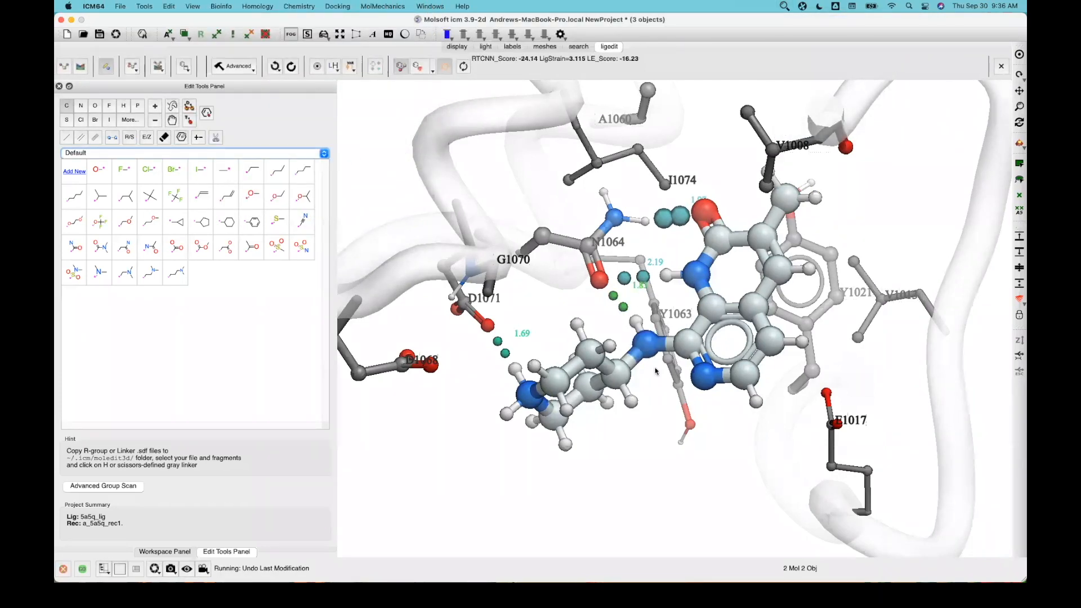
drag(588, 303, 556, 331)
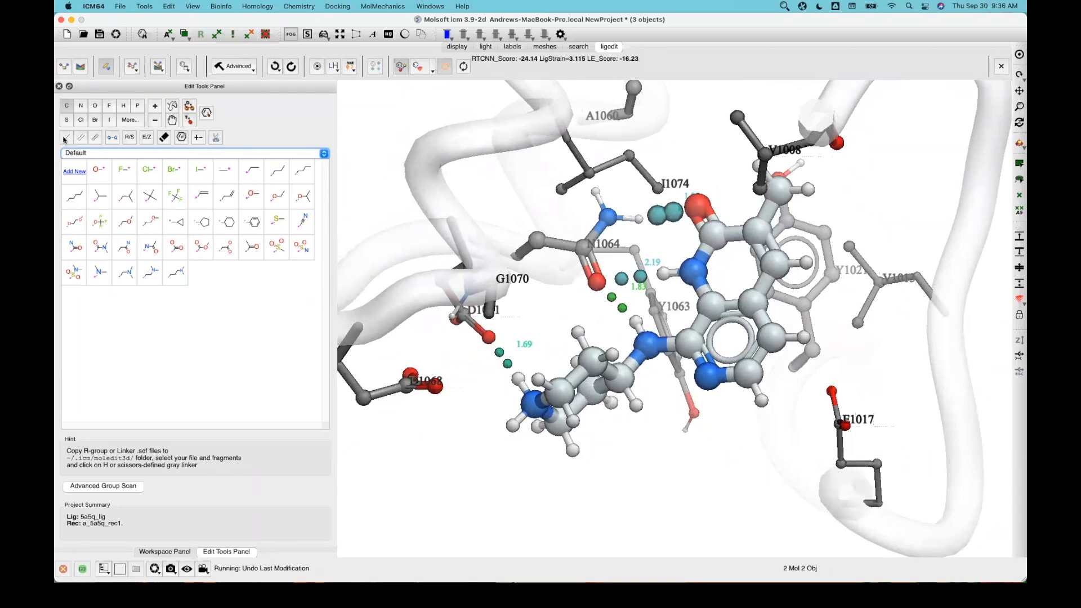
Step: Change the ligand's carbonyl carbon–oxygen double bond near I1074 to a single bond
click(785, 7)
click(819, 21)
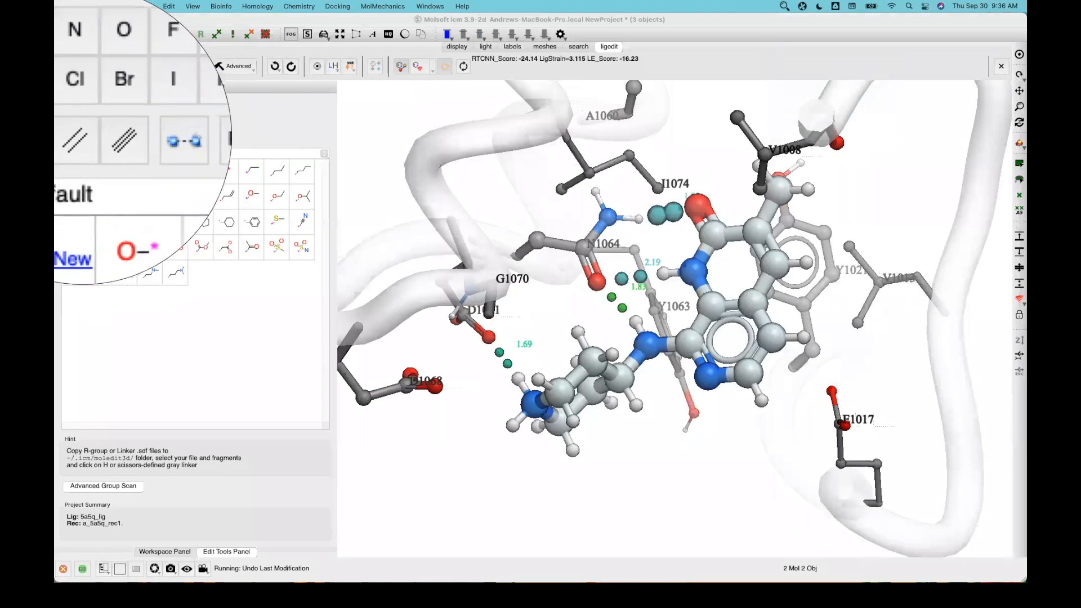
click(56, 137)
click(64, 139)
click(82, 141)
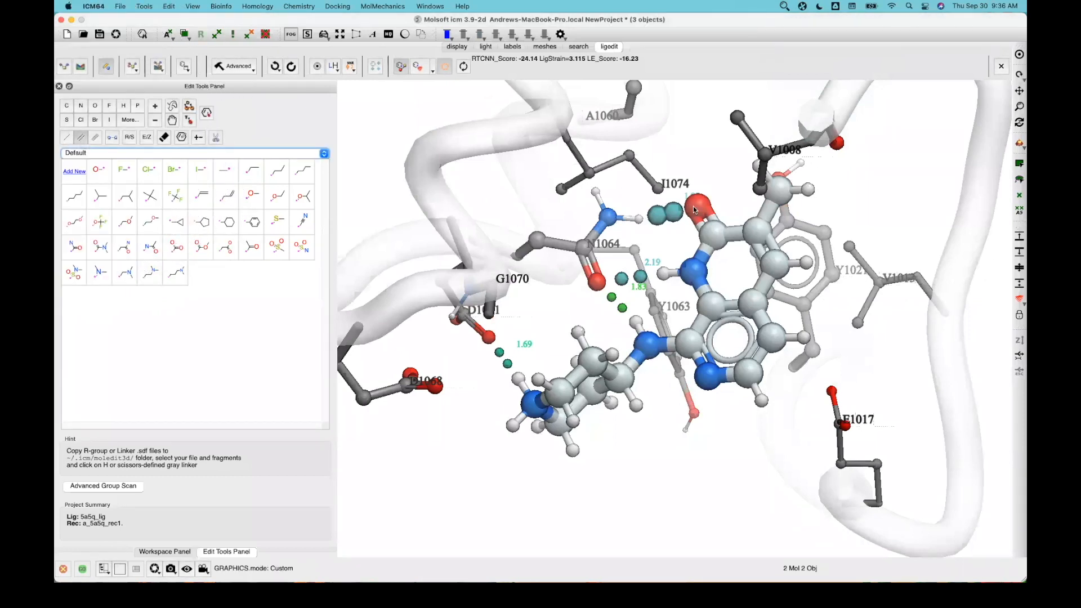
click(68, 139)
click(696, 224)
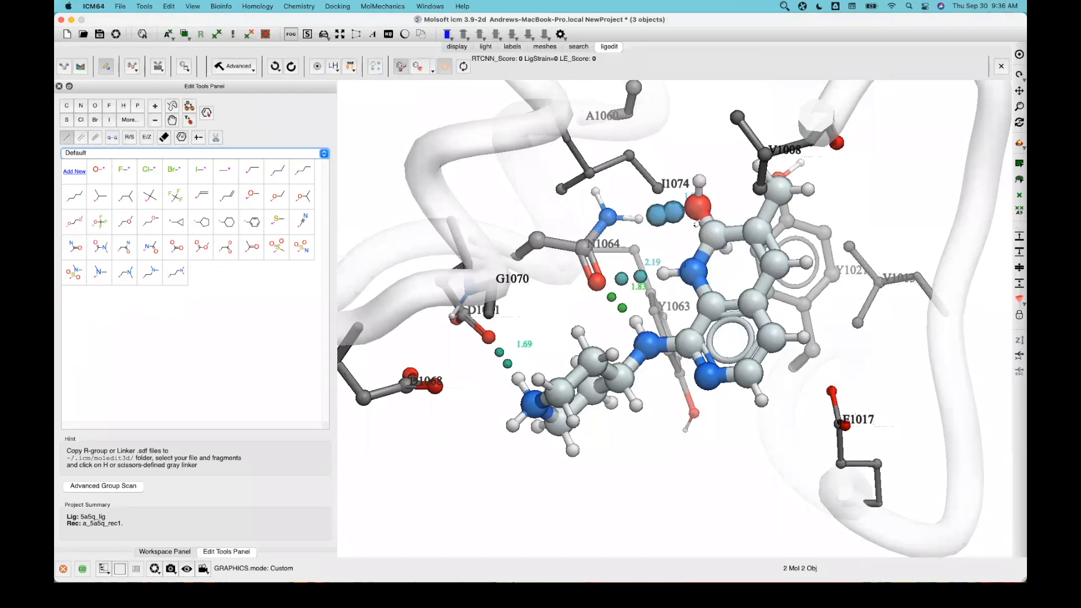
Step: Restore the double bond between the ligand's carbonyl carbon and oxygen
click(81, 138)
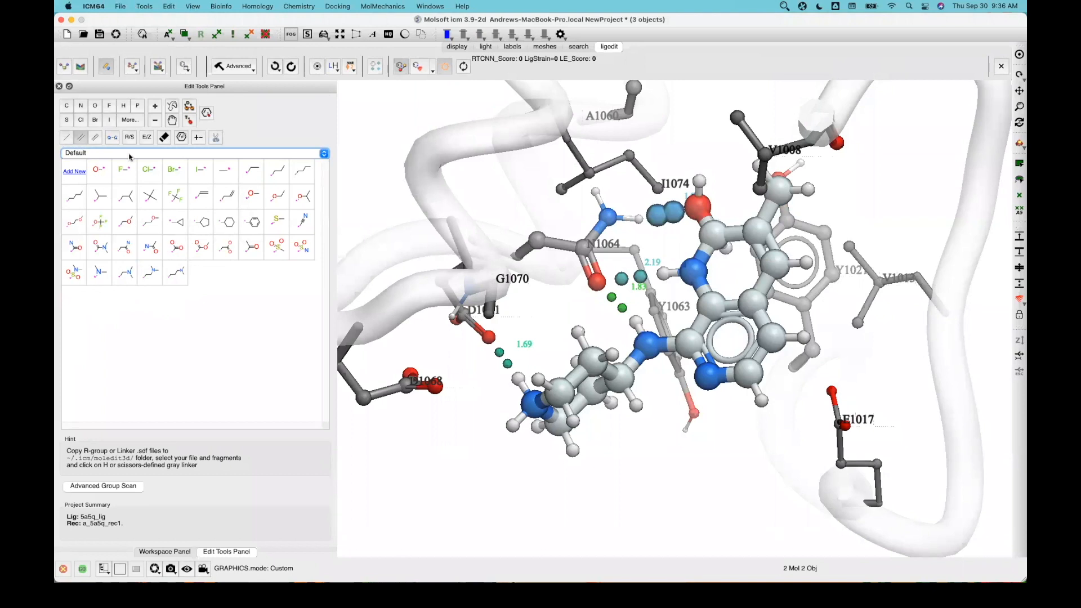
click(694, 221)
drag(675, 241, 529, 215)
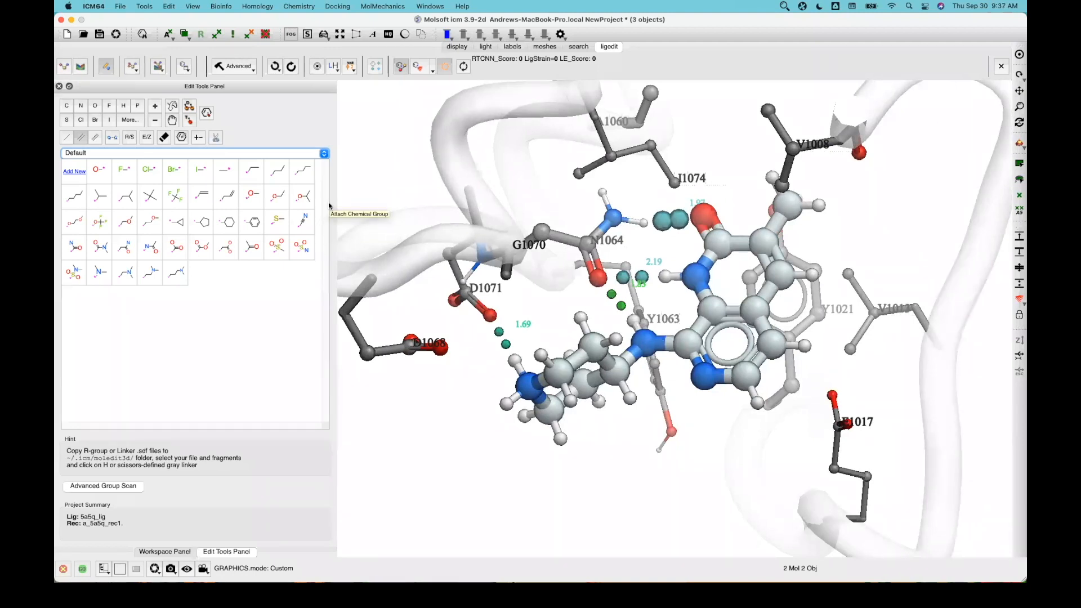
Step: Erase the methyl group beside the carbonyl on the ligand's bicyclic ring and recalculate the ligand scores
click(165, 140)
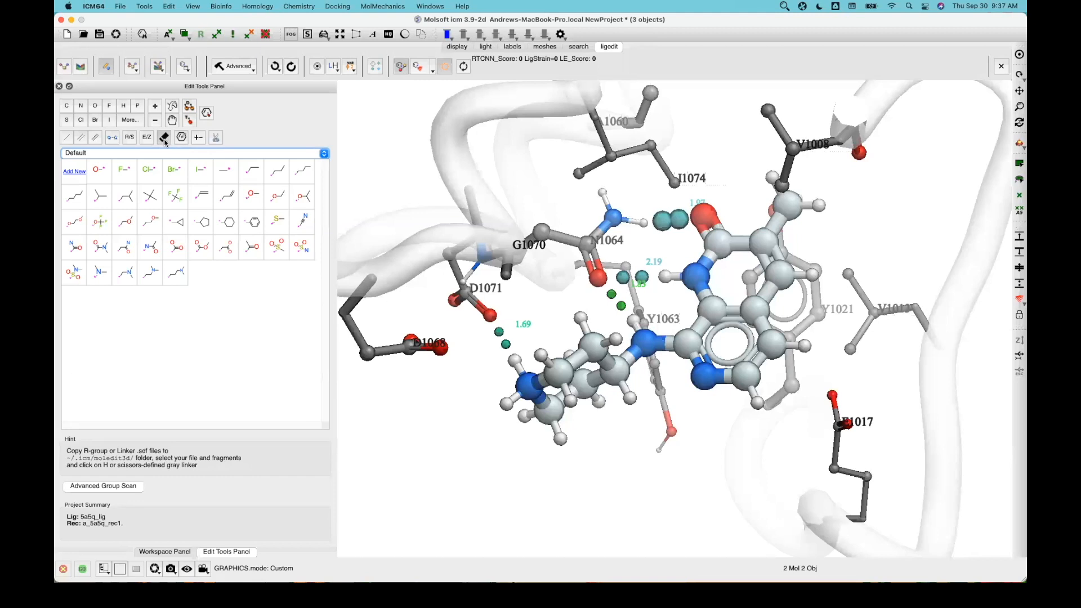
click(787, 7)
click(787, 20)
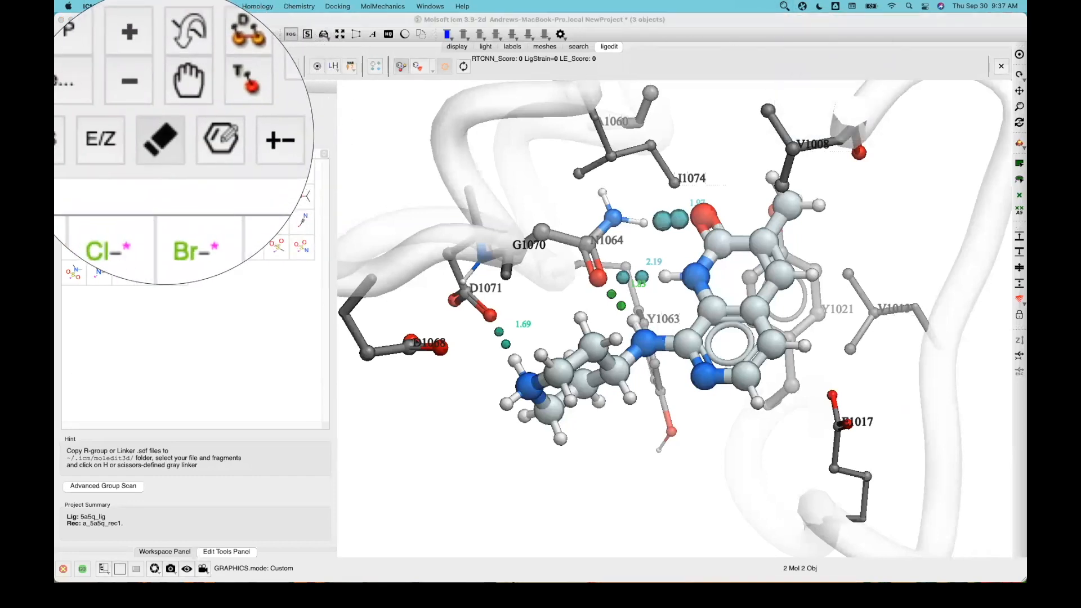
click(163, 140)
click(163, 138)
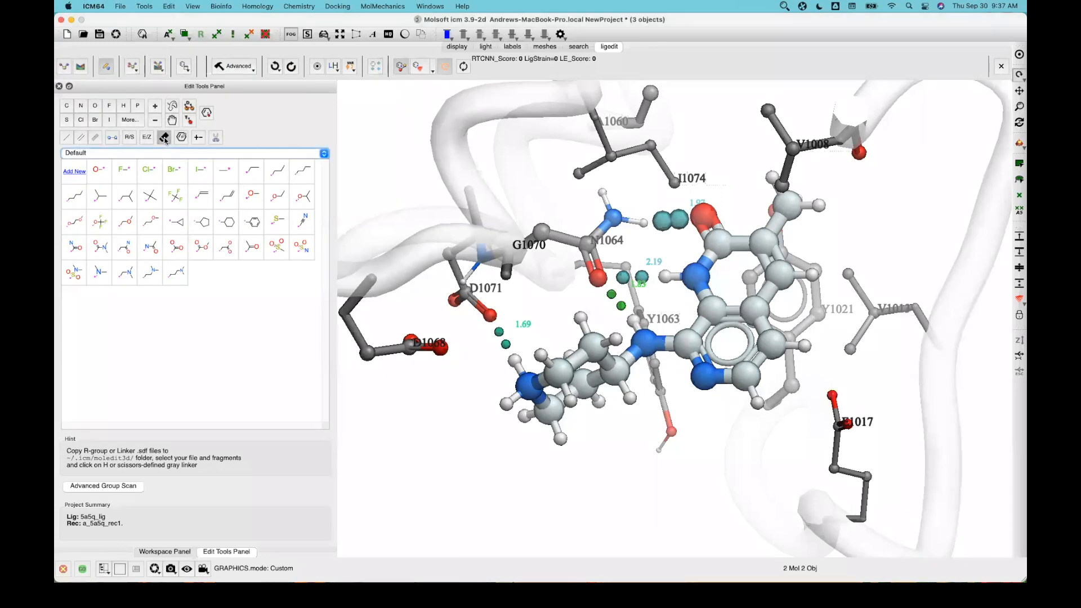
click(789, 211)
click(463, 67)
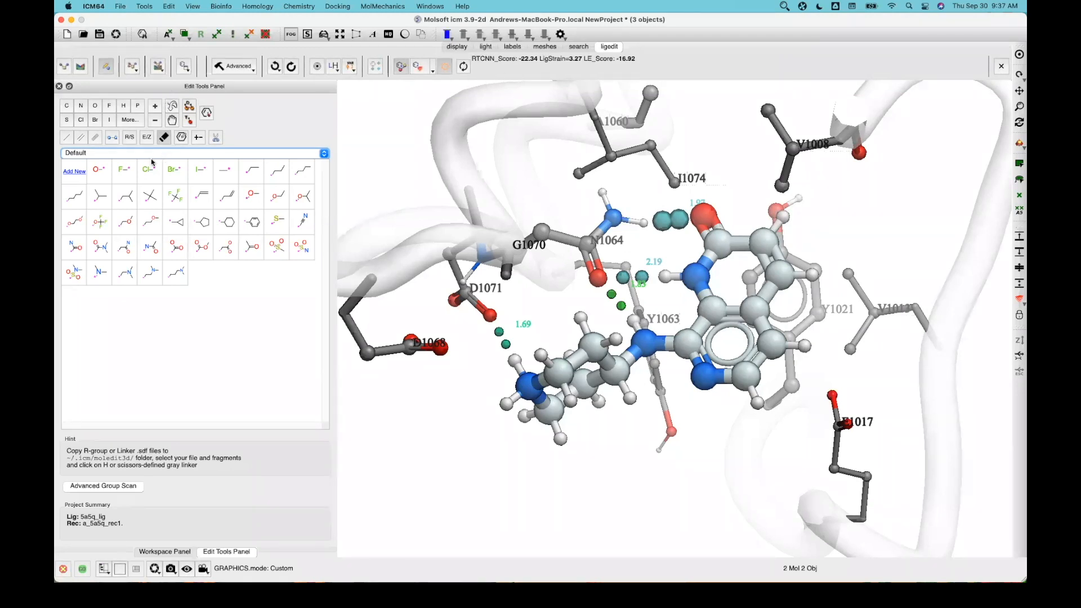
Step: Redo the nitrogen-to-carbon change on the linker with the methyl group restored, and inspect the piperidine ring's surroundings
click(292, 66)
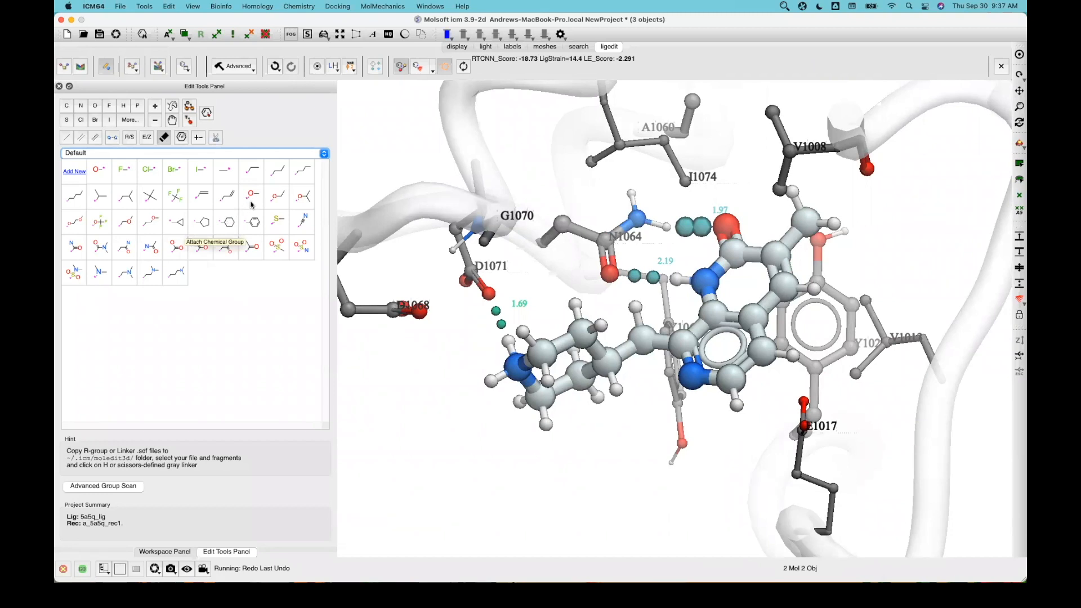
drag(492, 402, 500, 291)
drag(783, 240, 809, 145)
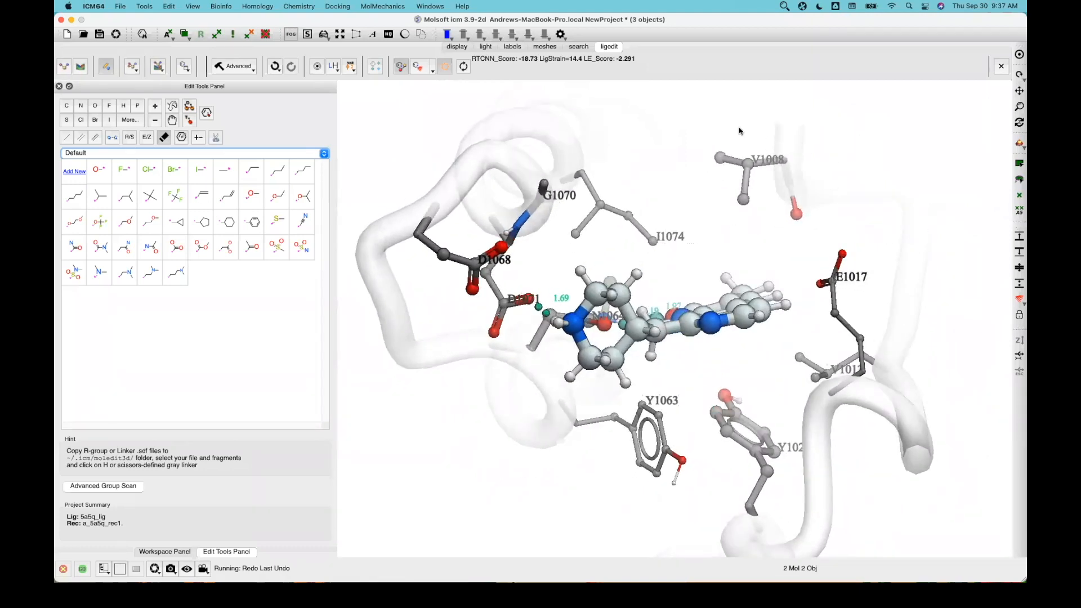
drag(744, 221, 601, 289)
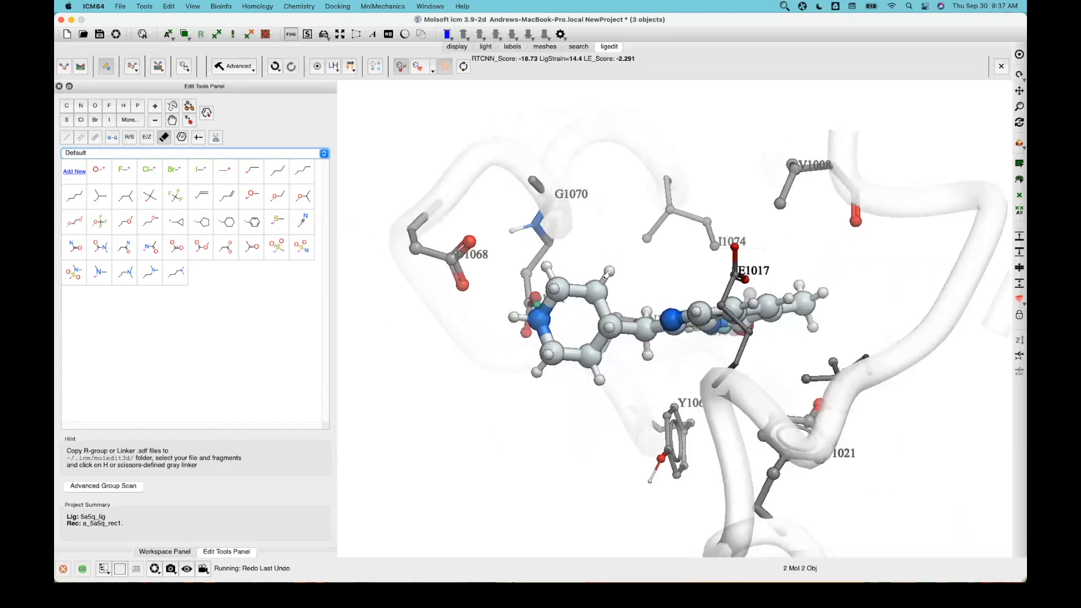
mouse_move(644, 278)
mouse_down()
mouse_move(661, 271)
mouse_move(648, 270)
mouse_up()
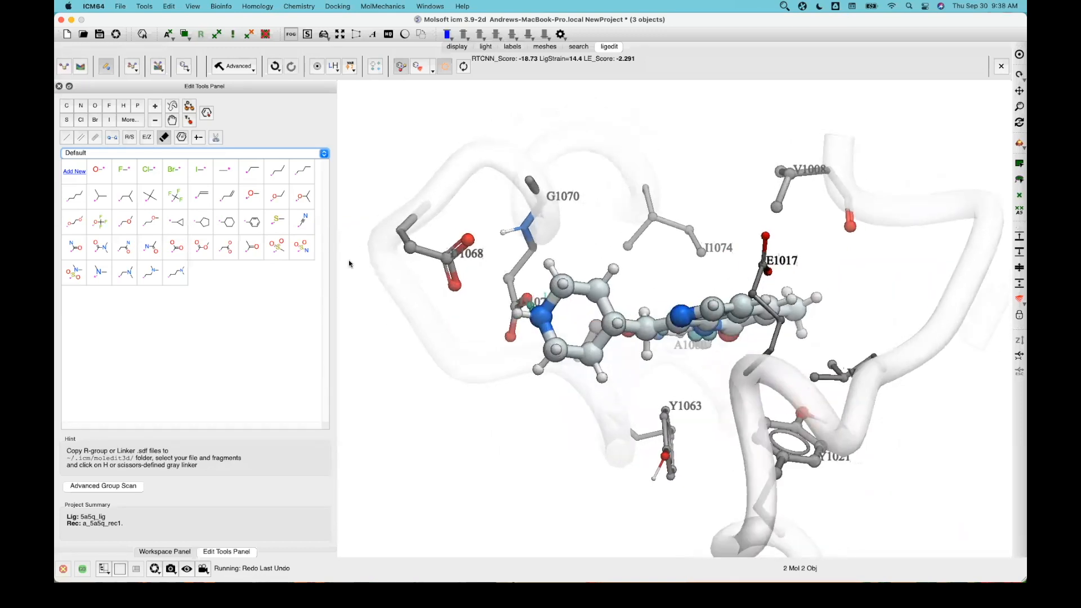
Step: Attach a methoxy group to the piperidine ring hydrogen that points toward I1074
click(254, 202)
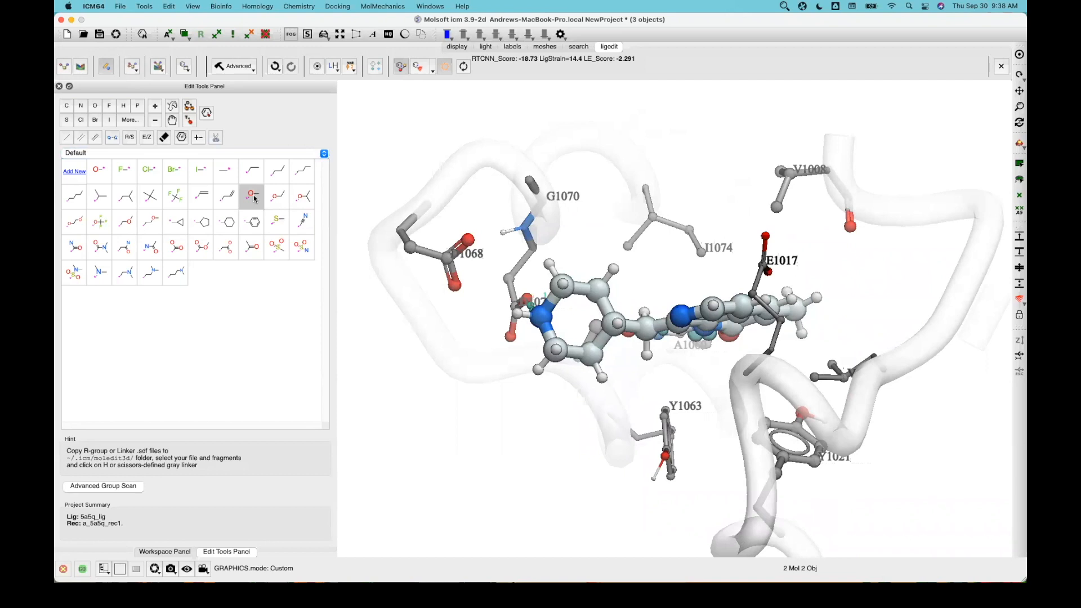
click(785, 6)
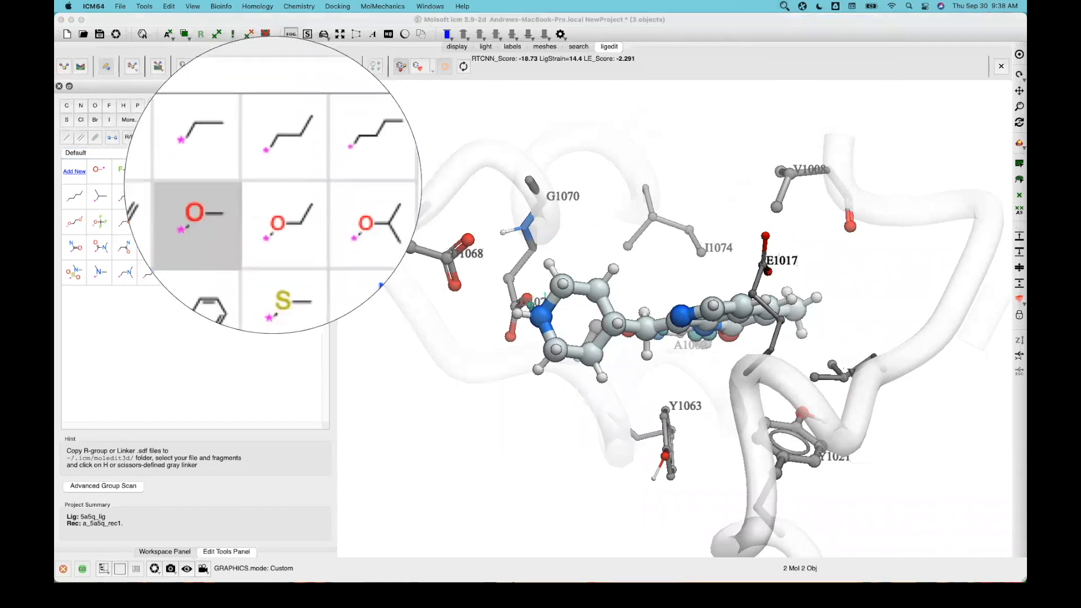
click(236, 204)
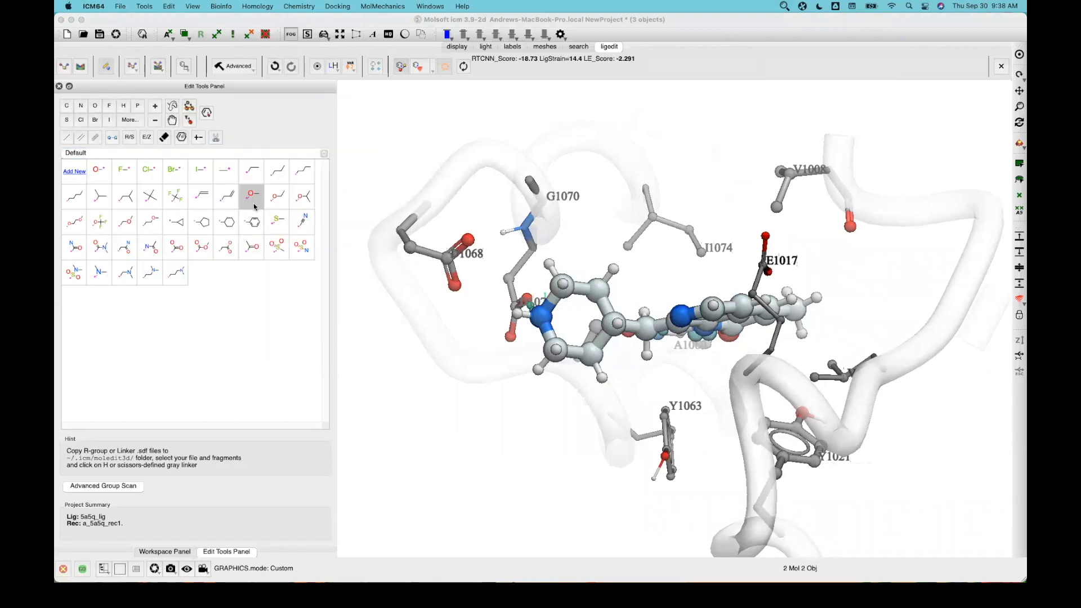
click(607, 274)
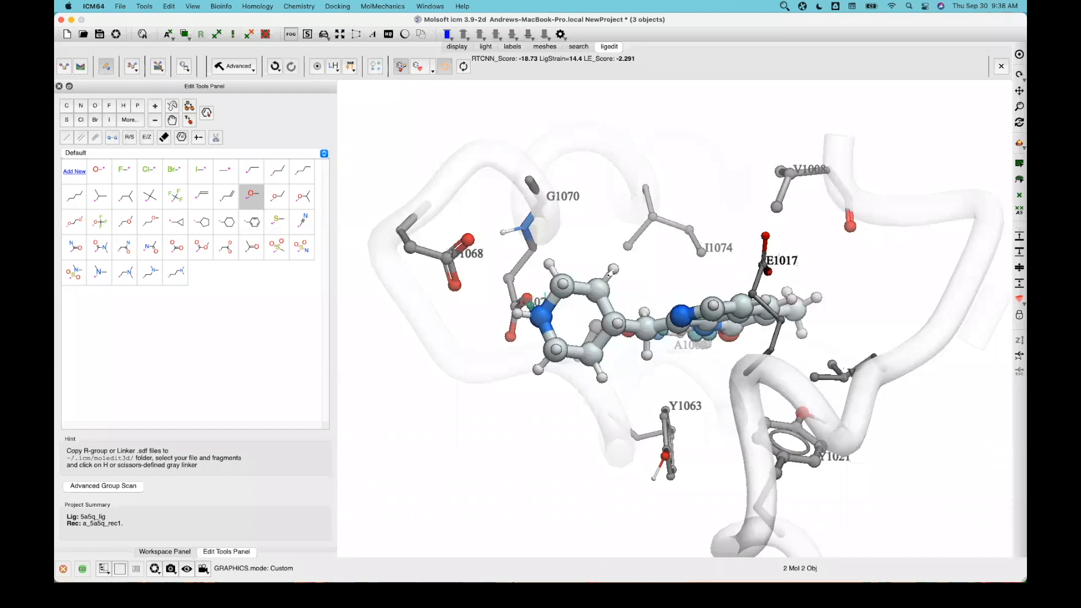
click(611, 273)
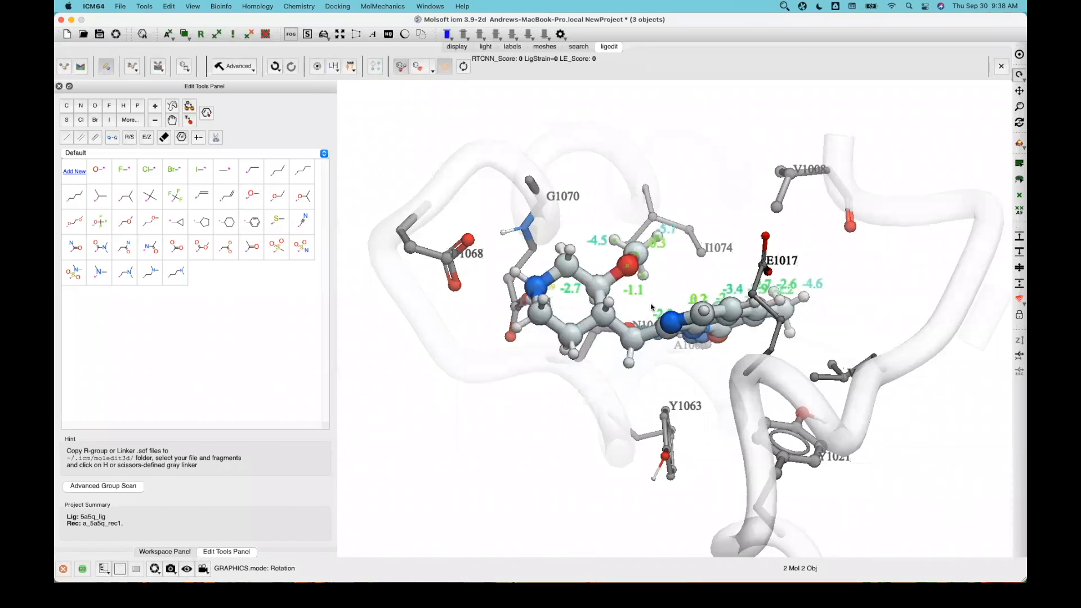
drag(688, 278, 693, 327)
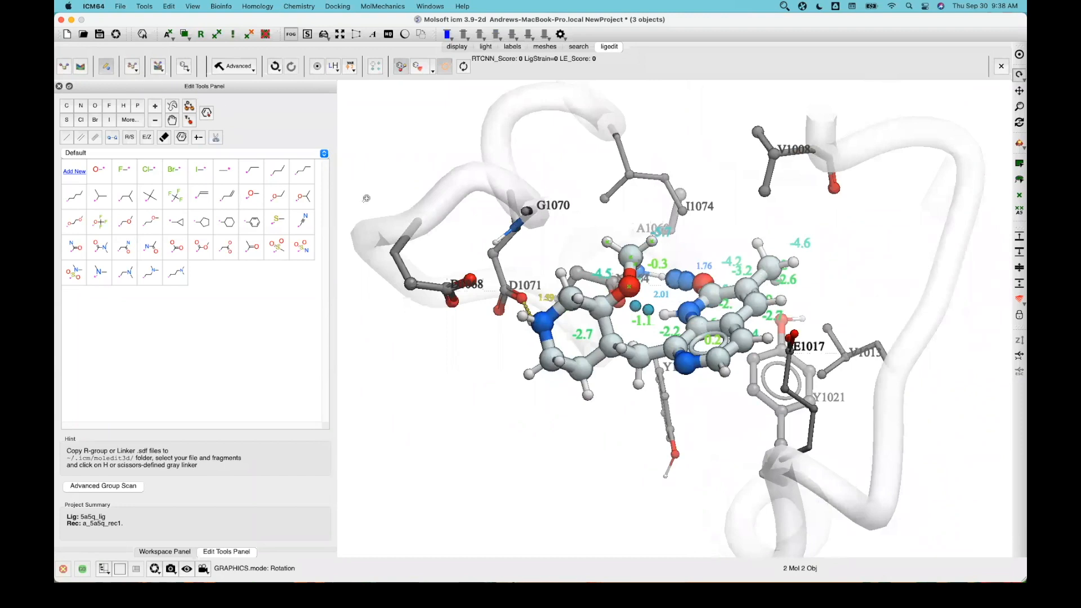
Step: Minimize the methoxy-substituted ligand in the receptor's soft grid and inspect its fit and scores
click(131, 68)
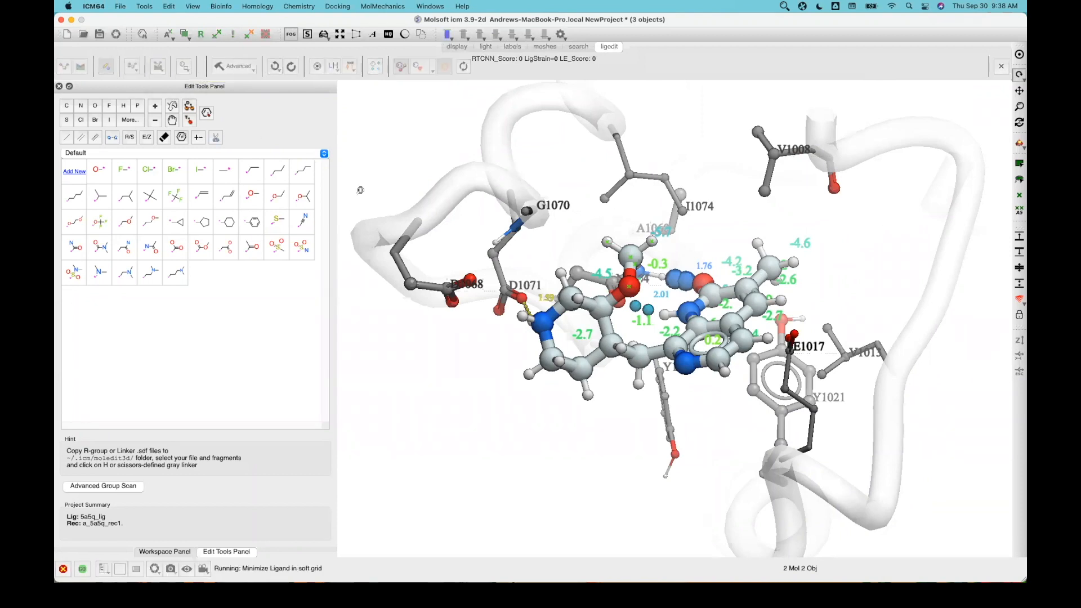
drag(487, 380, 439, 381)
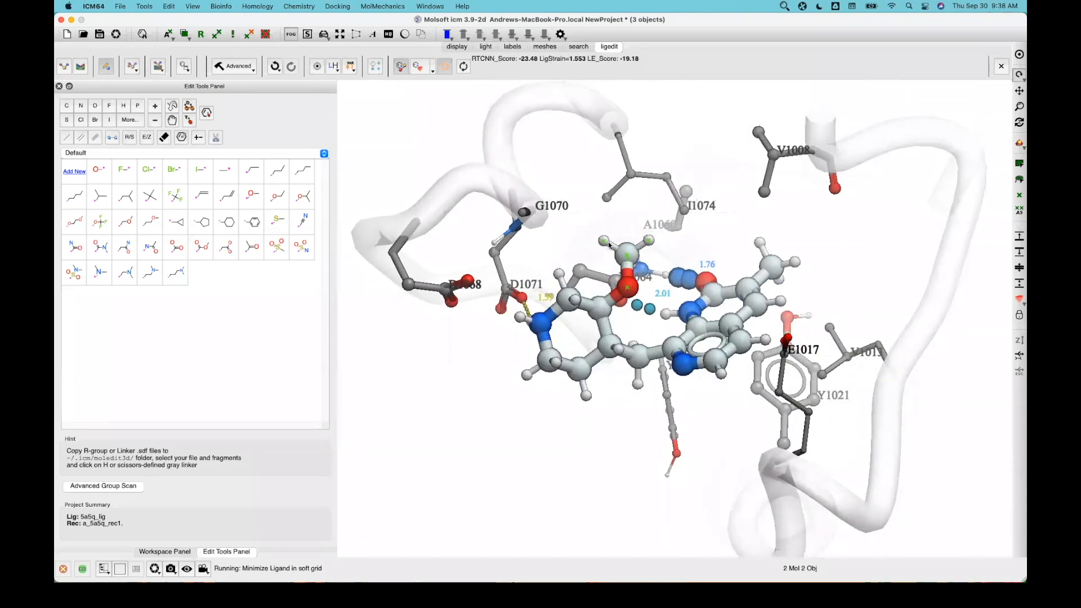
drag(594, 231, 660, 197)
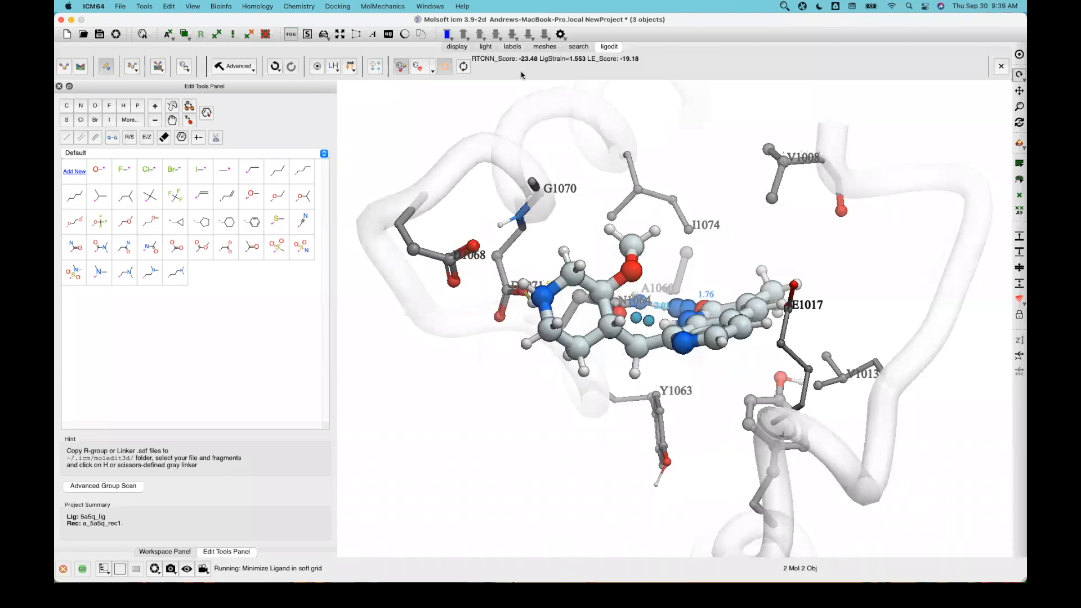
drag(594, 197, 562, 169)
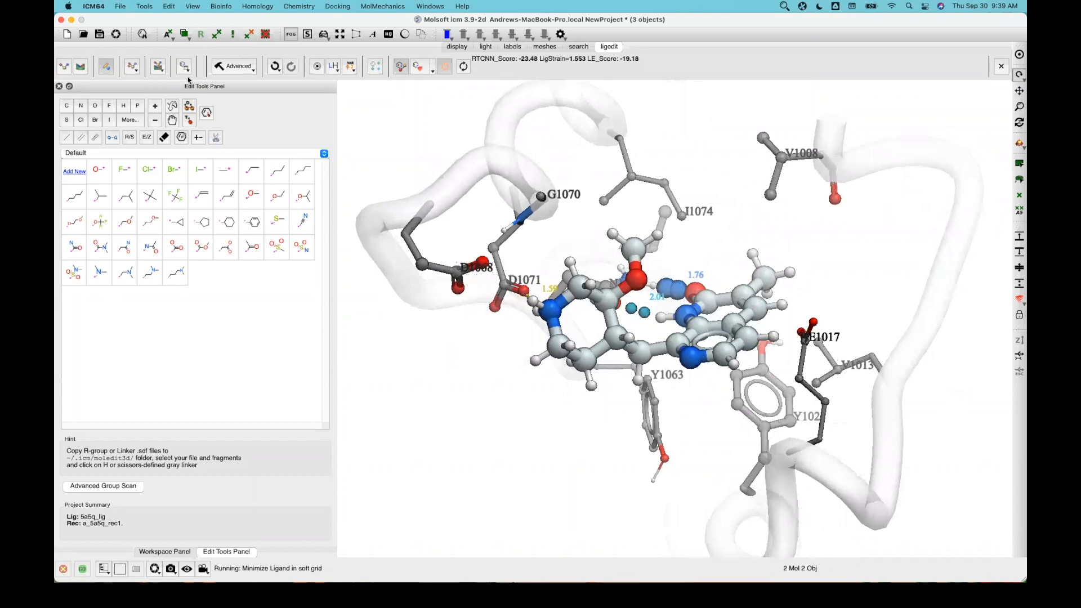
drag(412, 255, 360, 316)
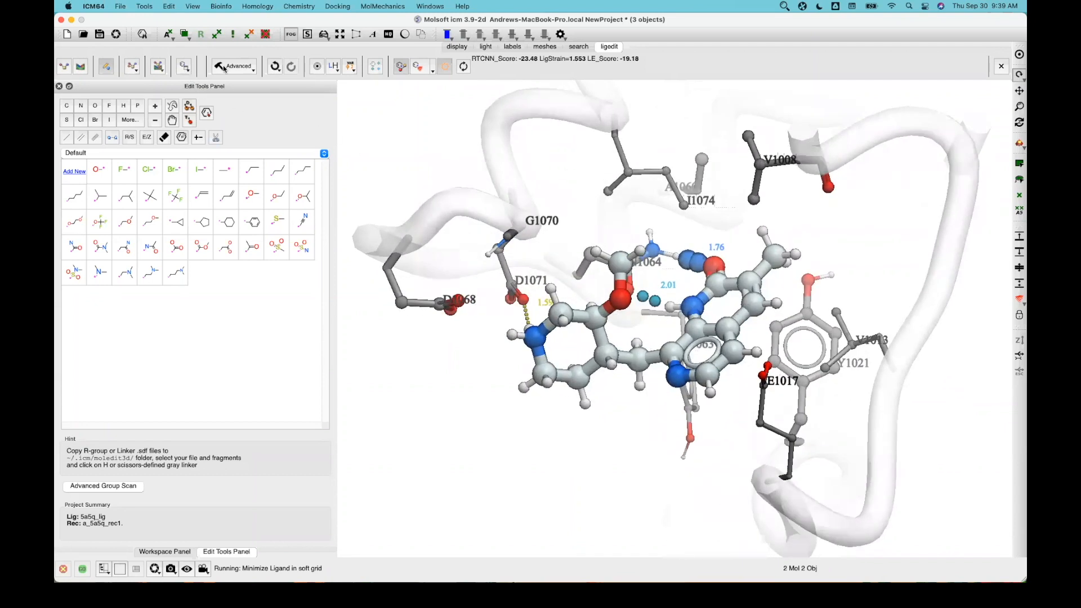
Step: Store the methoxy-substituted ligand in the LIGANDS table and undo the methoxy attachment on the displayed ligand
click(788, 6)
click(799, 16)
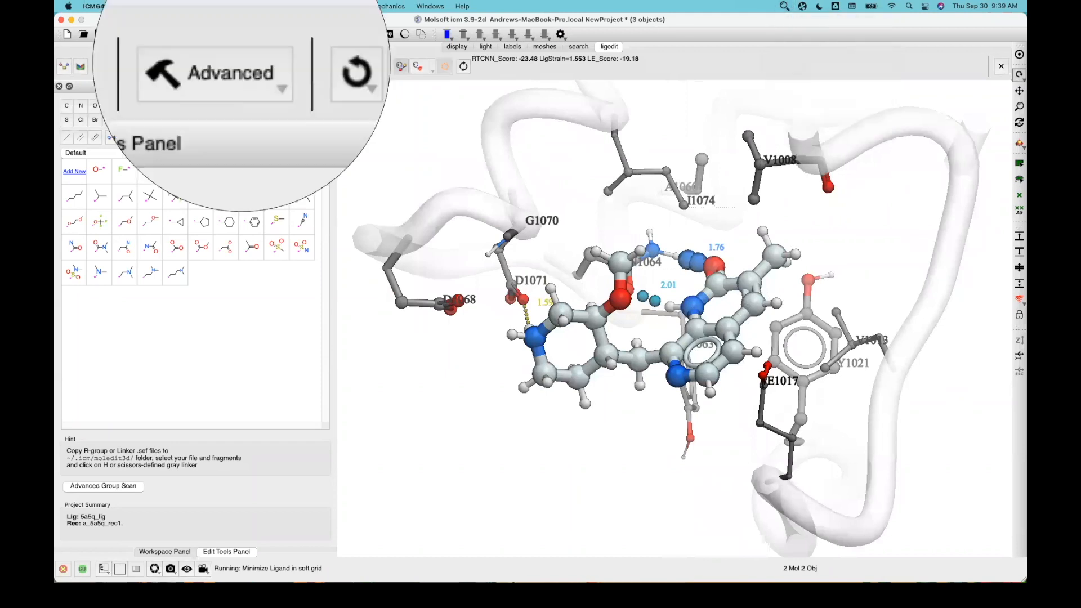
click(184, 66)
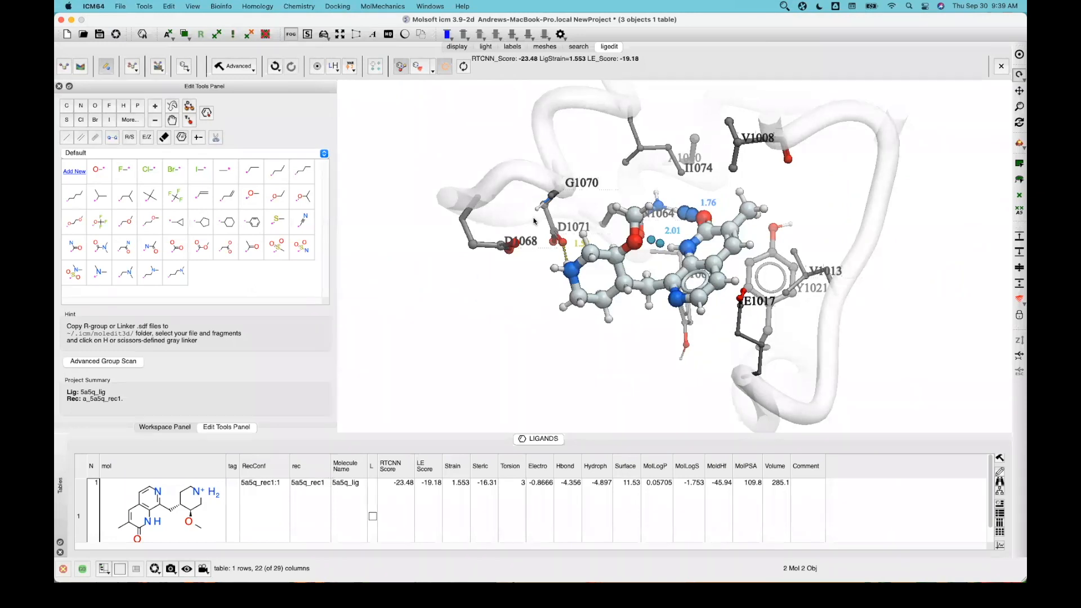
middle_drag(548, 298, 517, 350)
drag(483, 350, 503, 287)
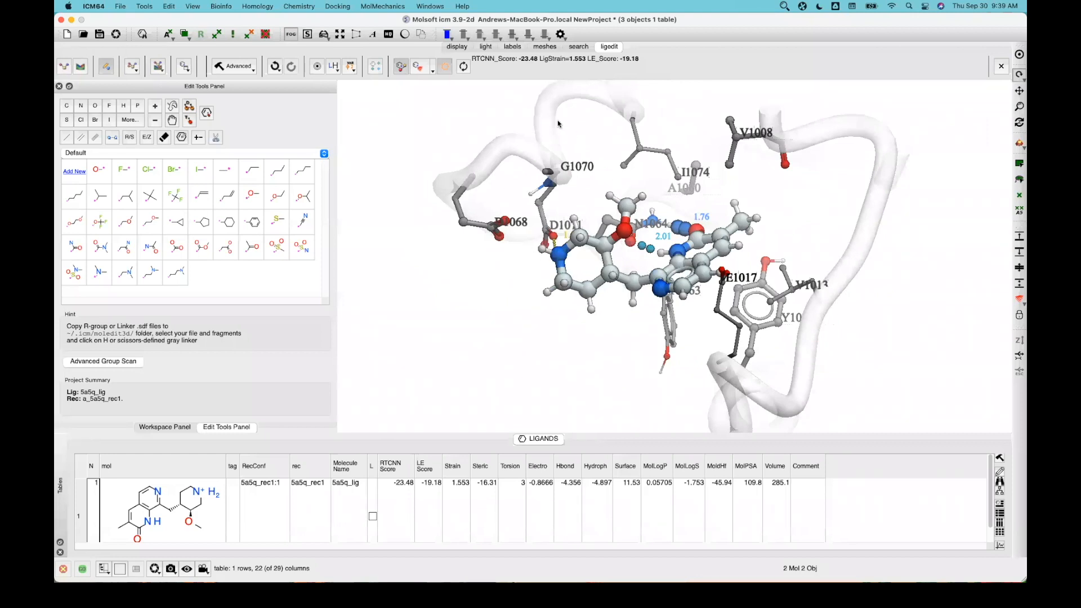
mouse_move(653, 208)
mouse_down()
mouse_move(645, 231)
mouse_move(675, 193)
mouse_move(647, 204)
mouse_up()
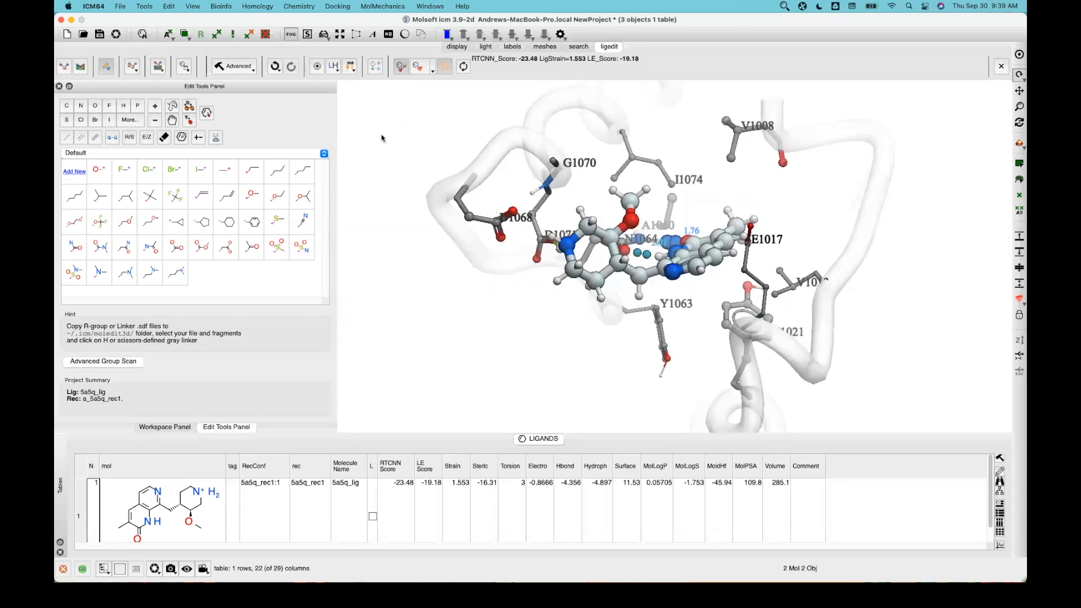
click(274, 67)
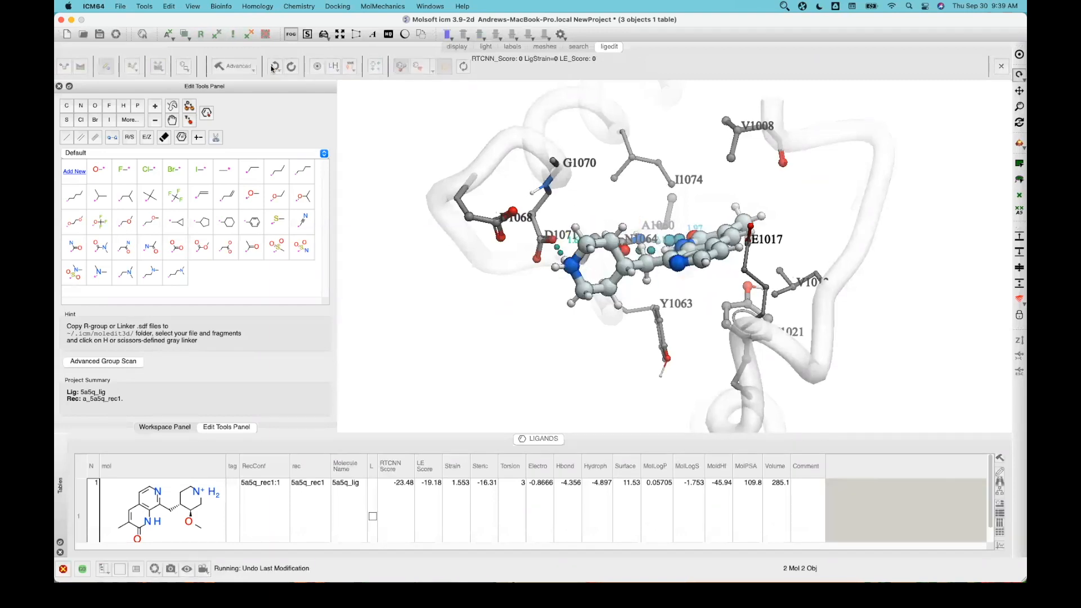
drag(422, 351, 393, 295)
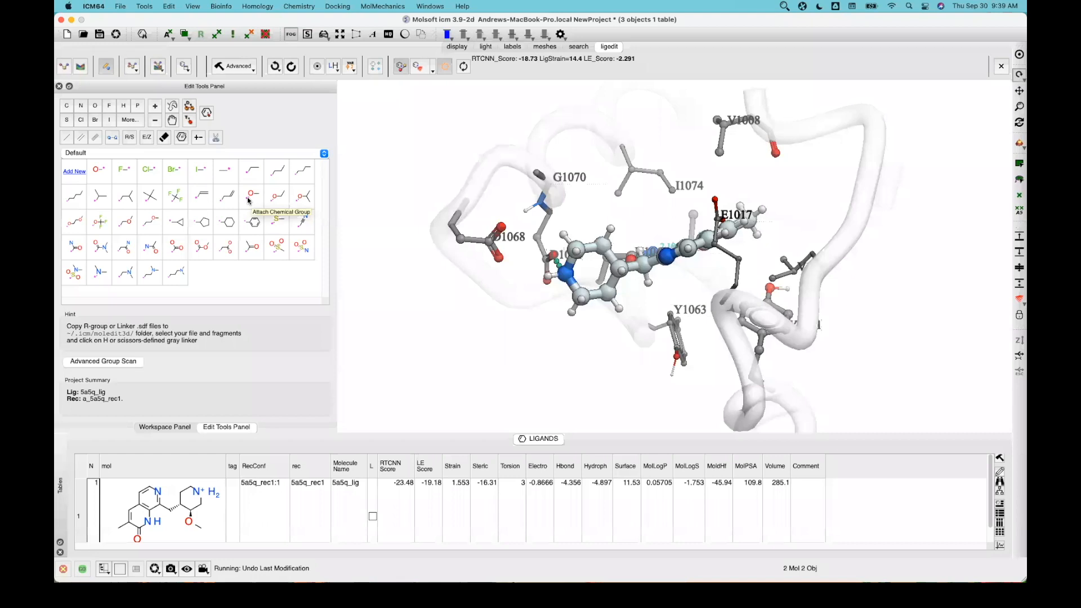
Step: Scan methoxy, ethoxy, isopropoxy and propoxy groups at the piperidine hydrogen facing I1074 and enlarge the results table
click(253, 206)
click(276, 204)
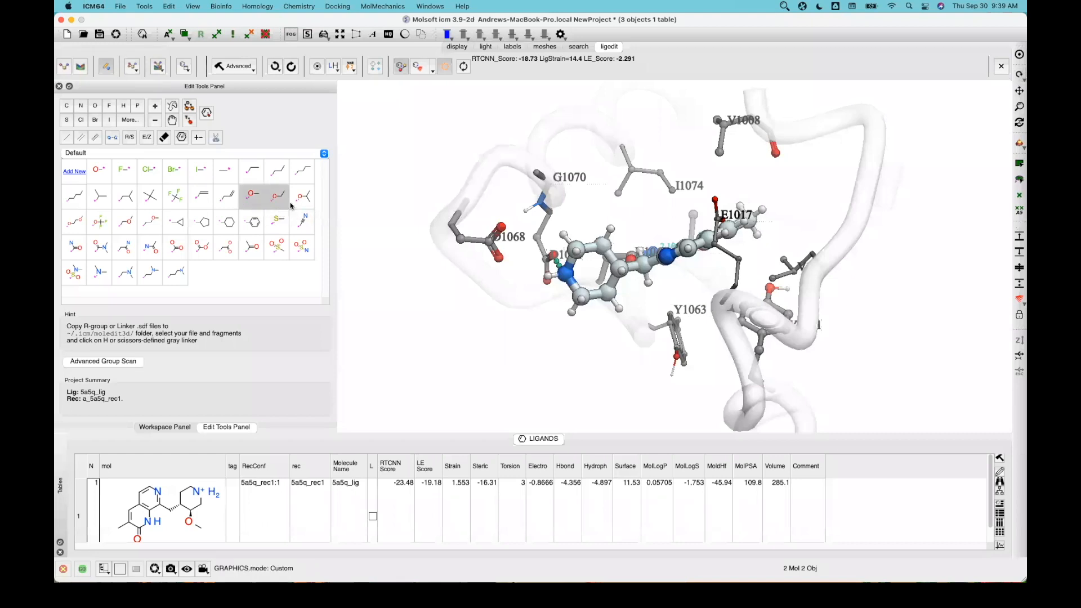
click(300, 204)
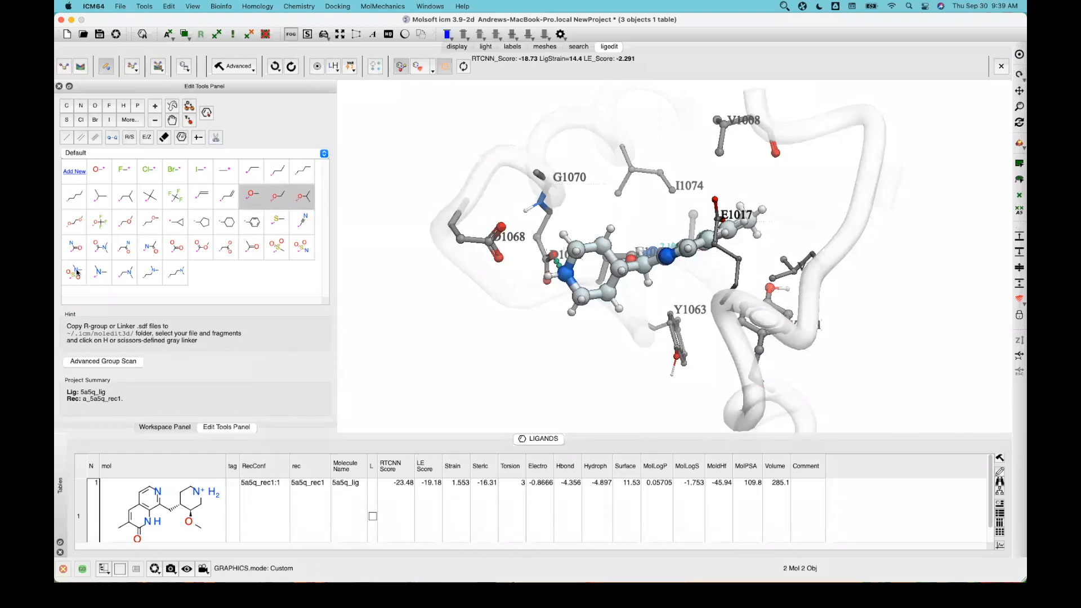
click(80, 228)
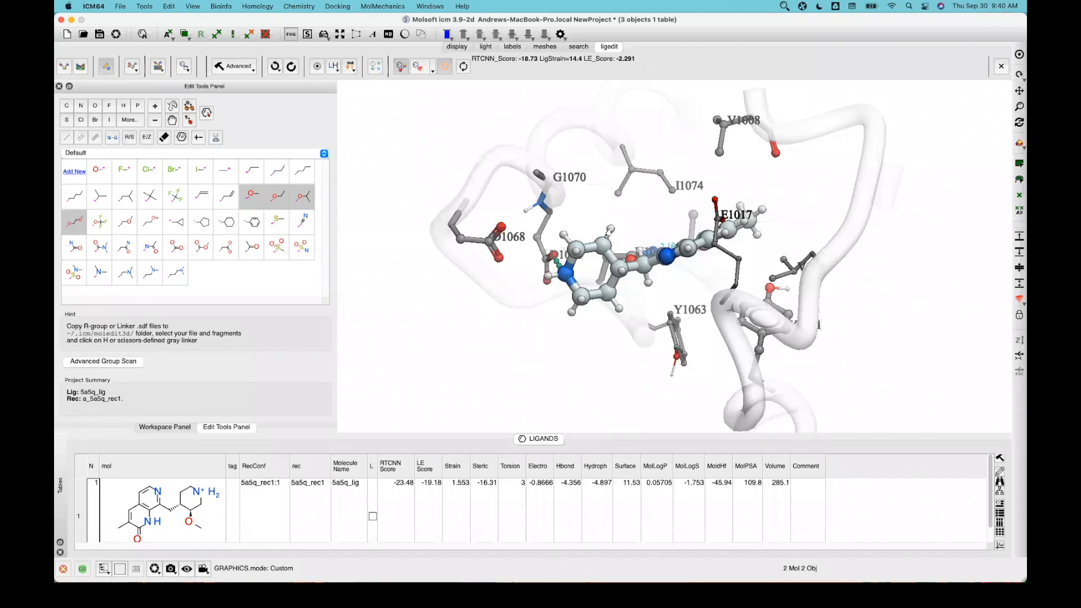
click(612, 231)
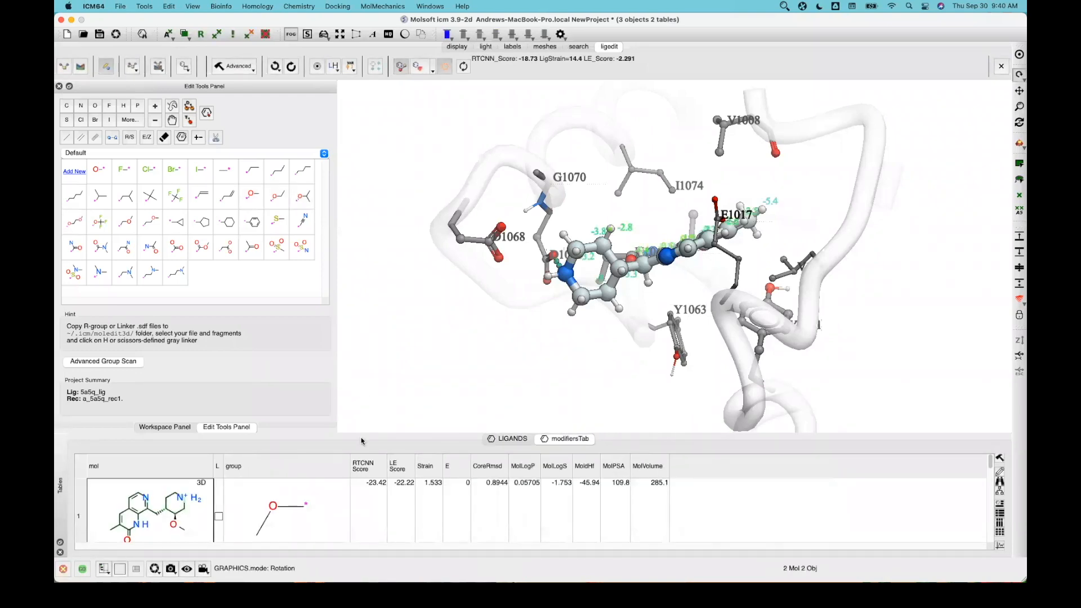
drag(364, 432, 364, 353)
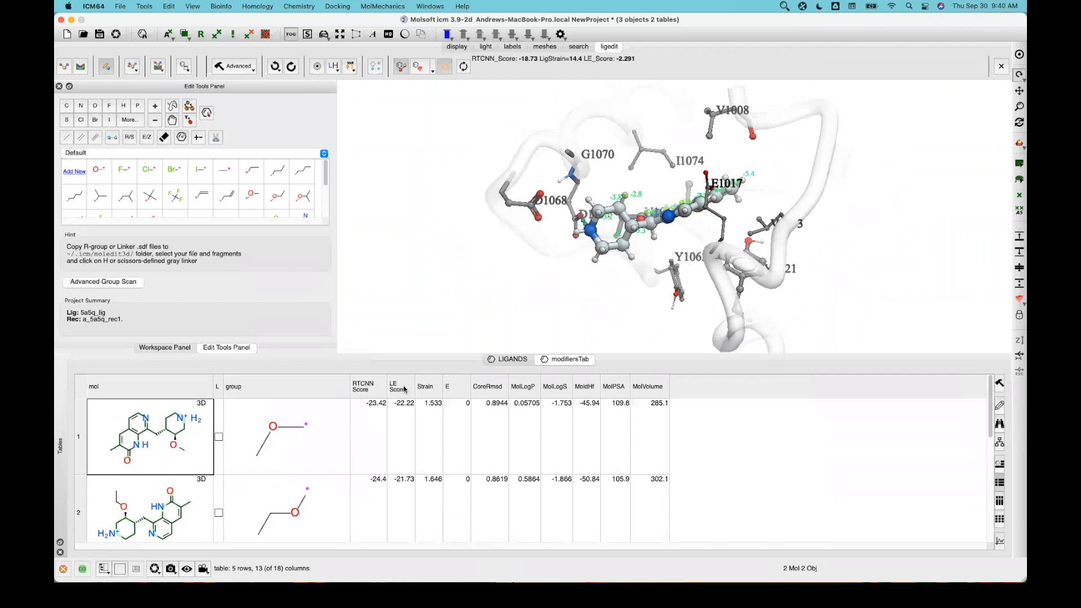
Step: Hide the E column in modifiersTab and sort the scanned ligands by RTCNN Score, lowest first
scroll(409, 438, down, 3)
scroll(408, 443, up, 3)
scroll(369, 506, down, 1)
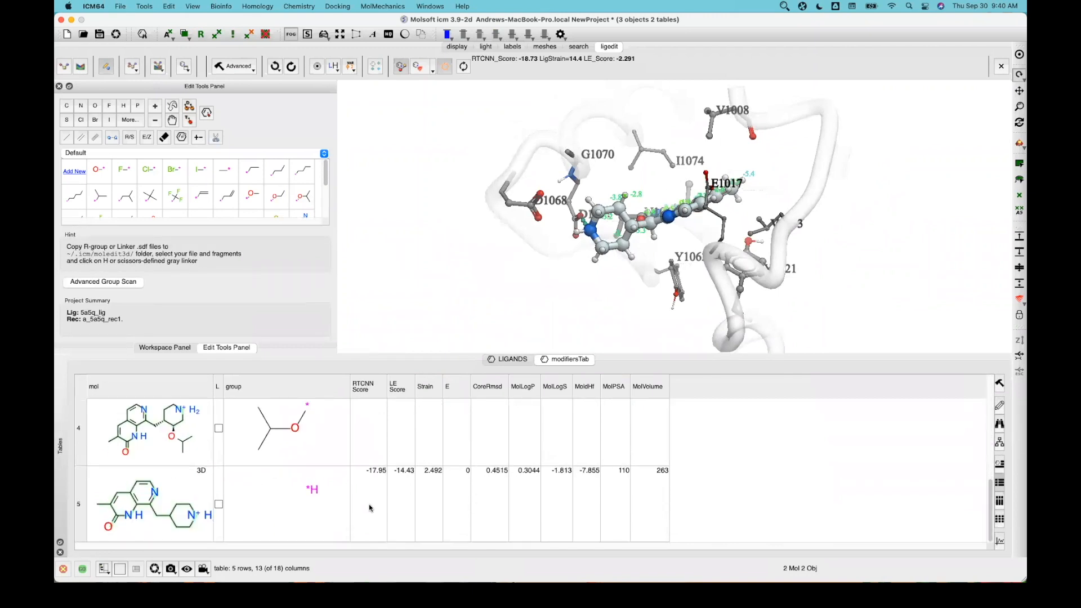
right_click(453, 389)
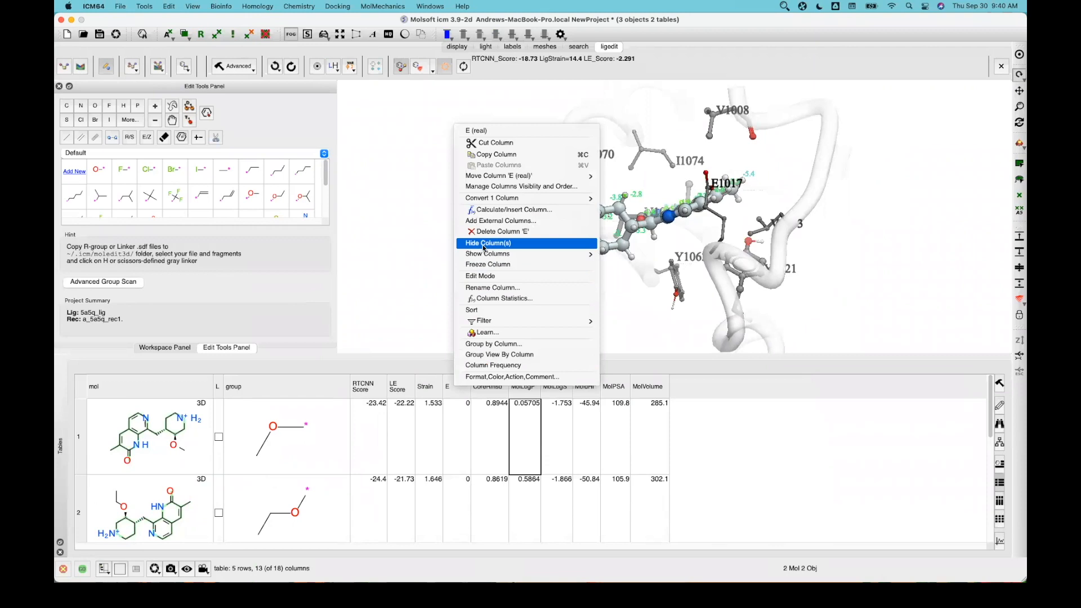
click(487, 243)
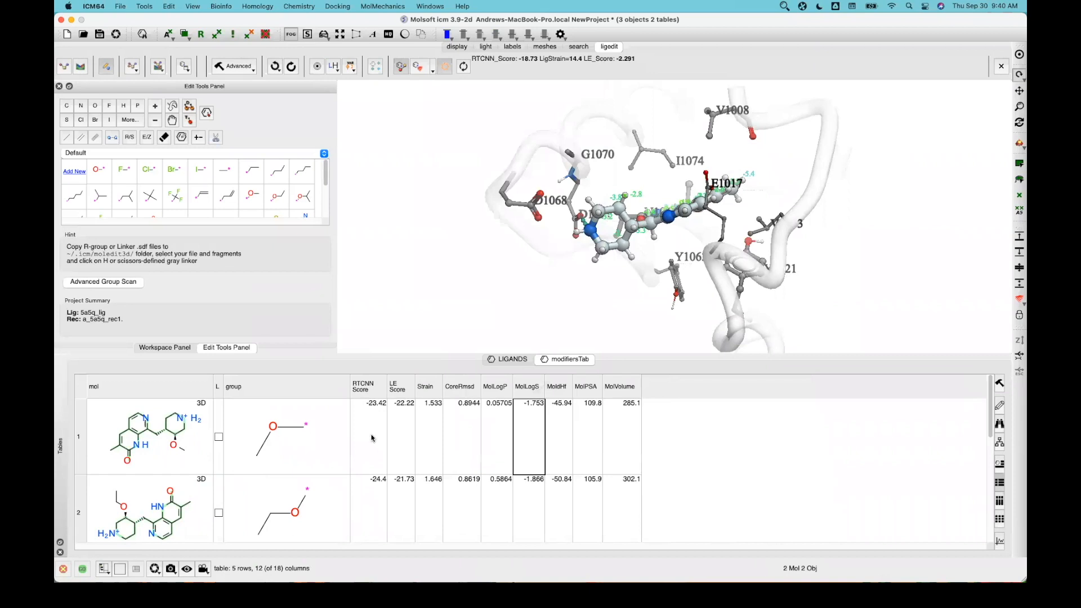
click(369, 384)
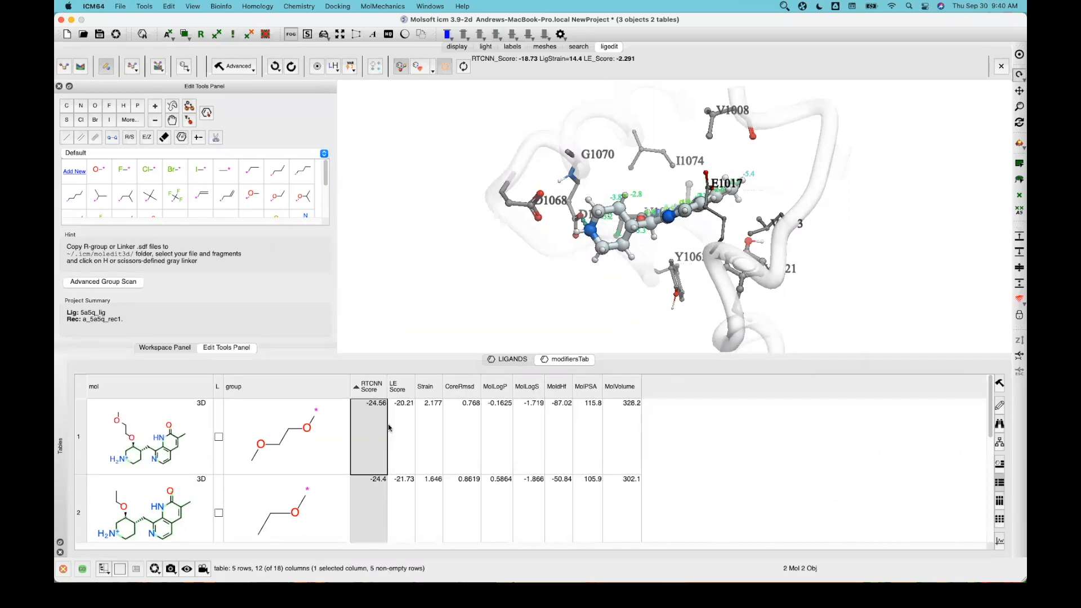
scroll(375, 431, down, 4)
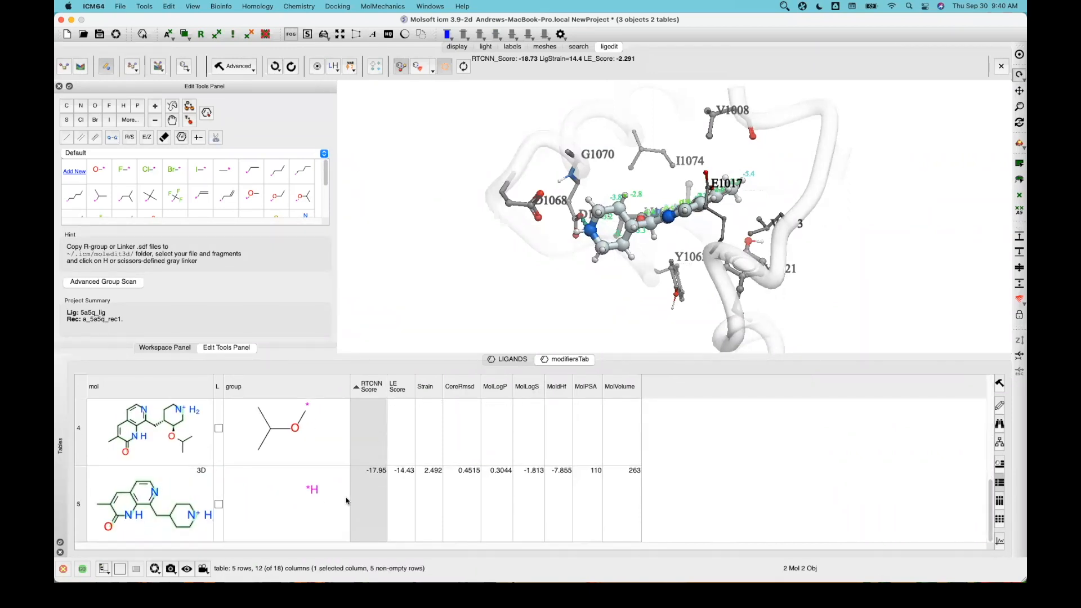
scroll(357, 485, up, 4)
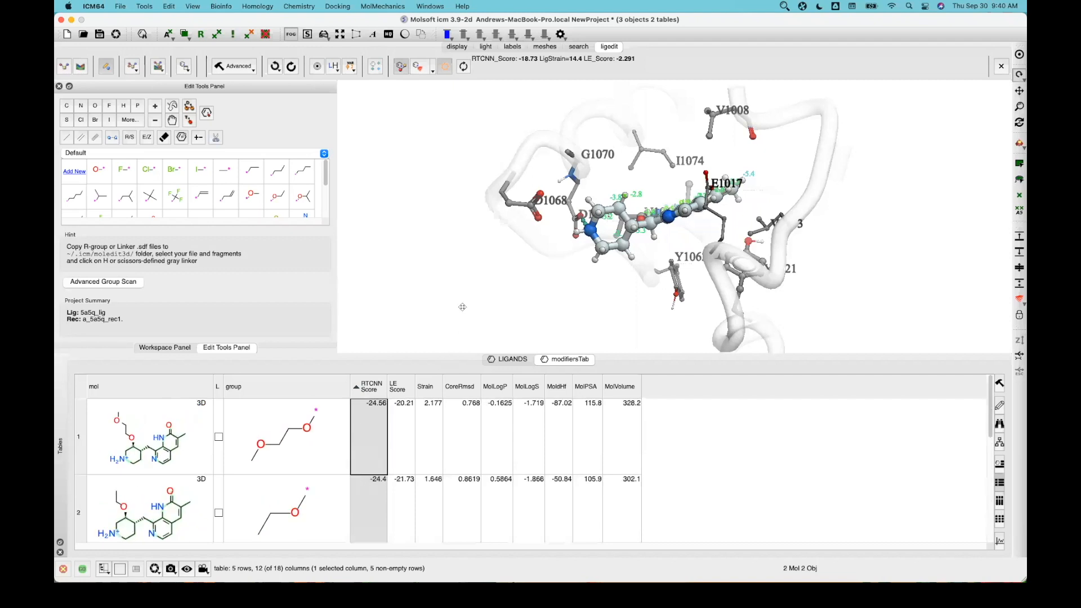
Step: Load the methoxyethoxy, ethoxy and isopropoxy ligands from modifiersTab into the pocket one after another to compare their fit
click(274, 444)
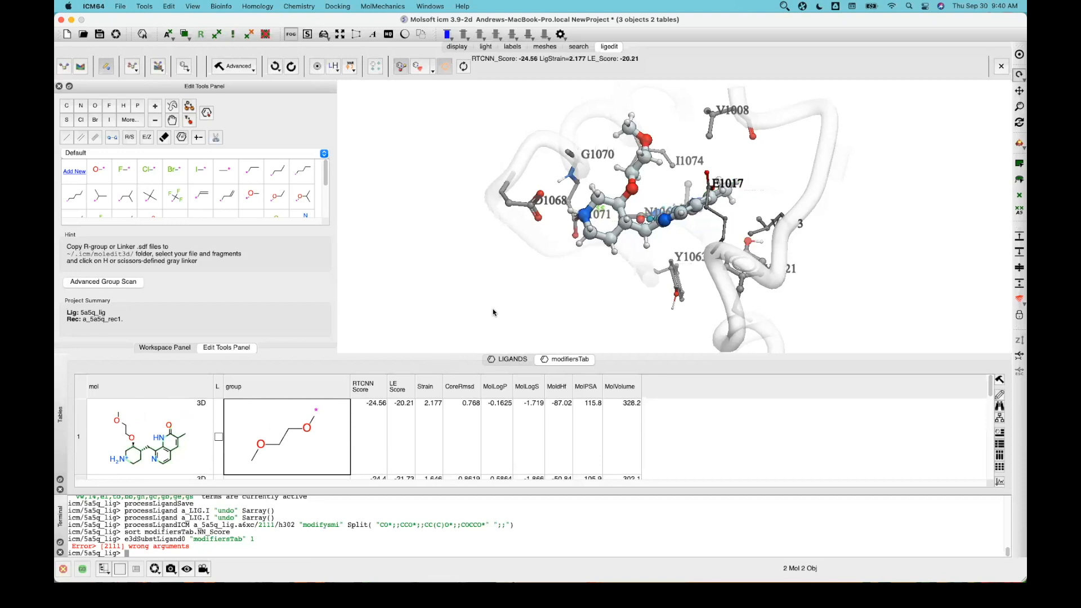
drag(505, 326, 515, 308)
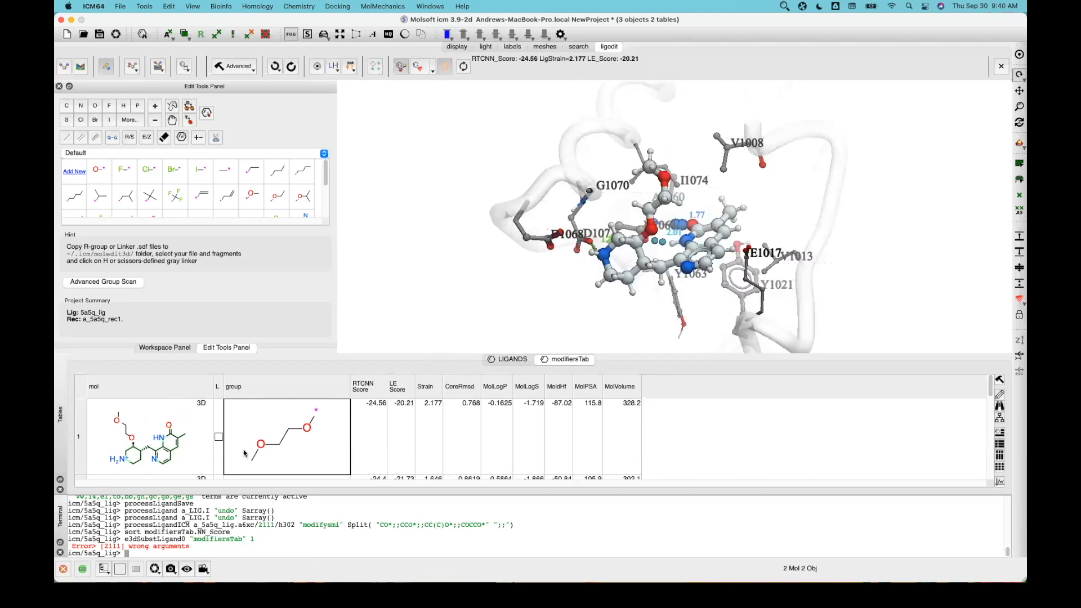
scroll(253, 450, down, 1)
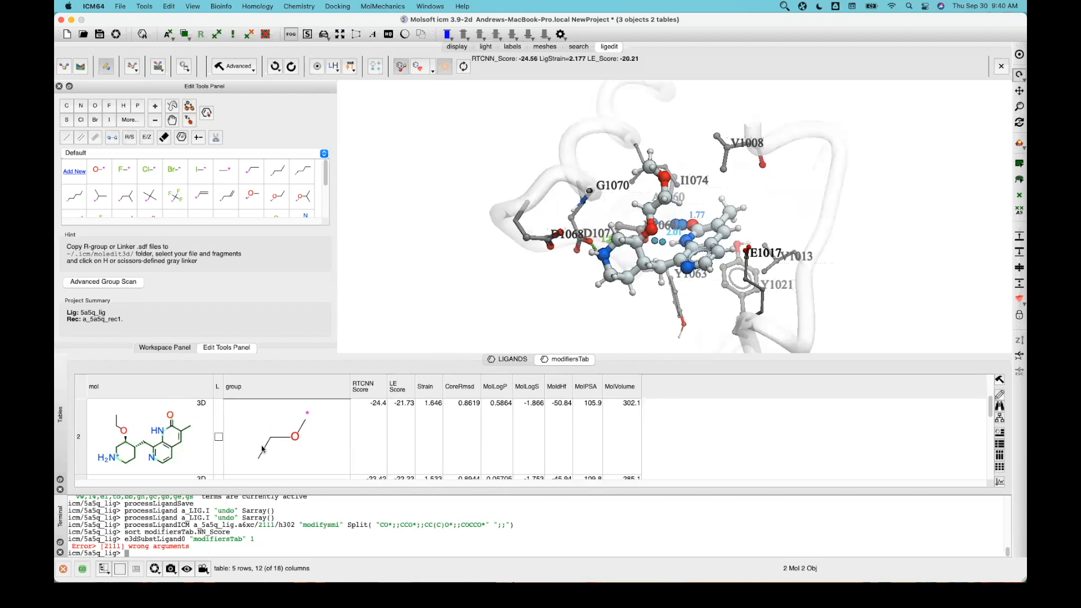
double_click(270, 449)
scroll(272, 450, down, 2)
double_click(272, 450)
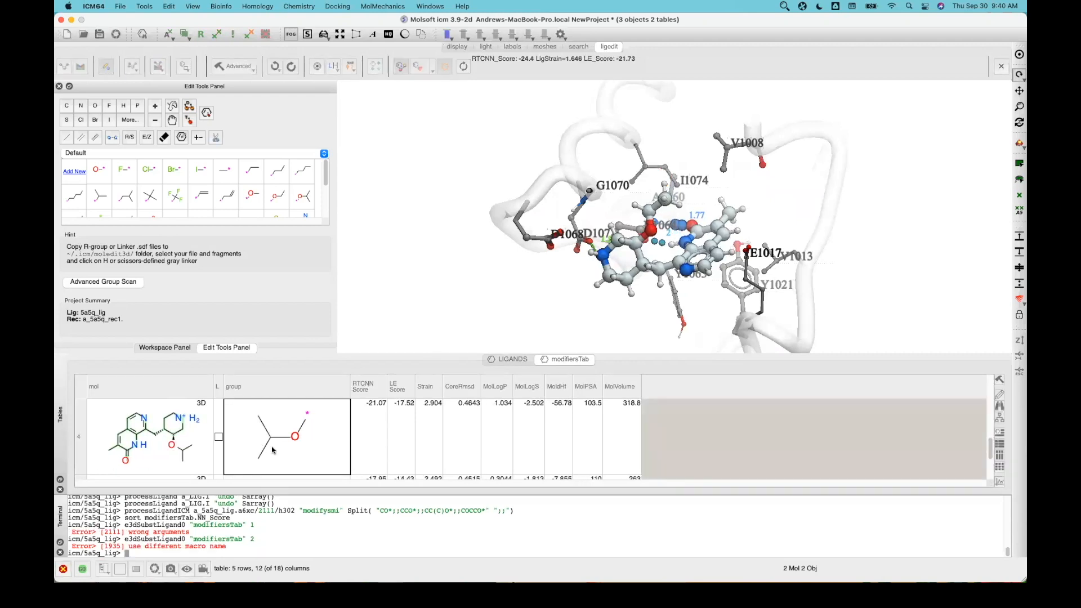
Step: Load the ethoxy-substituted ligand from row 2 of modifiersTab back into the pocket and close the terminal pane
scroll(293, 415, up, 2)
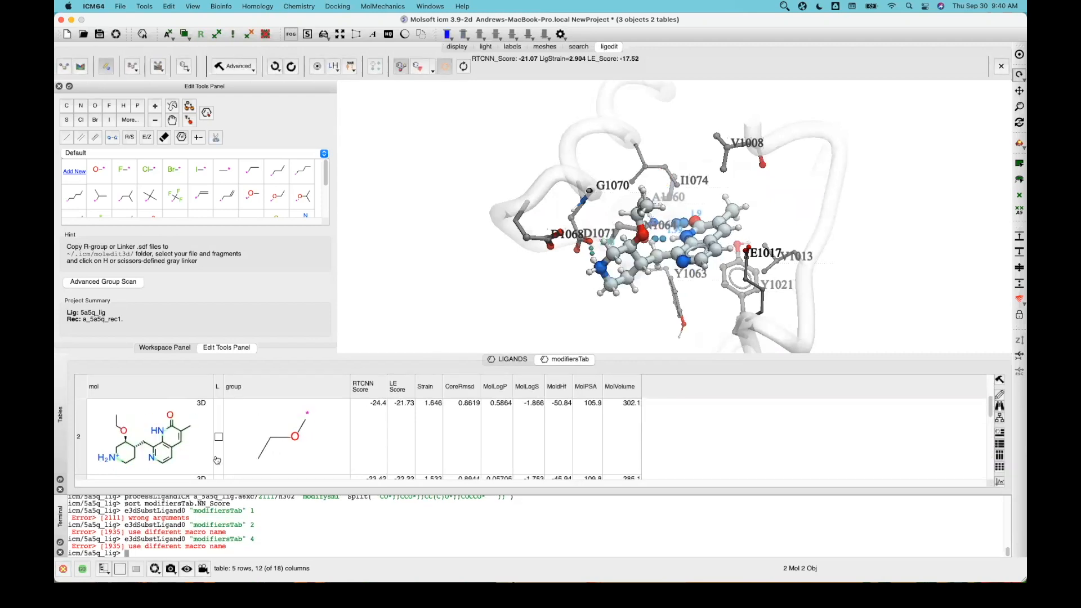
double_click(313, 428)
scroll(313, 427, up, 1)
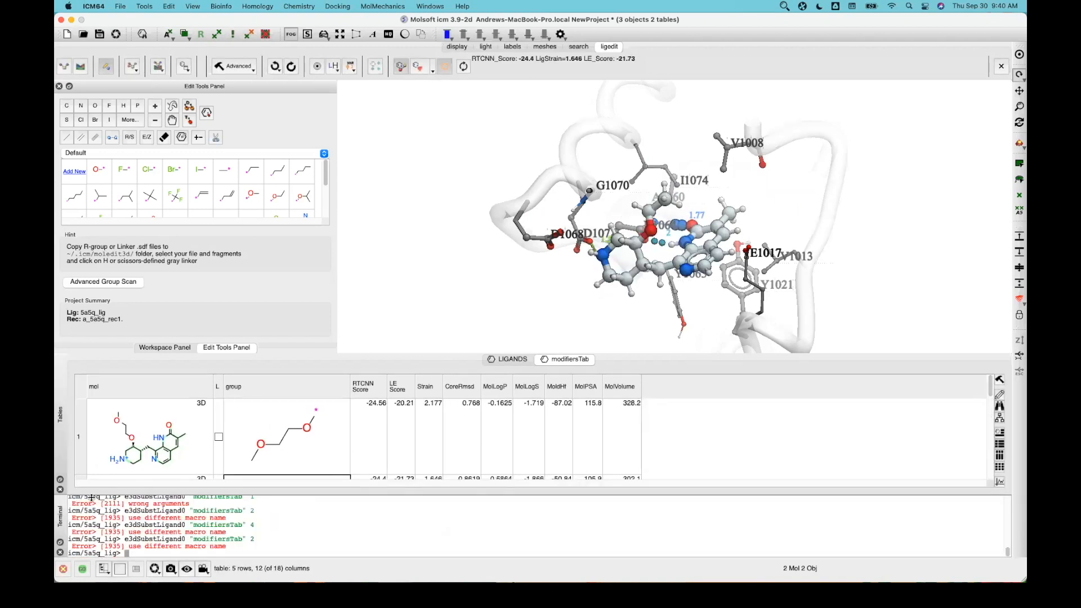
click(61, 553)
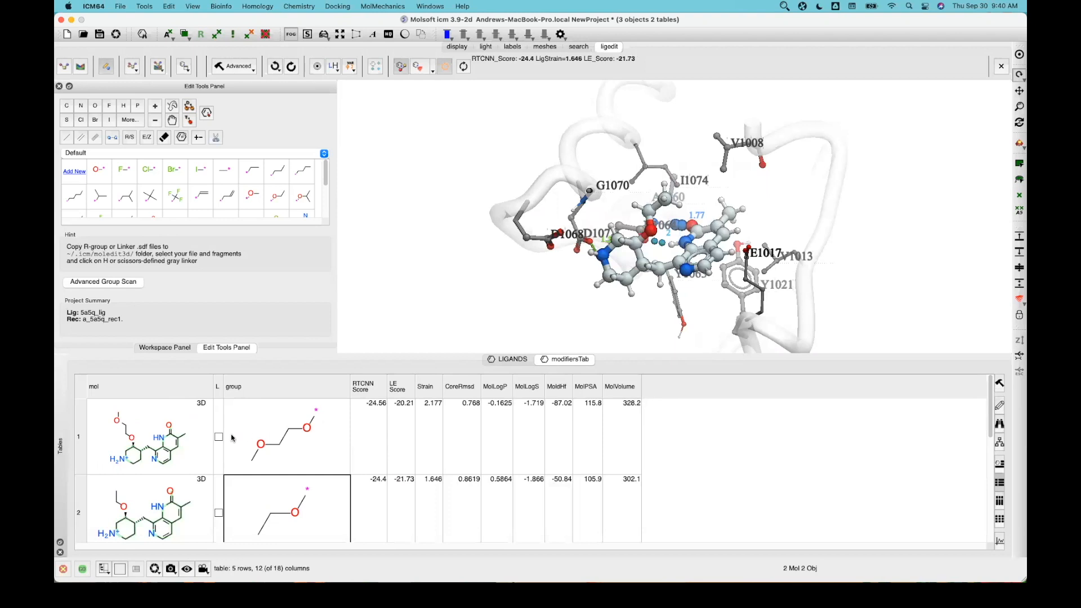
Step: Examine the ethoxy-substituted ligand's fit in the pocket and look over the methoxy and isopropoxy rows of modifiersTab
scroll(220, 451, down, 2)
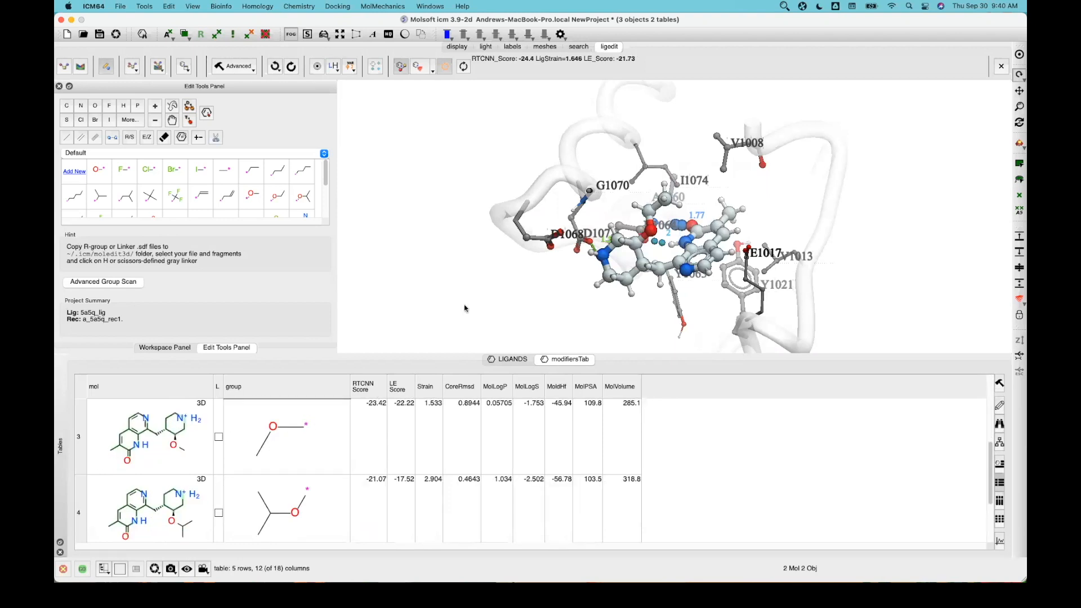
drag(577, 247, 549, 245)
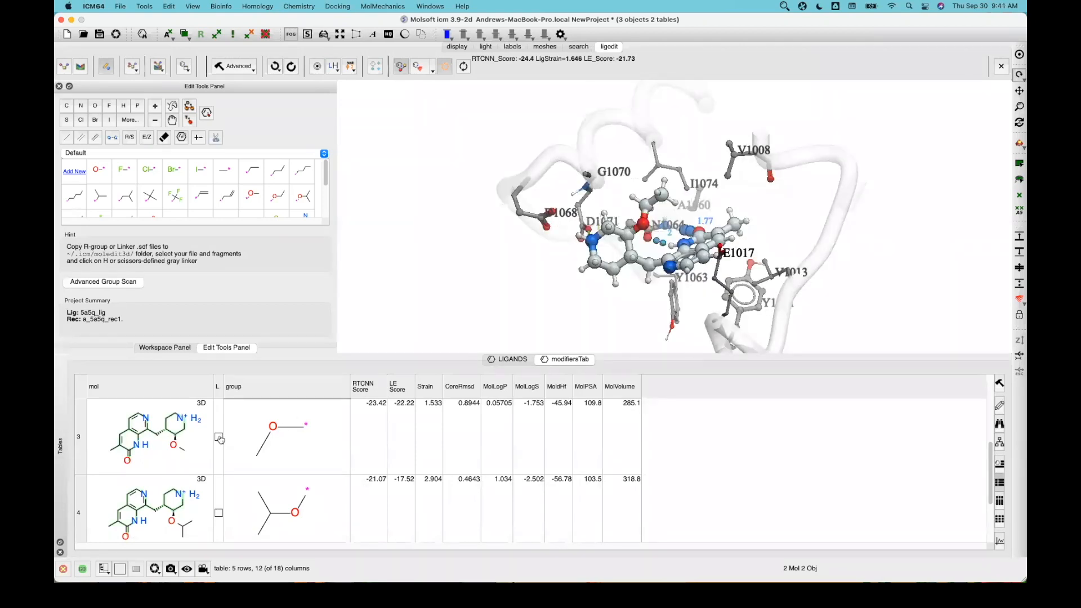
click(218, 514)
click(219, 514)
click(218, 514)
click(218, 514)
click(218, 514)
click(218, 513)
drag(522, 231, 407, 257)
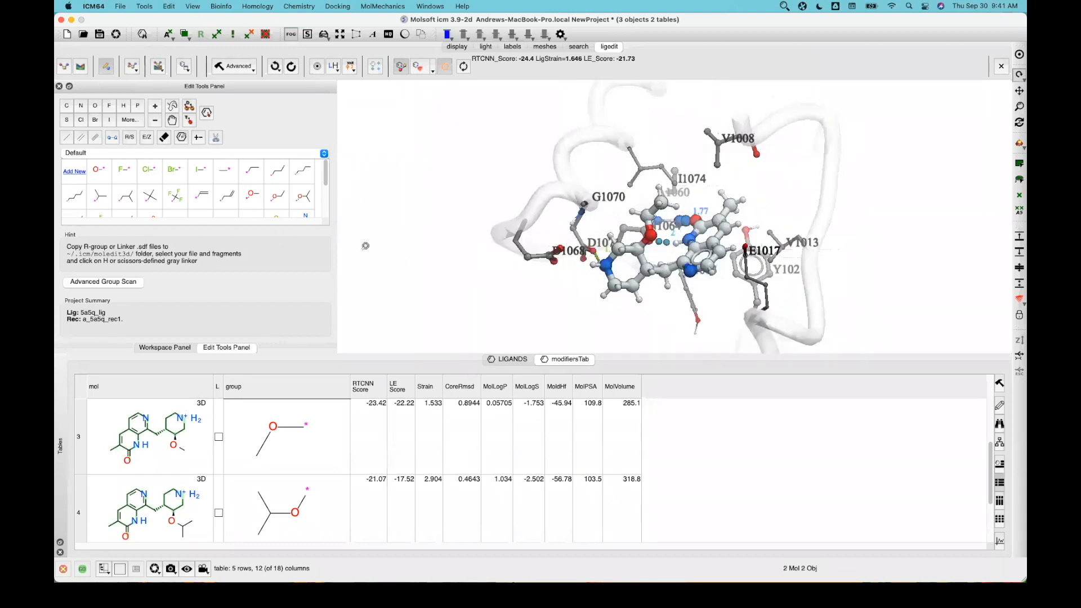
scroll(365, 246, up, 5)
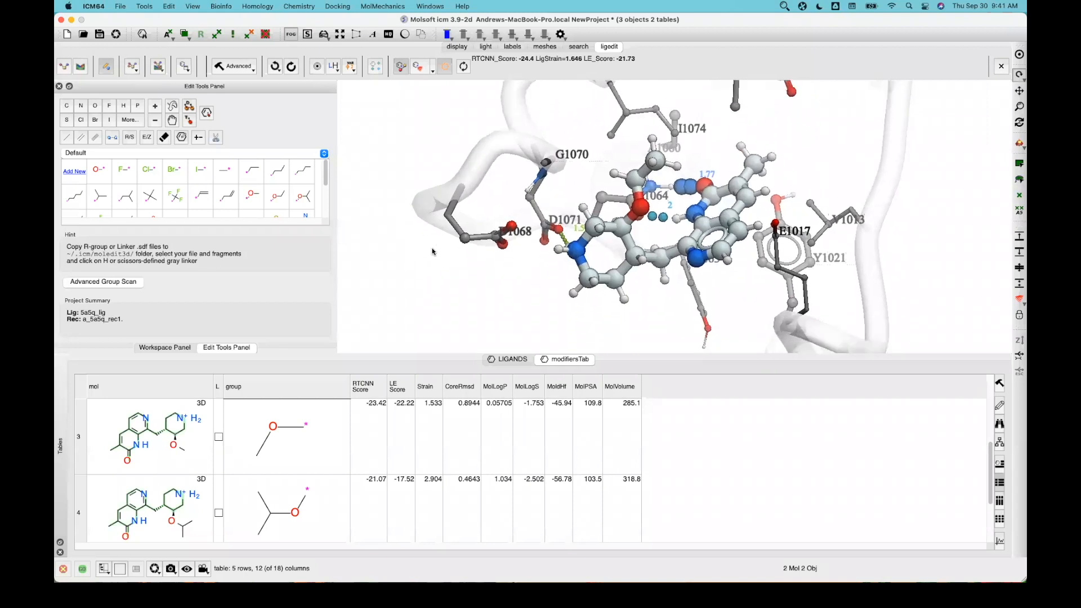
Step: Open the ligand's Modification History as a table and review the recorded editing operations from first to last
click(275, 69)
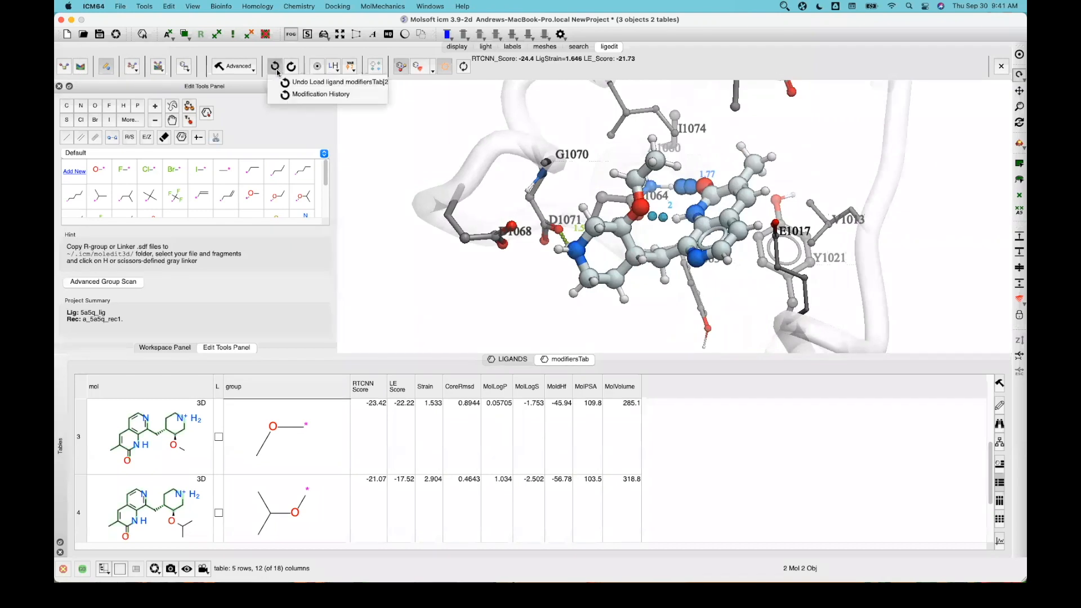
click(784, 8)
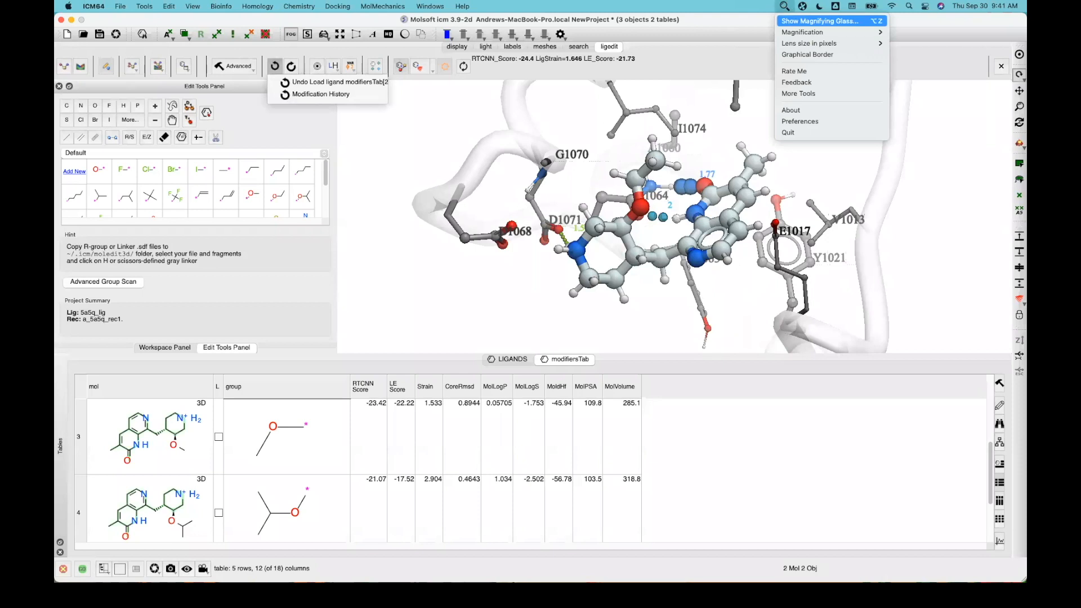
click(813, 21)
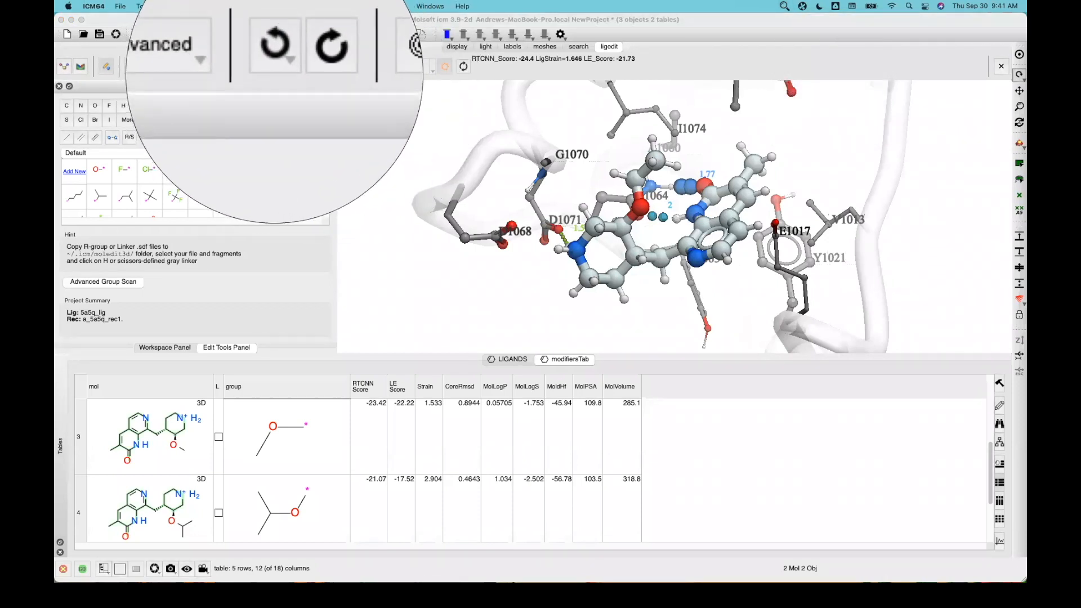
click(277, 72)
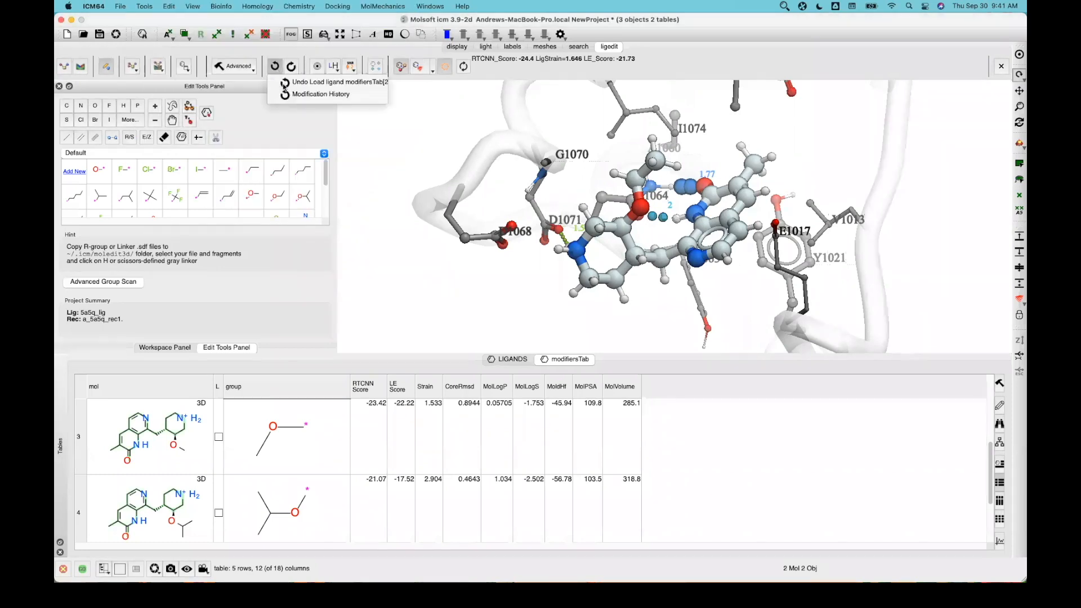
click(316, 96)
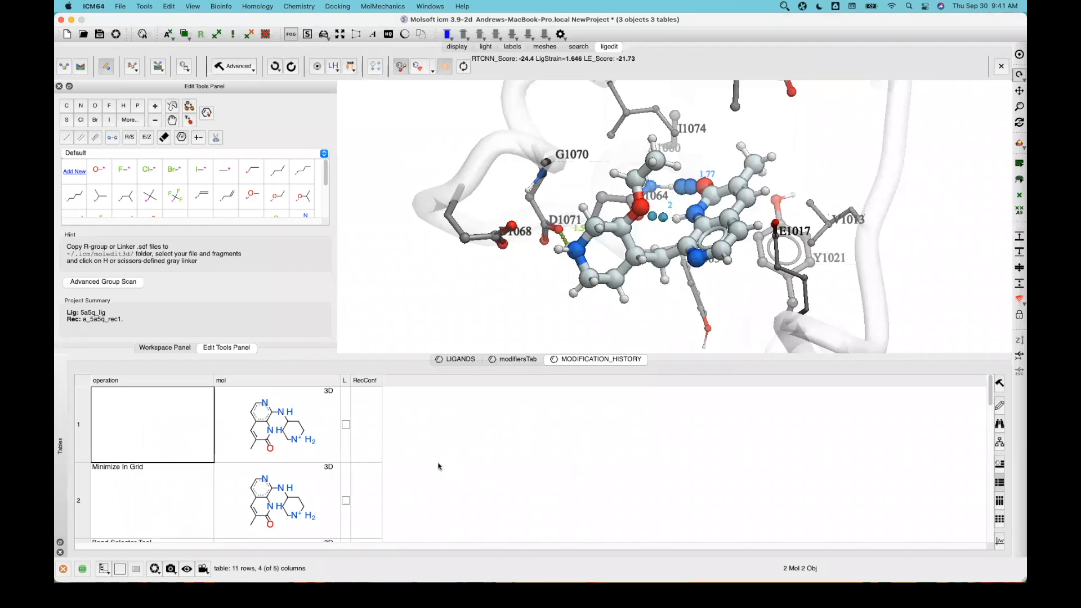
scroll(163, 476, down, 2)
scroll(127, 475, down, 4)
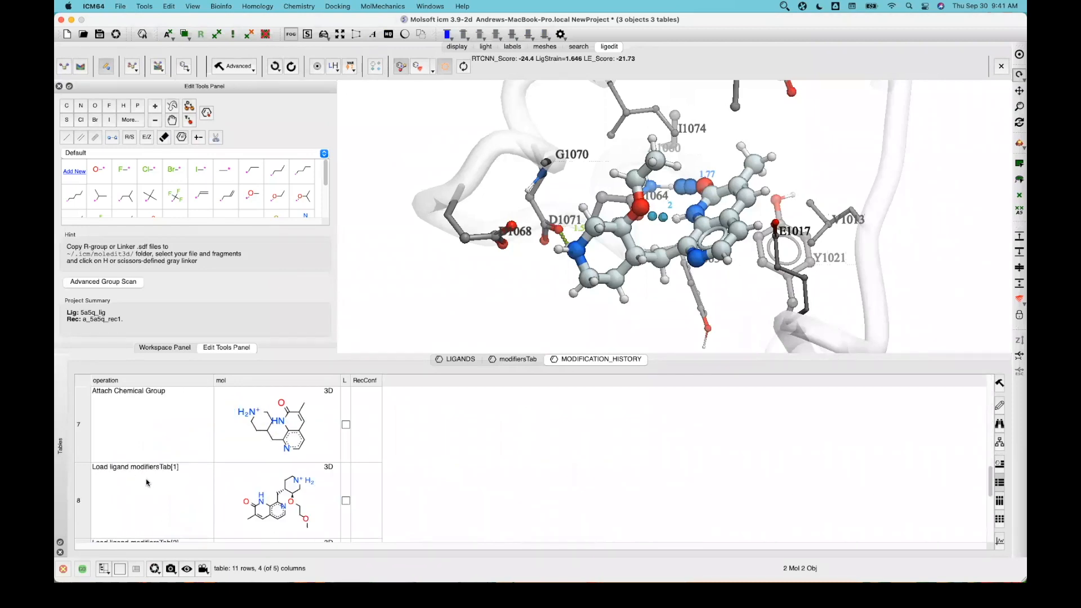
scroll(145, 487, down, 3)
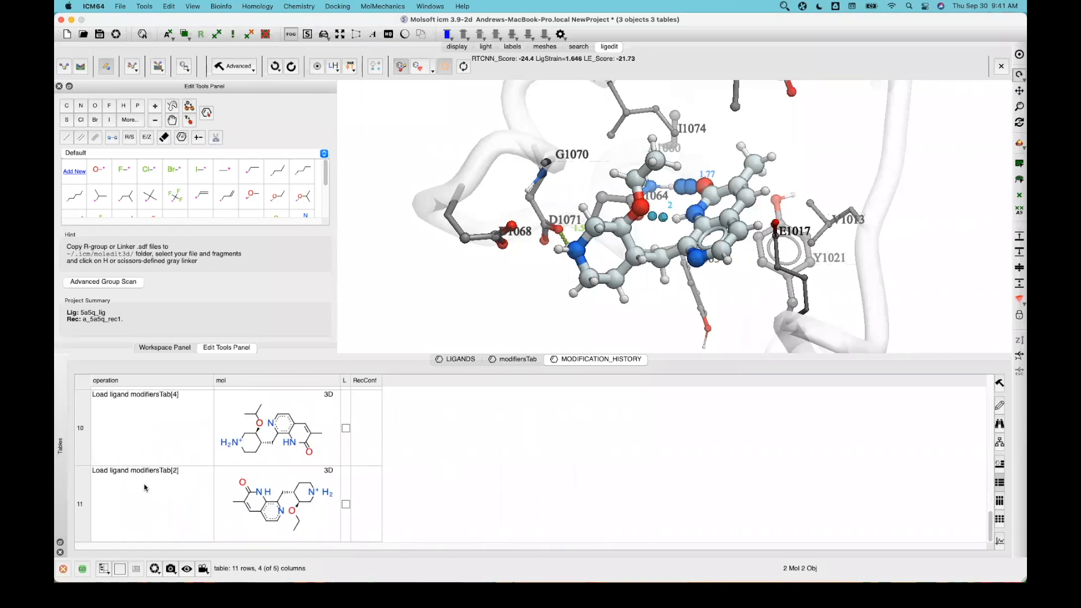
scroll(144, 488, up, 9)
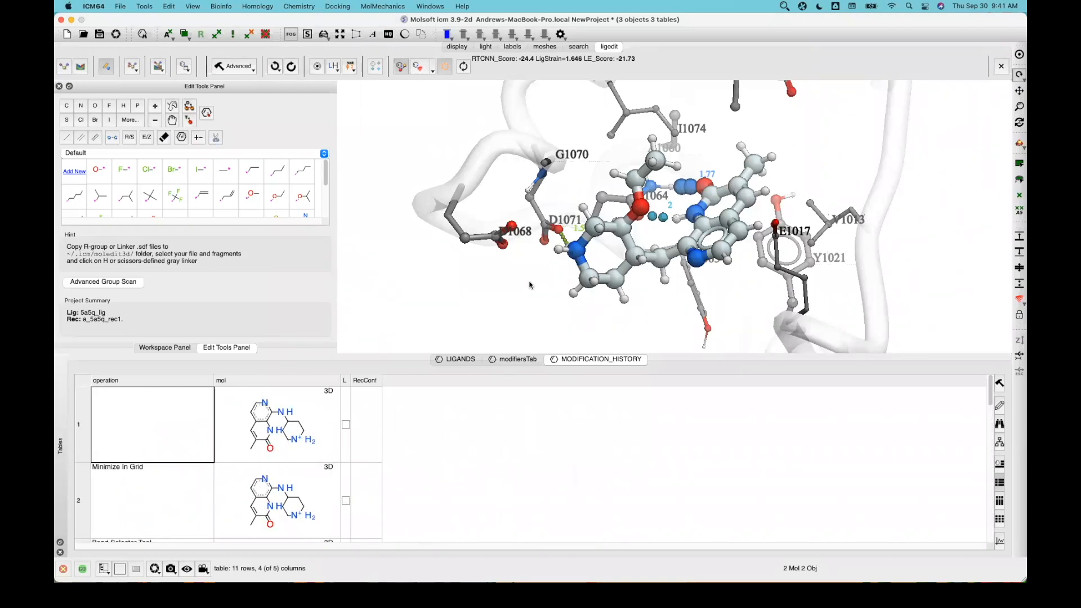
drag(502, 295, 504, 274)
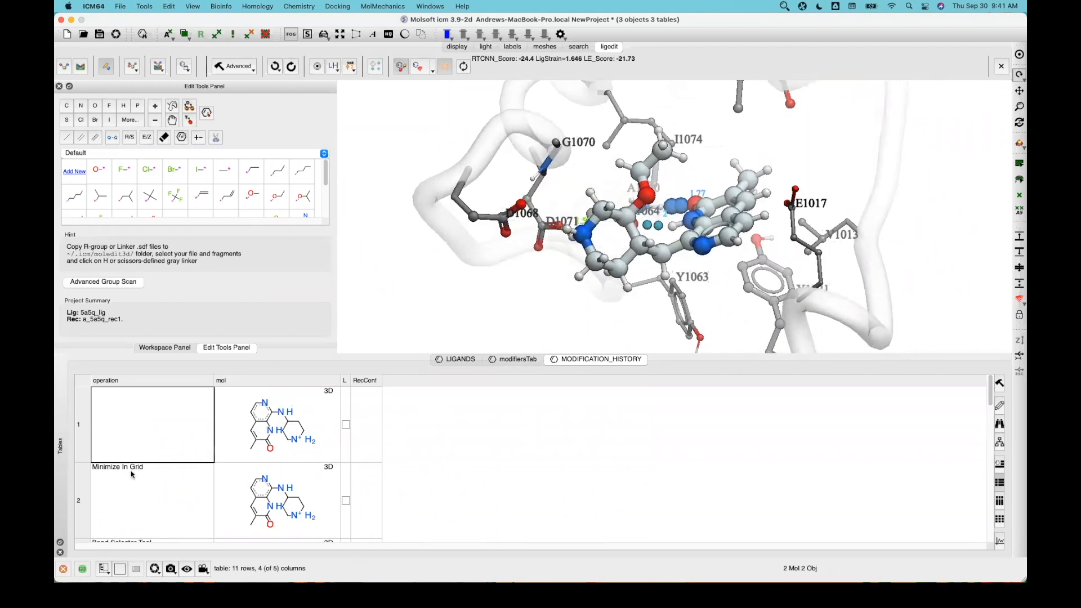
Step: Return to modifiersTab, then tag the displayed ethoxy-substituted ligand and save it to the LIGANDS table
click(483, 363)
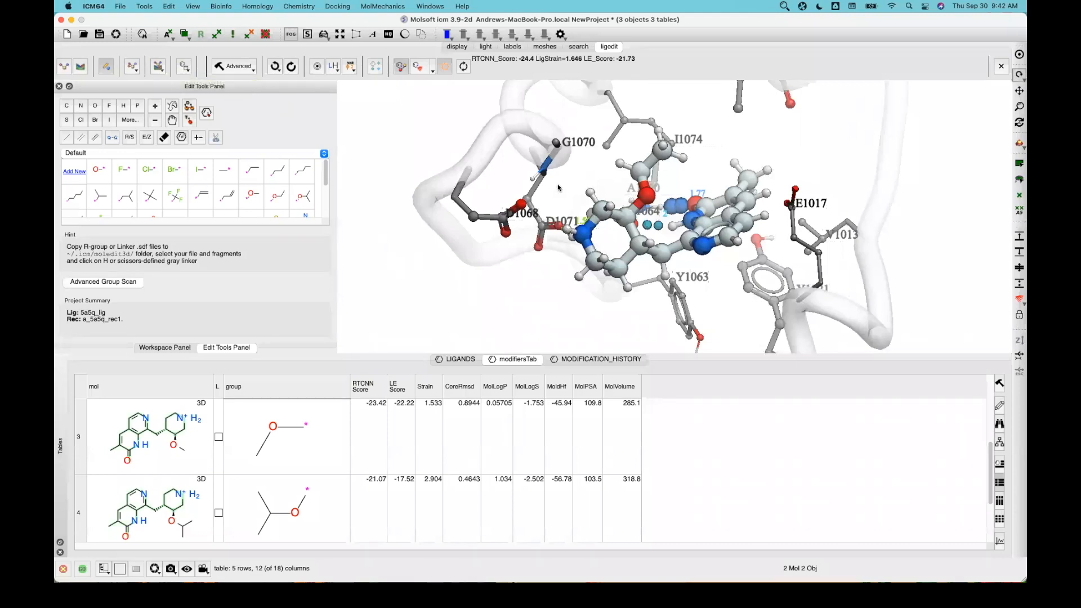
click(185, 68)
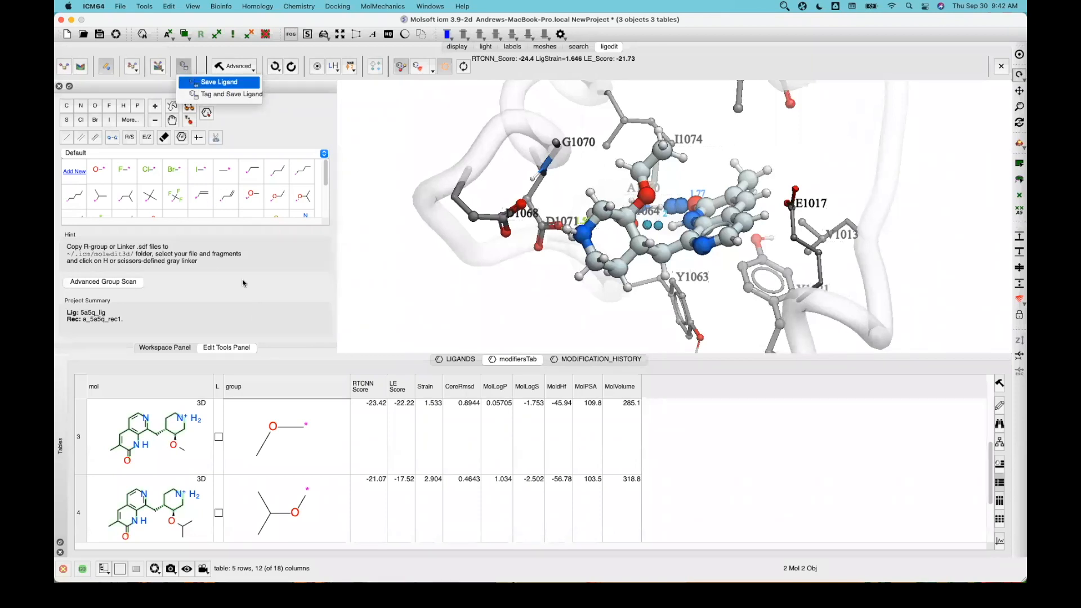
click(216, 96)
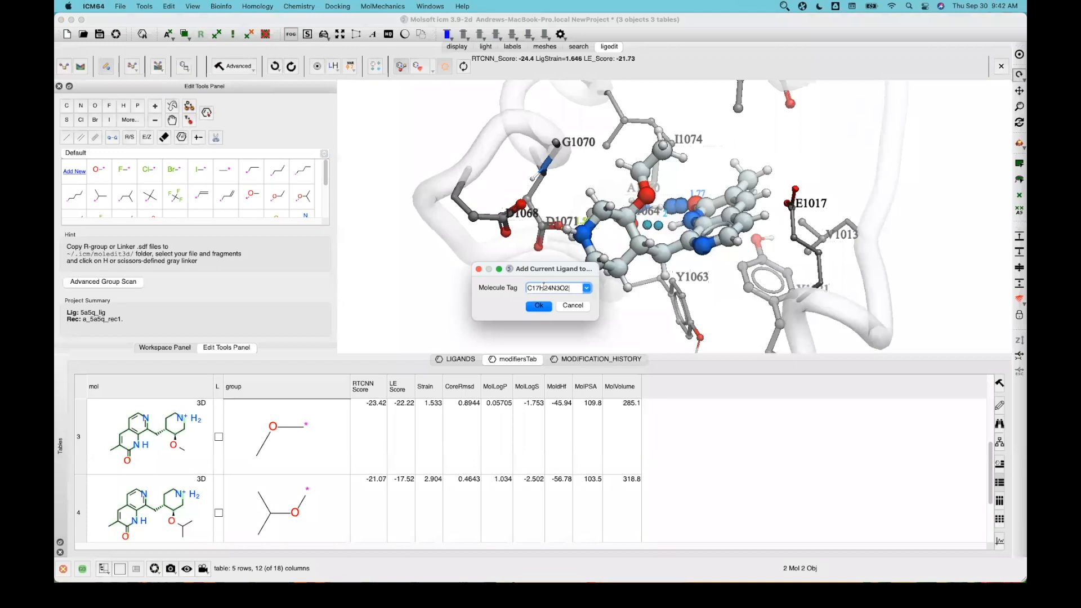
double_click(544, 287)
text(C3+)
click(539, 305)
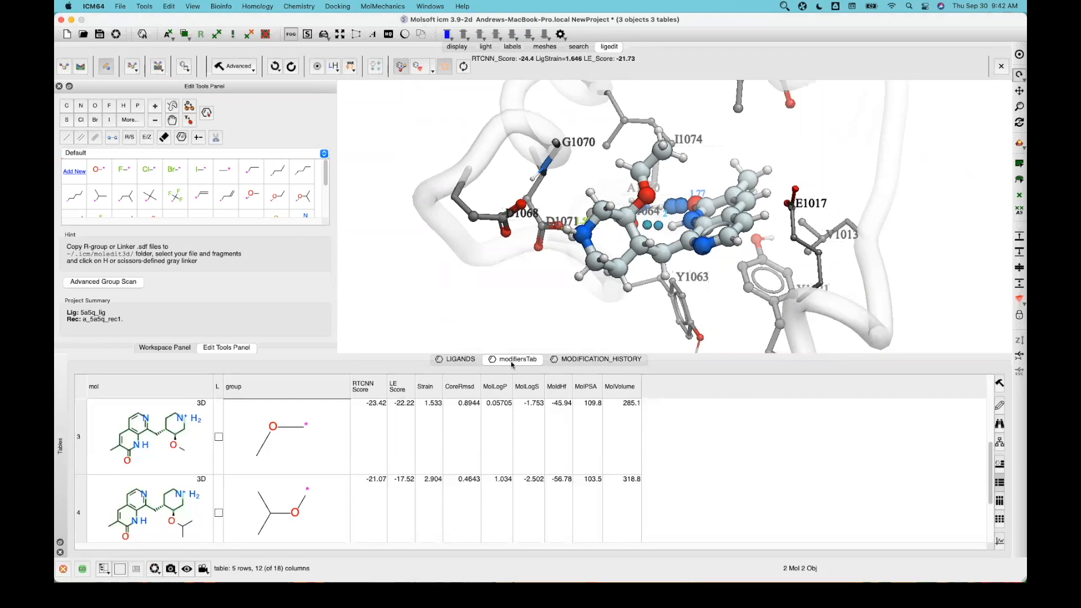
Step: Save the displayed ethoxy-substituted ligand once more and check the stored entries in the LIGANDS table
scroll(402, 408, down, 1)
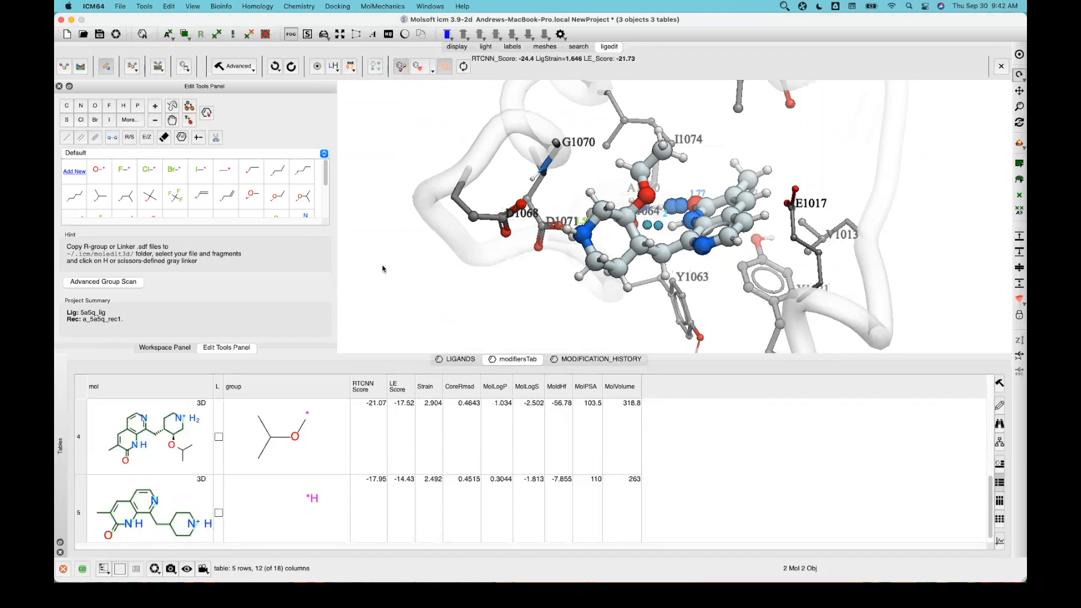
click(241, 67)
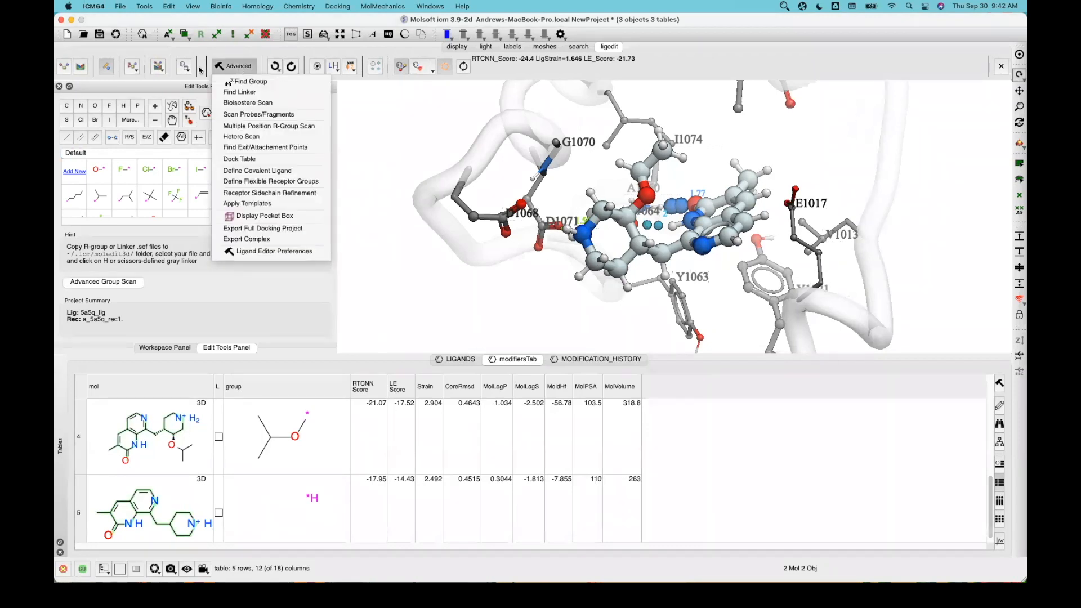
click(189, 68)
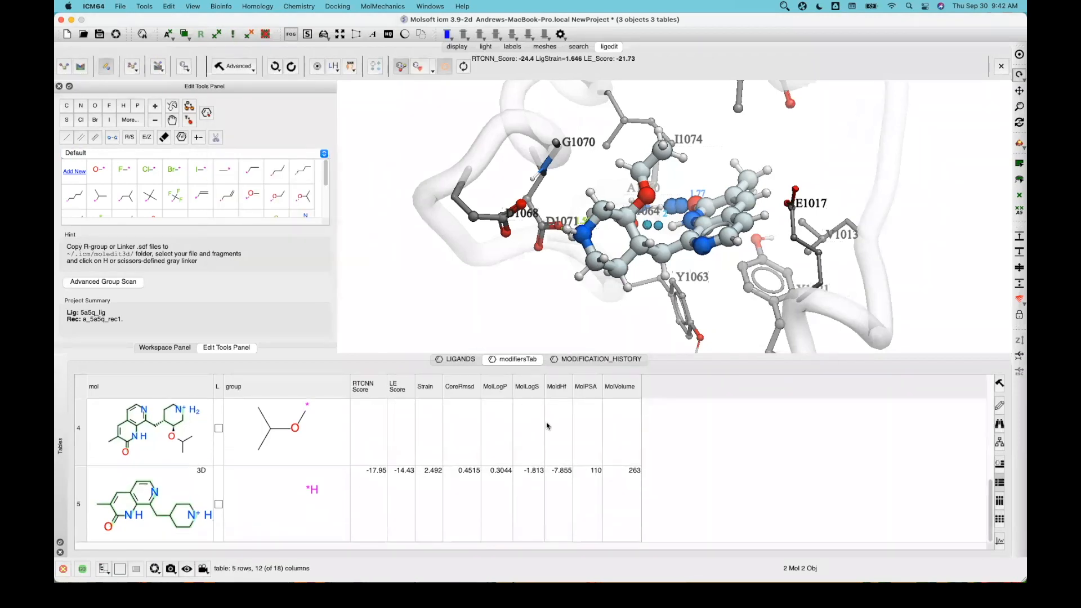
scroll(507, 411, up, 3)
click(458, 359)
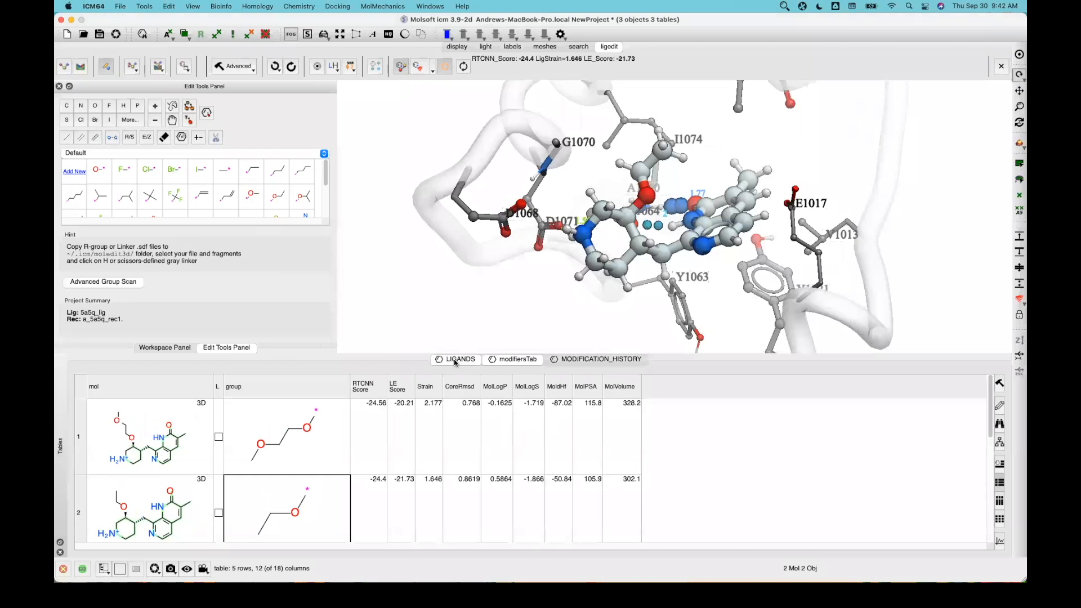
scroll(542, 408, down, 2)
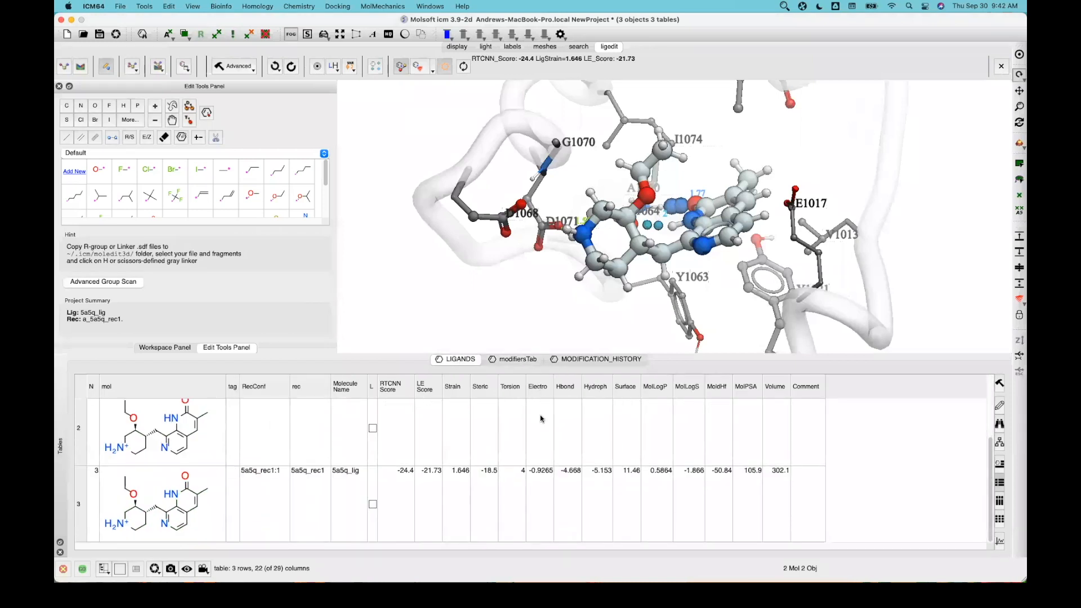
Step: Tag the displayed ethoxy-substituted ligand as series3 and save it to the LIGANDS table
scroll(540, 418, up, 2)
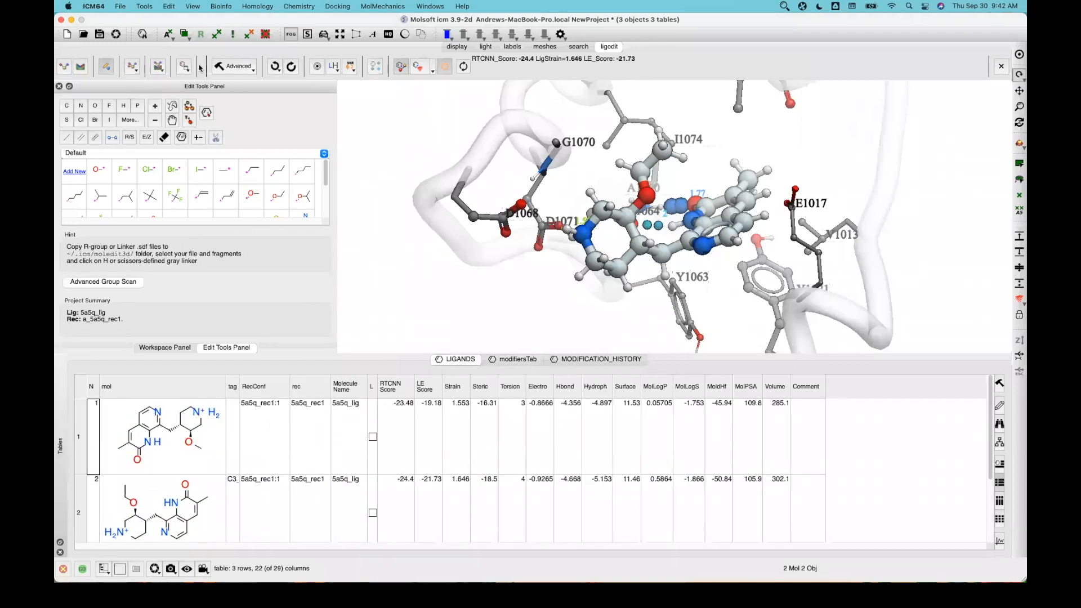
click(182, 71)
click(184, 68)
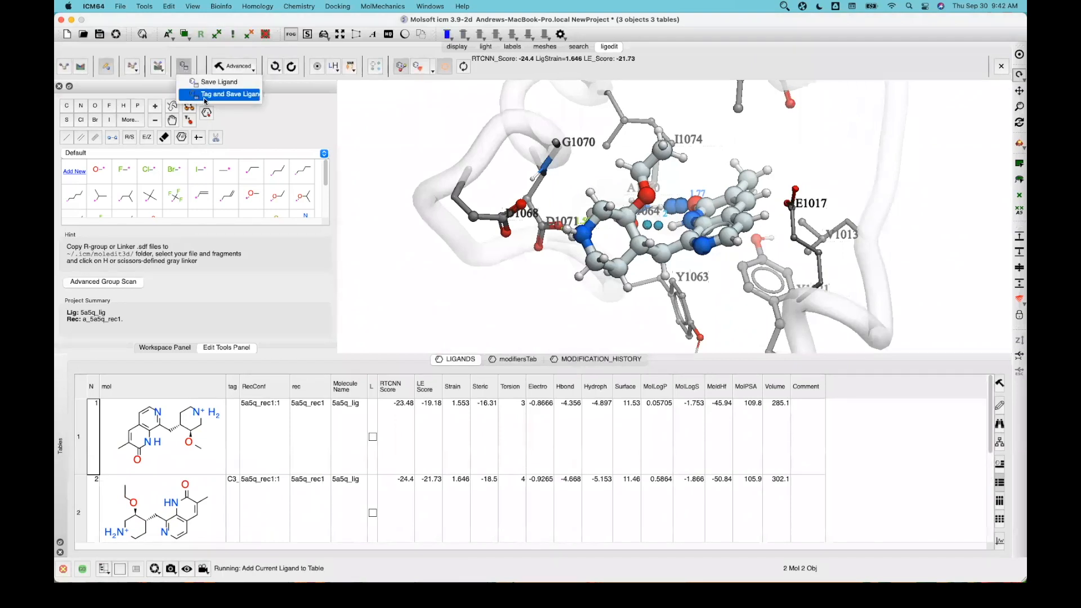
click(204, 97)
double_click(550, 288)
text(series3)
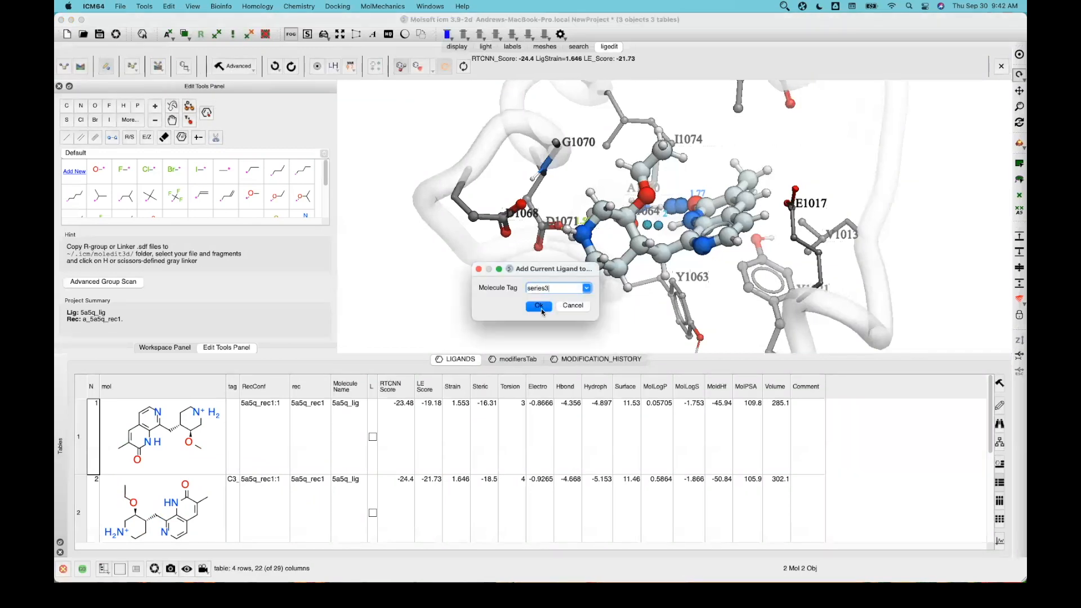
click(540, 307)
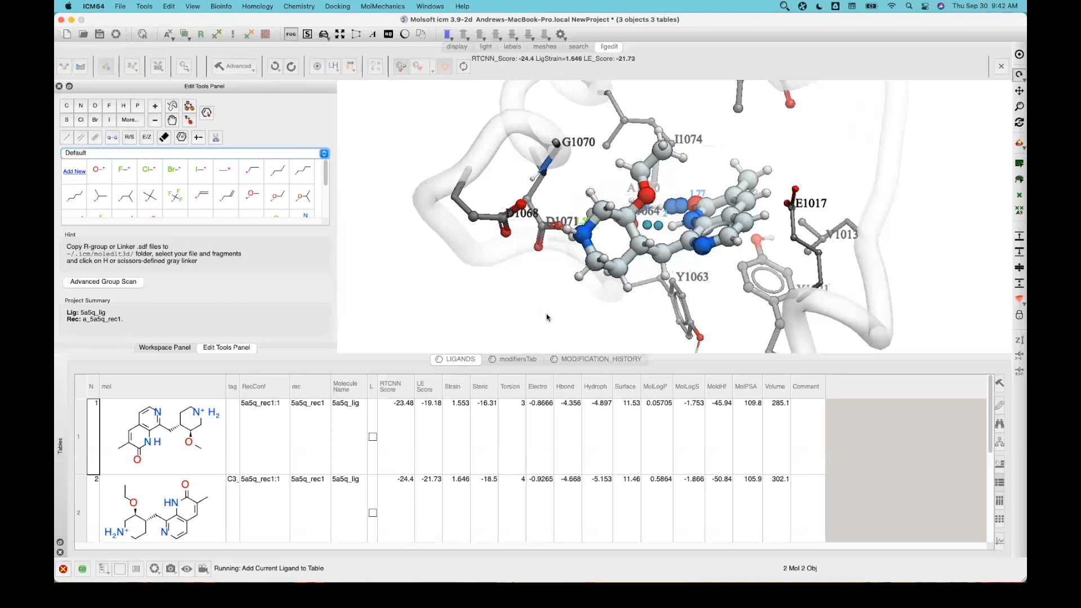
scroll(697, 474, down, 5)
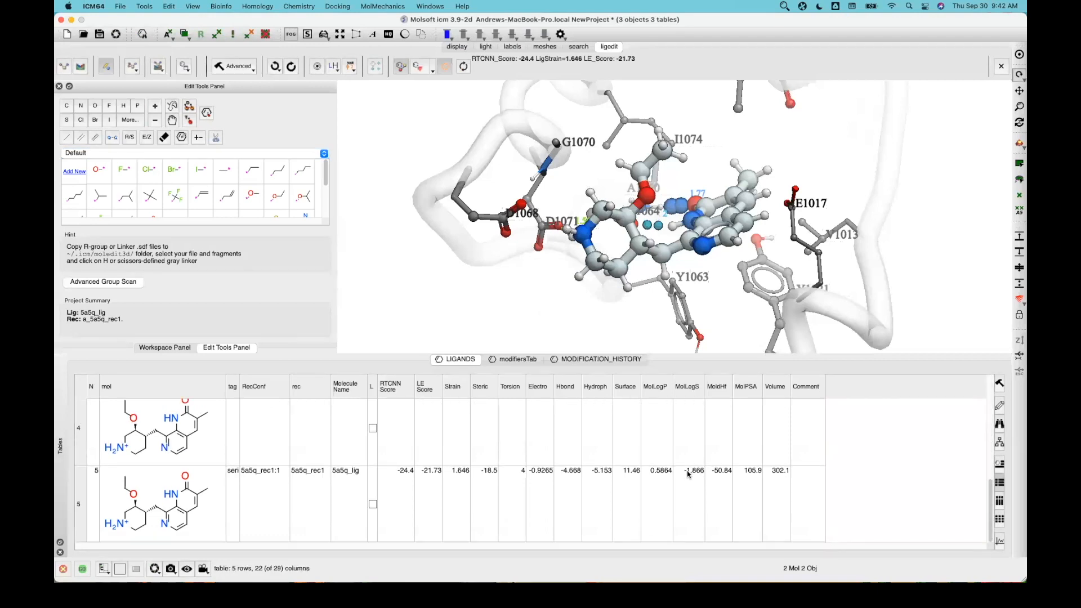
Step: Widen the tag column of the LIGANDS table and look through the tags of the saved ligands
drag(237, 383, 295, 386)
scroll(257, 479, up, 5)
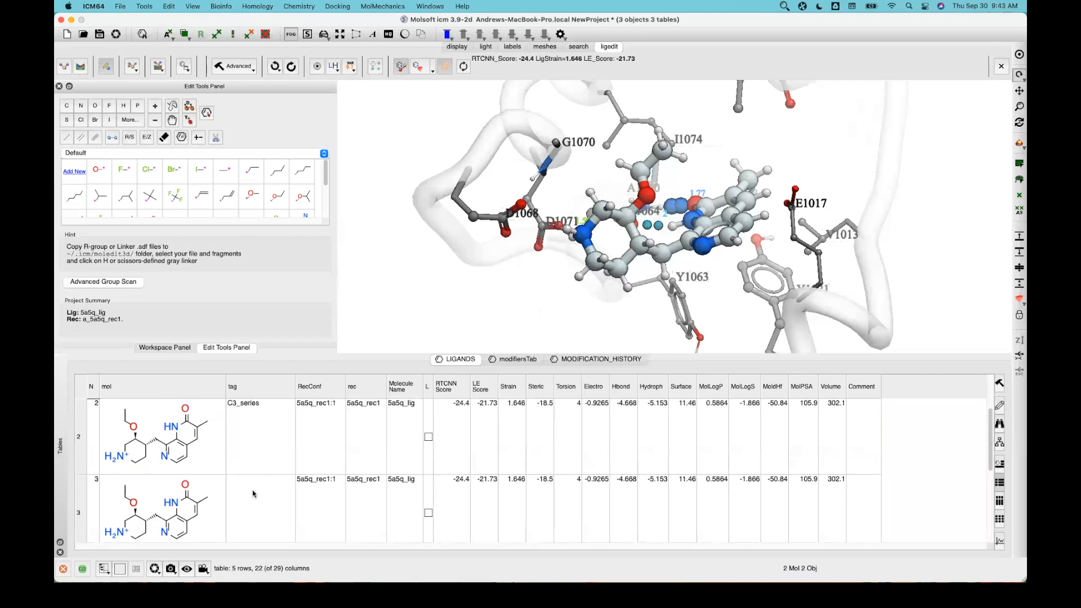
scroll(250, 484, down, 5)
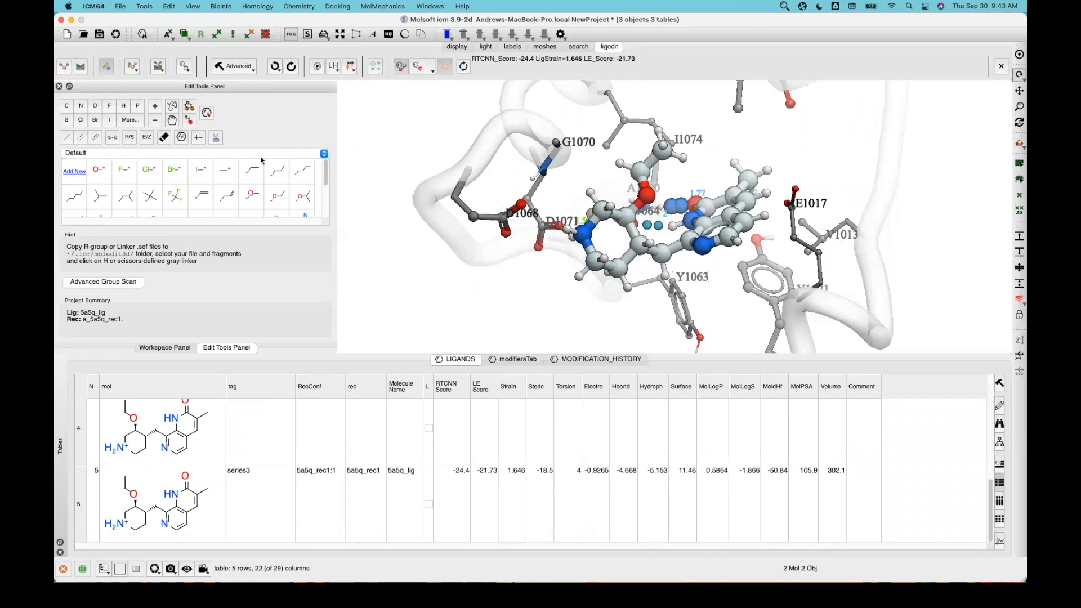
scroll(306, 408, up, 2)
scroll(307, 408, up, 2)
scroll(260, 418, down, 5)
scroll(298, 458, up, 5)
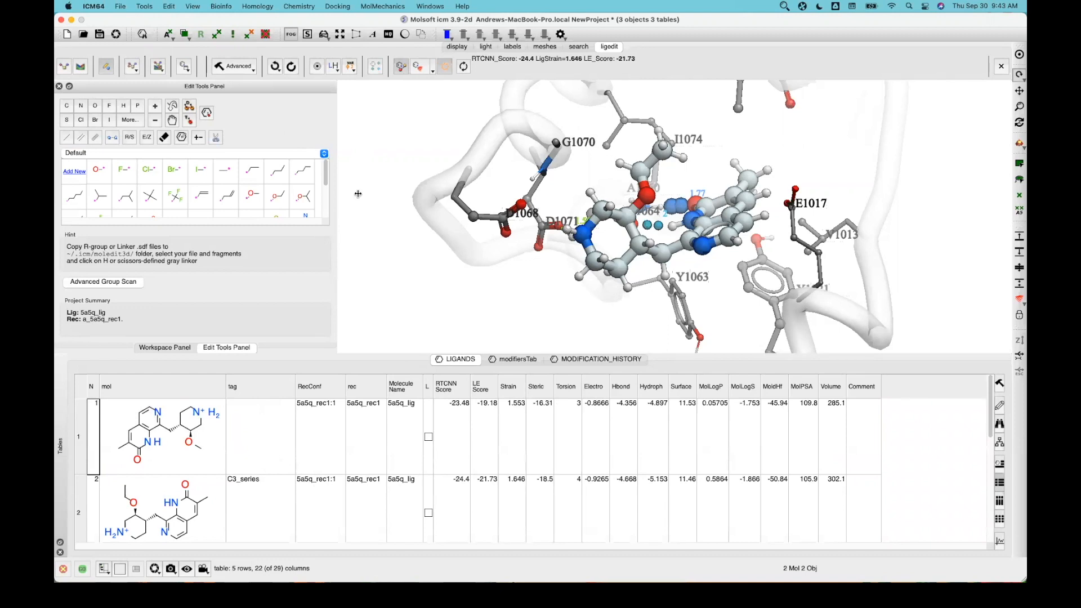
Step: Calculate the MolSynth property for the LIGANDS table, inserted after the mol column, and adjust the new column's width while reviewing the values
click(306, 7)
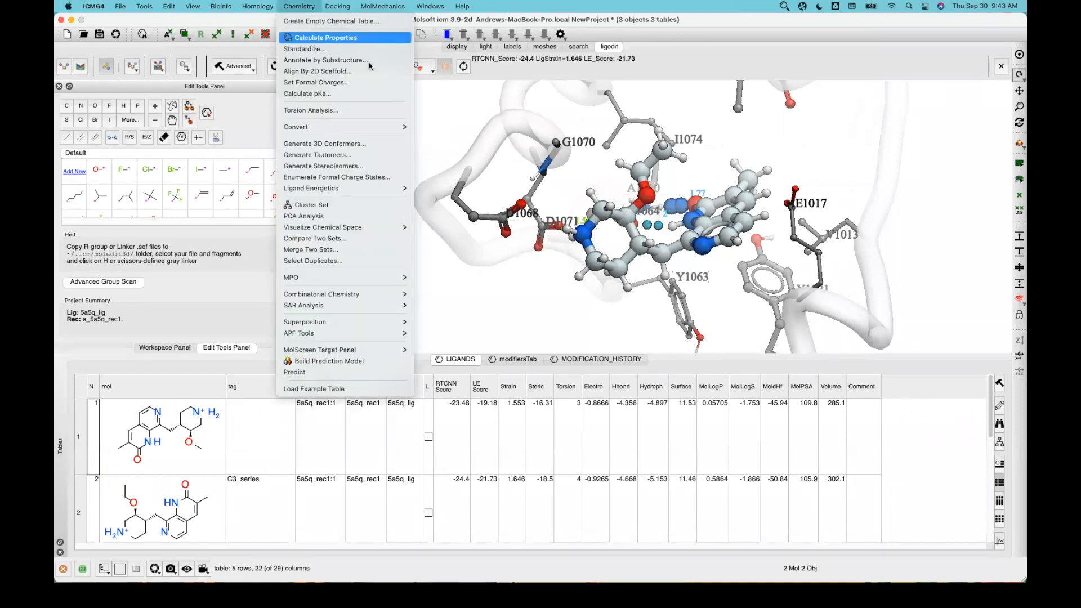
click(326, 37)
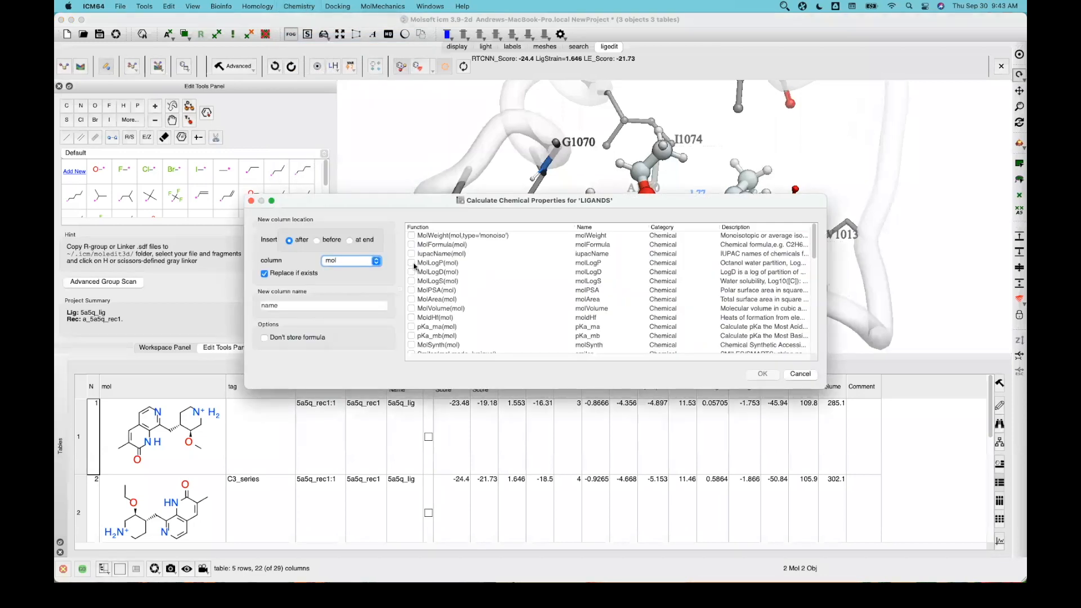
click(416, 346)
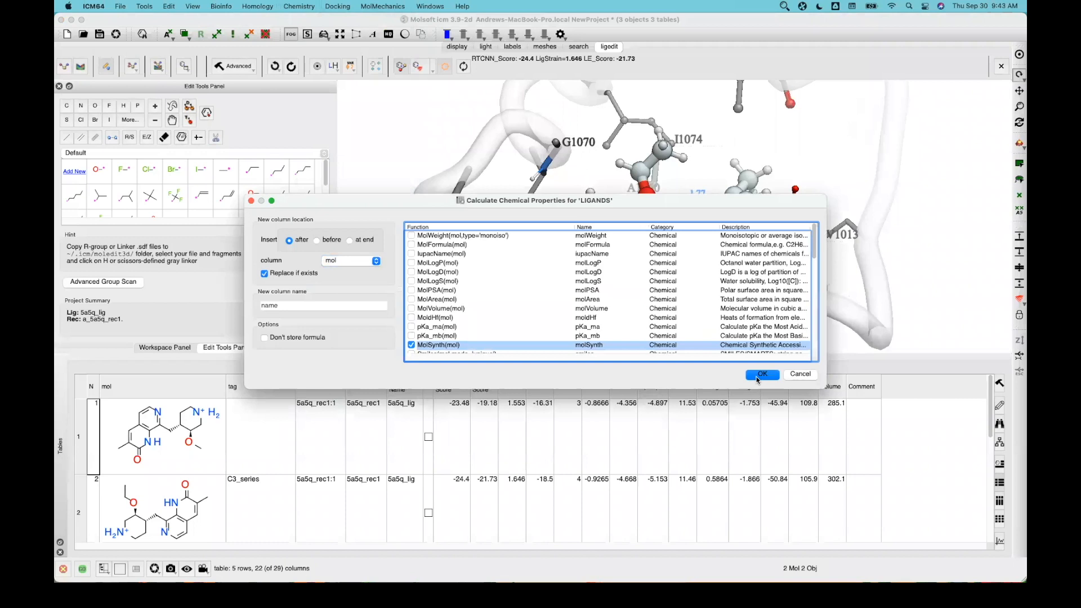
key(Return)
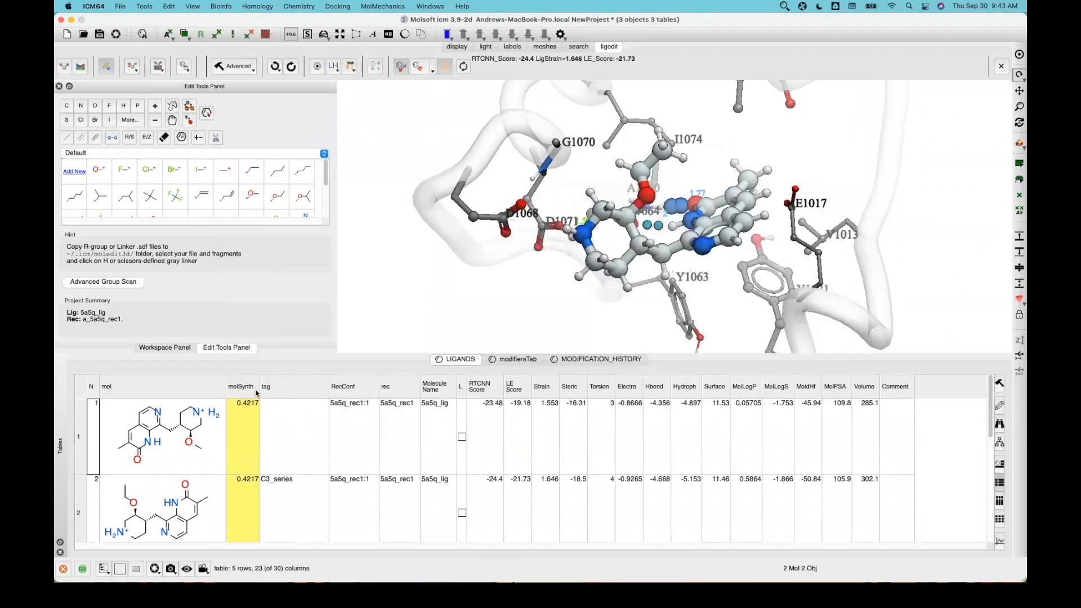
drag(256, 389, 284, 388)
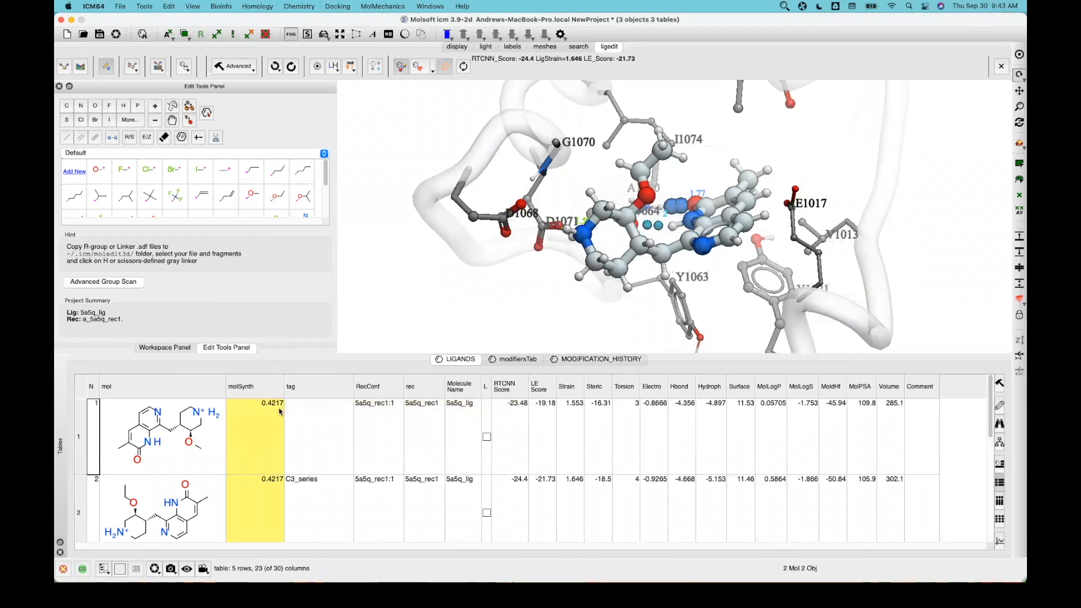
scroll(277, 433, down, 5)
scroll(277, 443, up, 5)
drag(284, 387, 267, 384)
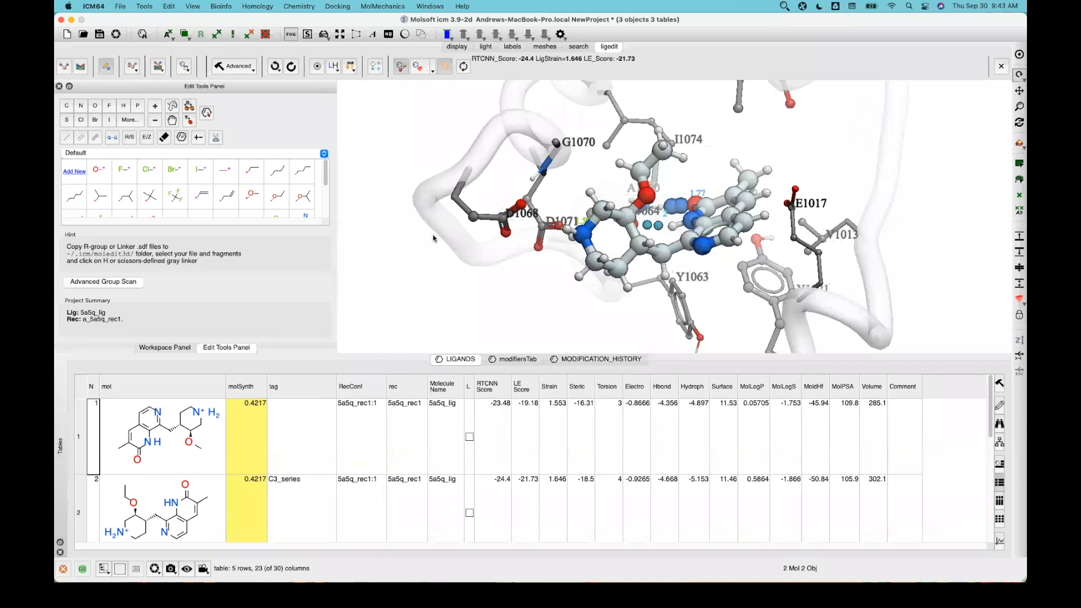
Step: Change the torsion angles of the ligand's ethoxy substituent by rotating its bonds interactively in the pocket
mouse_move(419, 274)
mouse_down()
mouse_move(439, 271)
mouse_move(410, 276)
mouse_up()
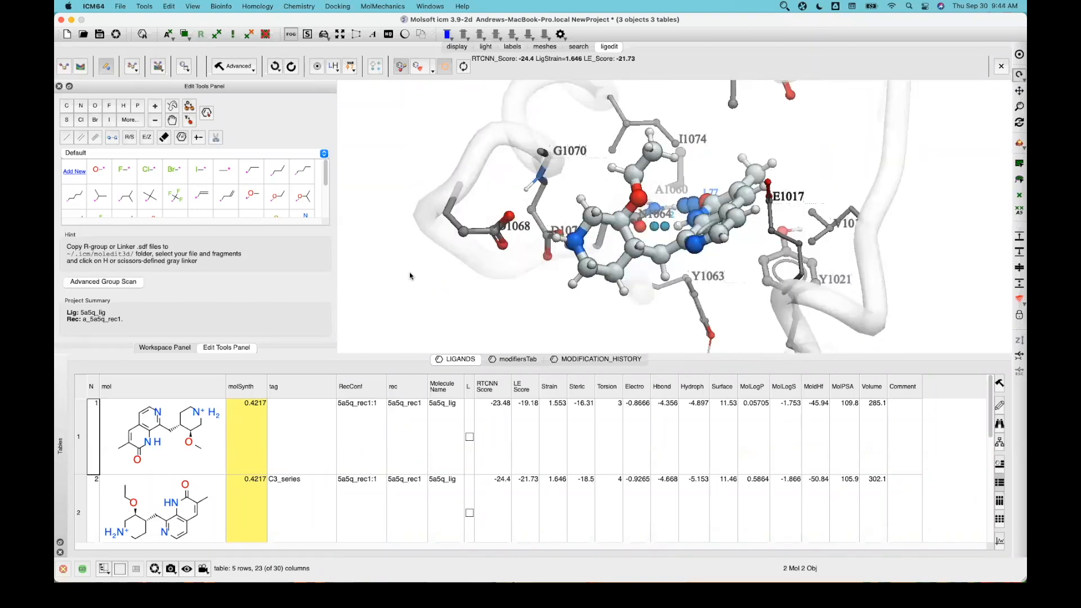
scroll(410, 276, up, 4)
scroll(452, 306, up, 2)
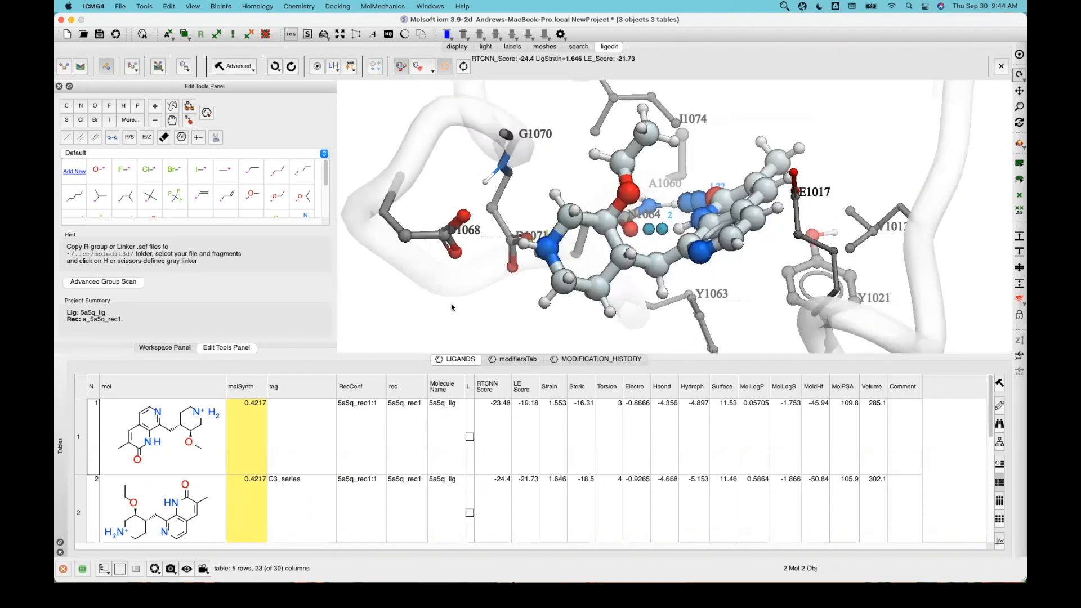
scroll(445, 305, down, 5)
drag(437, 303, 420, 304)
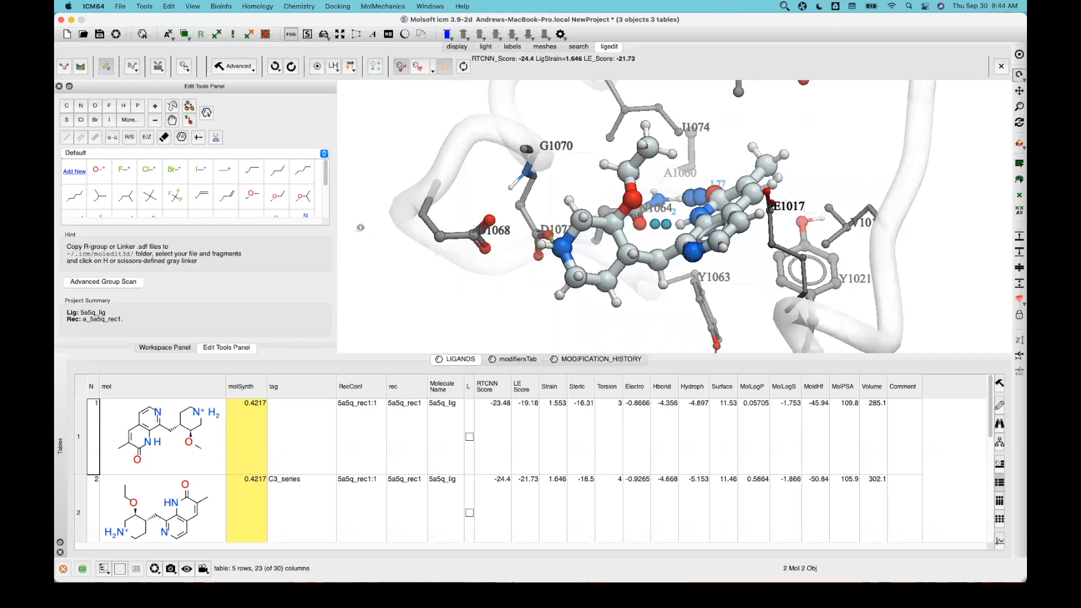
drag(398, 281, 399, 266)
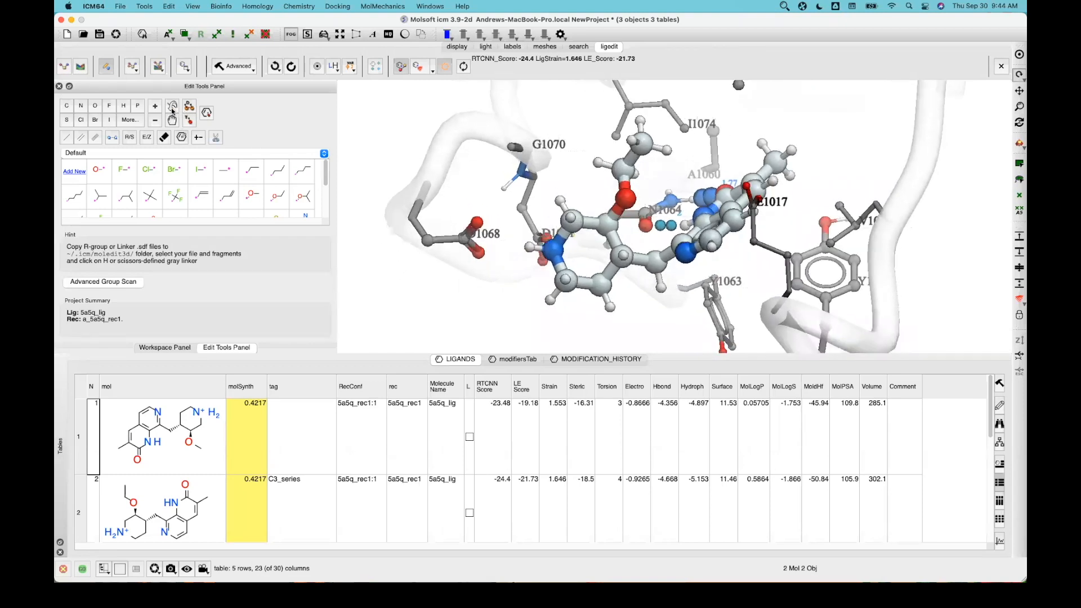
click(785, 6)
click(800, 21)
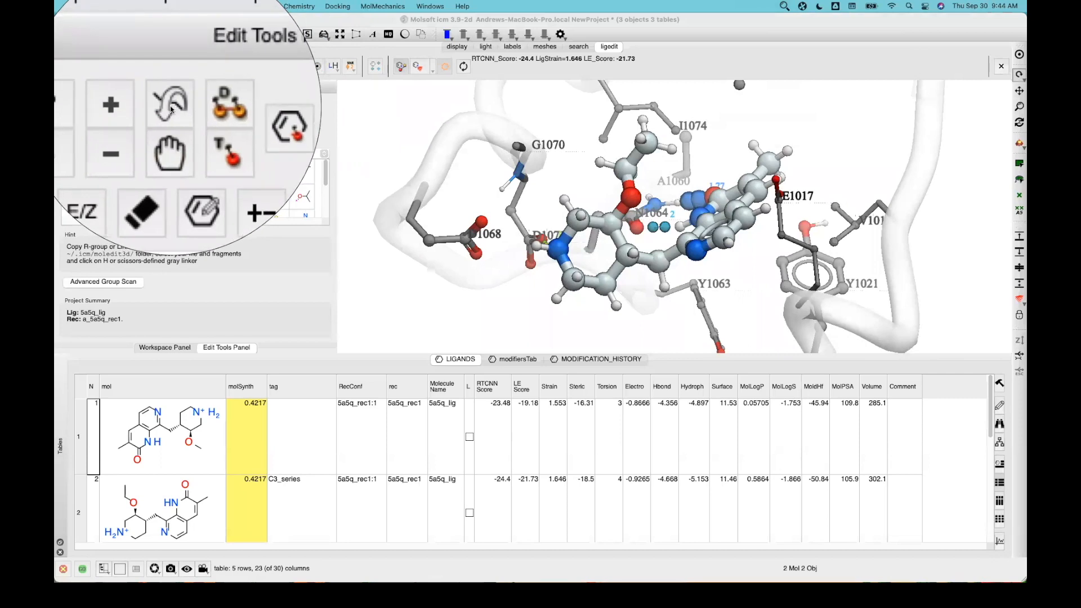
key(Escape)
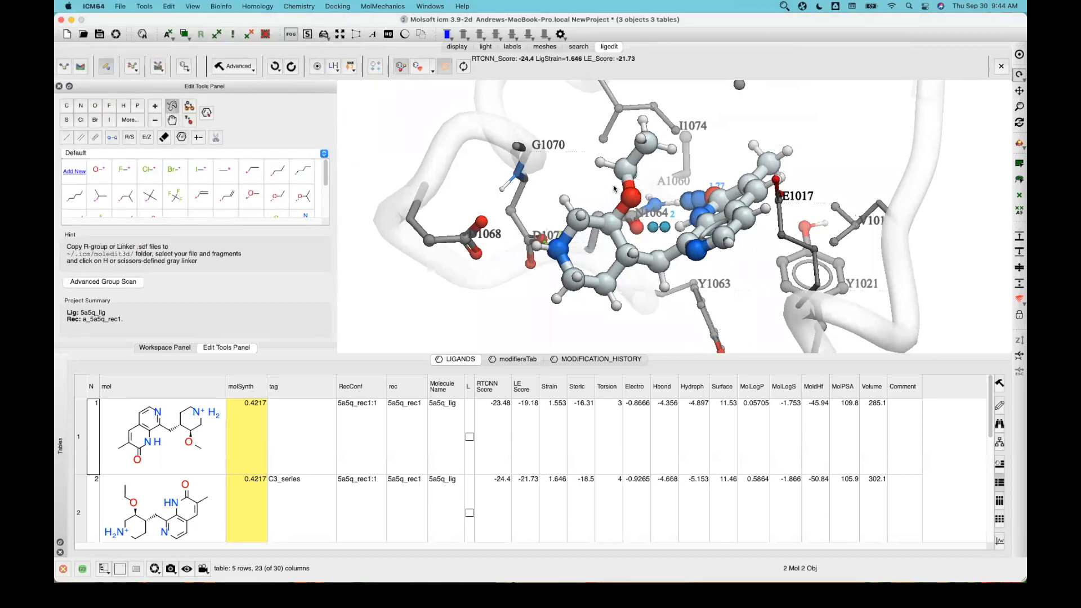
click(629, 179)
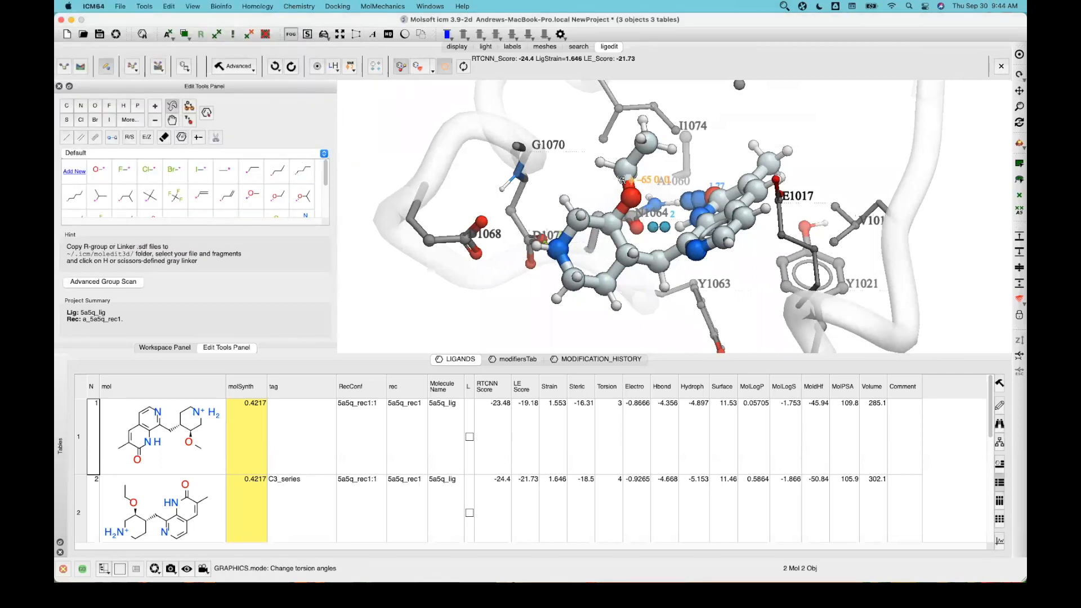
drag(569, 194, 612, 211)
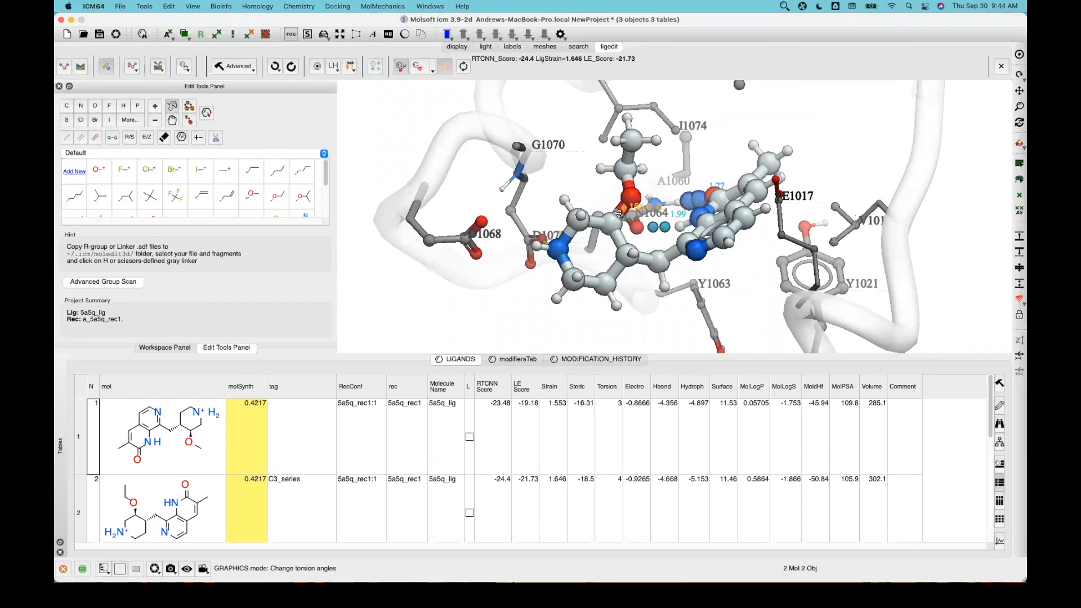
drag(618, 213, 365, 54)
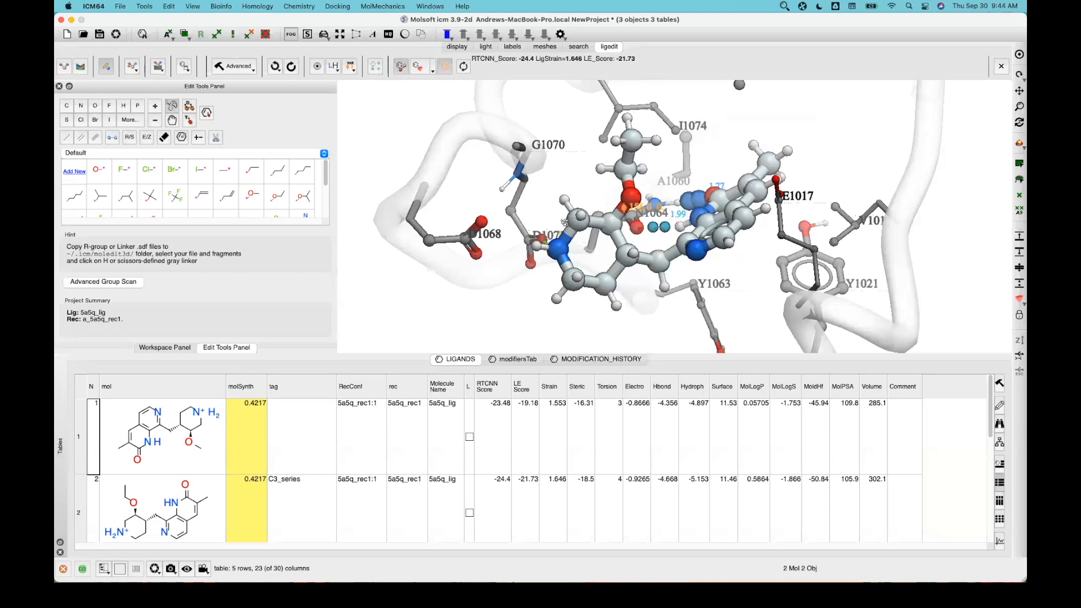
drag(698, 243, 447, 70)
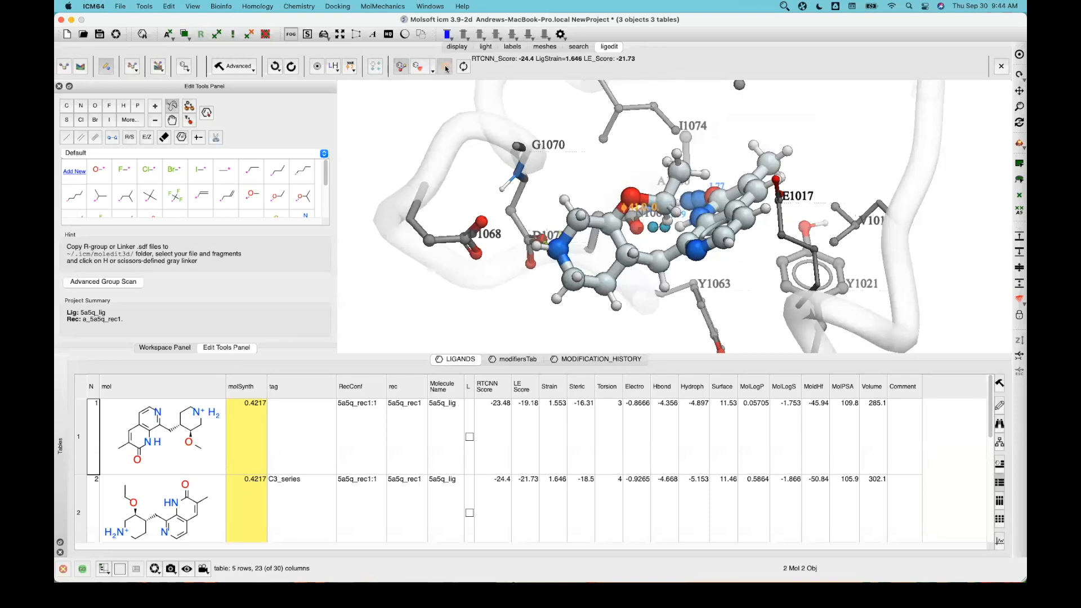
Step: Display the atomic energy circles and the torsion angle labels on the ligand
click(445, 68)
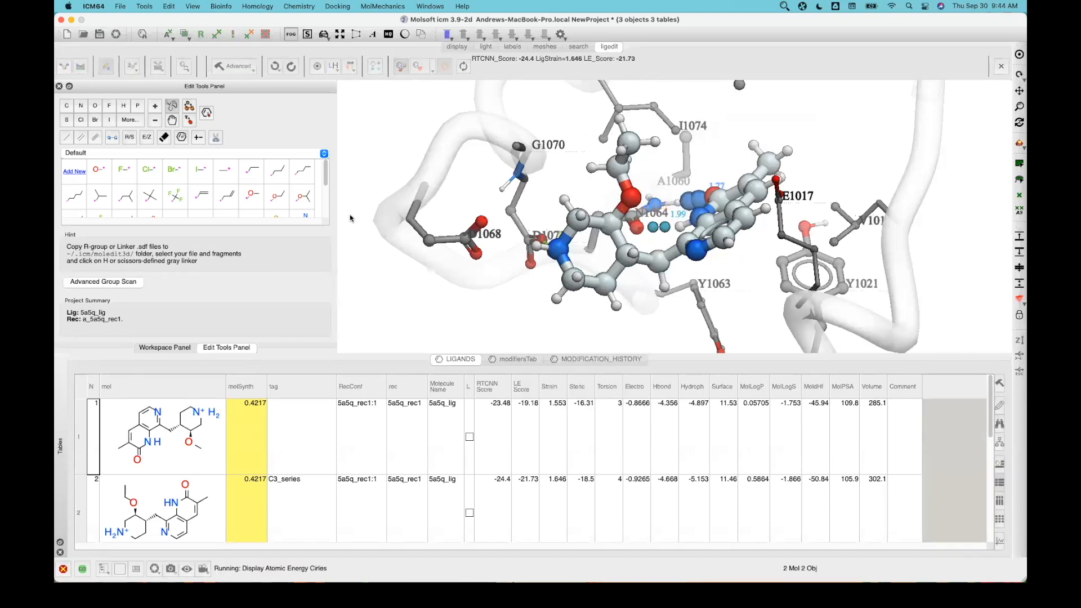
click(350, 67)
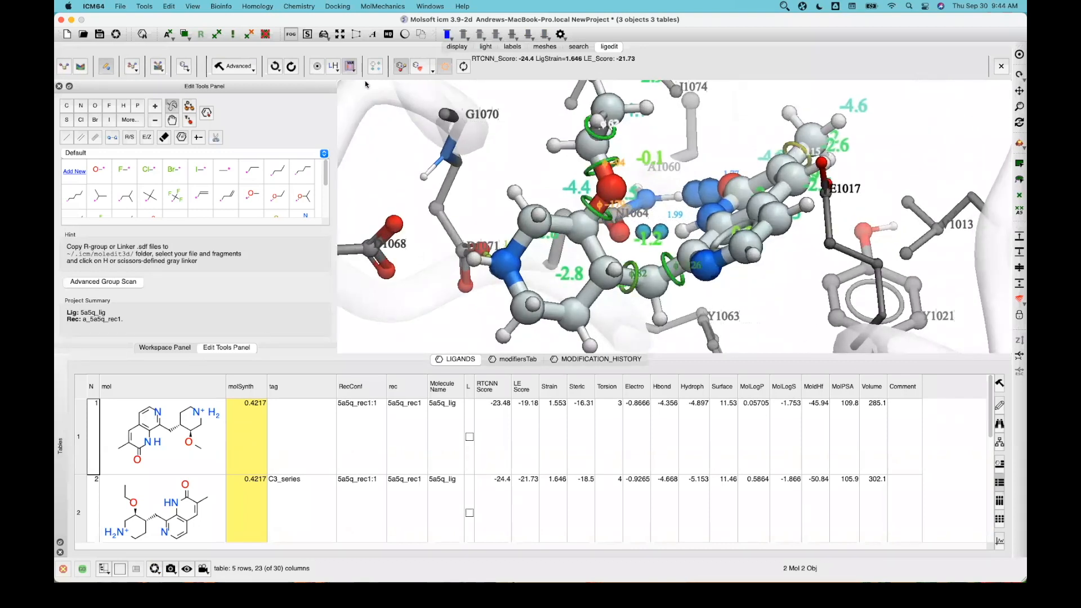
click(783, 6)
click(819, 21)
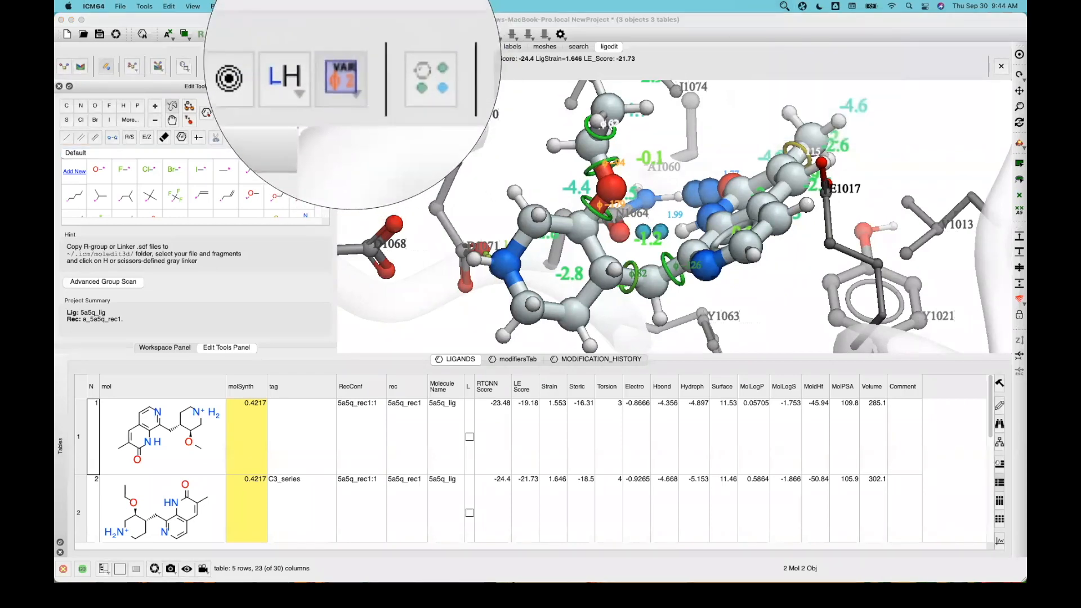
click(354, 62)
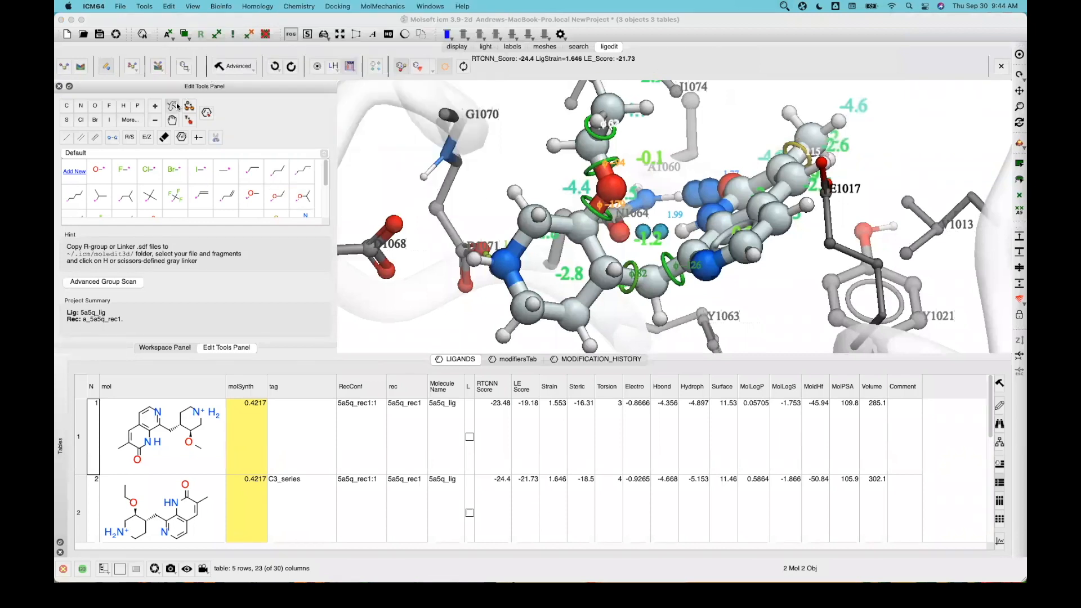
Step: Try rotating the ethoxy-to-ring bond and the linker bond beside the piperidine ring, then undo the change
click(604, 202)
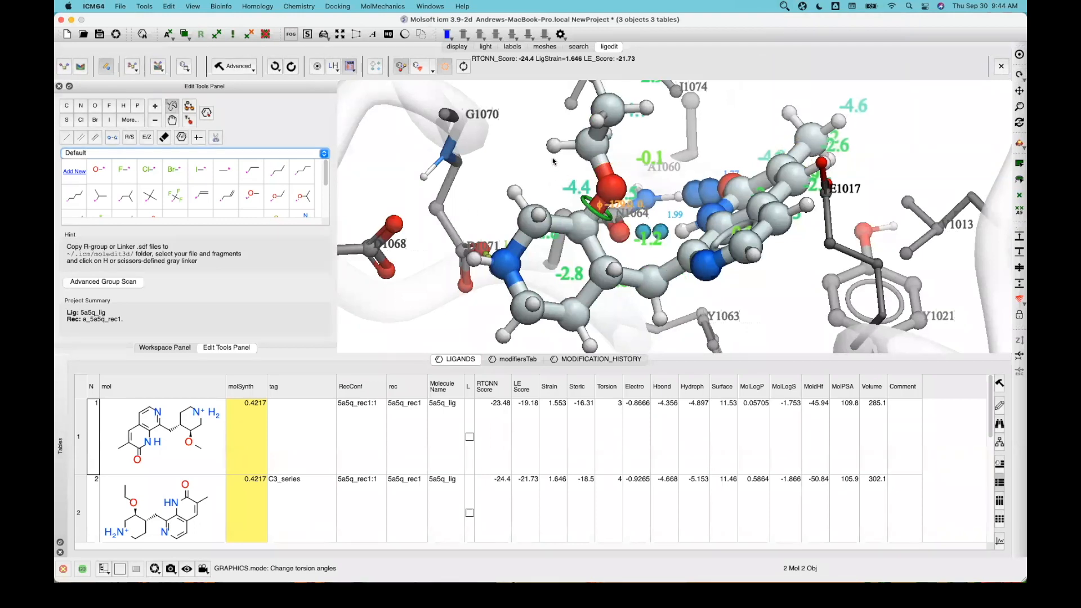
drag(601, 202, 600, 202)
mouse_move(600, 203)
mouse_down()
mouse_move(598, 248)
mouse_move(577, 183)
mouse_move(595, 174)
mouse_move(598, 212)
mouse_up()
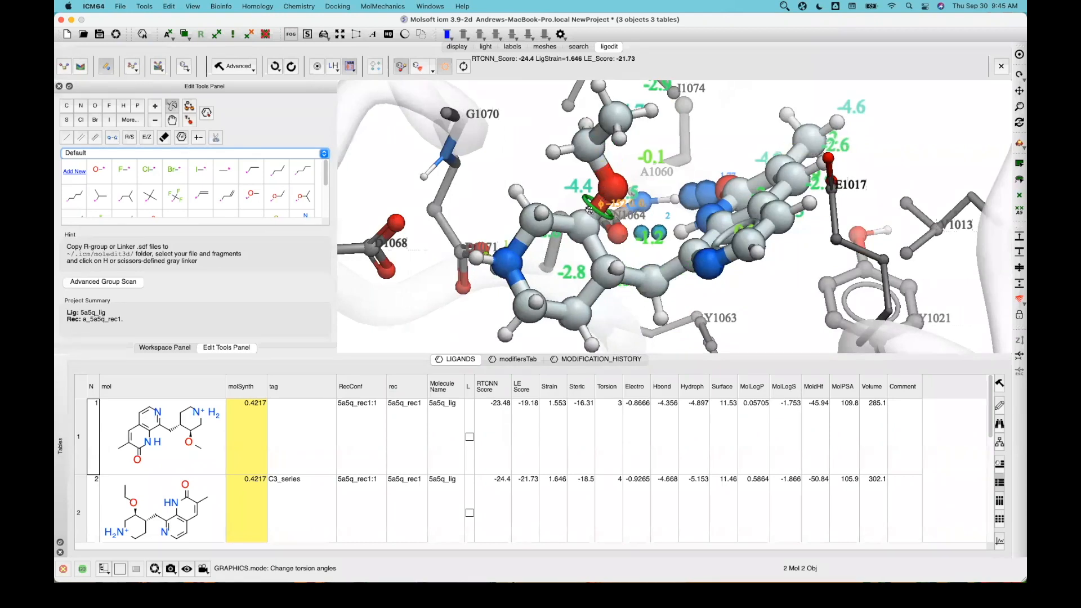
drag(556, 195, 547, 176)
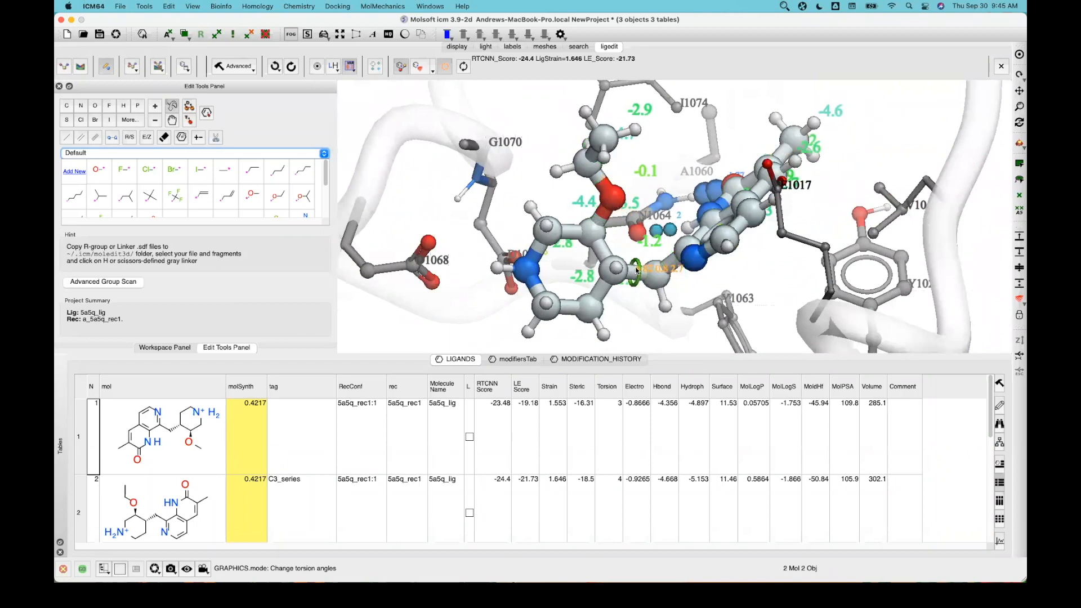
mouse_move(647, 272)
mouse_down()
mouse_move(645, 260)
mouse_move(645, 269)
mouse_up()
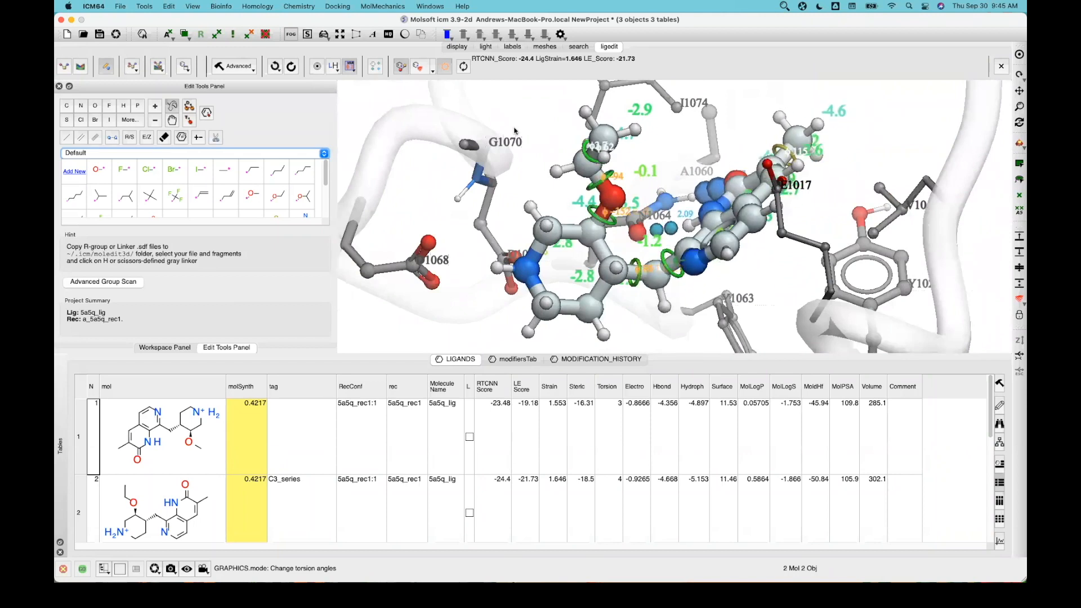
click(275, 67)
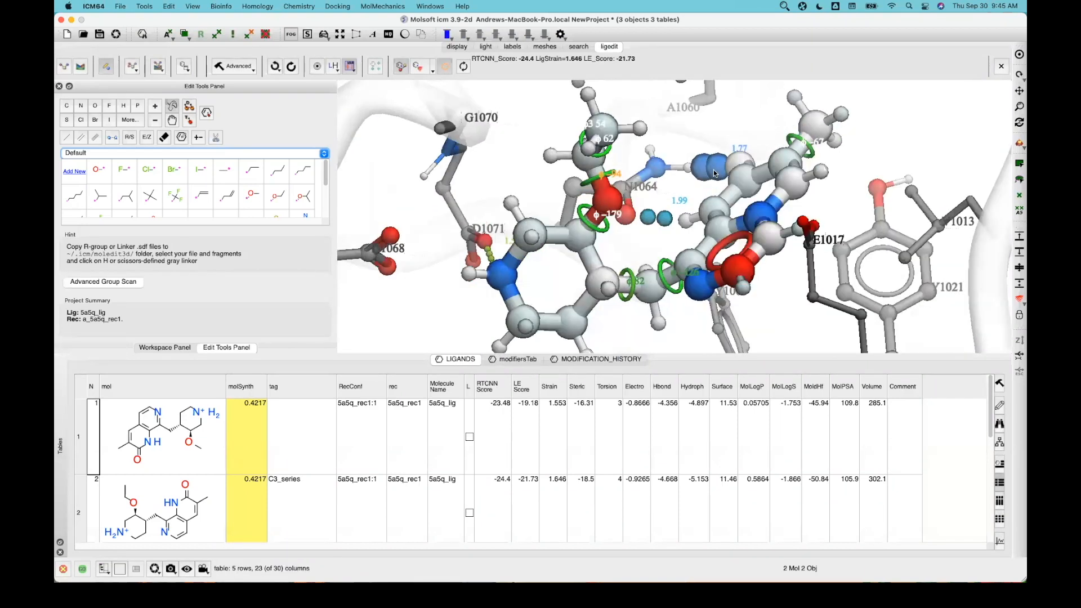
Step: Attach a straight alkyl chain from the Default fragment set to the ligand's piperidine nitrogen
drag(714, 173, 282, 234)
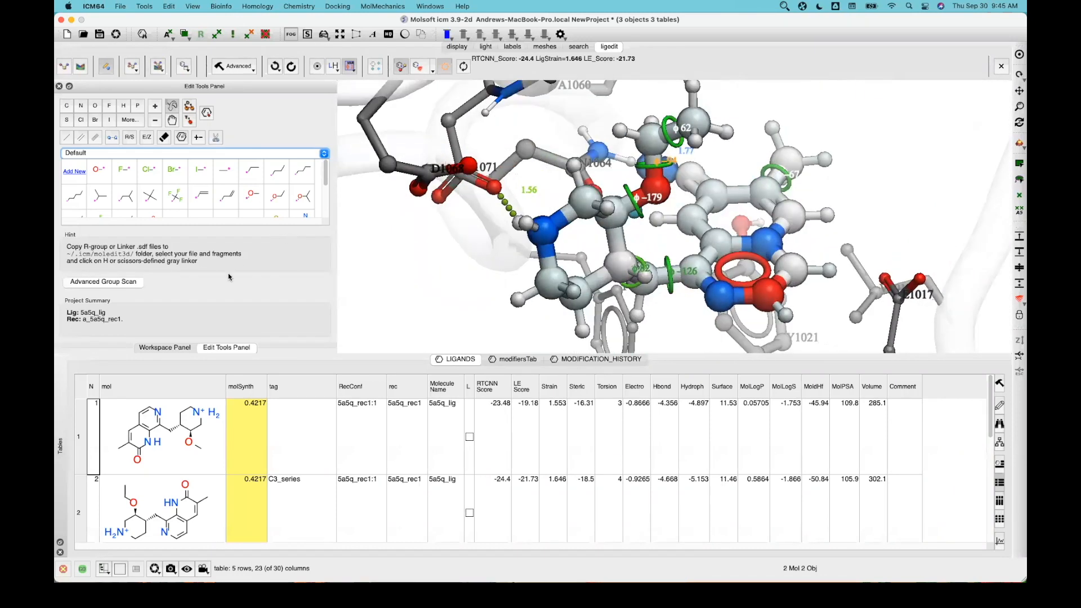
click(305, 172)
drag(434, 272, 574, 208)
click(575, 209)
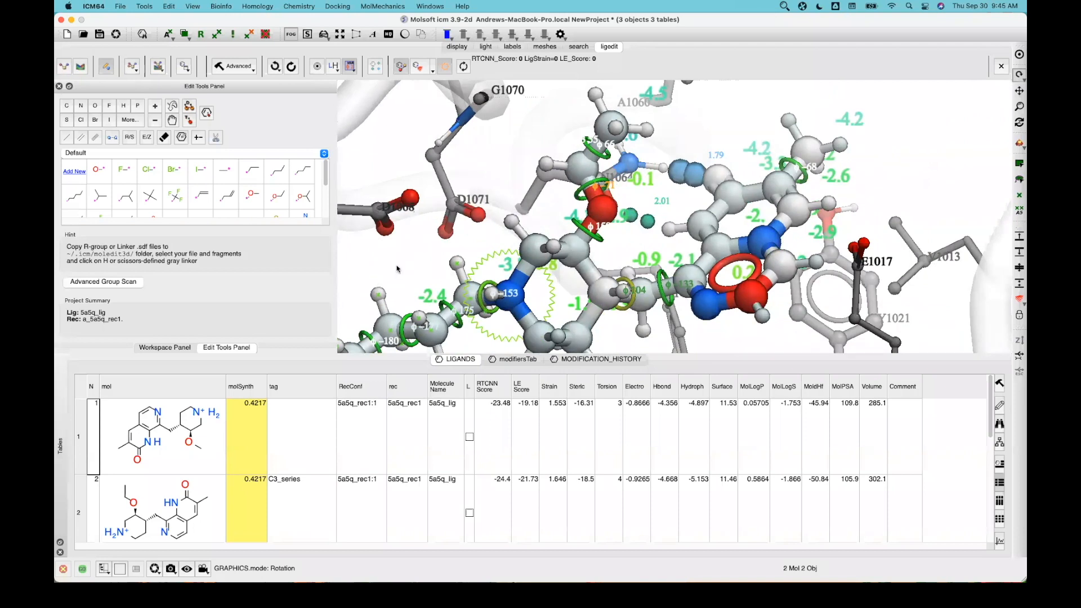
Step: Attach a butyl chain from the Default fragments to the ligand's fused ring beside the methyl-bearing carbon
scroll(397, 269, down, 2)
drag(685, 174, 723, 154)
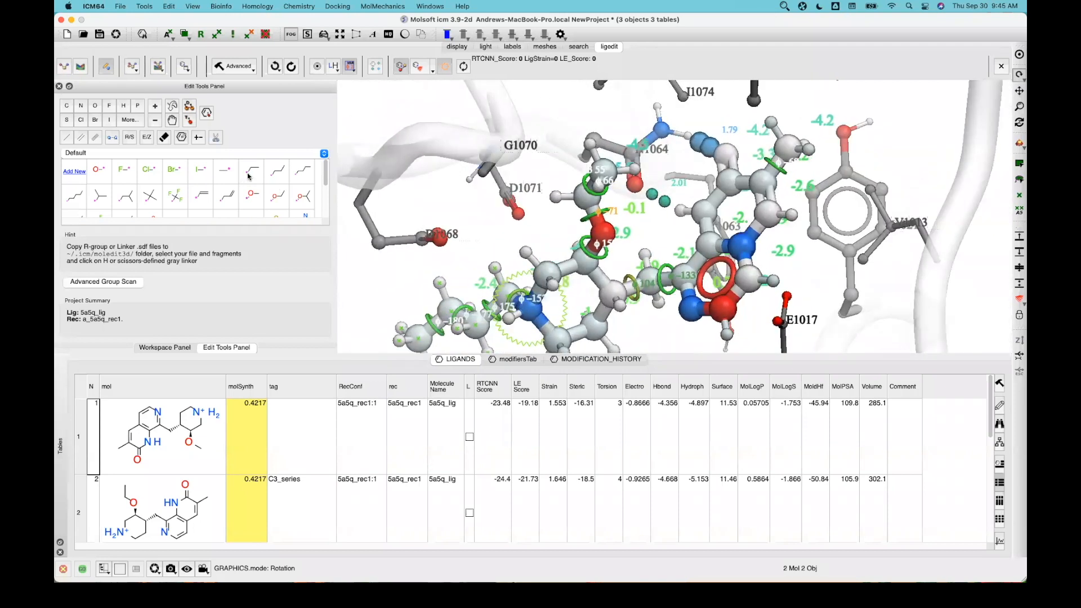
click(295, 177)
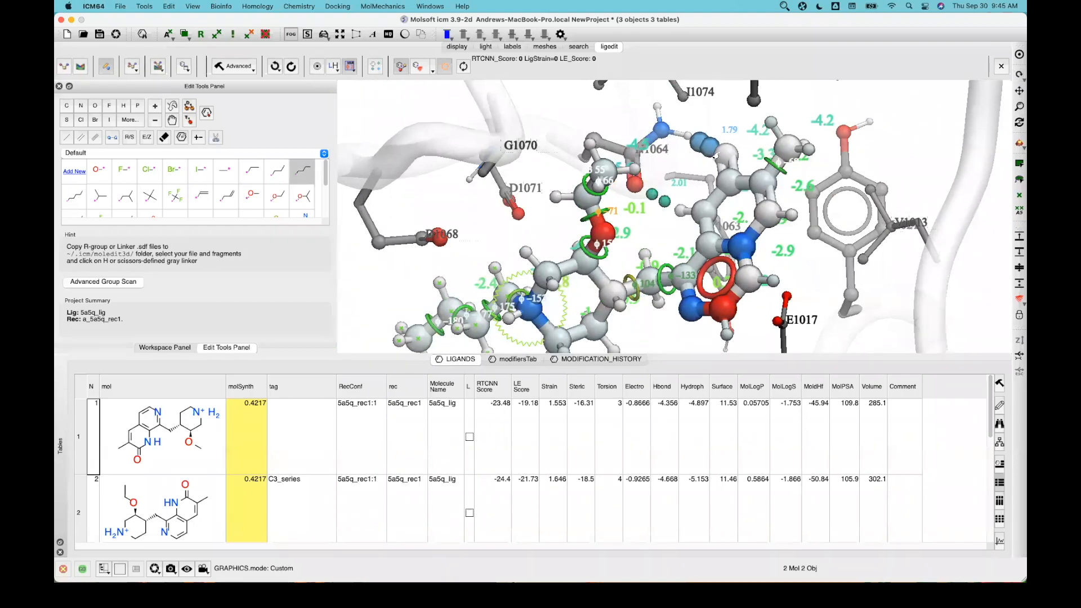
click(715, 156)
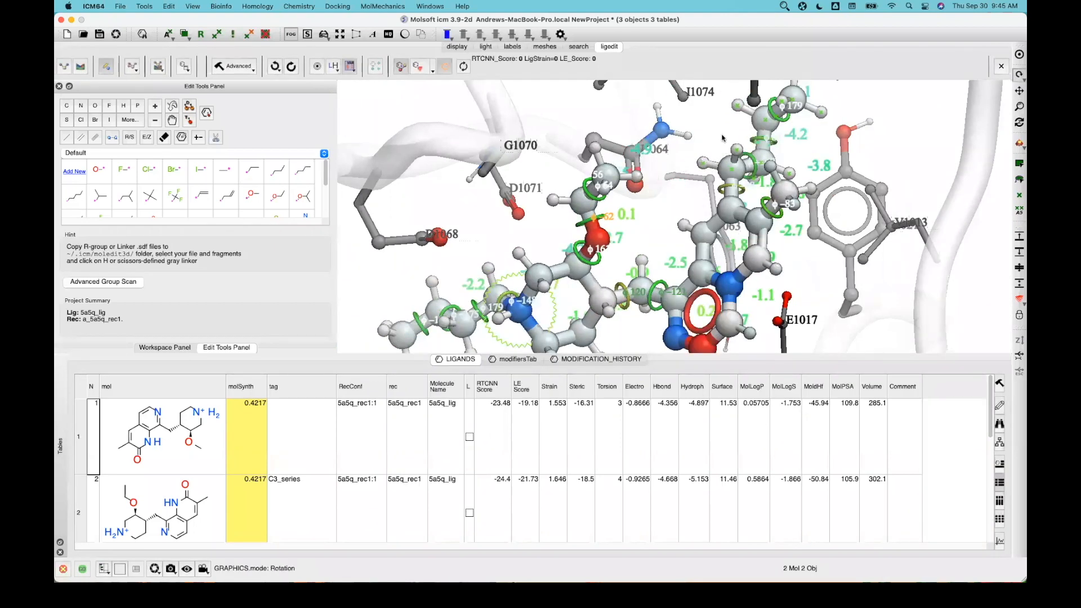
Step: Attach two more butyl chains, one to the end of the ethoxy group and one to the ligand hydrogen facing residue N1064
drag(743, 153, 724, 120)
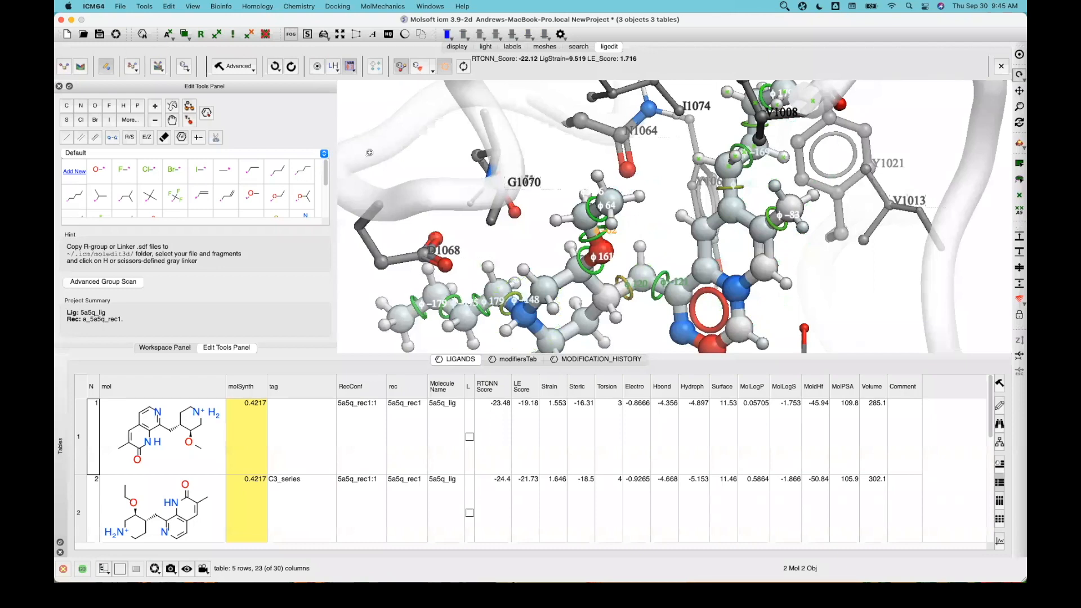
click(302, 170)
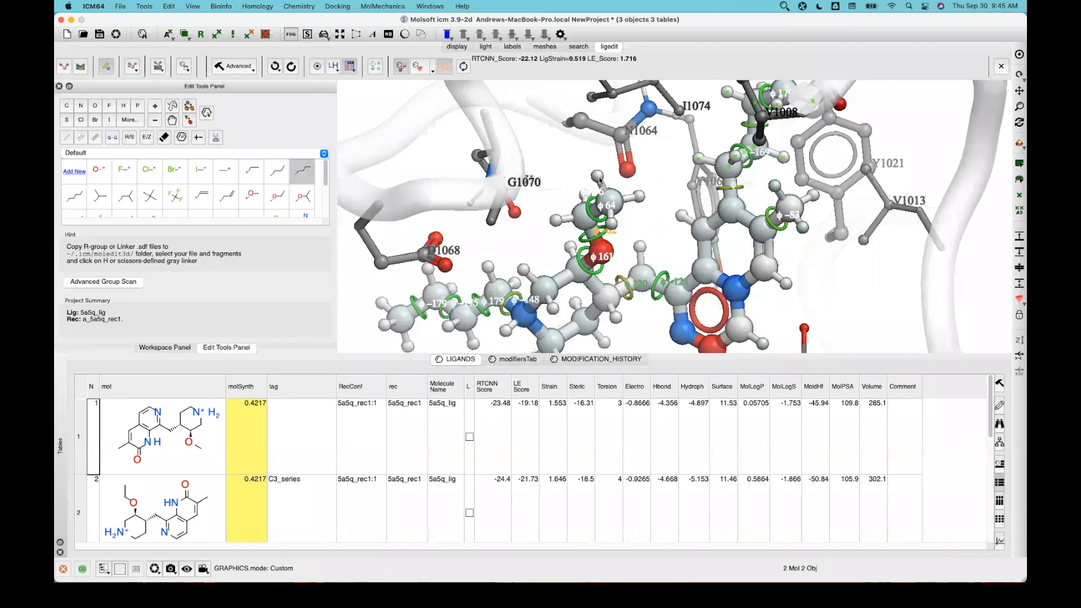
click(599, 180)
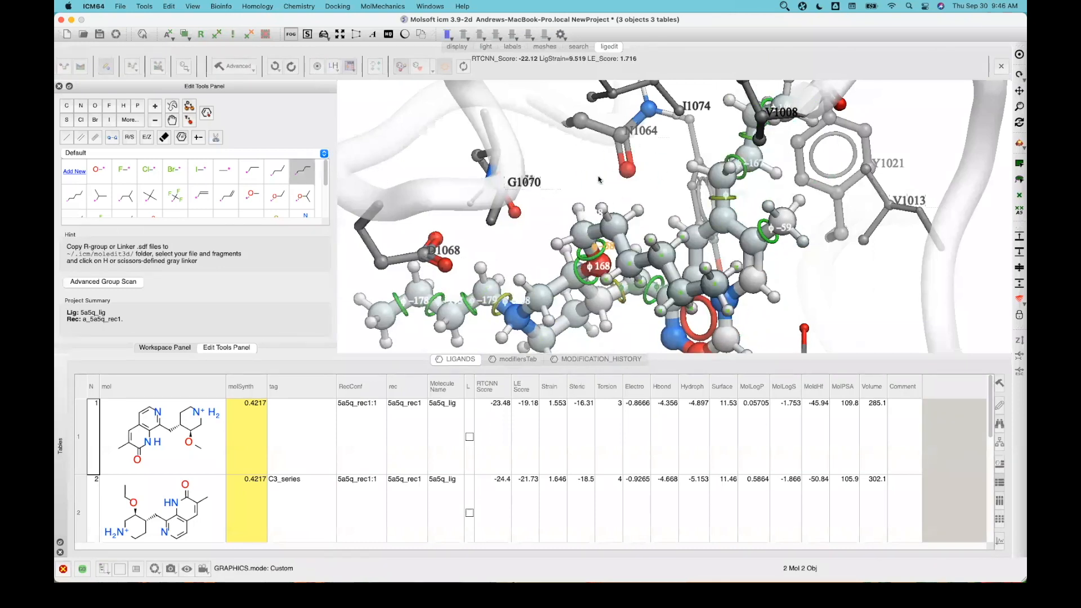
drag(585, 169, 653, 201)
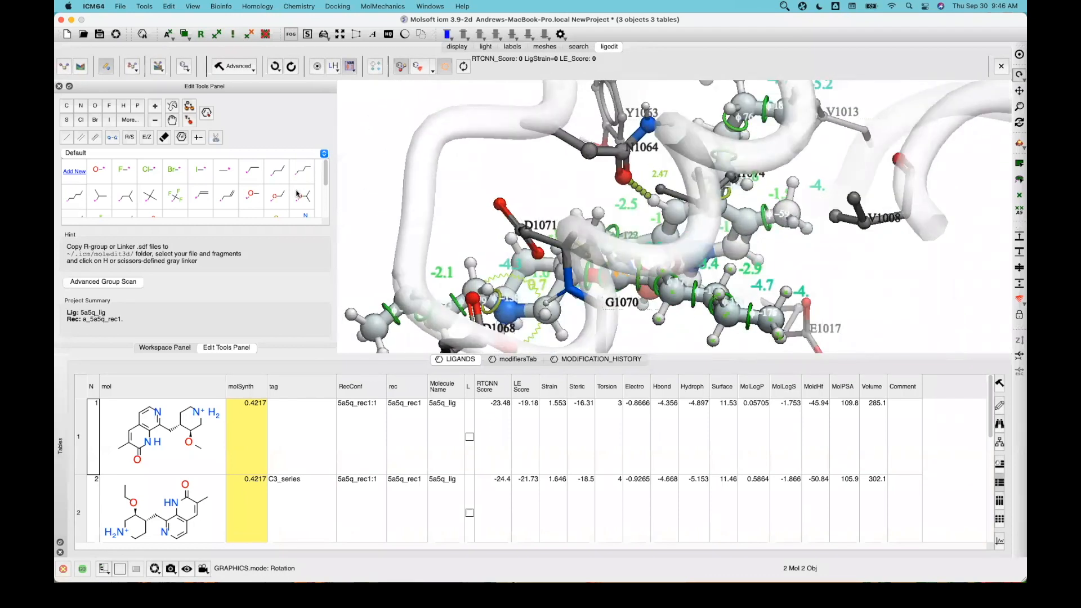
click(303, 171)
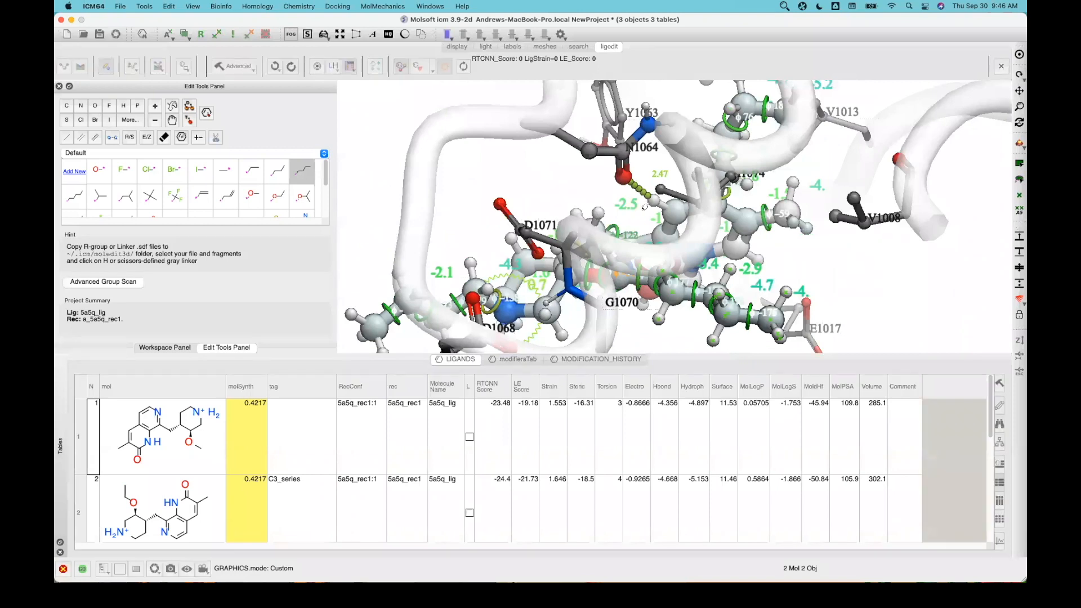
click(644, 207)
Step: Restore the ligand to the Minimize In Grid state in row 2 of the modification history table
drag(501, 197, 445, 152)
click(252, 75)
click(275, 74)
click(275, 73)
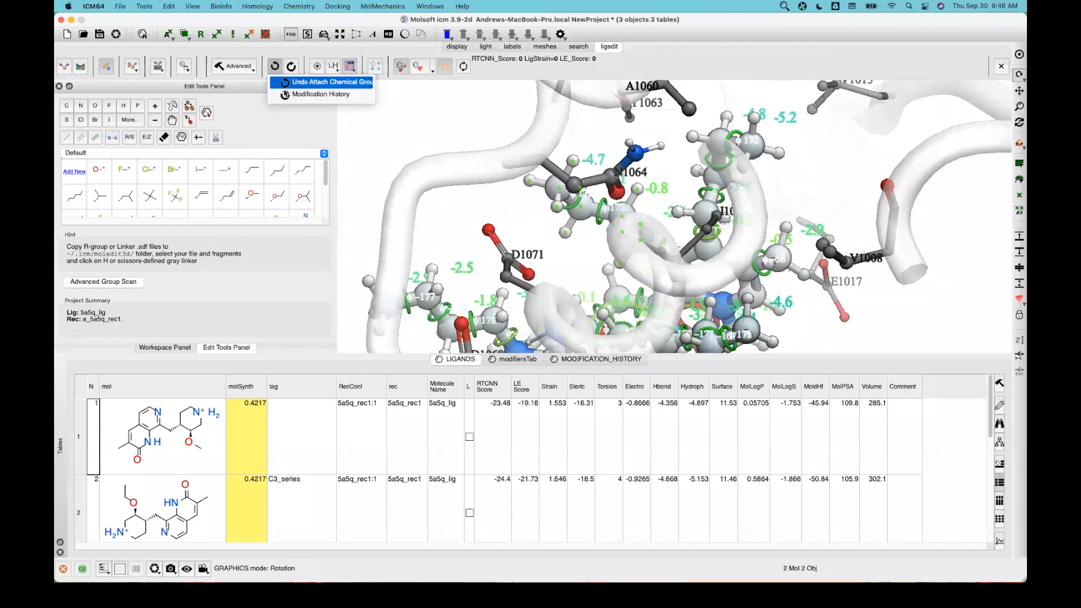
click(330, 317)
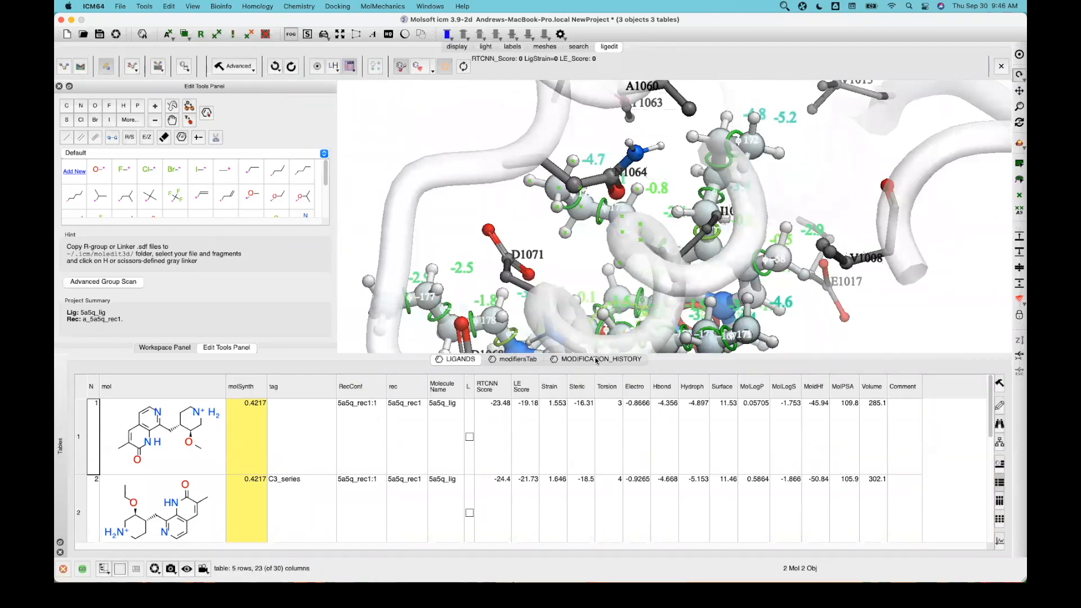
click(569, 360)
click(261, 482)
double_click(260, 483)
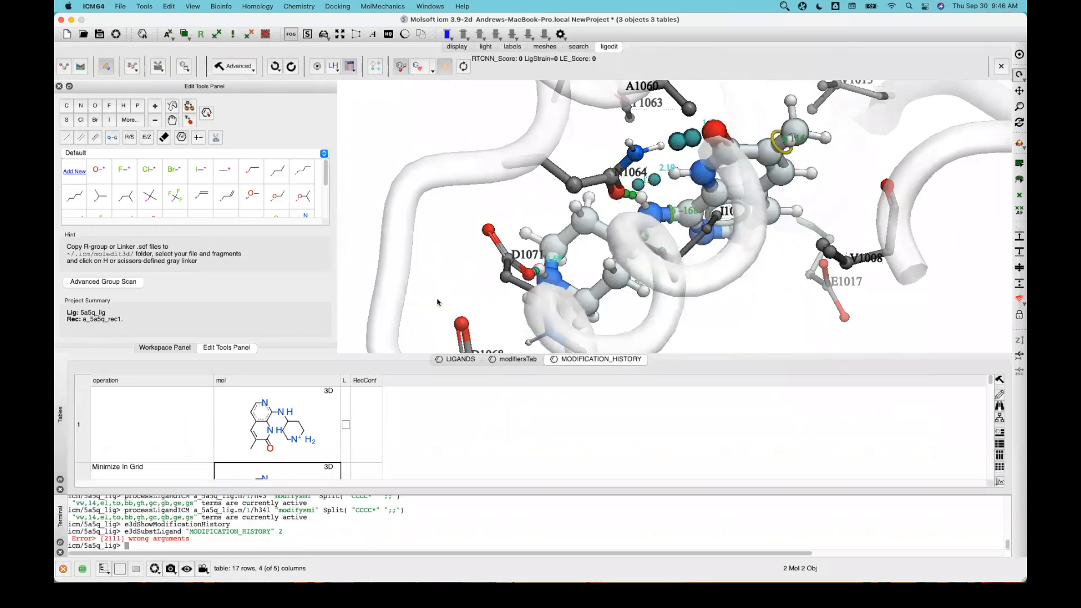
Step: Open the molecule editor for adding a new custom fragment to the Default set
drag(524, 354, 642, 275)
scroll(598, 268, down, 3)
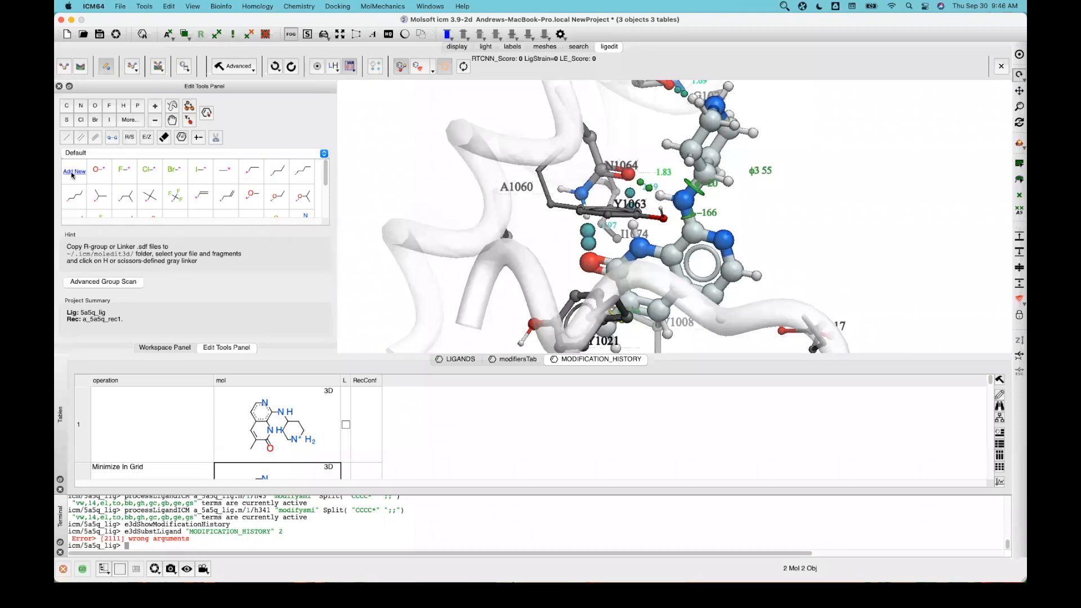
click(784, 6)
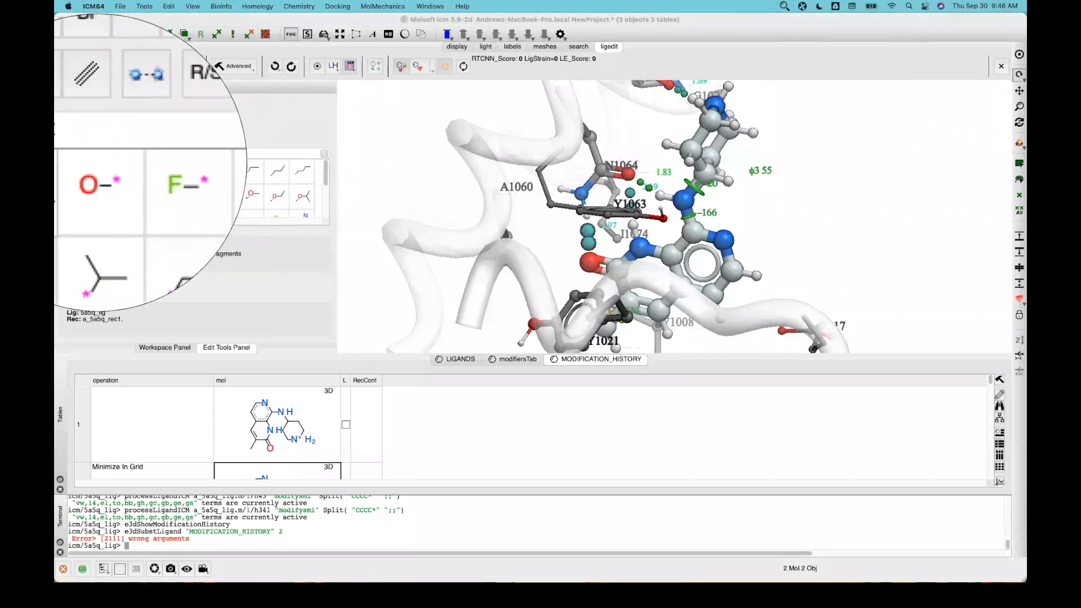
click(70, 174)
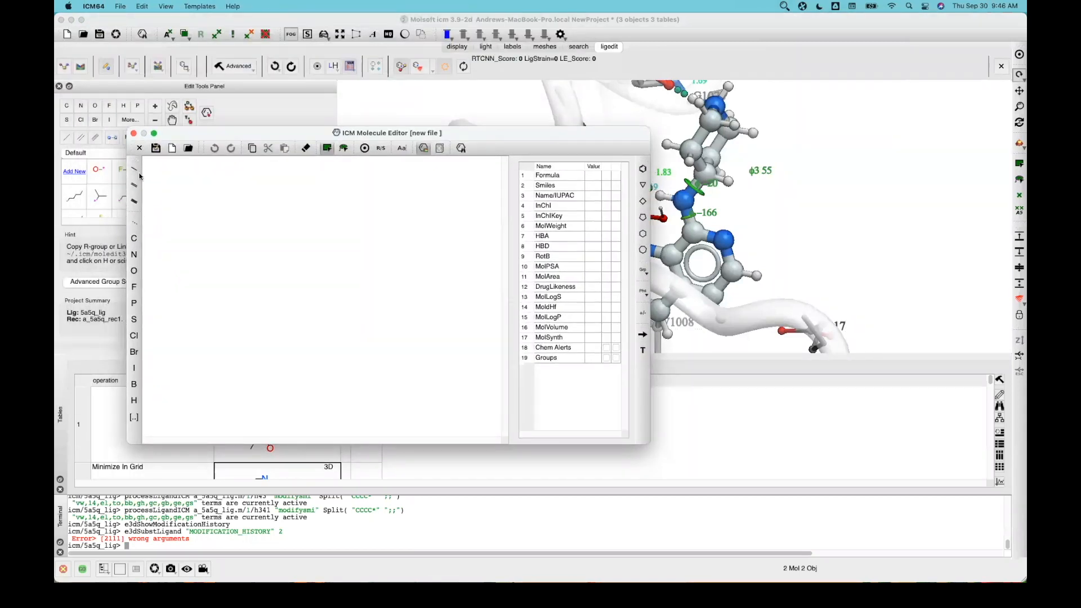
Step: Draw a three-carbon skeleton, turn one end into a double-bonded oxygen, add a branch and change the central atom to sulfur
click(135, 170)
click(283, 245)
click(291, 248)
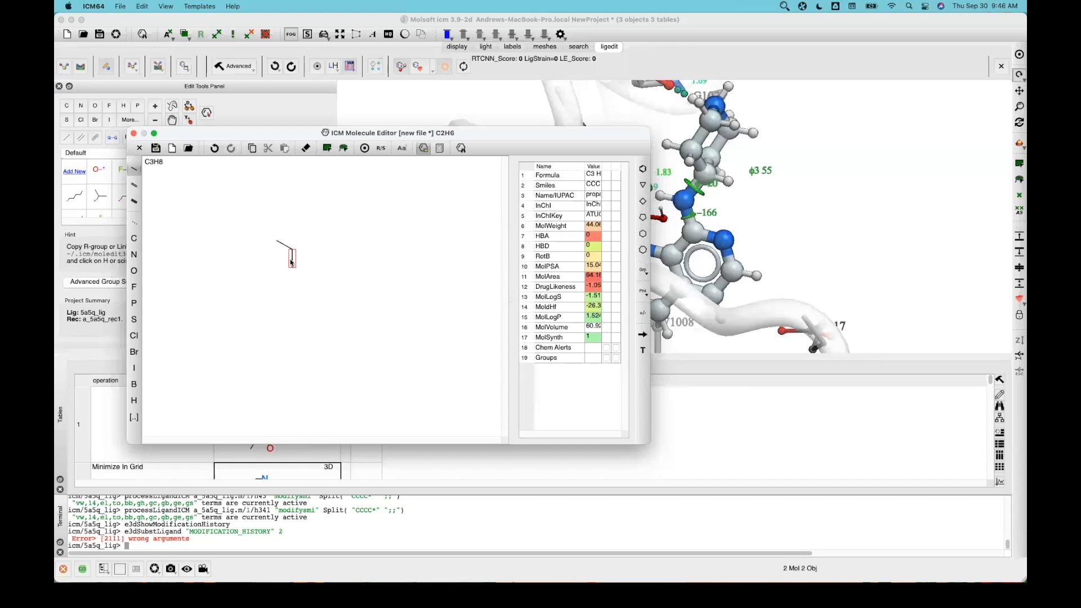
click(292, 260)
key(o)
click(292, 248)
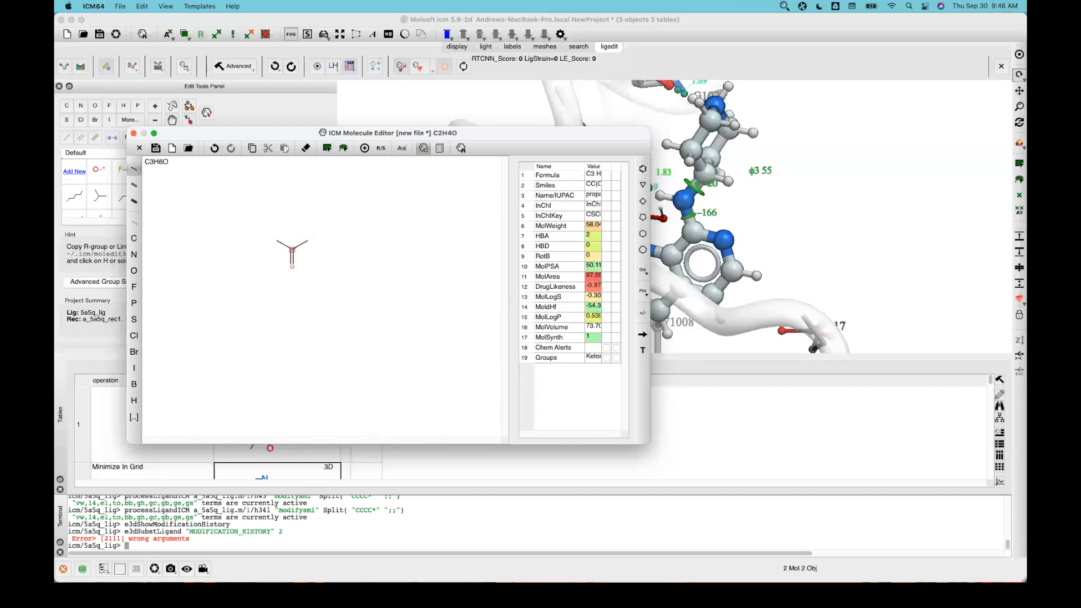
key(s)
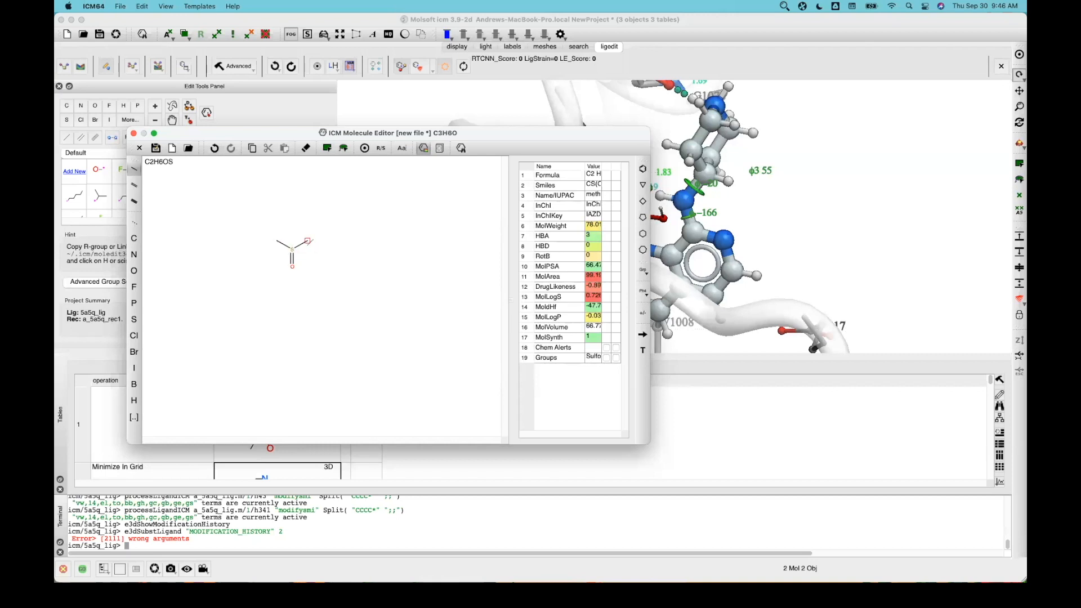
Step: Complete the sulfonamide by making the branch a second double-bonded oxygen and adding a nitrogen to the sulfur
click(300, 245)
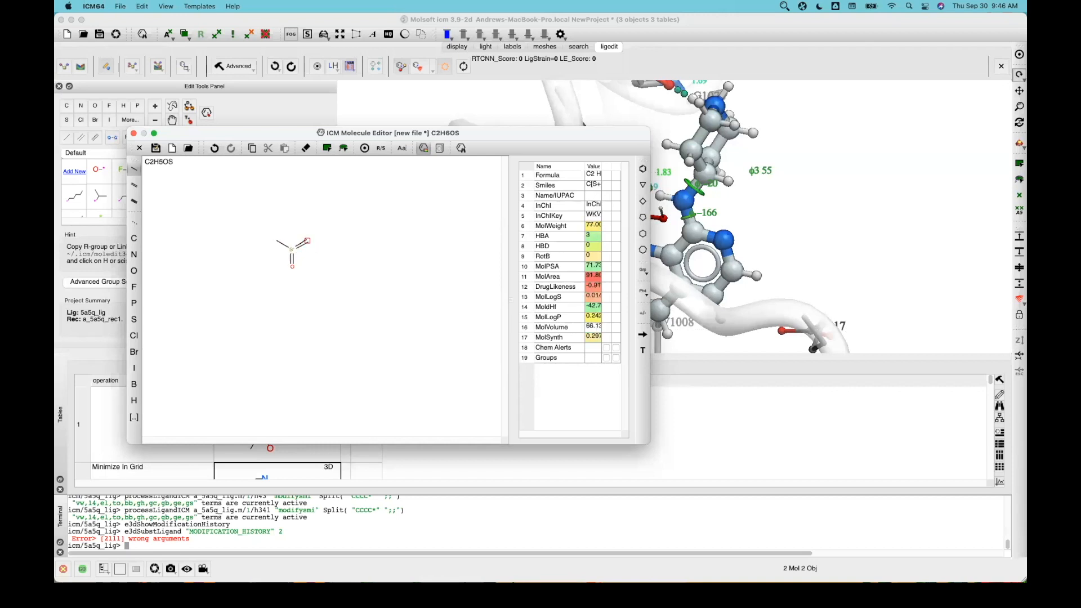
key(o)
click(292, 250)
key(n)
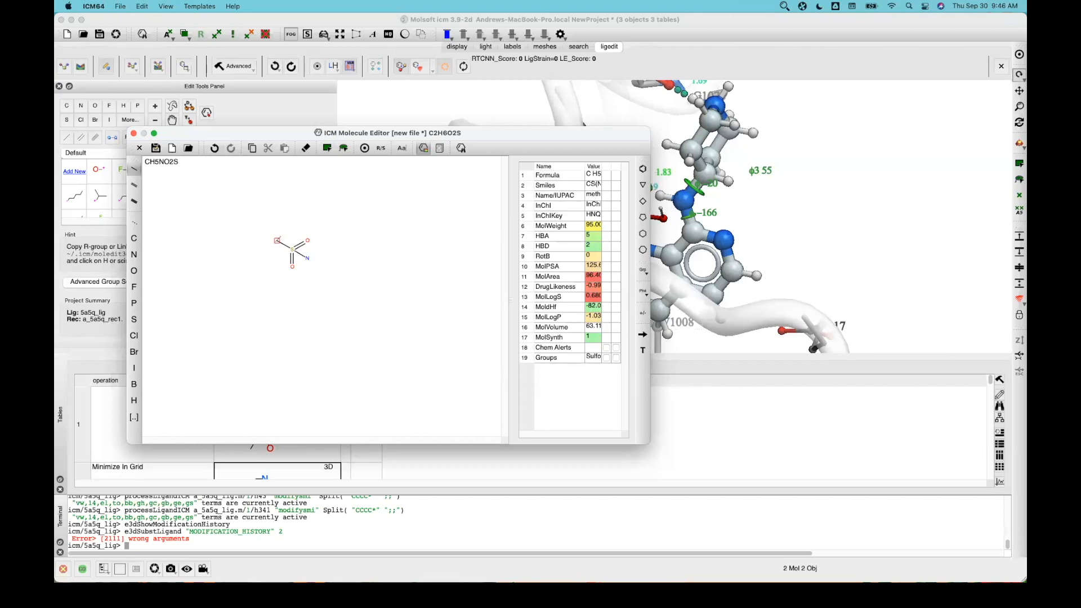
Step: Mark the sulfonamide's methyl carbon as the attachment point, inspect it, and close the molecule editor without saving the fragment
right_click(277, 241)
mouse_move(300, 248)
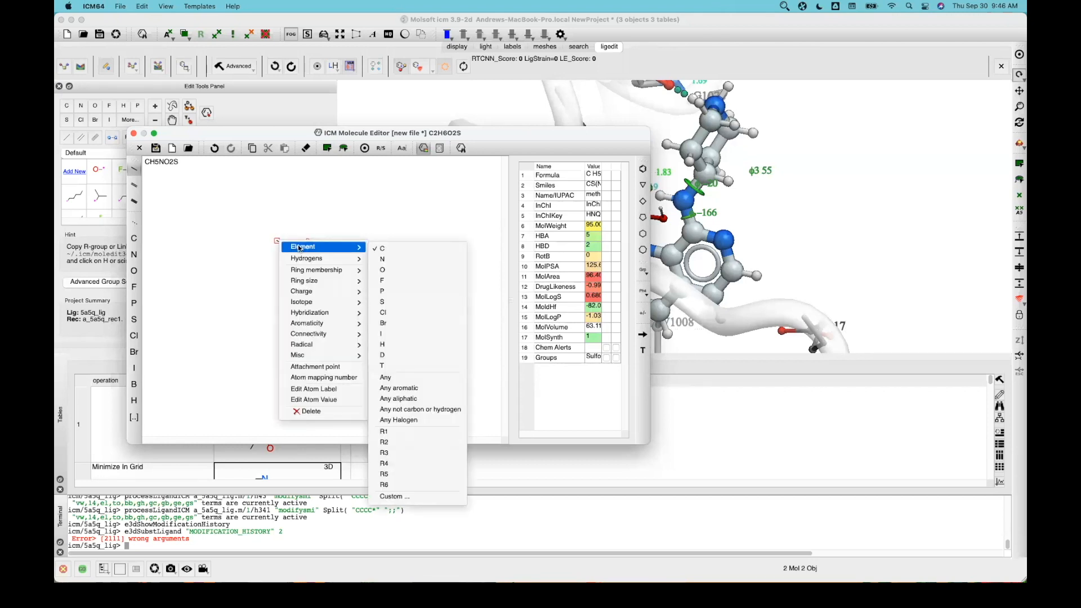
click(314, 371)
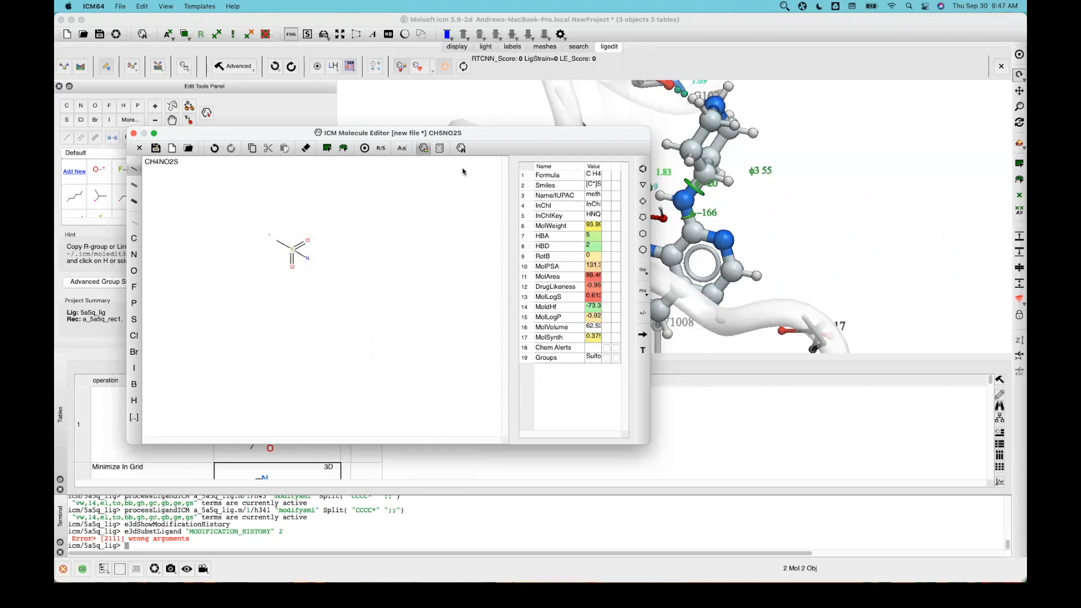
click(784, 6)
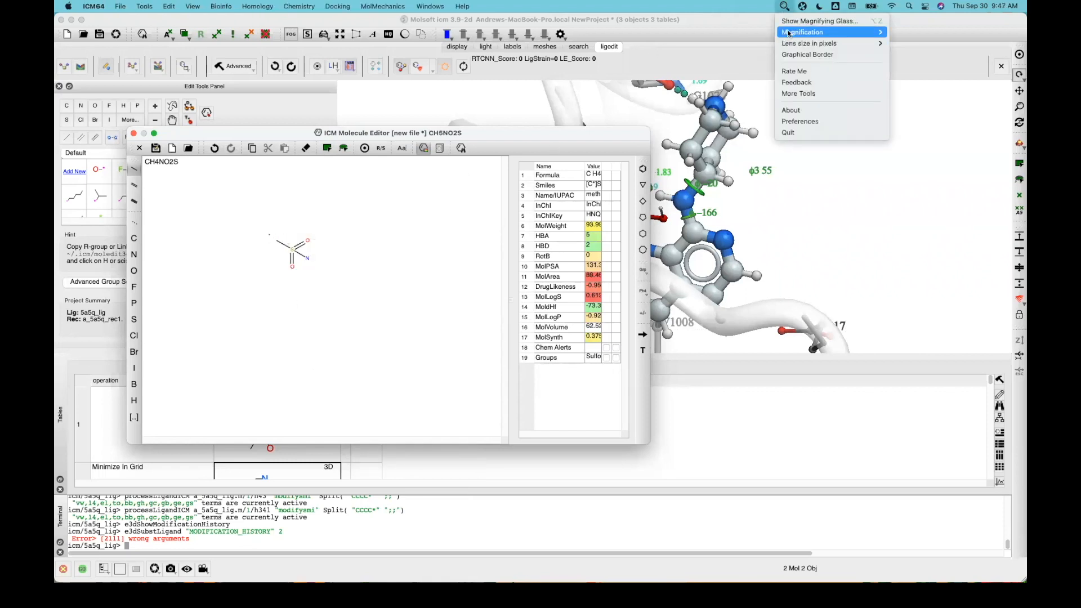
click(819, 20)
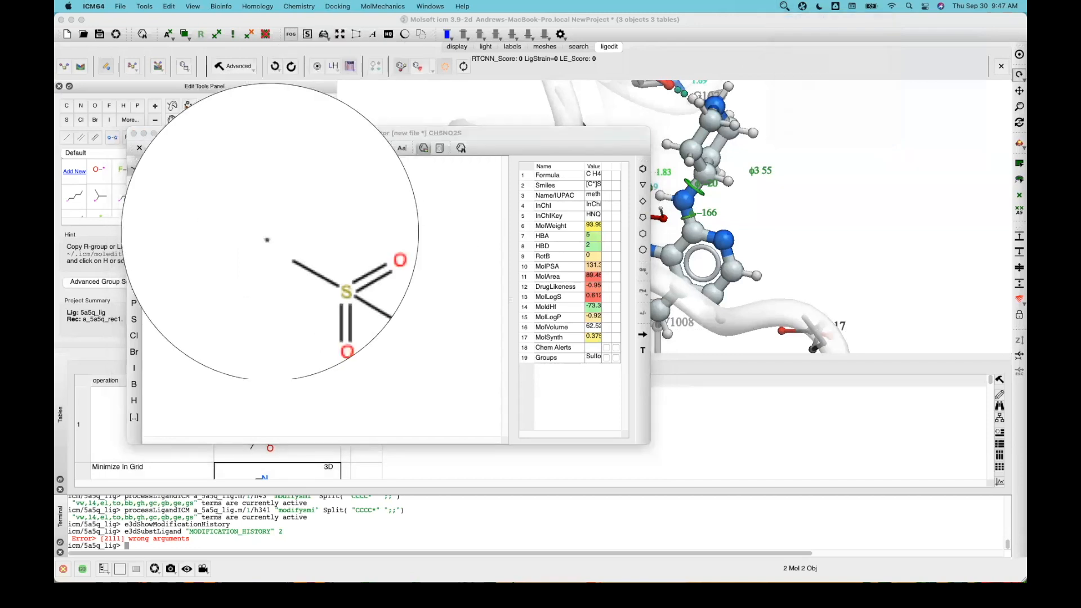
click(262, 240)
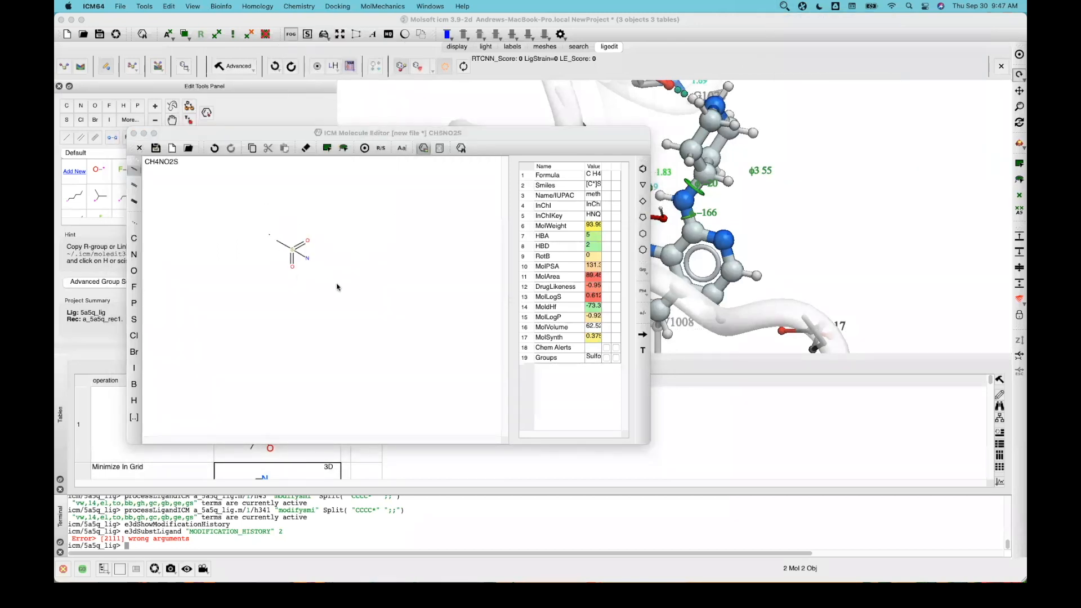
click(134, 134)
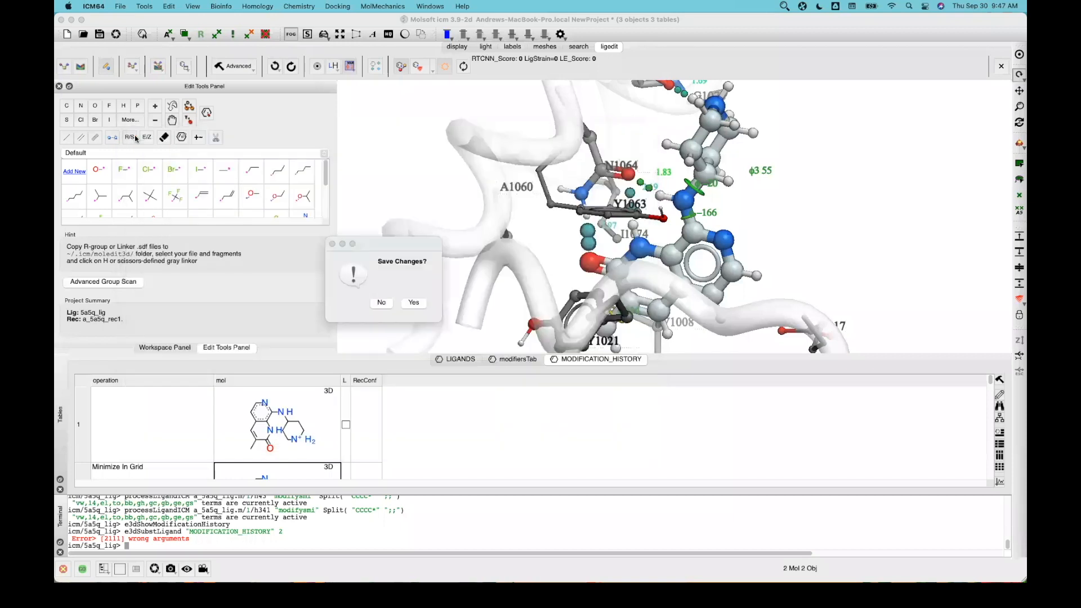
click(386, 304)
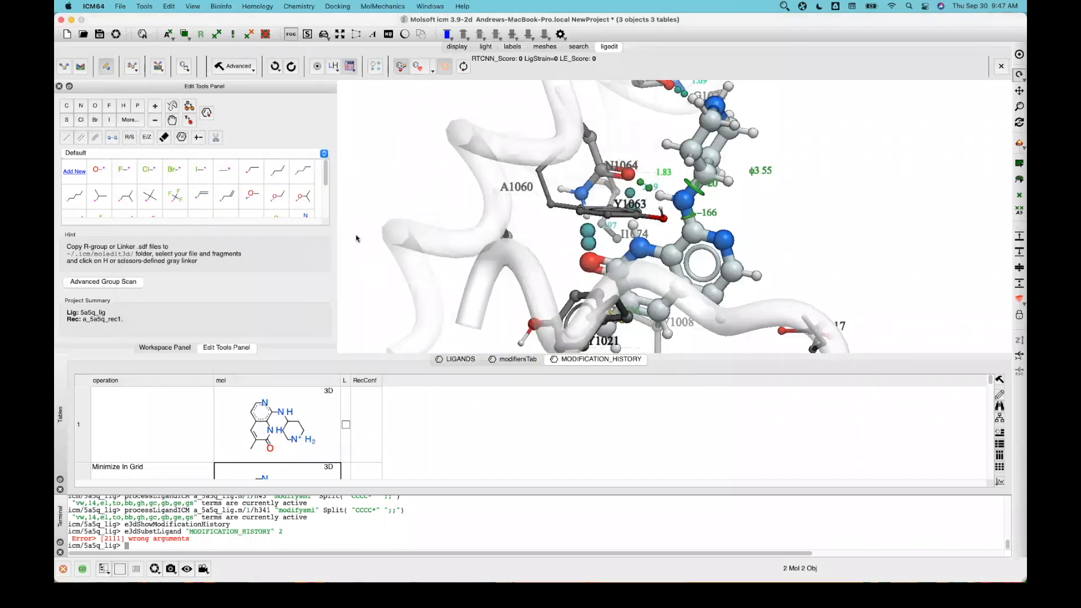
Step: Look through the Default fragment set and close the terminal pane
scroll(328, 220, down, 5)
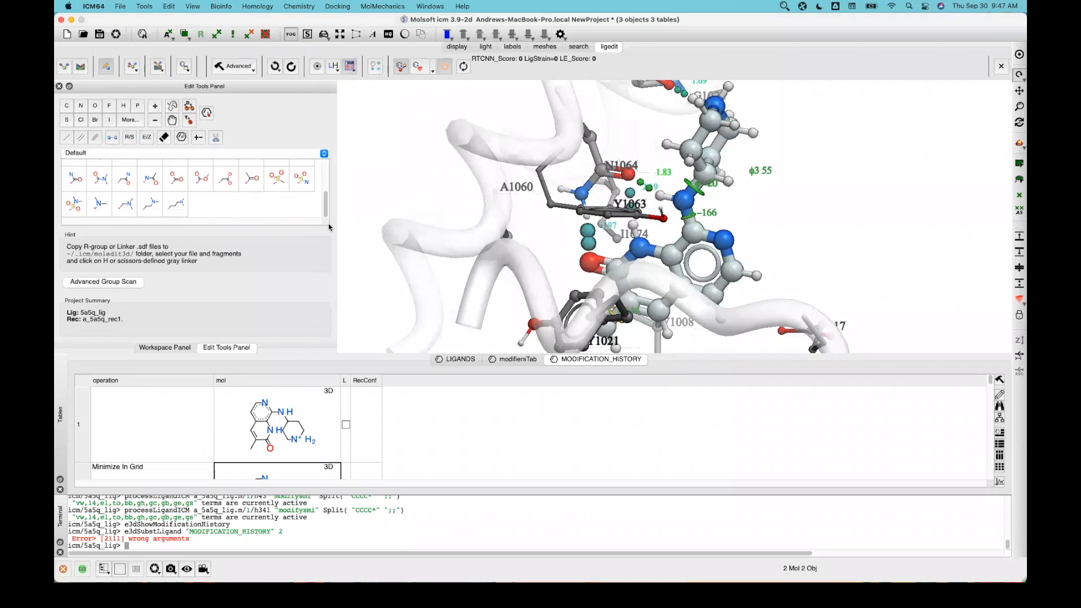
click(60, 554)
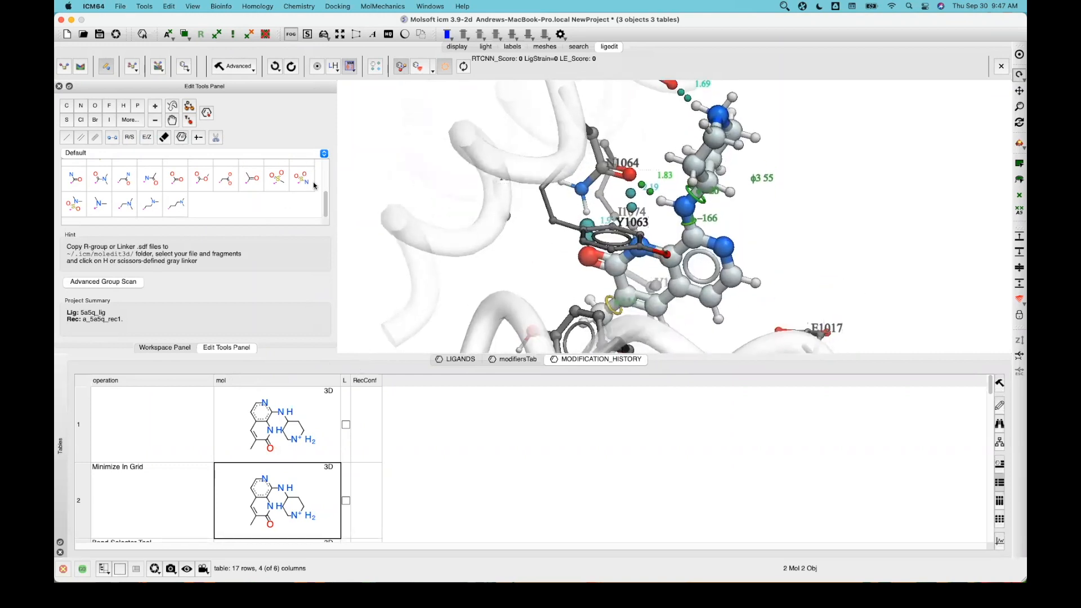
scroll(324, 180, up, 5)
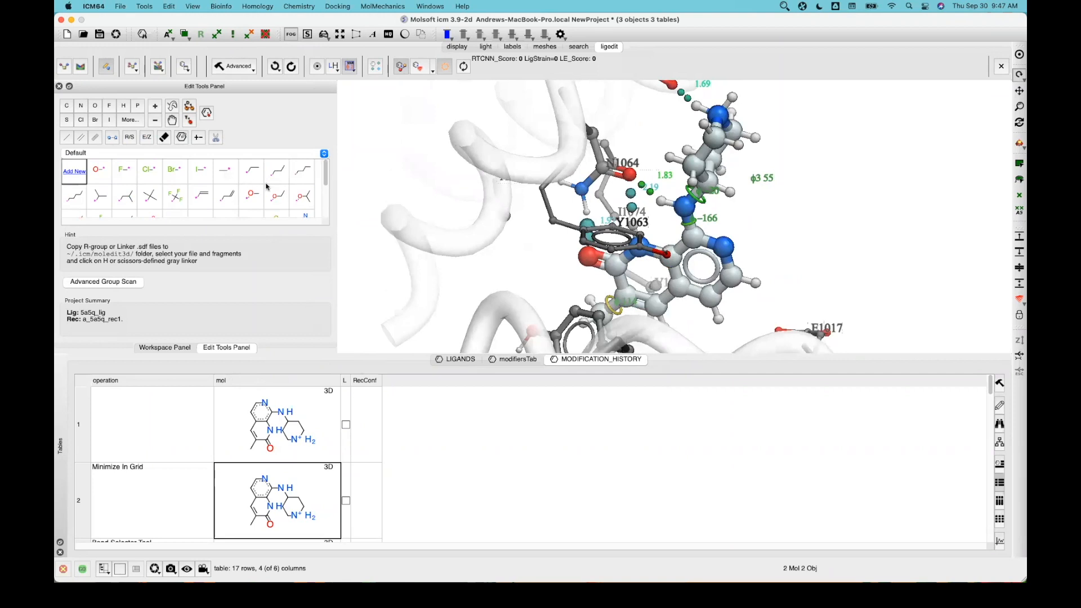
scroll(325, 194, down, 5)
scroll(325, 194, down, 1)
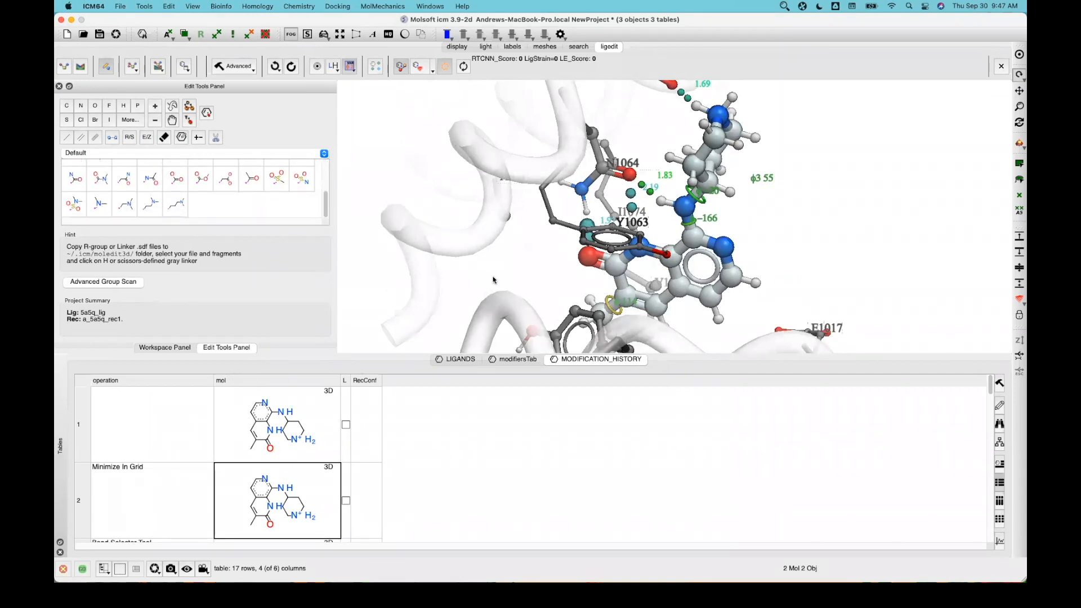
Step: Open the Advanced Group Scan and filter the replacement group database with the Small Donor preset
drag(459, 282, 363, 324)
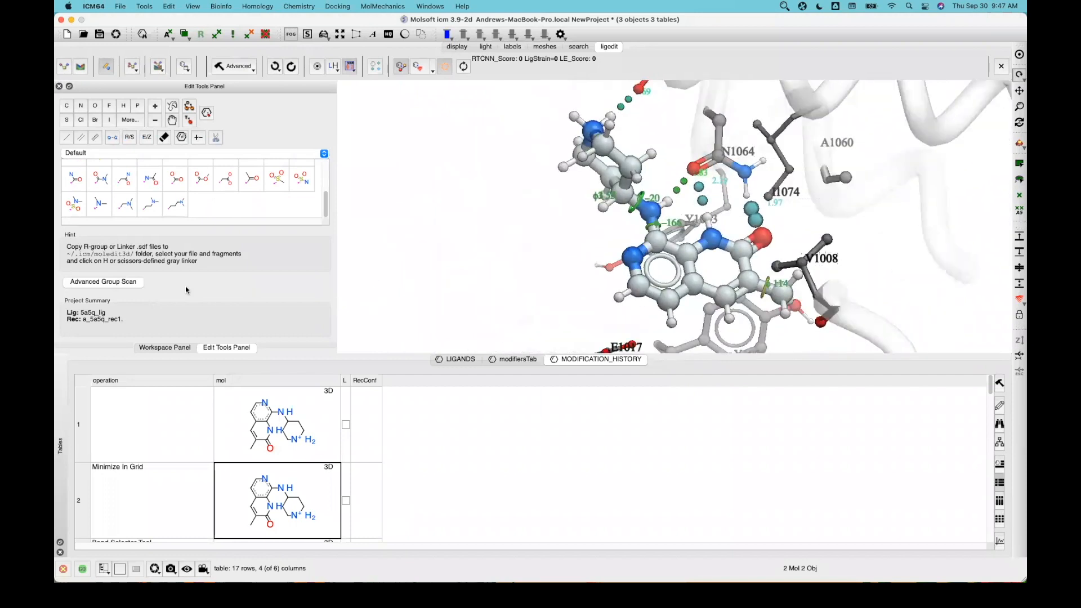
click(106, 283)
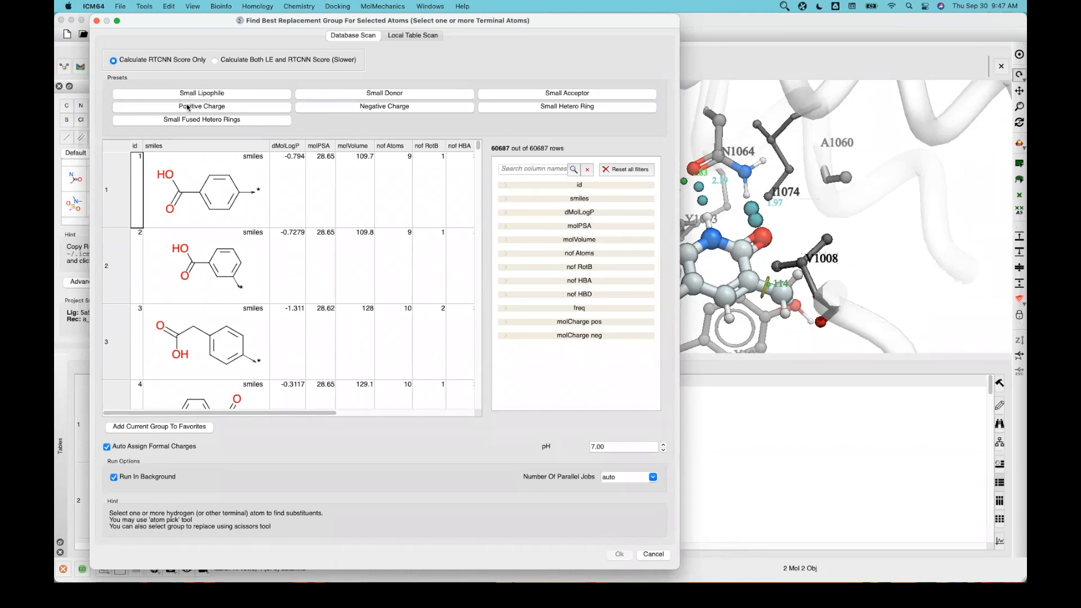
click(387, 95)
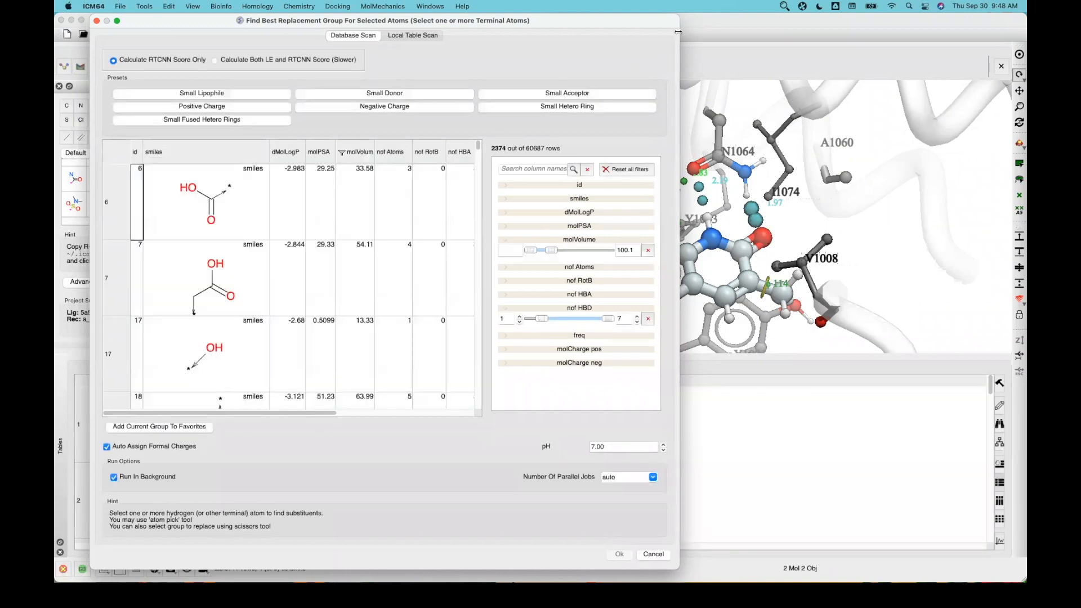
click(784, 6)
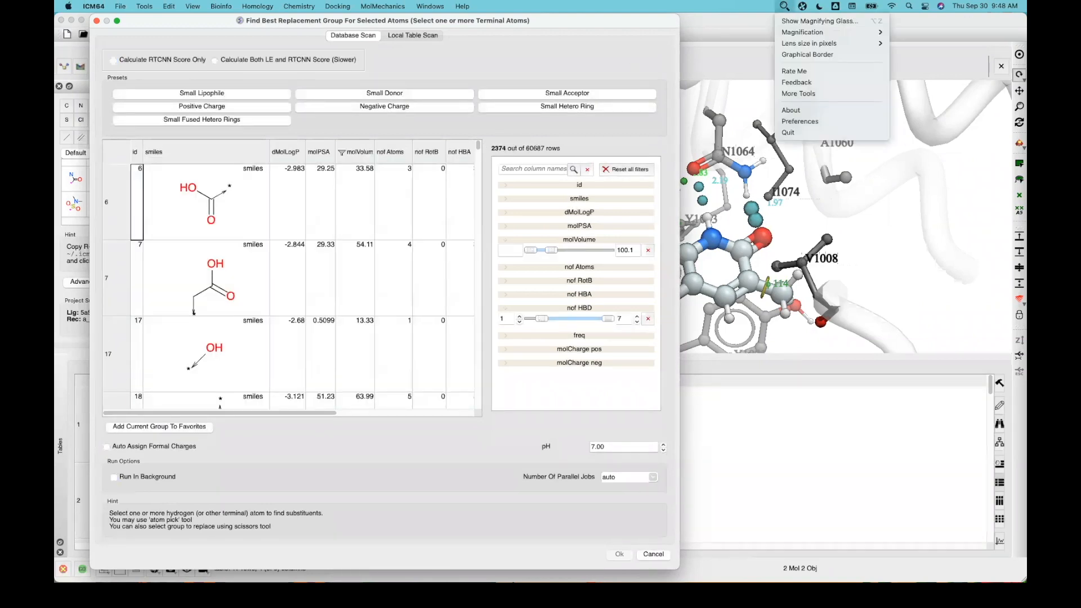
click(806, 22)
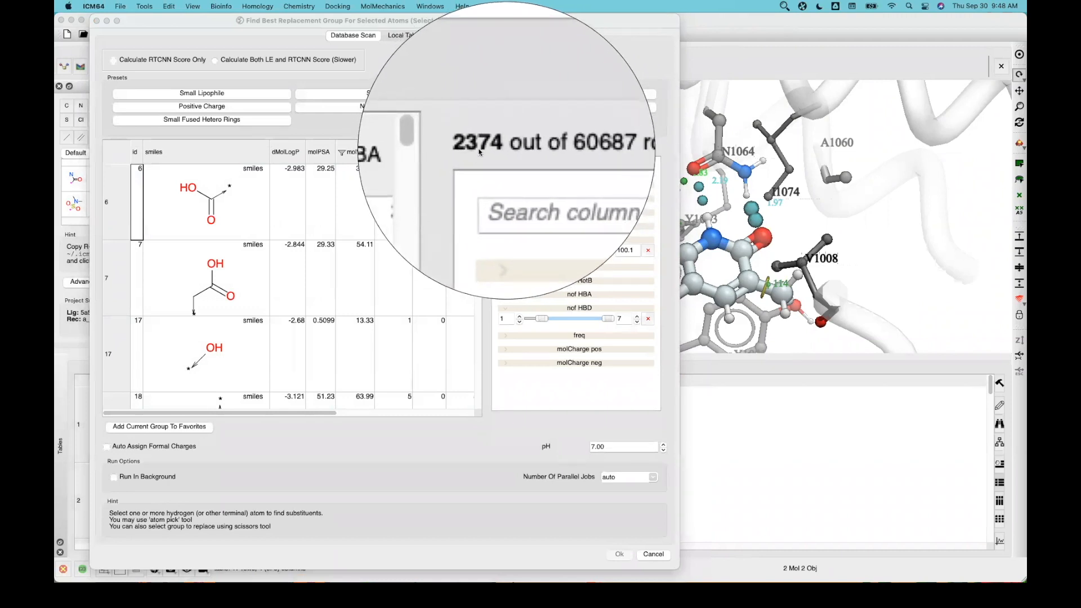
Step: Look at the Local Table Scan options of the group scan and return to the Database Scan
key(Escape)
mouse_move(478, 145)
mouse_down()
mouse_move(477, 402)
mouse_move(482, 137)
mouse_up()
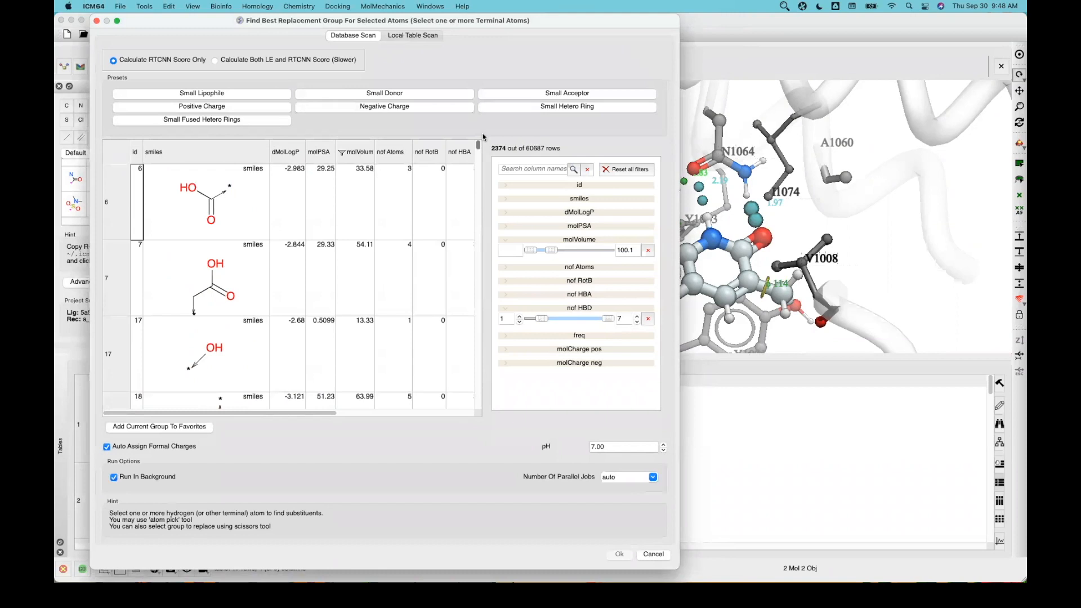
click(410, 36)
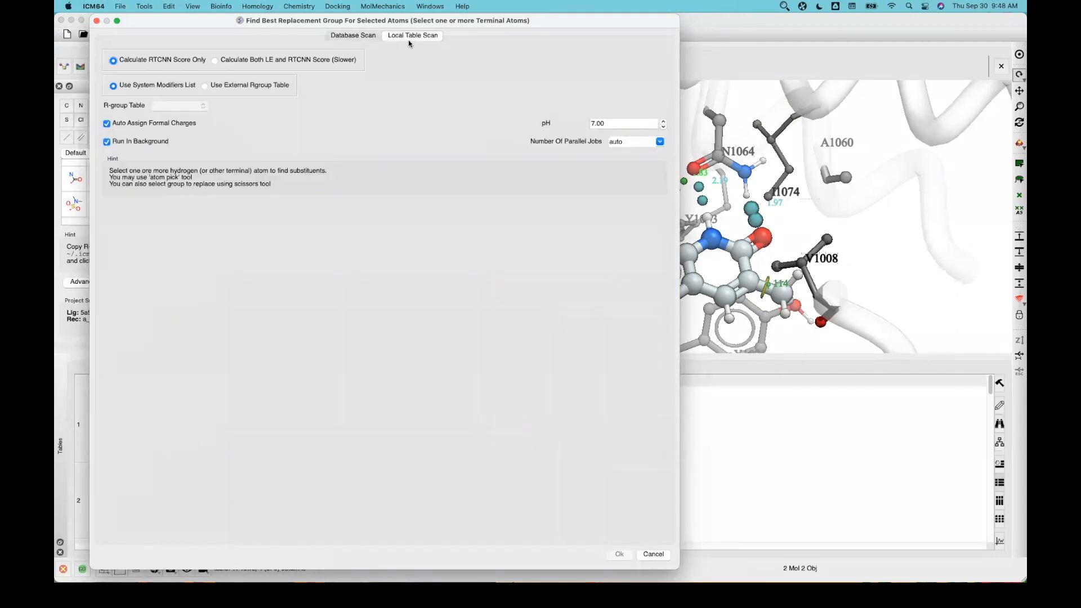
click(362, 37)
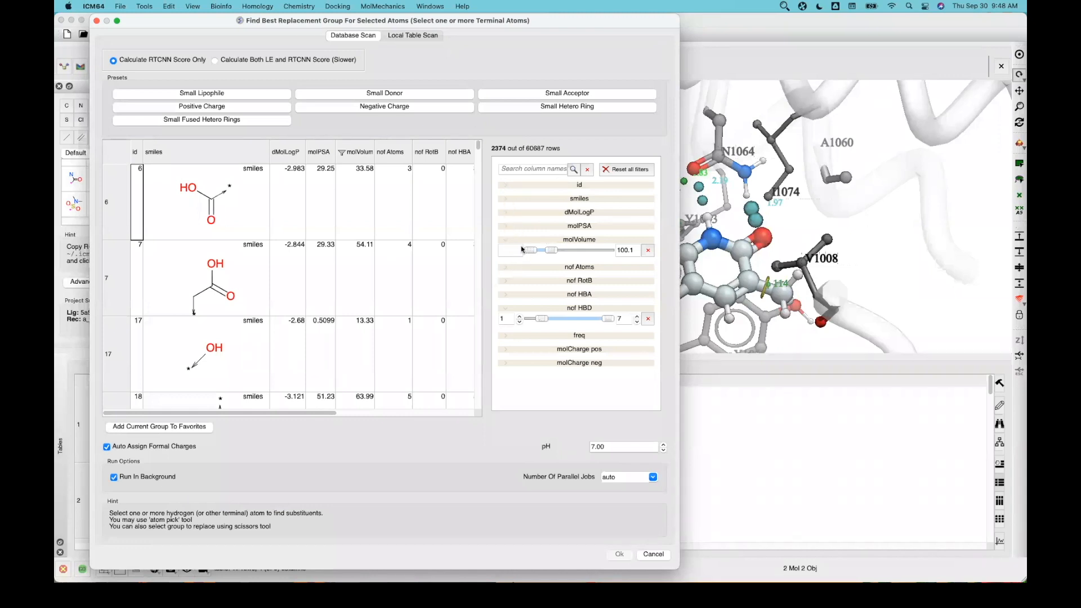
Step: Lower the maximum of the replacement groups' molVolume filter to 94.439 and take a magnified look at the filter
mouse_move(551, 254)
mouse_down()
mouse_move(568, 253)
mouse_move(549, 253)
mouse_up()
click(784, 8)
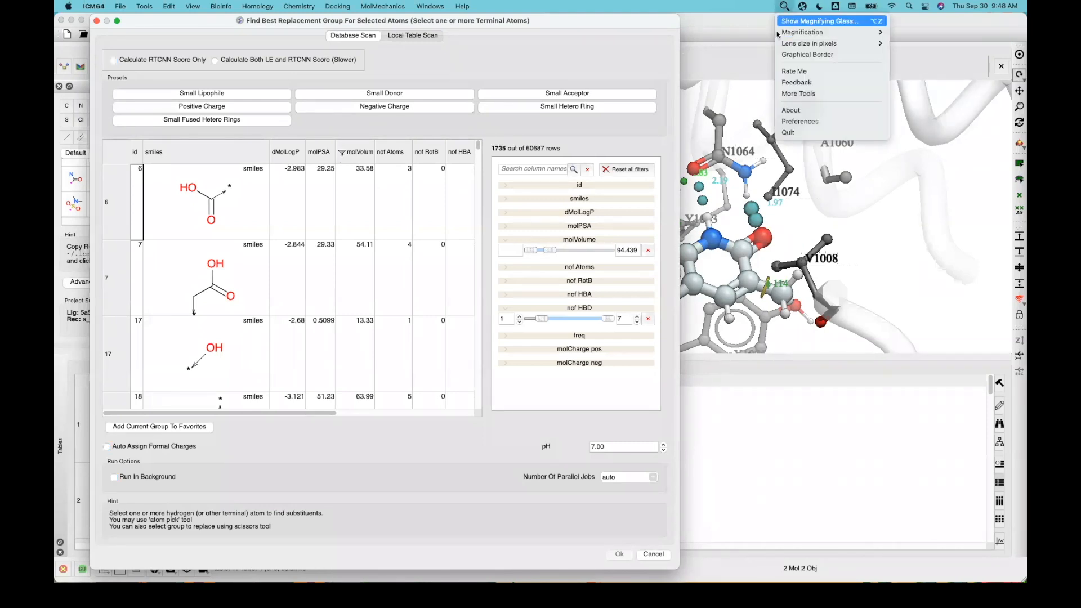
click(799, 21)
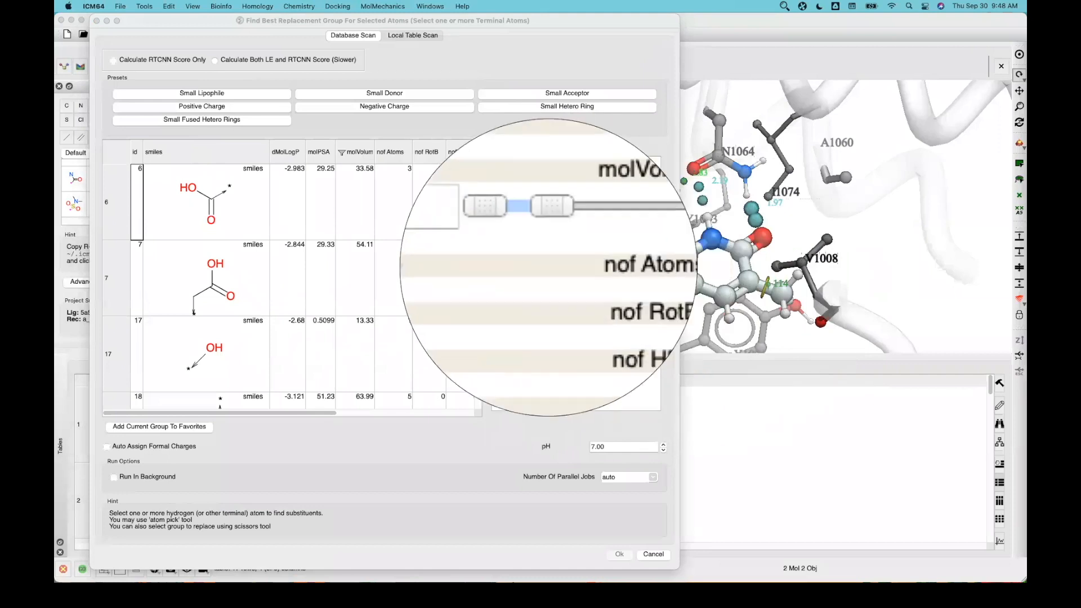
click(597, 243)
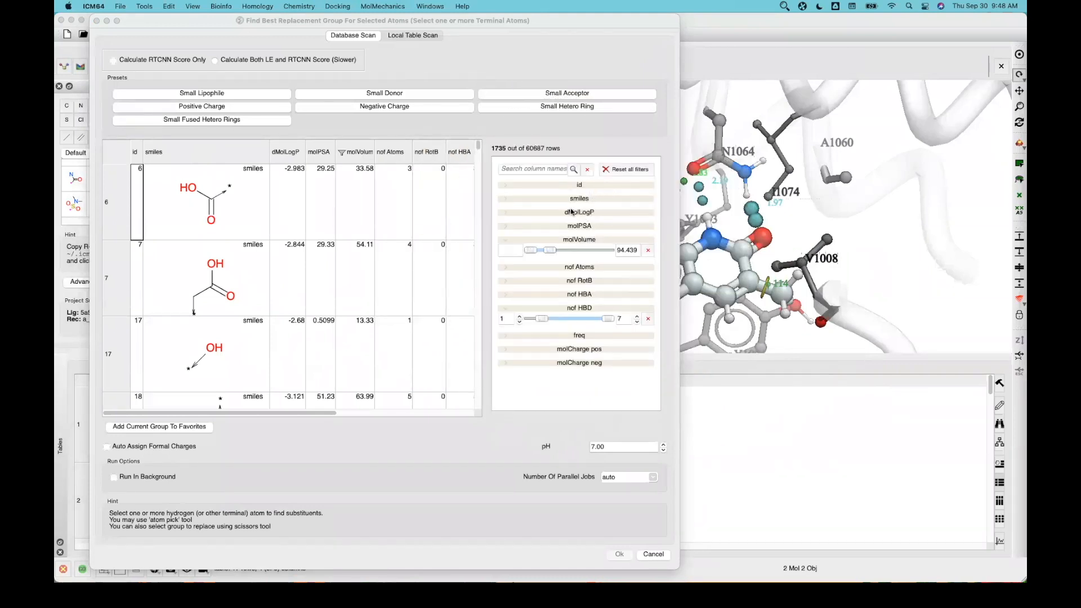
Step: Review the smiles filter, the filtered replacement groups and the parallel job options, and cancel the group scan
click(508, 201)
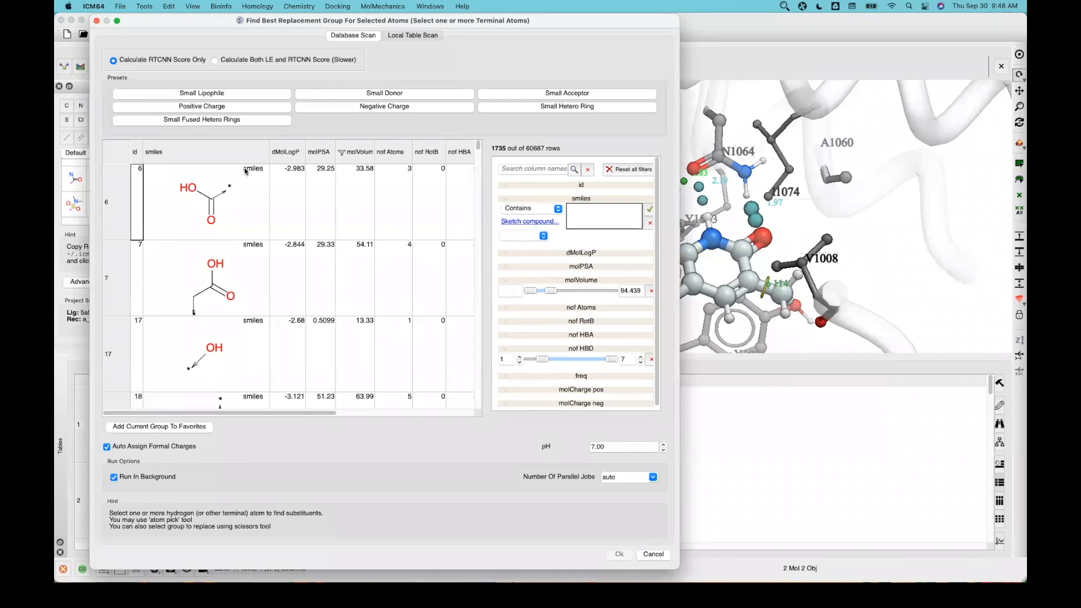
scroll(425, 250, down, 5)
scroll(422, 255, down, 10)
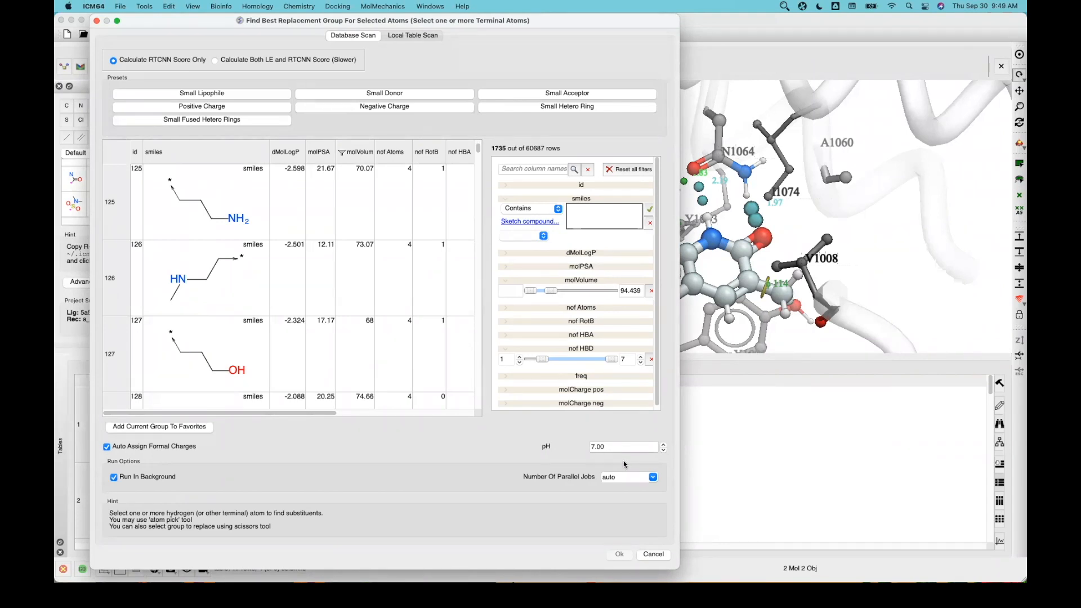
click(651, 480)
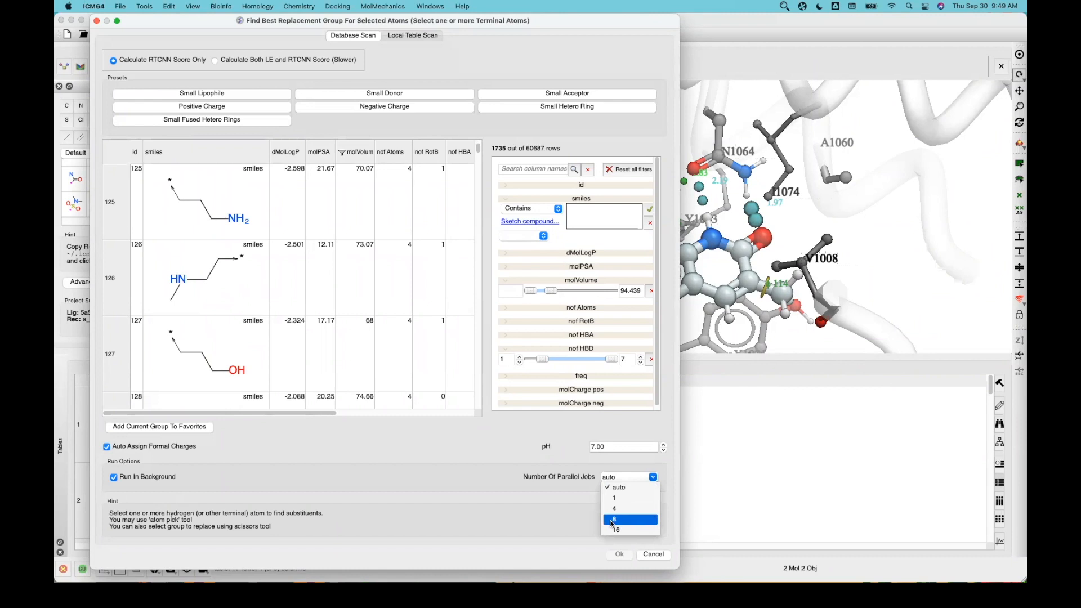
click(564, 510)
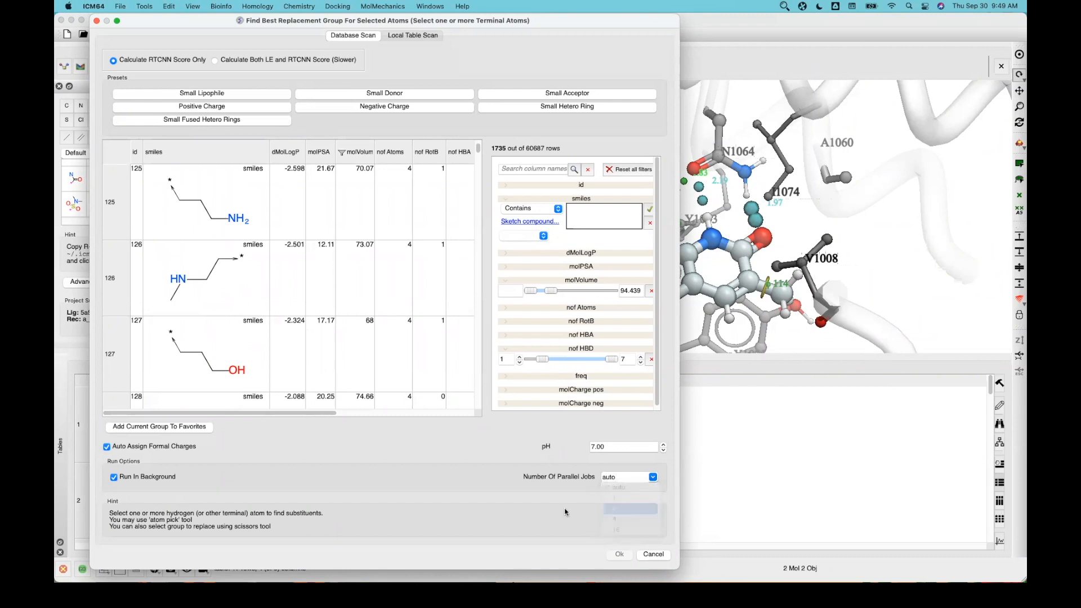
click(651, 557)
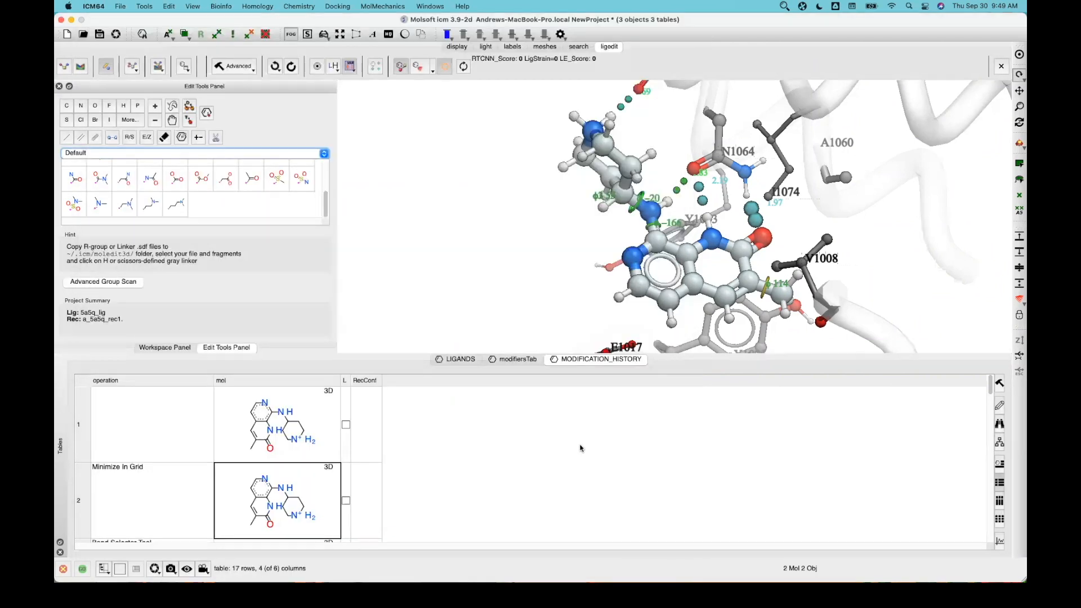
Step: Bring up the LIGANDS table and attach a methoxy fragment to the ligand's piperidine ring in the 3D view
click(492, 363)
click(457, 359)
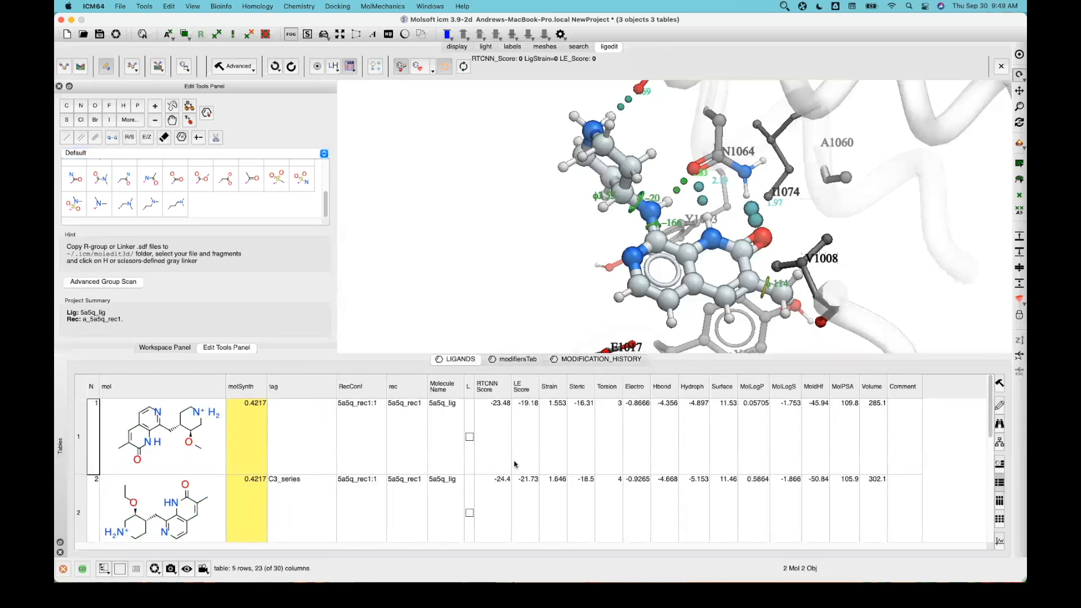
drag(539, 185, 677, 206)
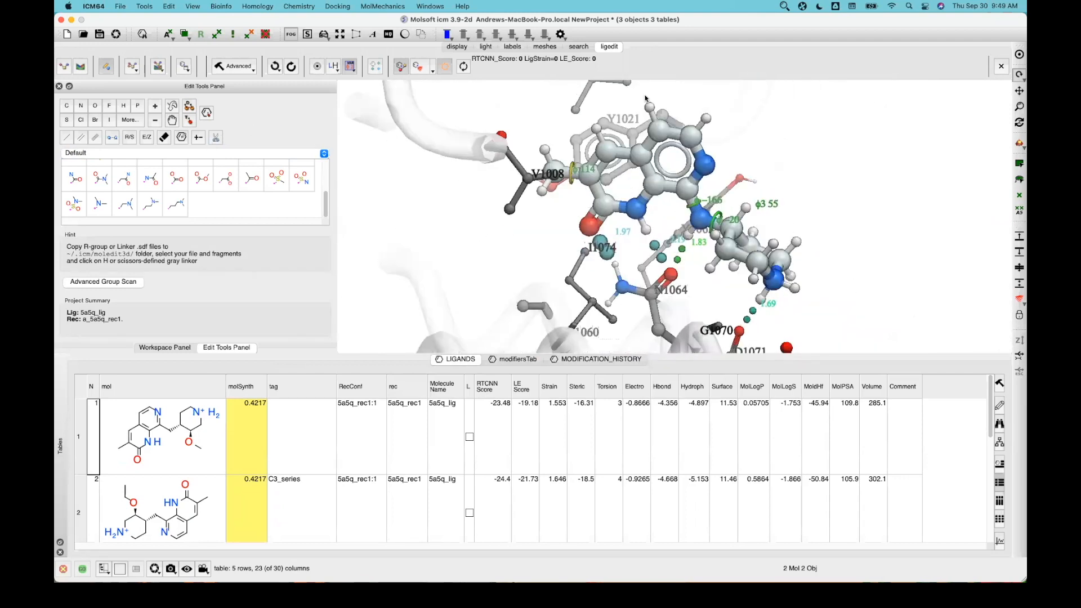
drag(803, 163, 648, 367)
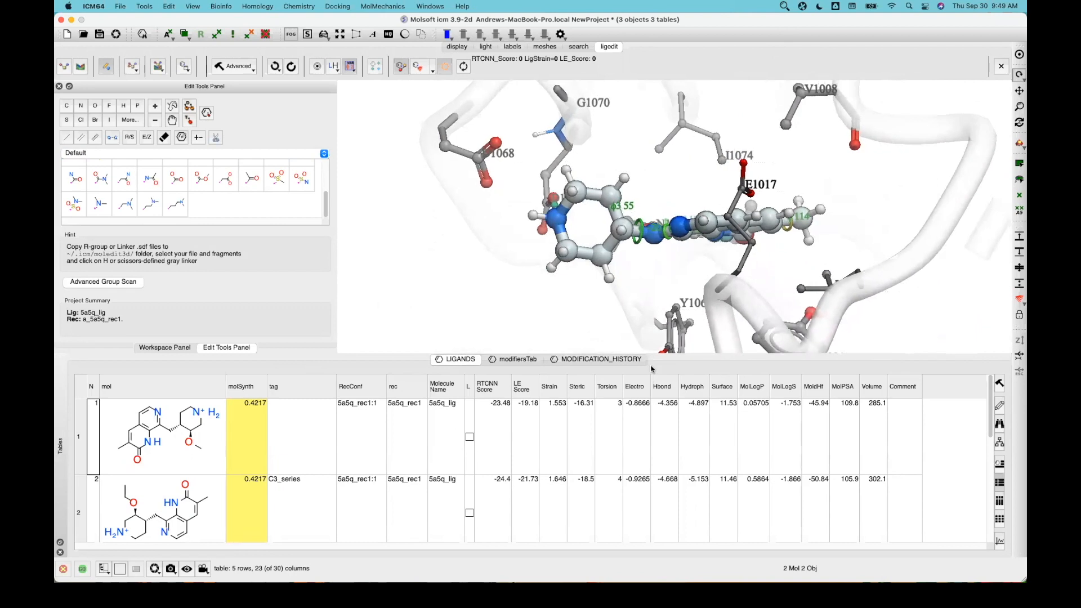
scroll(273, 184, up, 5)
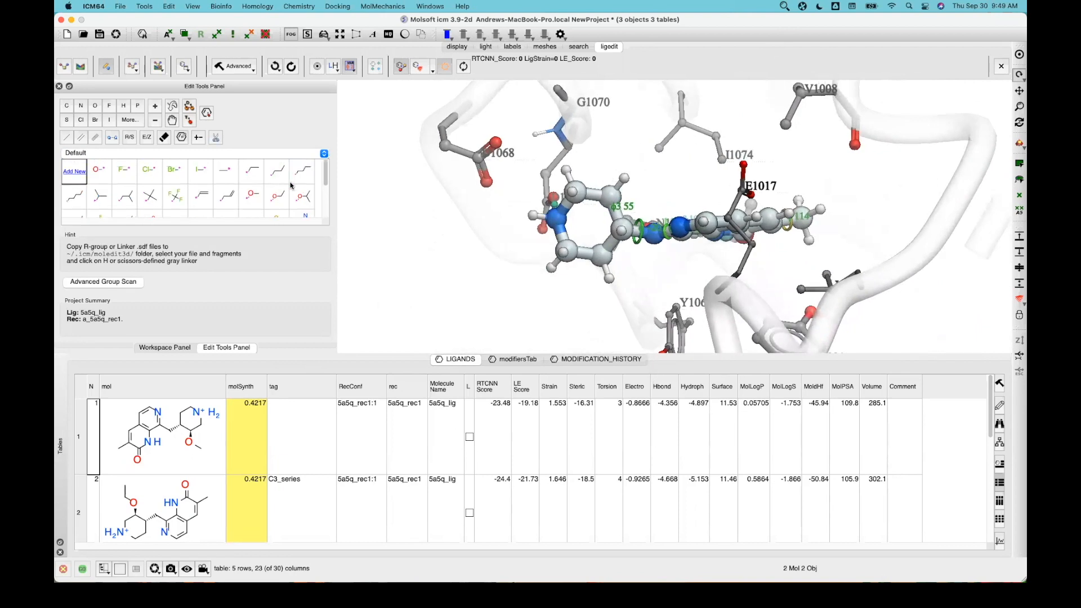
click(623, 179)
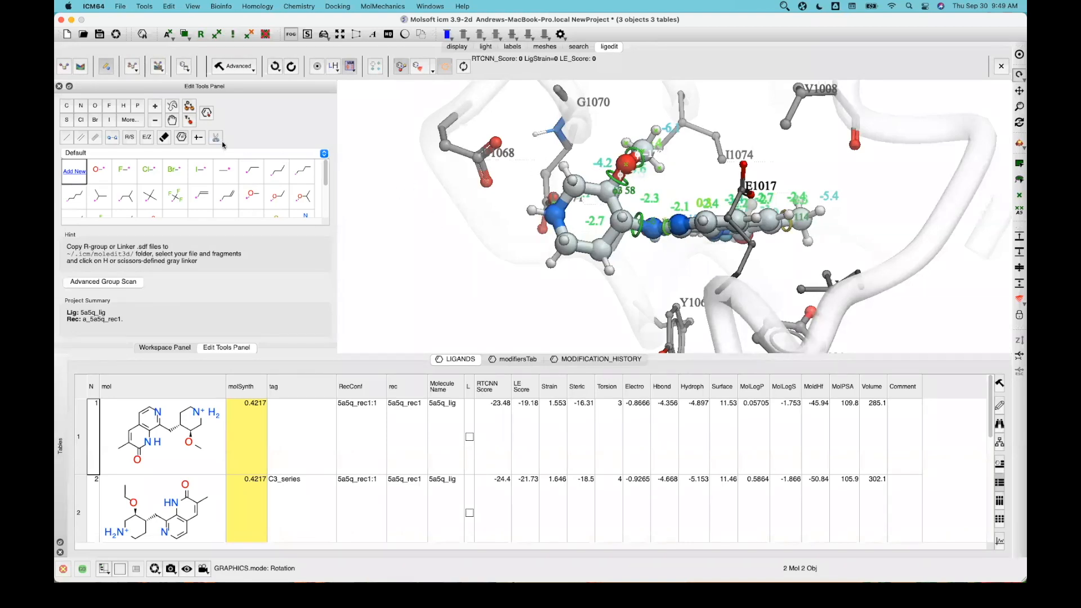
Step: Take a magnified look at the edit tools and open the current ligand in the 2D molecule editor
click(785, 8)
click(788, 20)
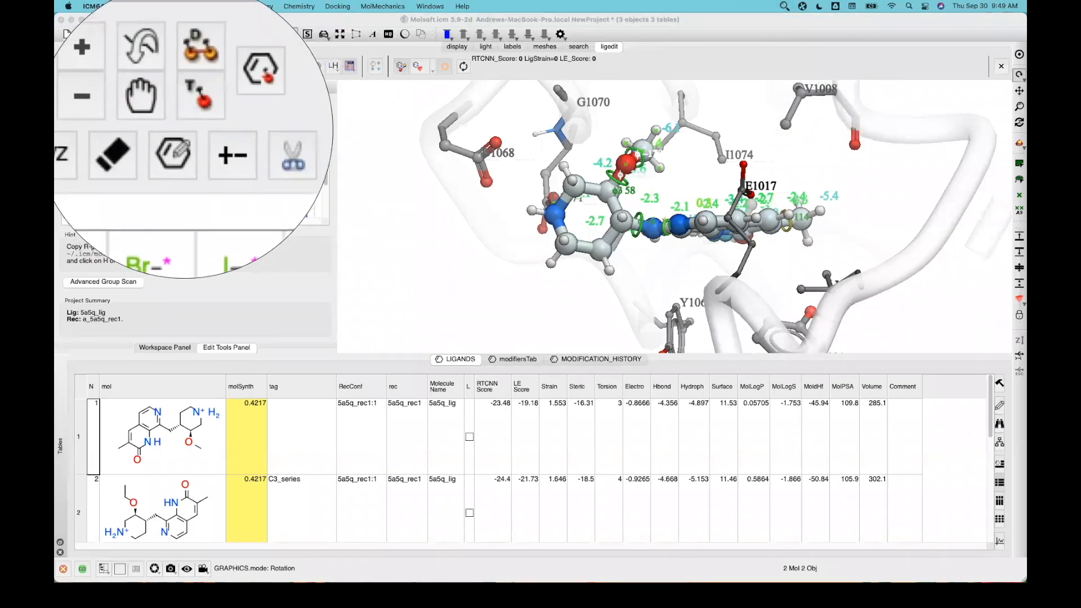
click(188, 138)
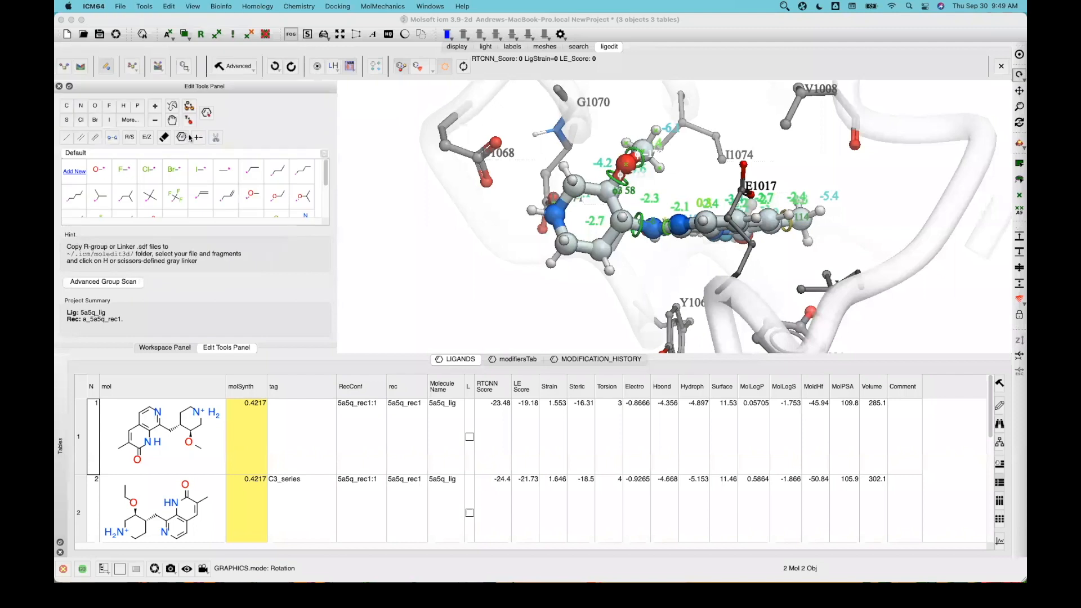
click(182, 138)
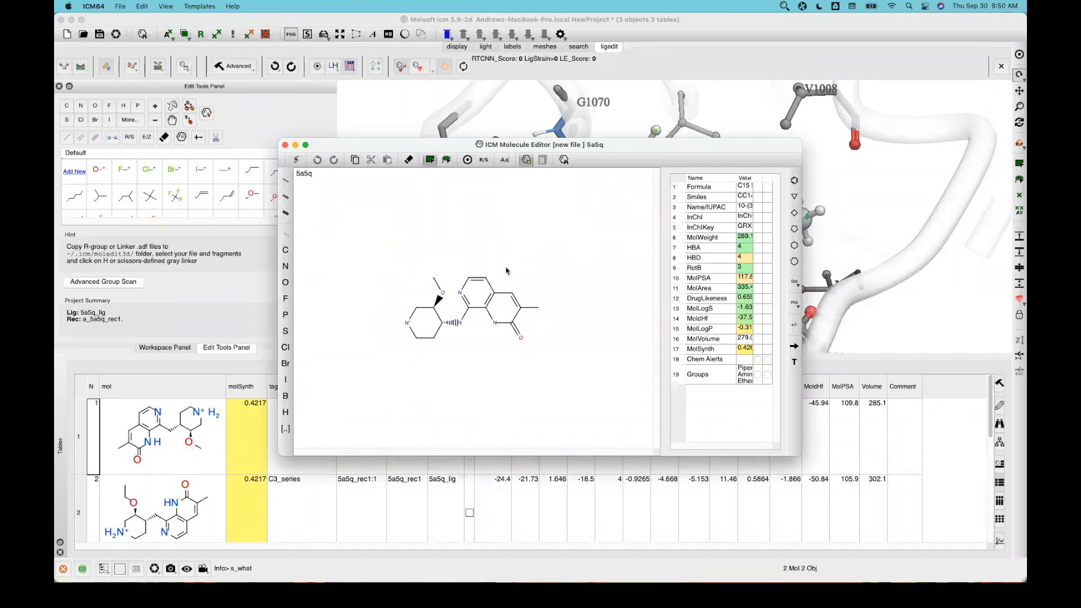
Step: Turn the methoxy group into a cyclohexyloxy group by adding a six-membered ring at its methyl carbon, and widen the property table
click(795, 247)
click(430, 274)
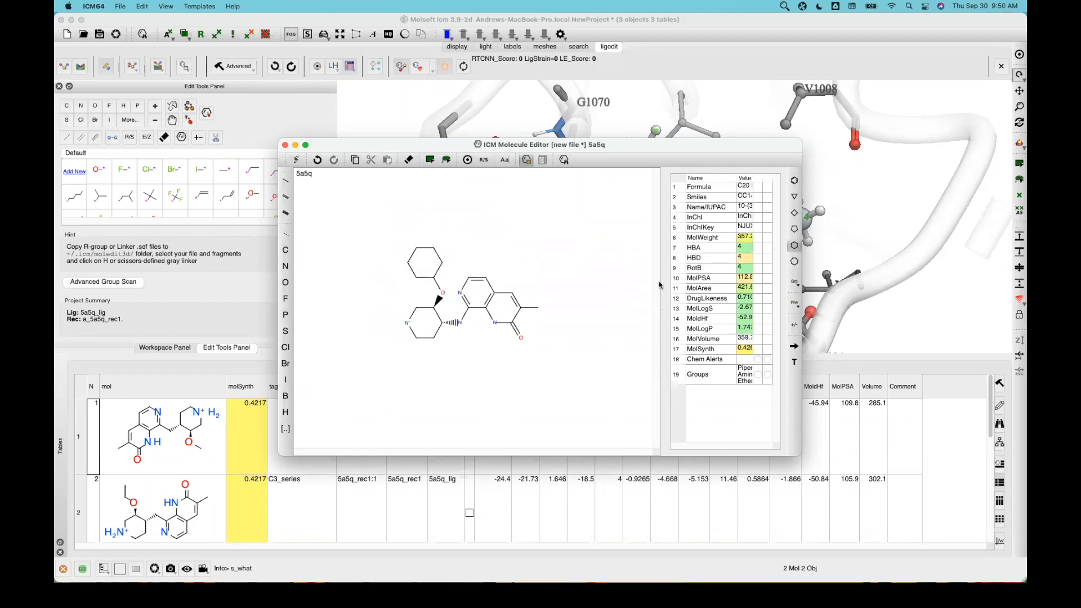
drag(661, 281, 593, 283)
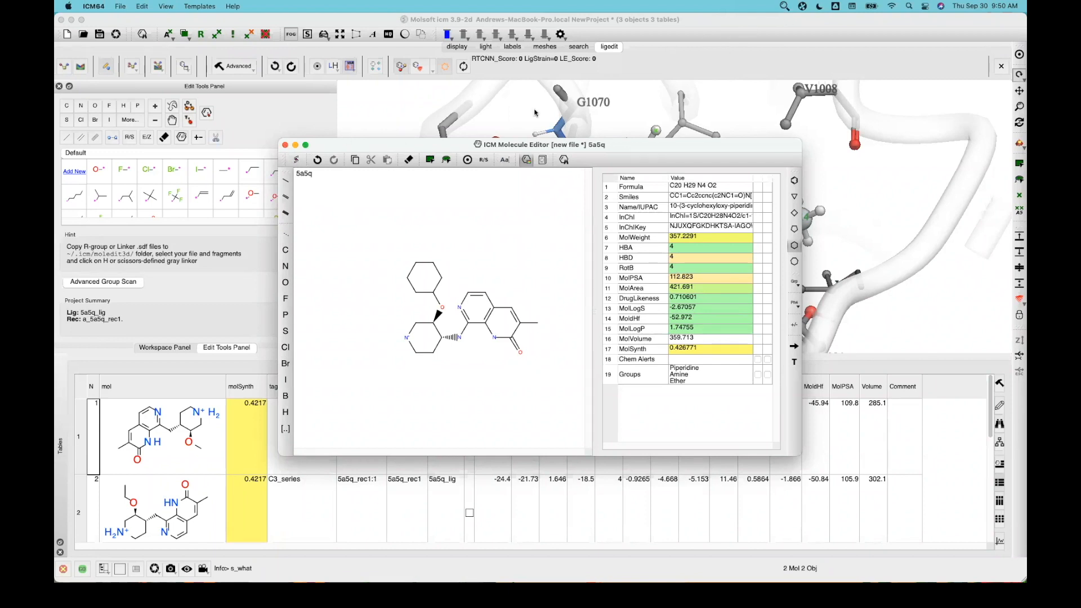
Step: Apply the edited 2D structure to the 3D ligand and return to the main window
click(784, 7)
click(788, 24)
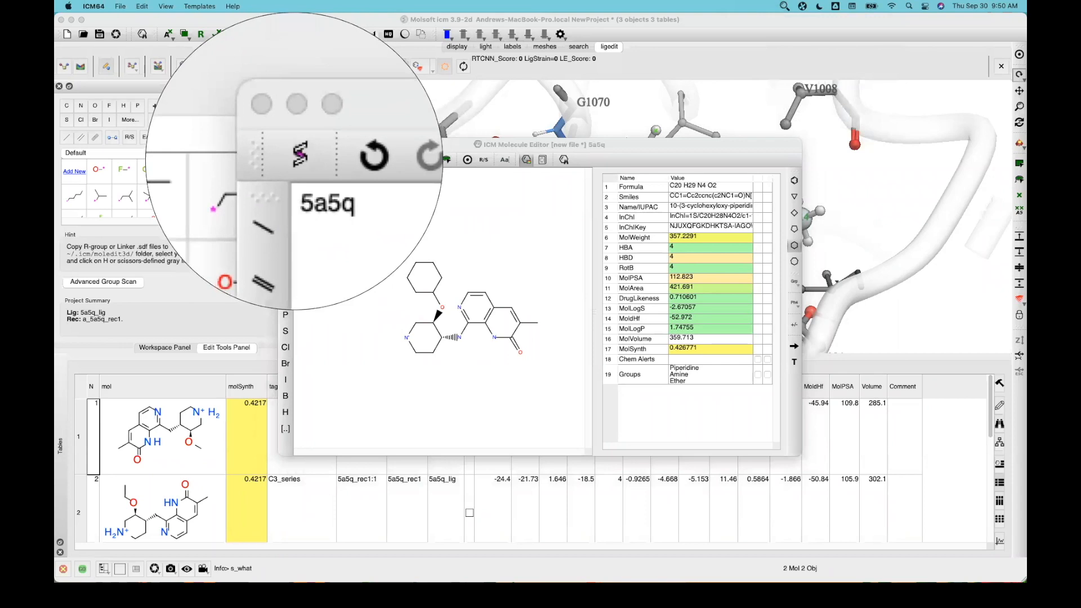
click(295, 160)
click(296, 161)
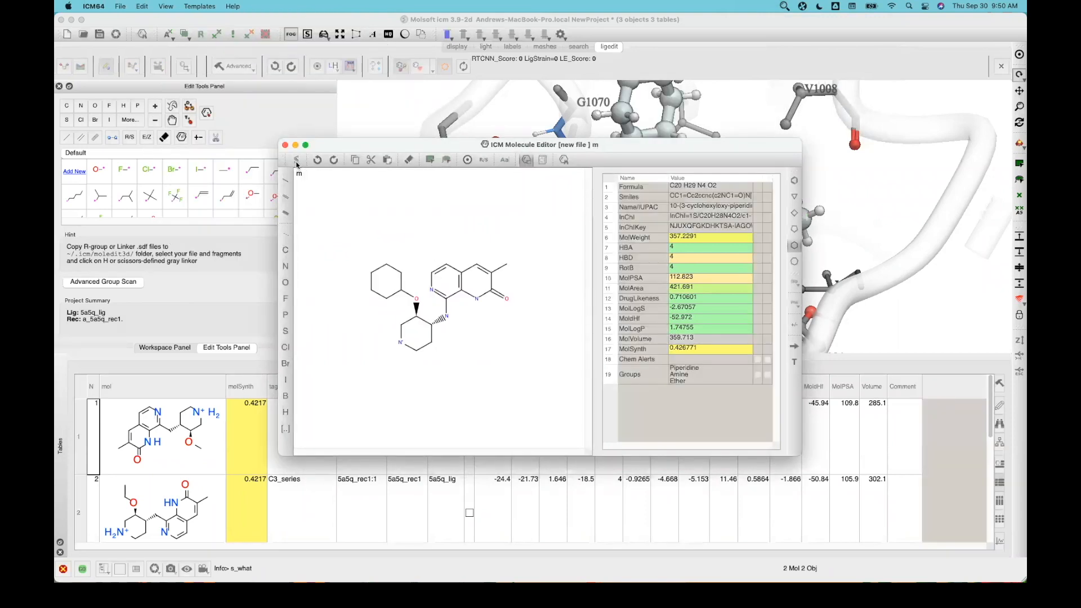
drag(500, 150, 407, 201)
click(192, 196)
Step: Inspect the cyclohexyloxy ligand in the pocket, add it to the LIGANDS table, and bring up the modifiersTab table
drag(507, 271, 748, 140)
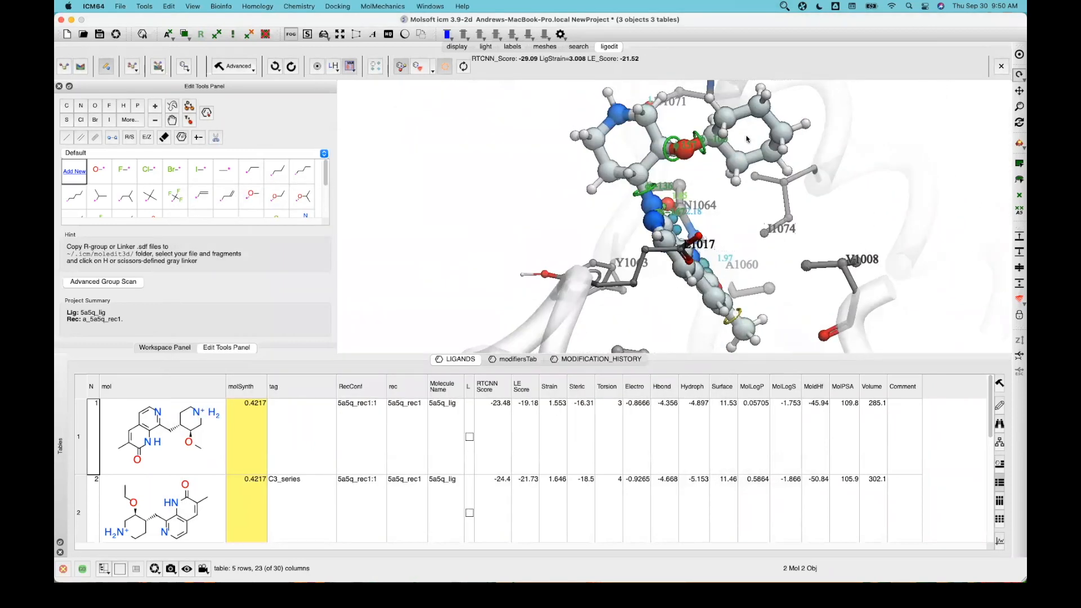
drag(742, 180, 784, 205)
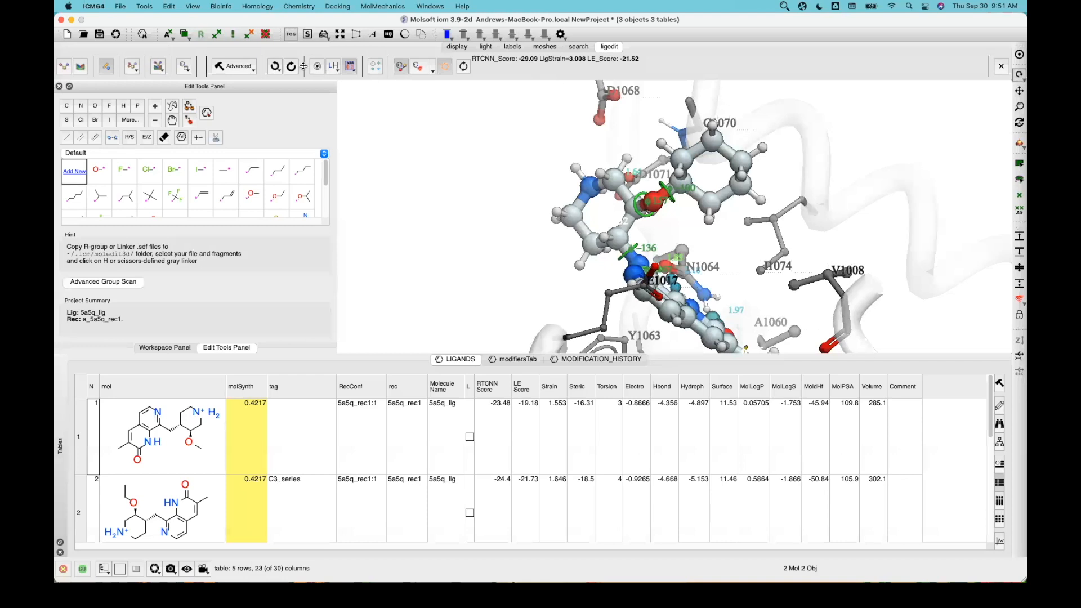
click(183, 67)
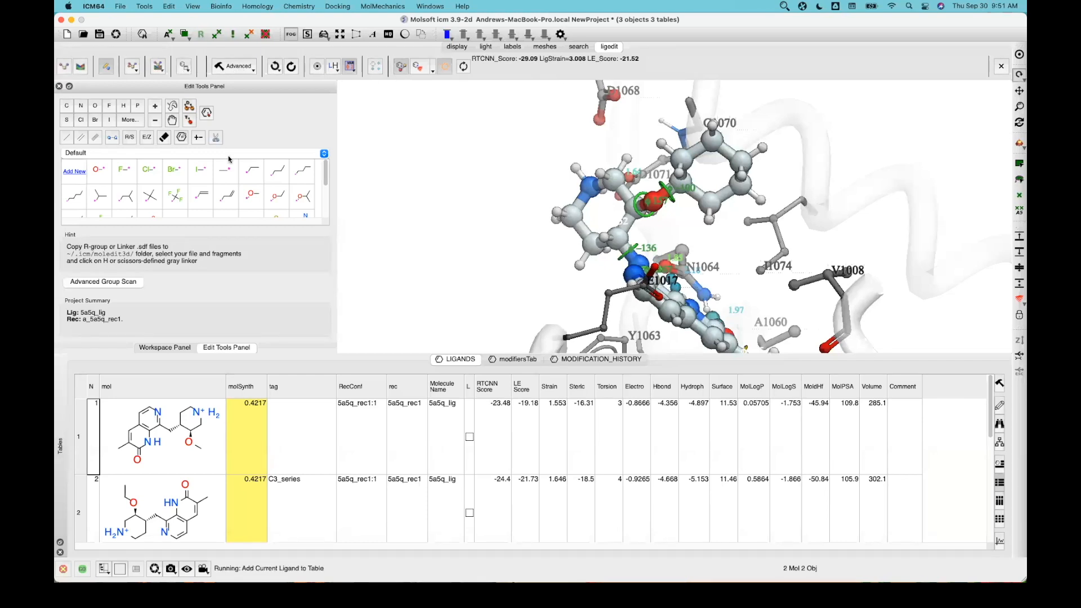
click(510, 360)
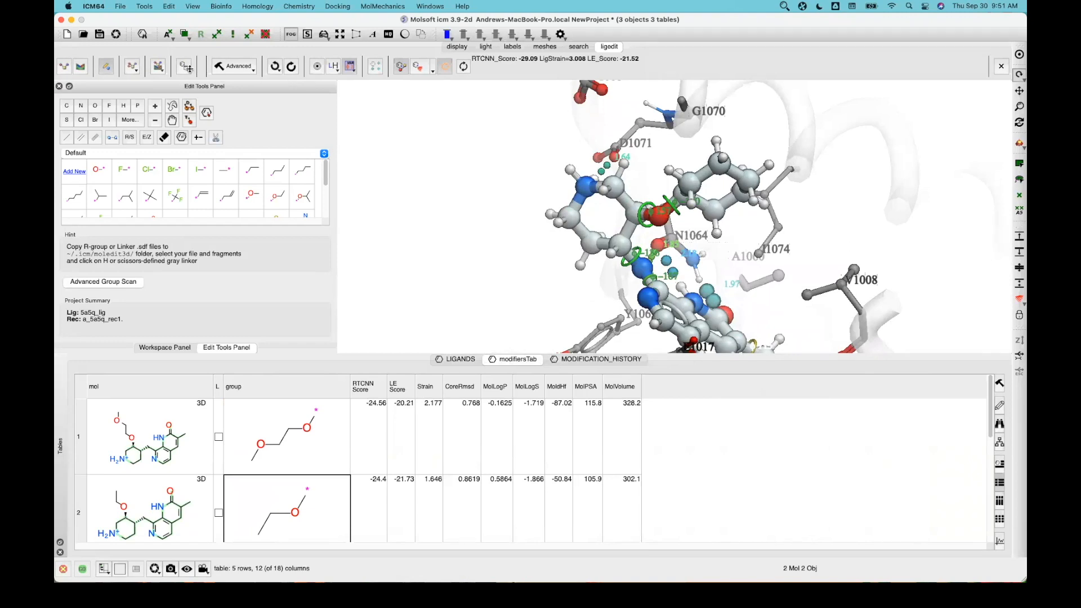
Step: Look through the advanced ligand editing tools and show the workspace's list of objects and tables
click(243, 70)
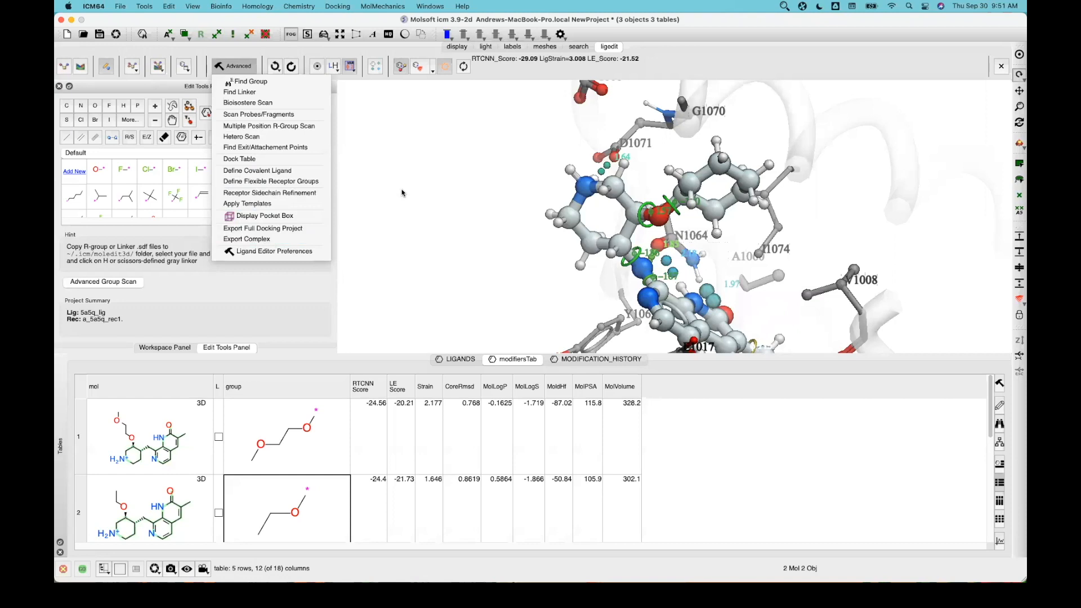
click(172, 353)
click(173, 352)
drag(449, 249, 487, 211)
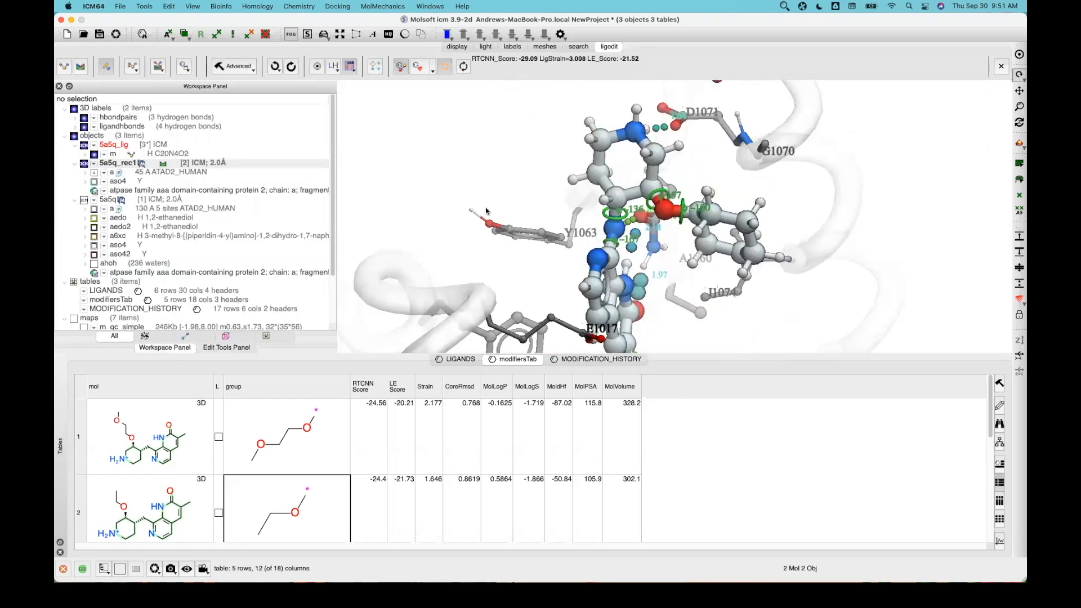
Step: Examine the export and save options for the modifiersTab table and for the whole project
right_click(516, 363)
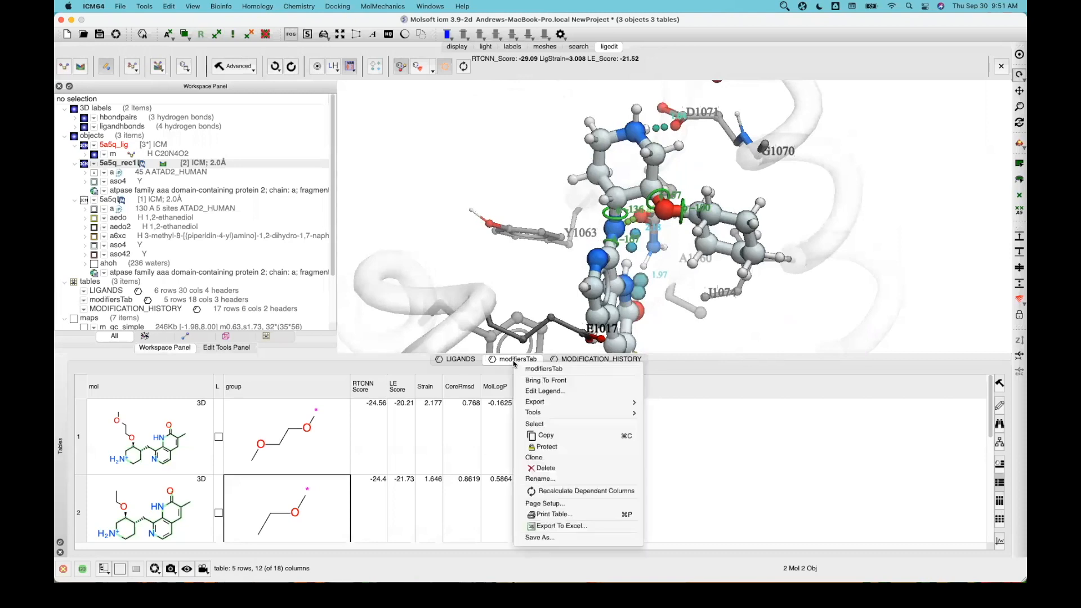
click(169, 23)
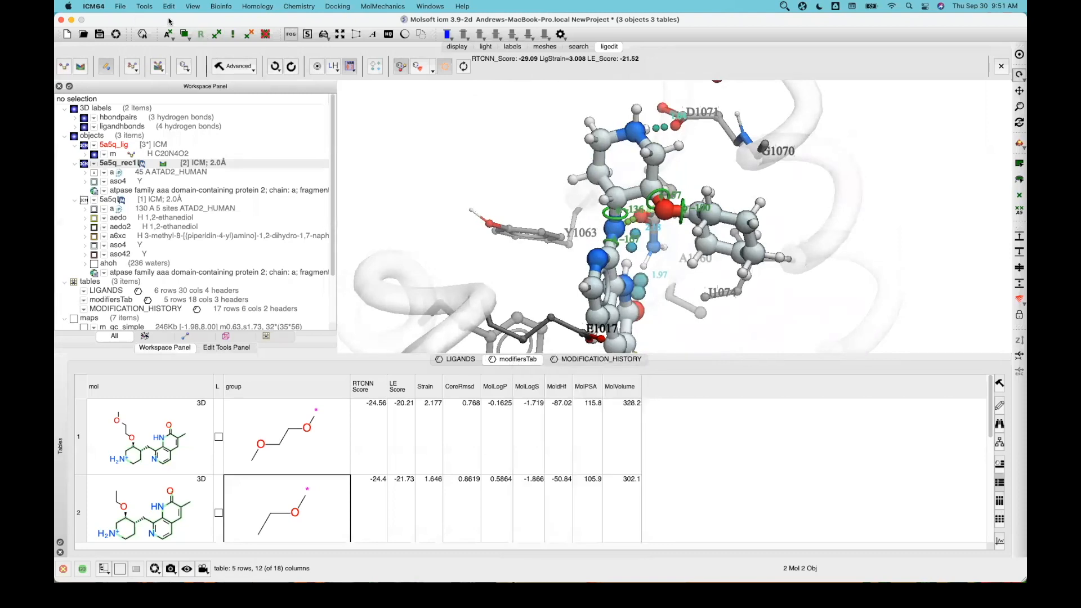
click(120, 6)
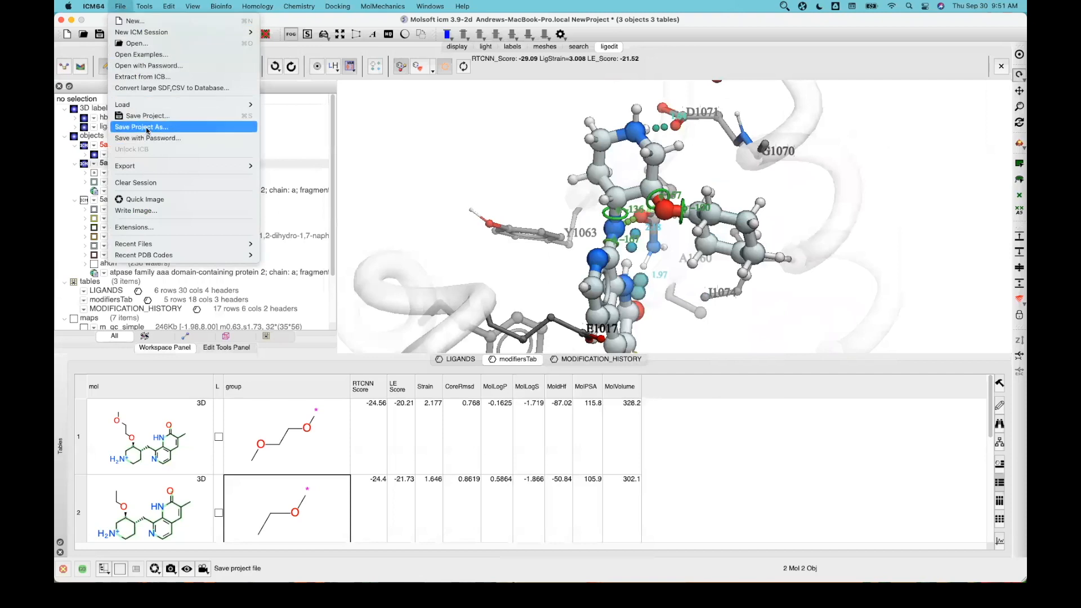
click(412, 164)
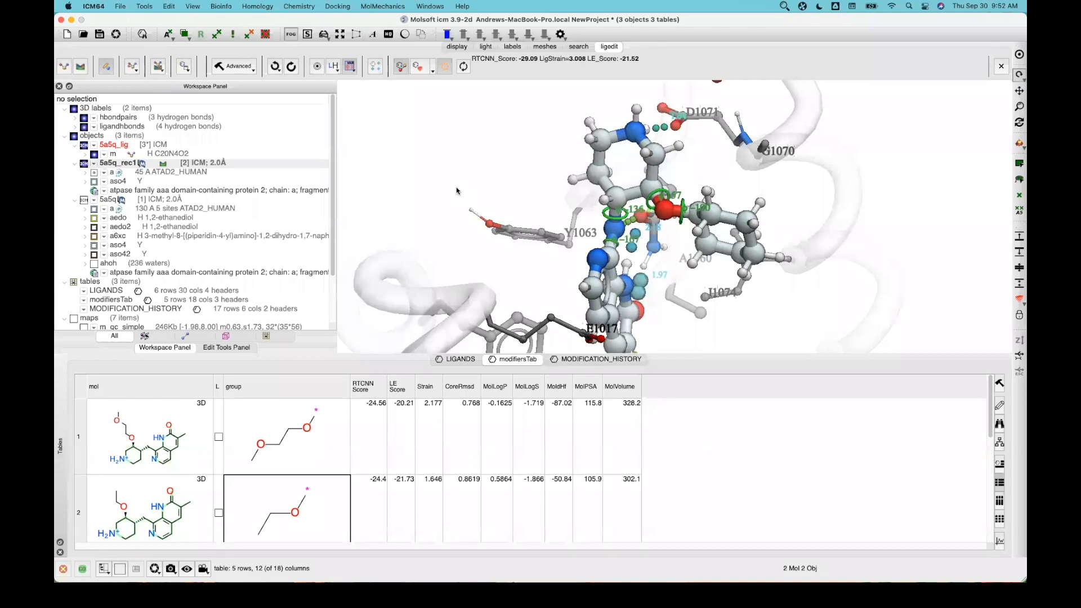
drag(506, 234, 449, 231)
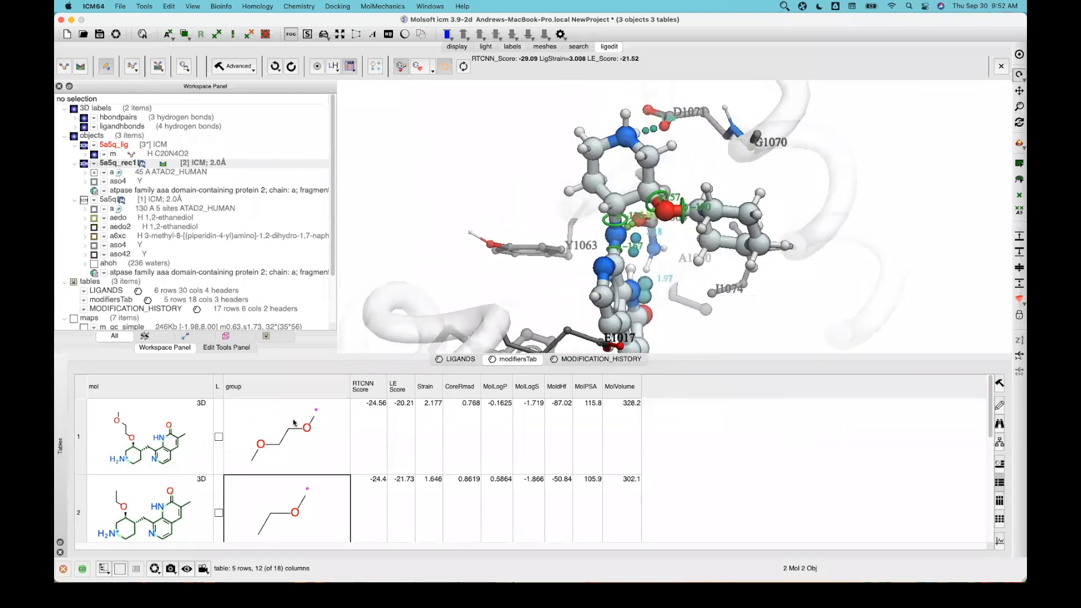
drag(501, 191, 491, 215)
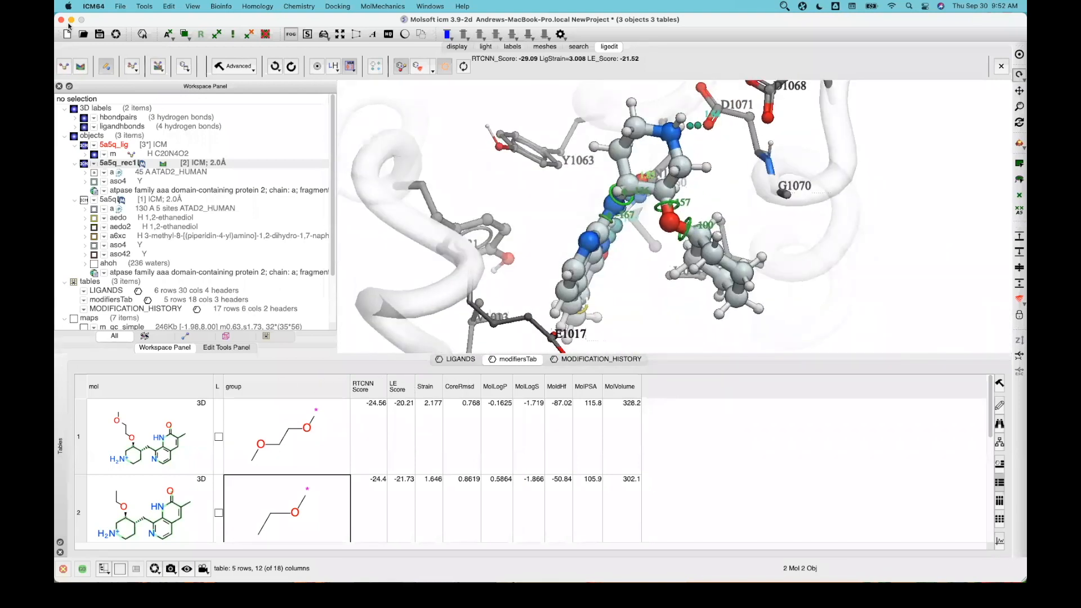
Step: Examine the project's export option for IcmJS Html and inspect the ligand in the pocket from another angle
click(121, 6)
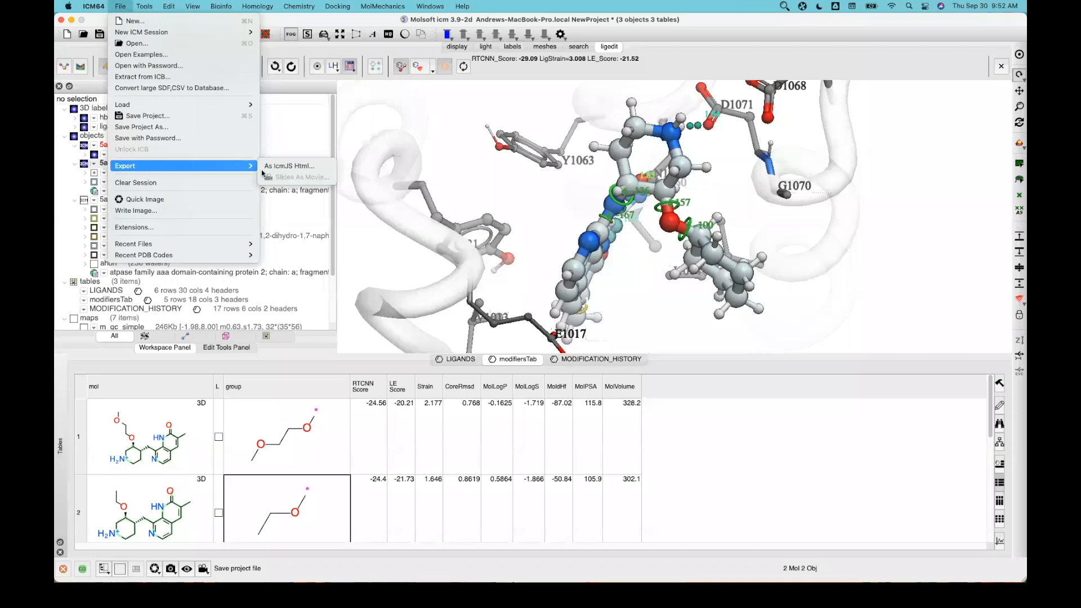
mouse_move(216, 170)
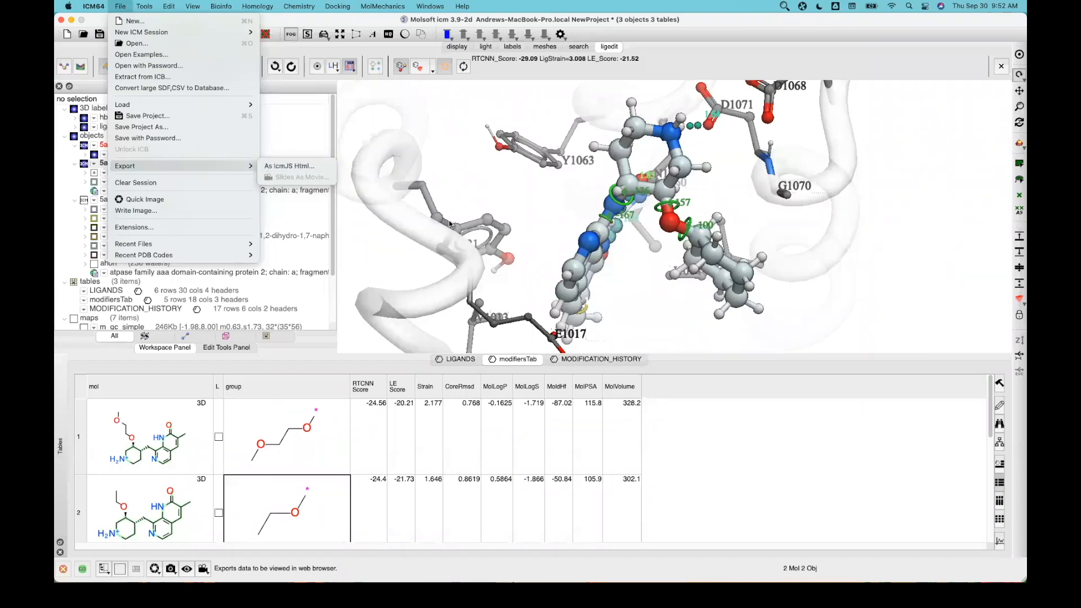
click(505, 220)
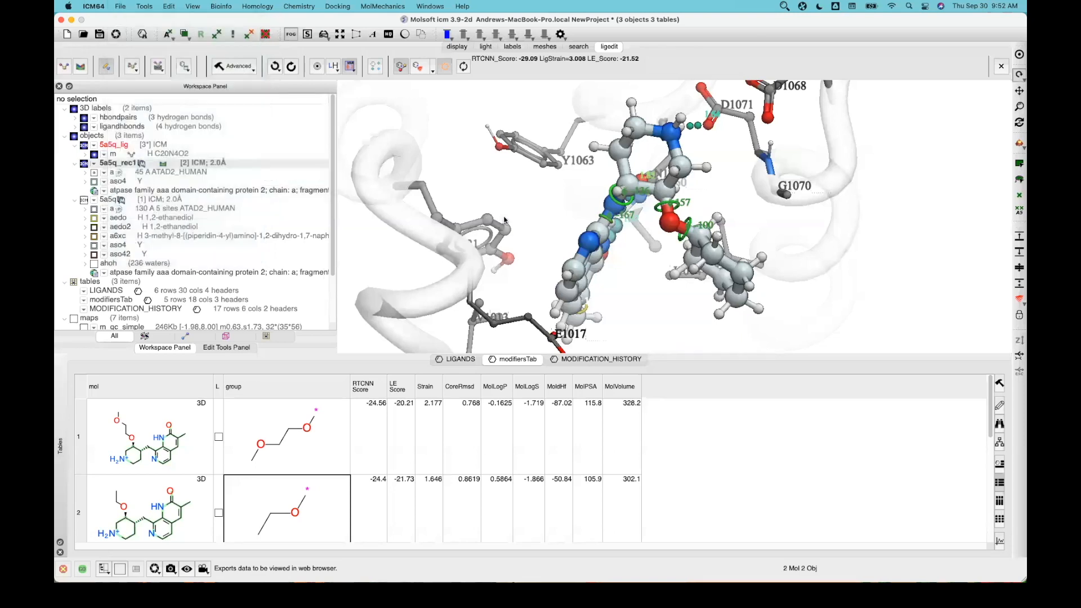
drag(509, 200, 514, 178)
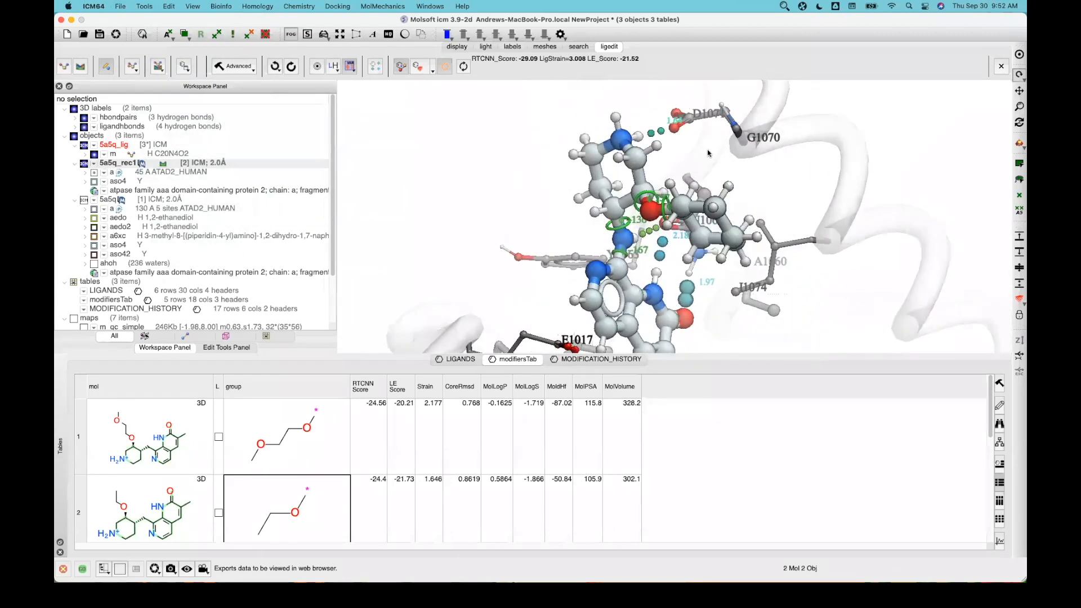
drag(905, 147, 890, 133)
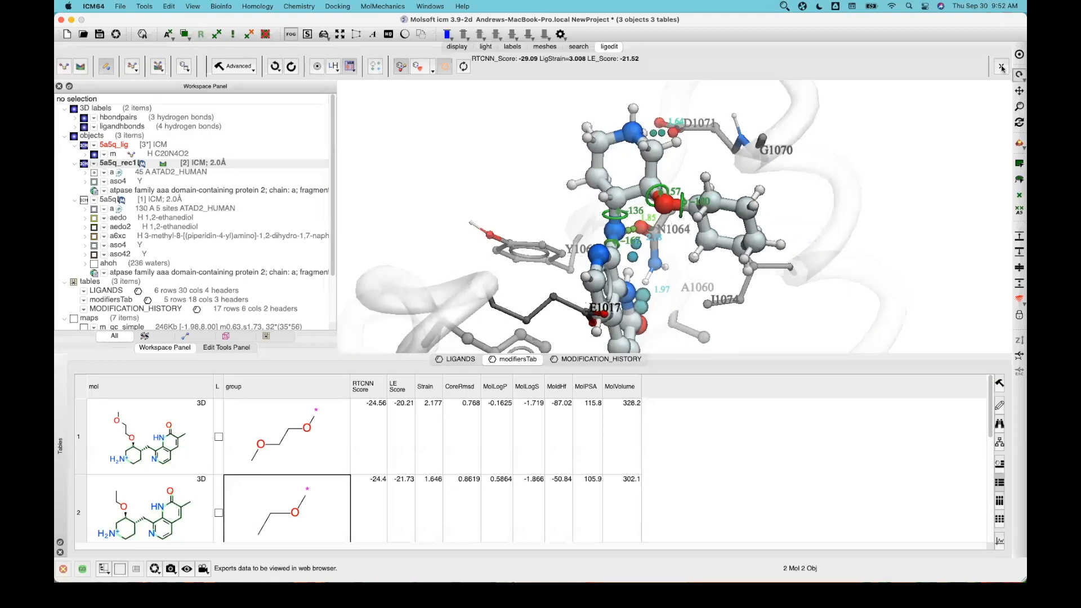
Step: Magnify the ligand editor's close control with the screen magnifying glass
click(802, 8)
click(785, 8)
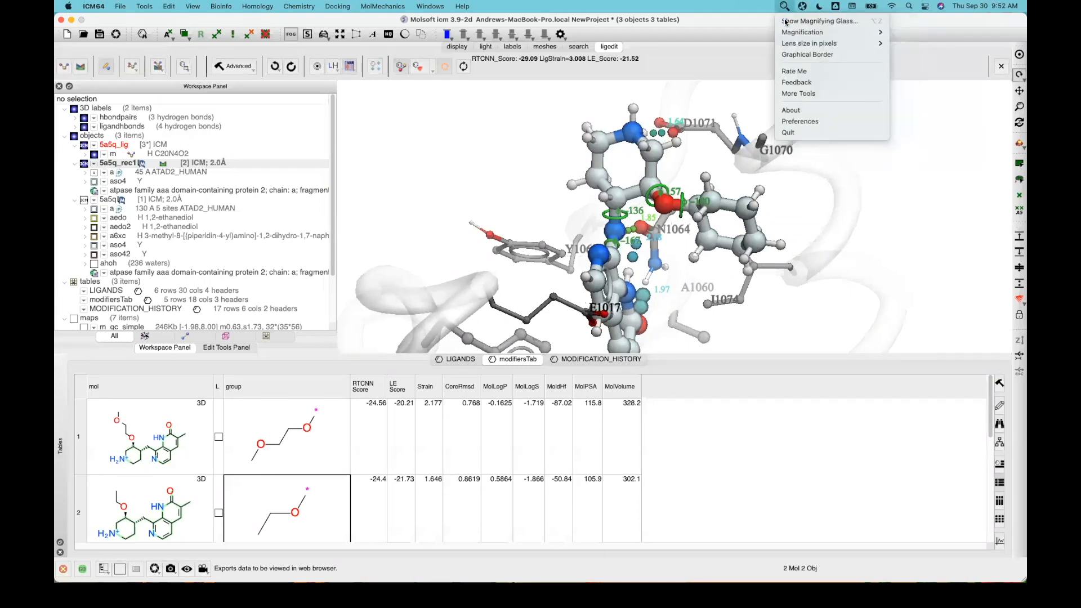
click(799, 21)
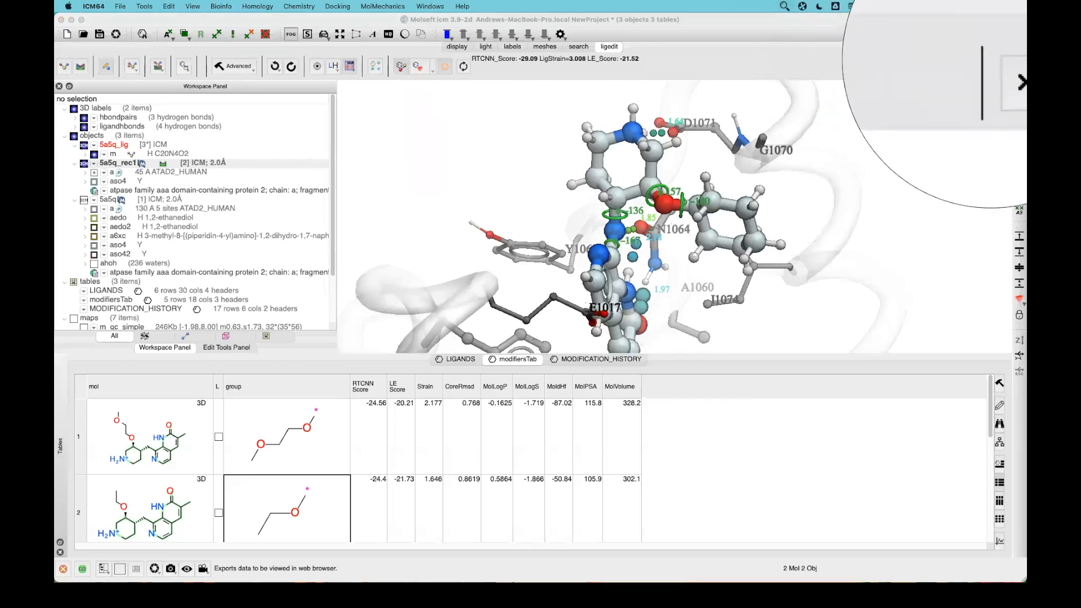
click(984, 69)
Step: Examine the options for closing the ligand editor session, including Save PDB for the assembled complex, and leave without closing it
click(1000, 67)
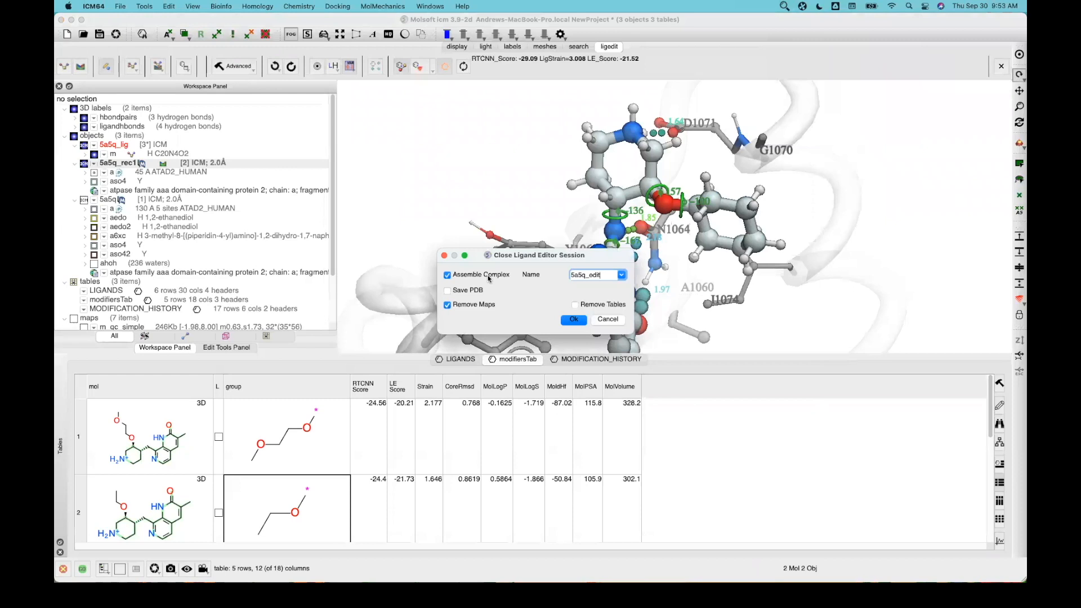
click(448, 292)
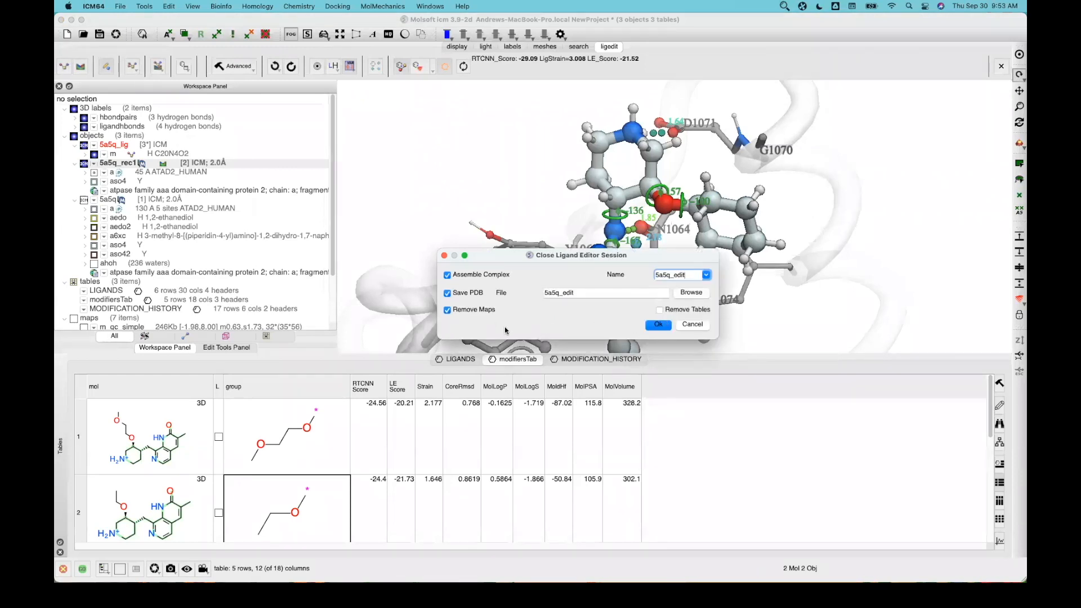
click(687, 328)
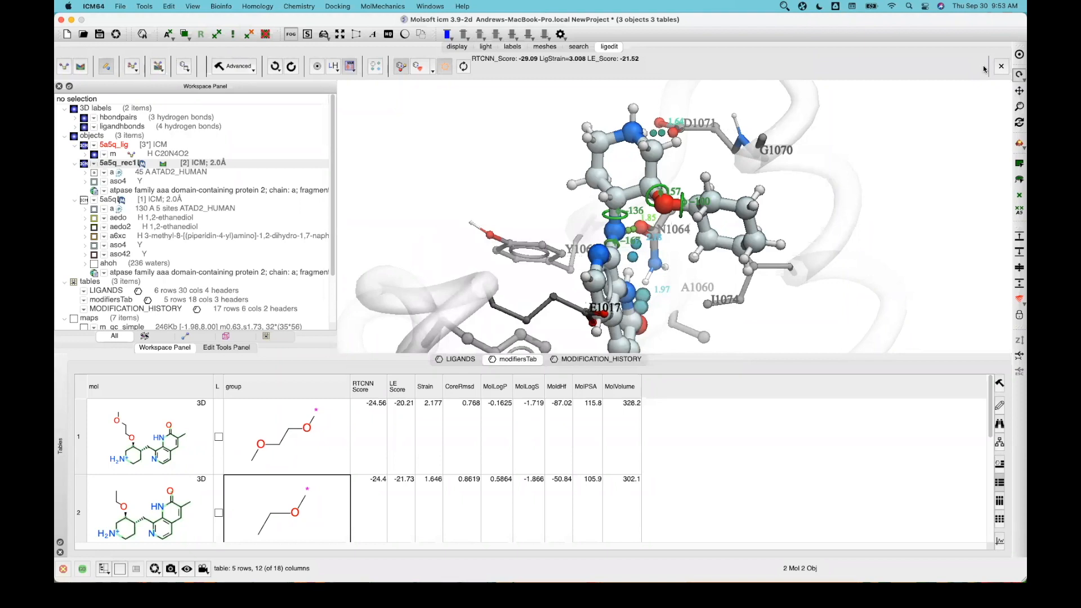
key(super+Tab)
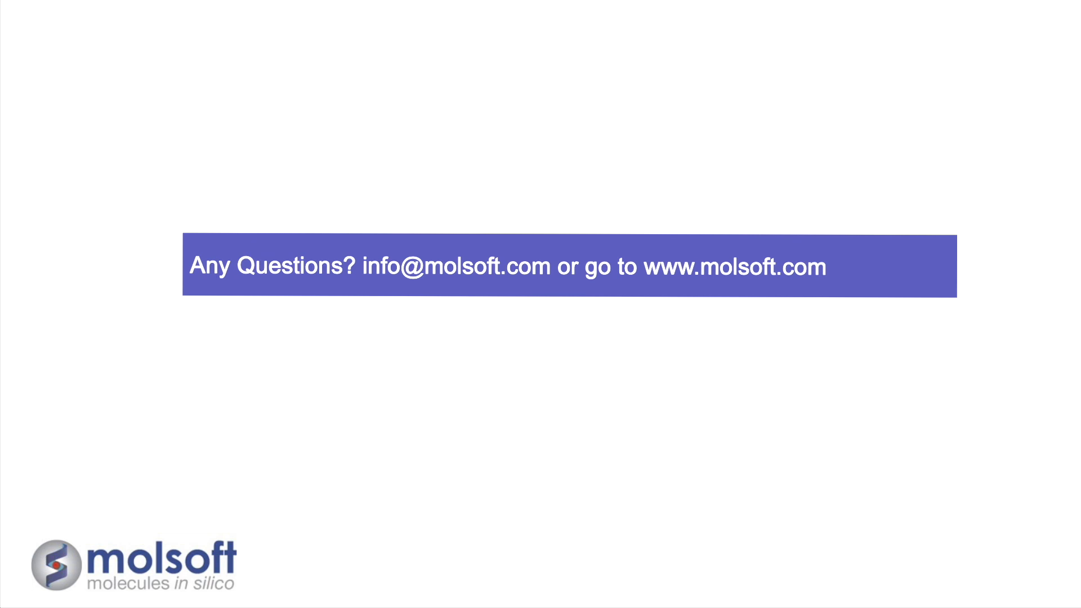